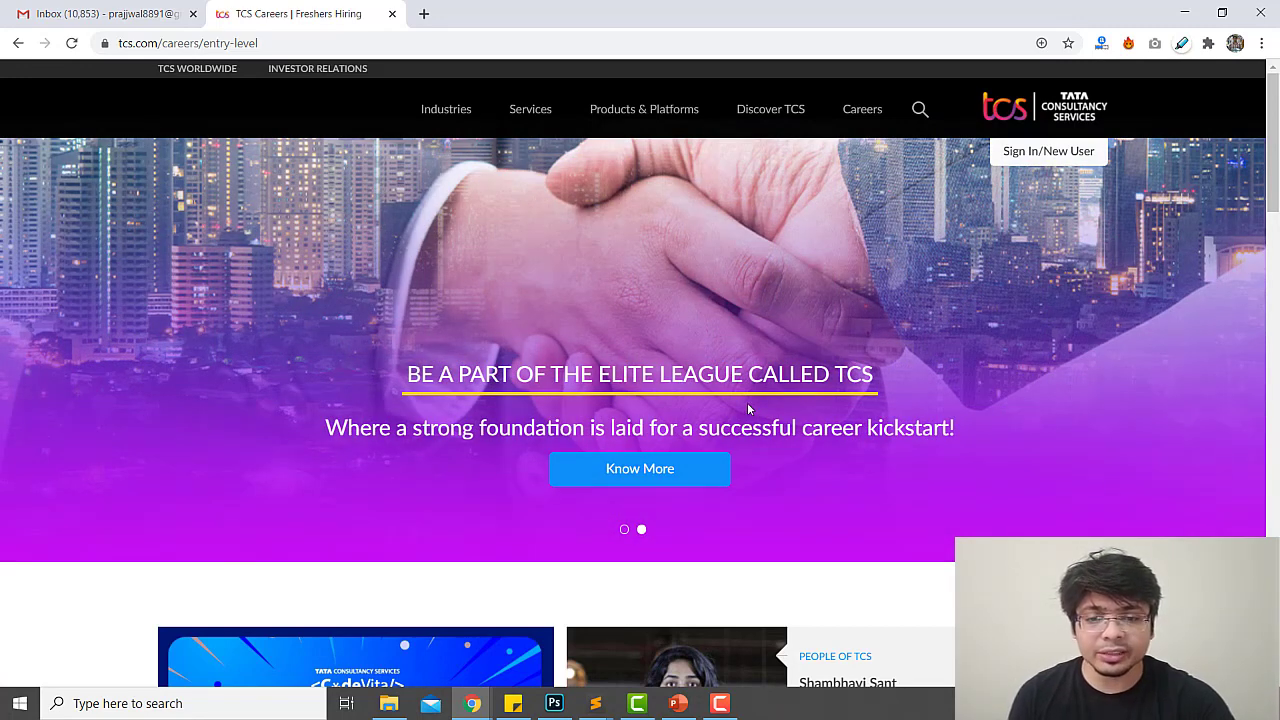
Switch the entry-level banner slide and follow its Know More link to the TCS NextStep campus site
left_click_drag(470, 375, 721, 378)
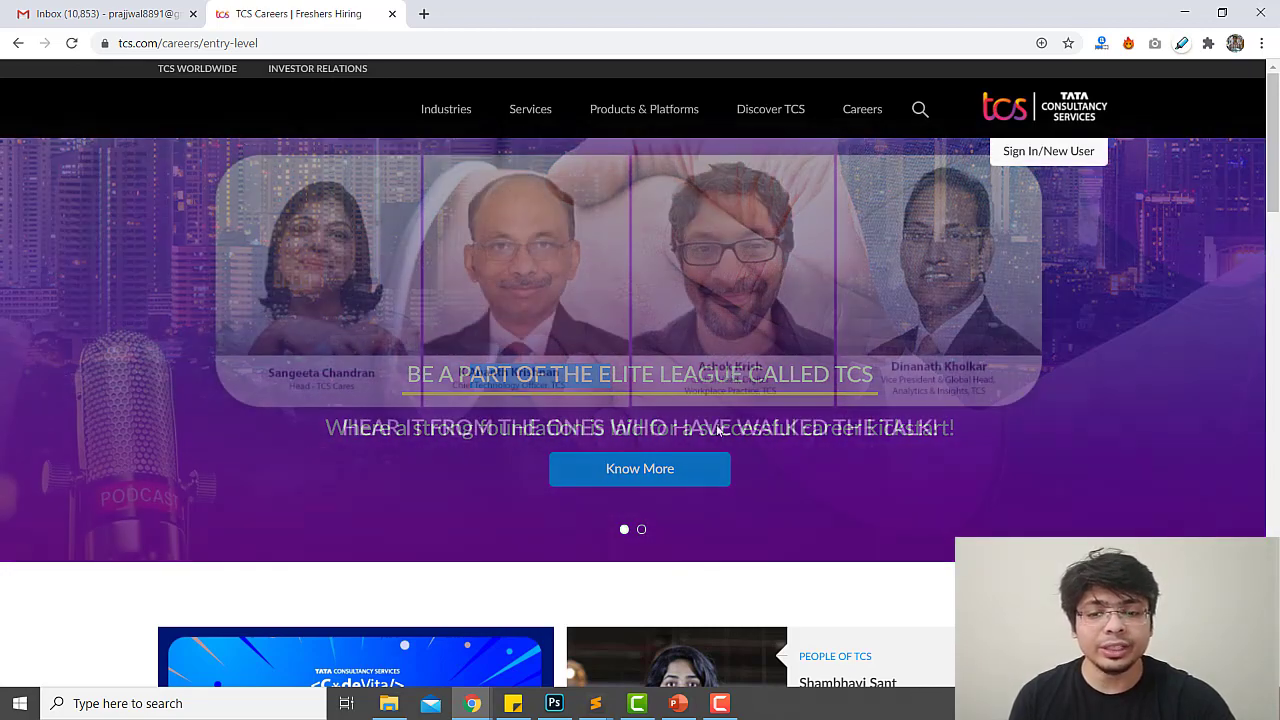
left_click(643, 530)
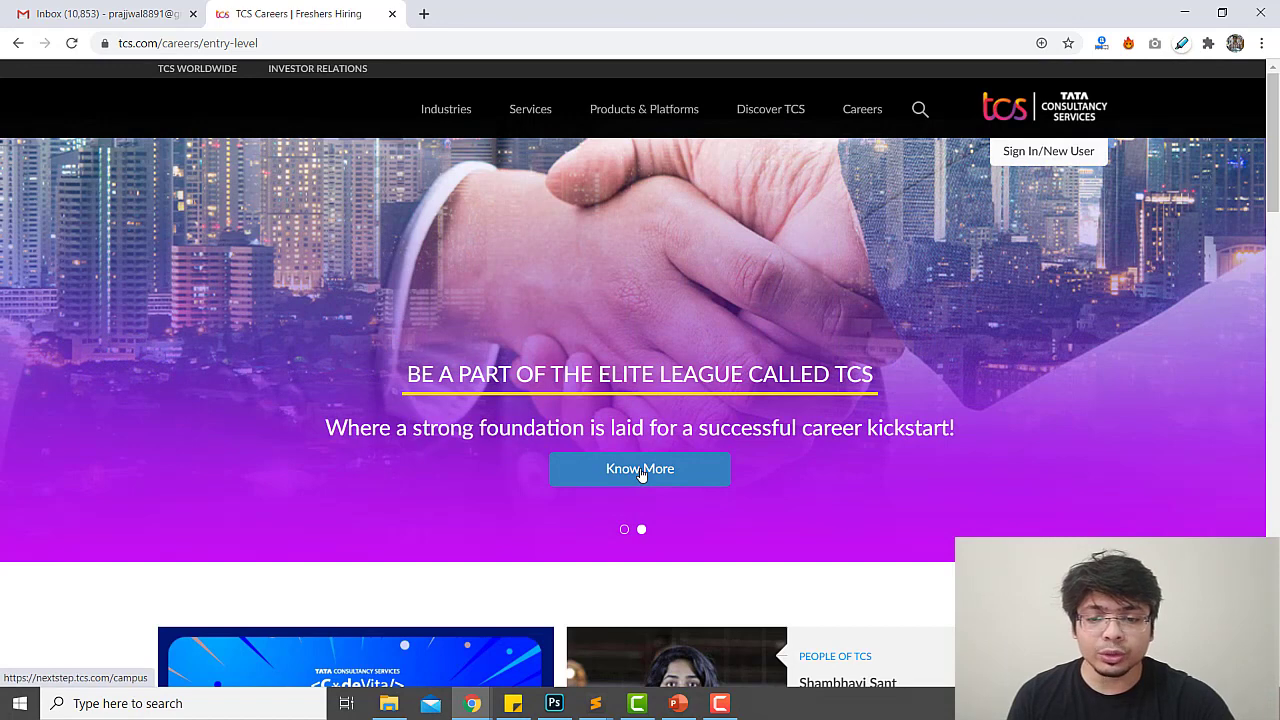
left_click(641, 474)
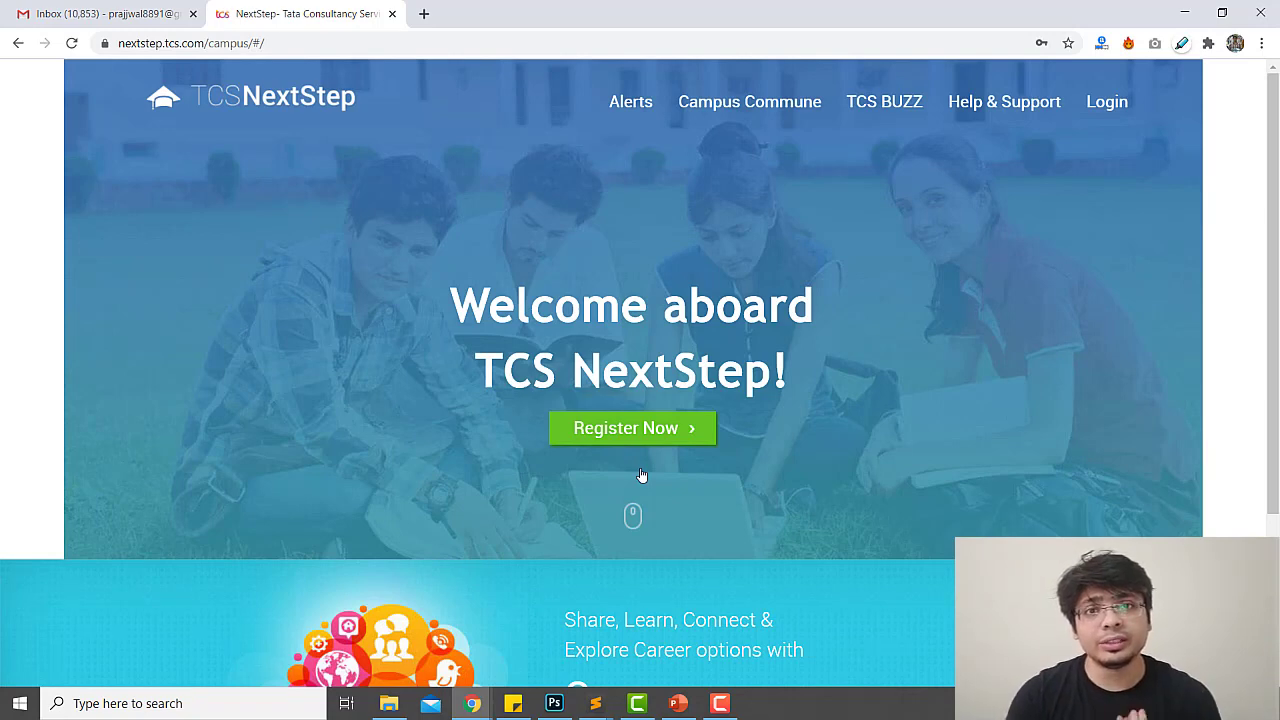
Start an IT registration with title Mr. and the candidate's first name and surname
left_click(634, 428)
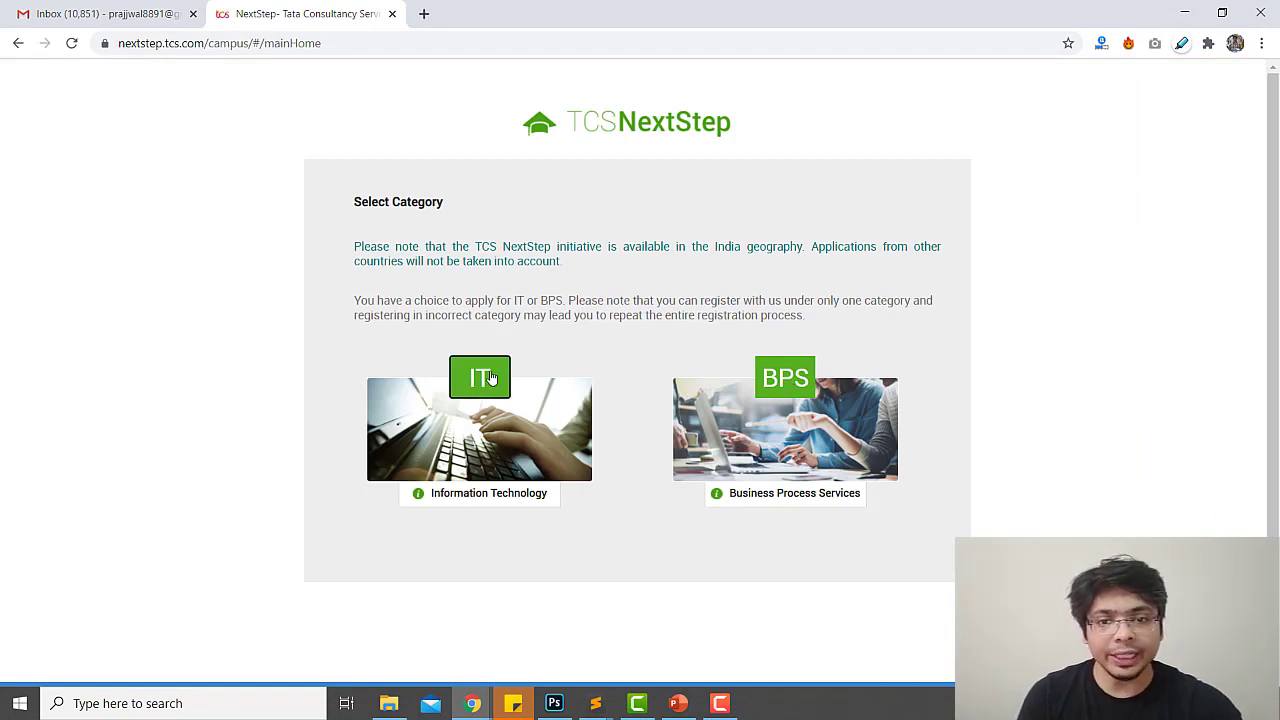
left_click(488, 378)
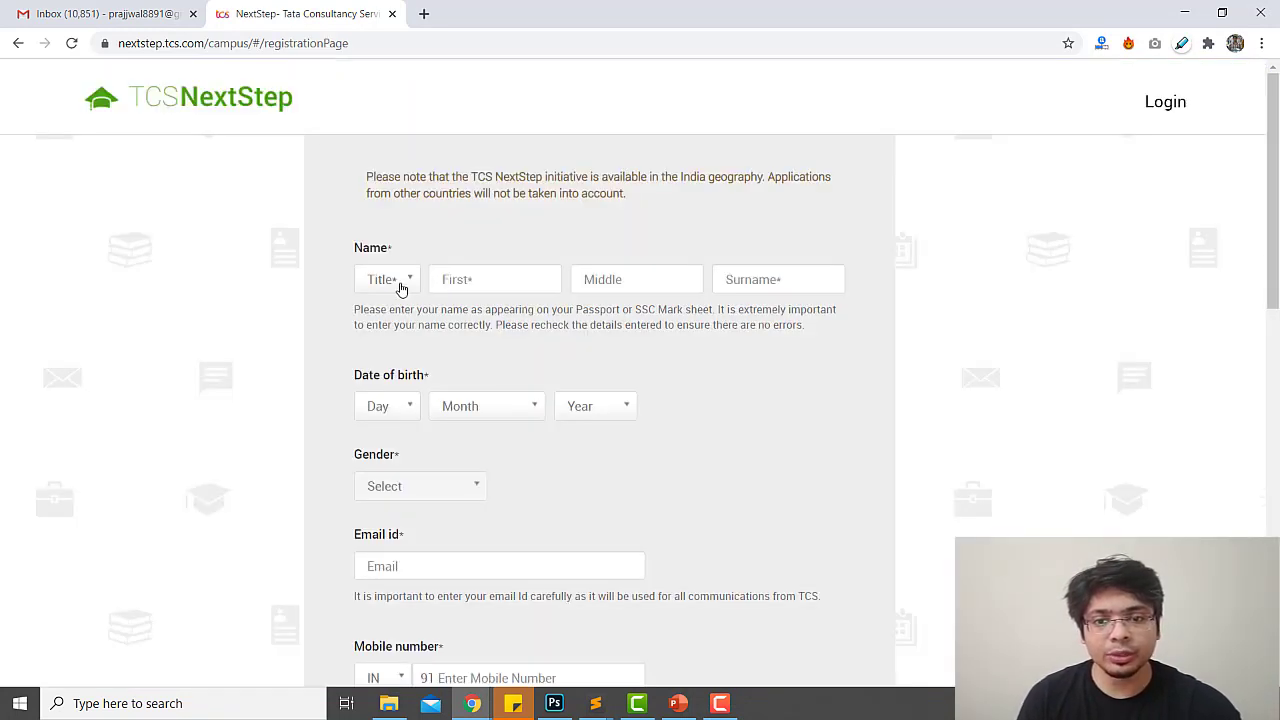
left_click(402, 285)
left_click(388, 309)
left_click(466, 277)
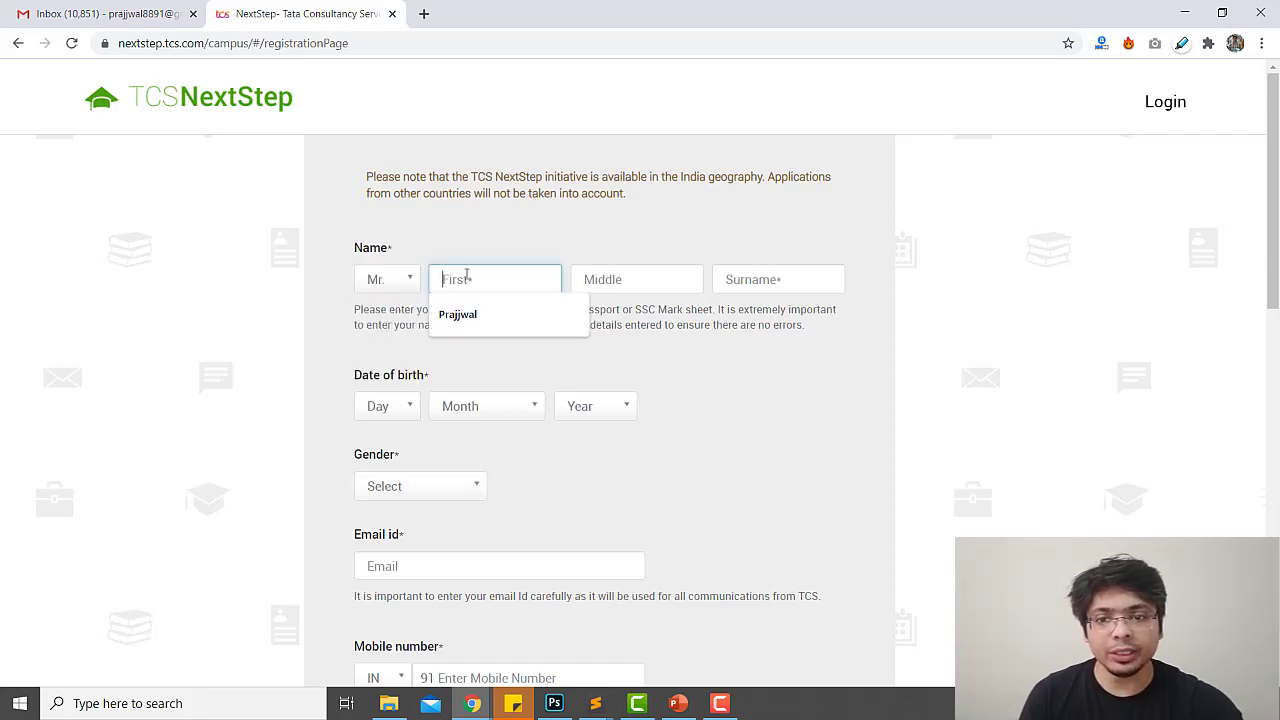
key("Tab")
key("Tab")
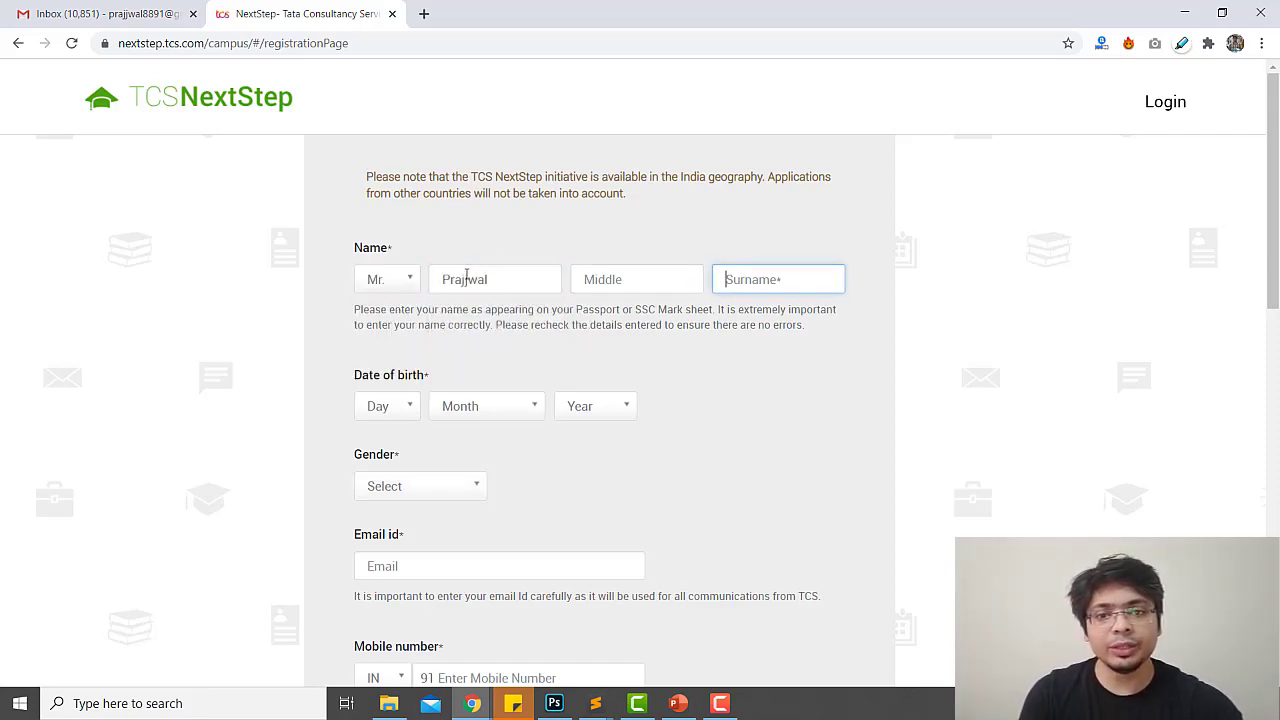
key("Tab")
key("space")
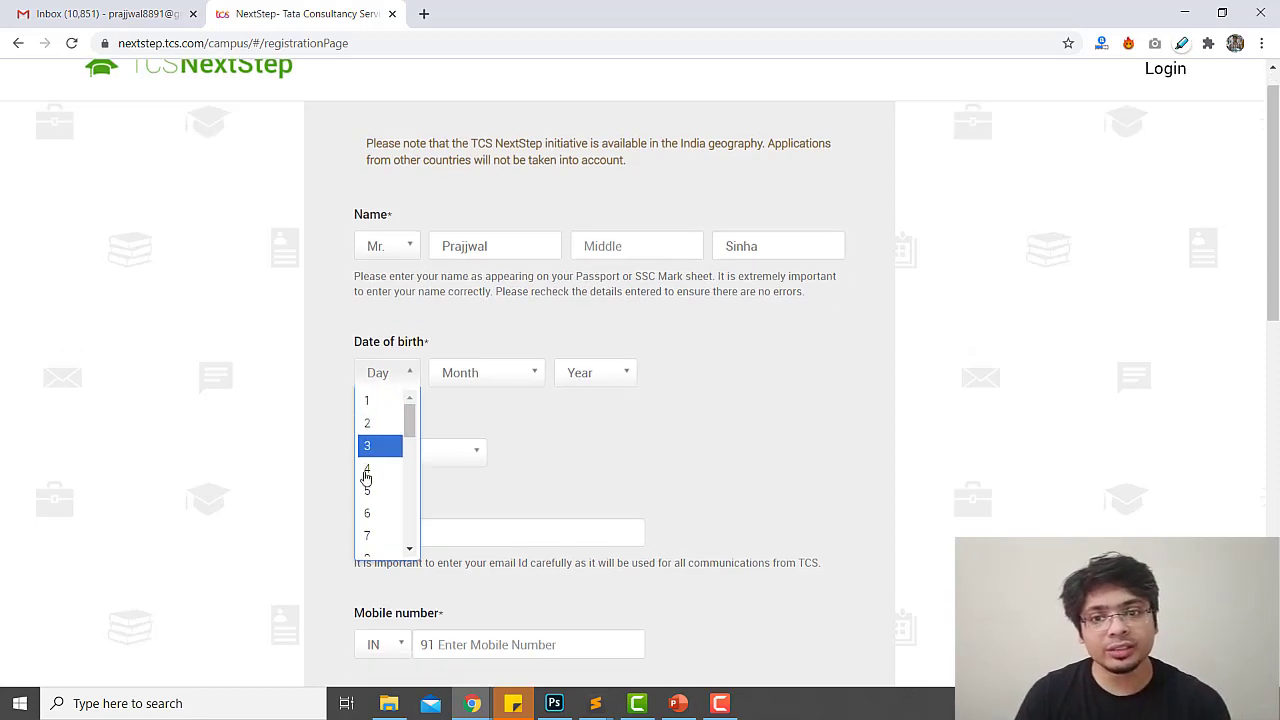
scroll(371, 490, "down", 3)
left_click(376, 394)
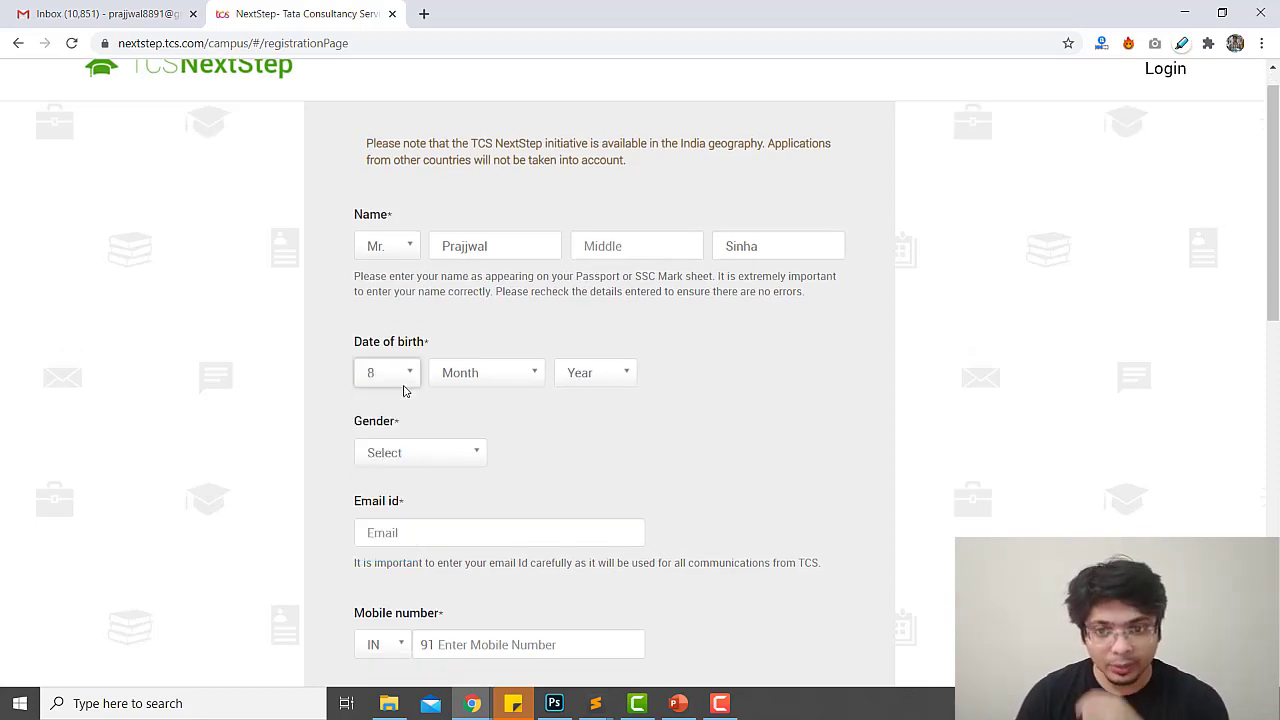
left_click(467, 377)
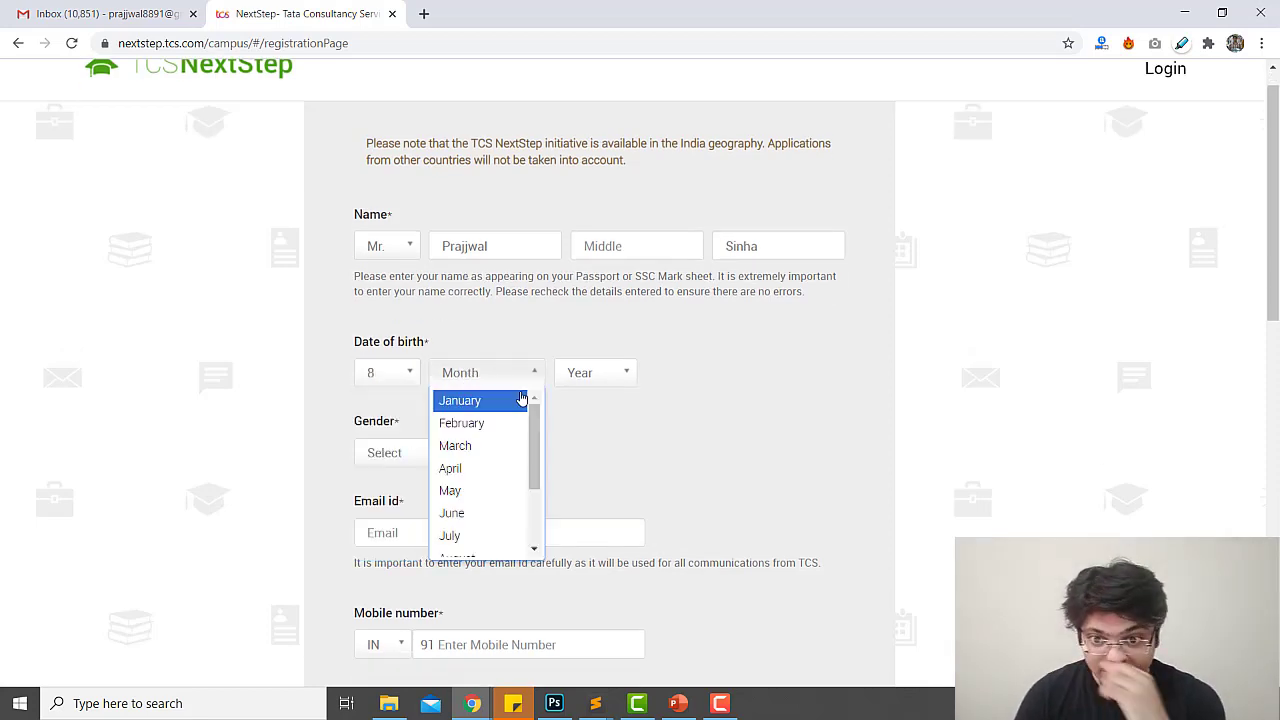
left_click(460, 400)
left_click(608, 372)
scroll(590, 515, "down", 9)
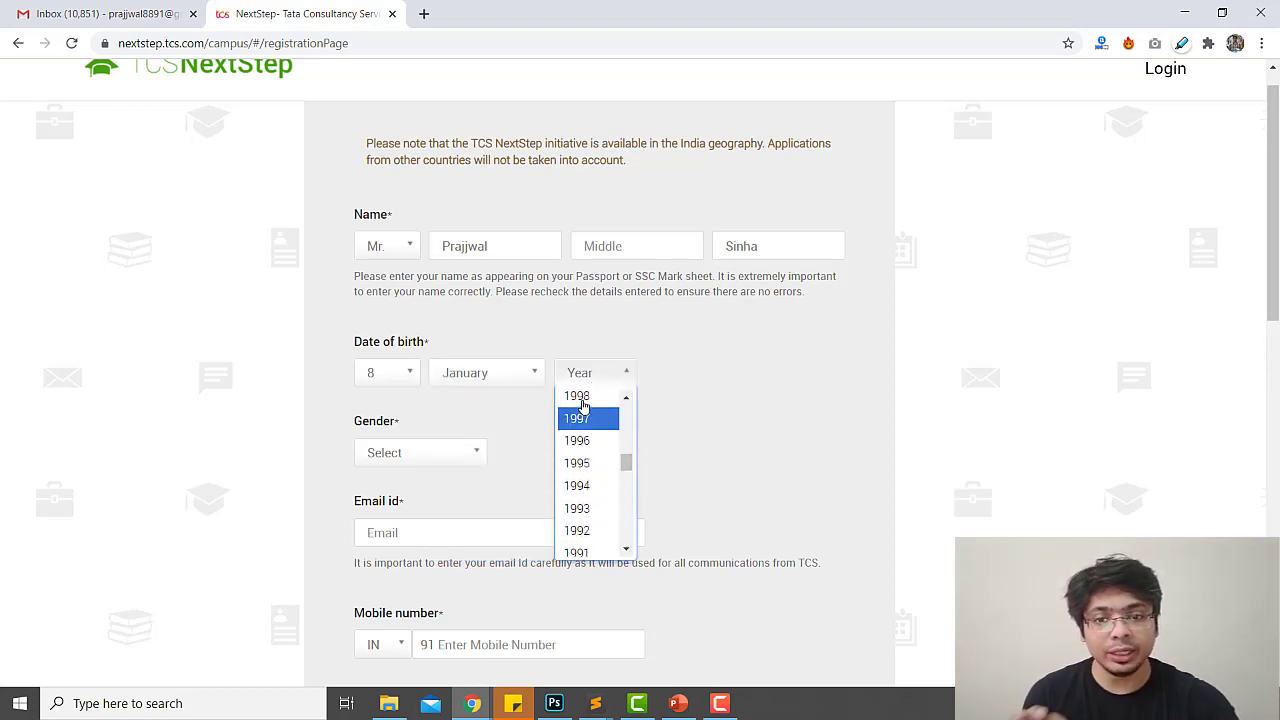
left_click(585, 400)
left_click(460, 458)
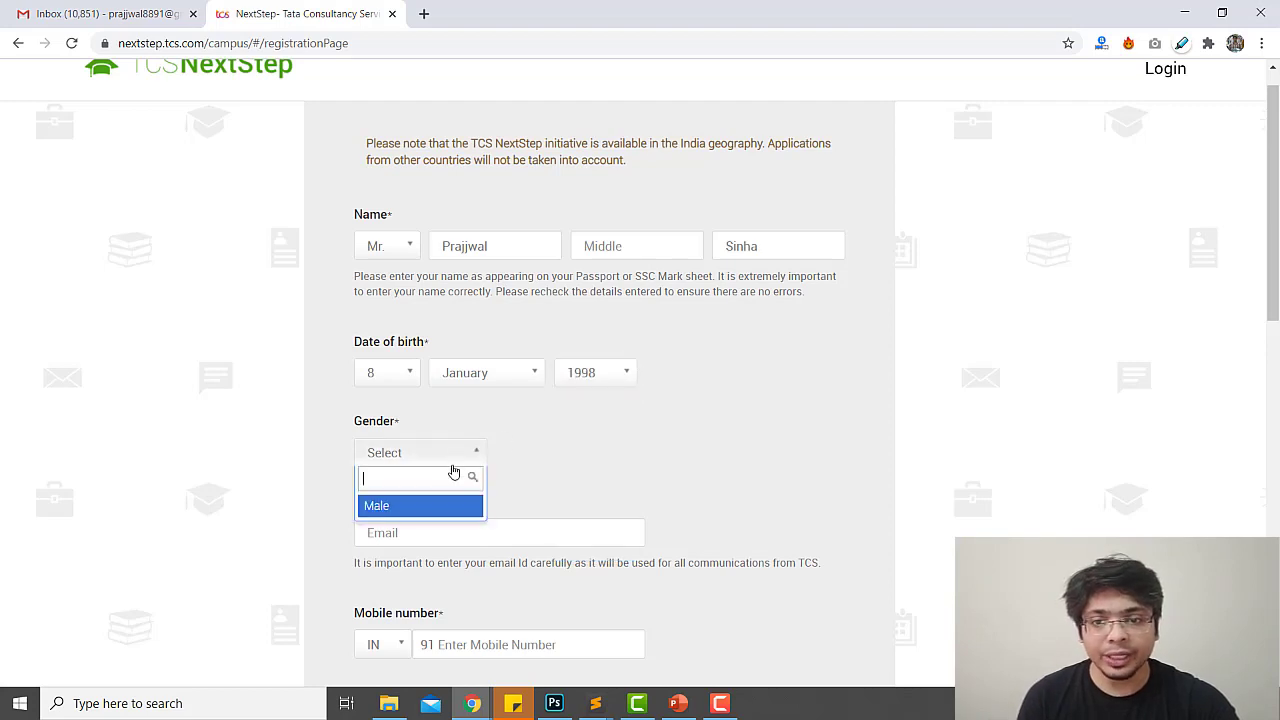
left_click(400, 508)
left_click(396, 530)
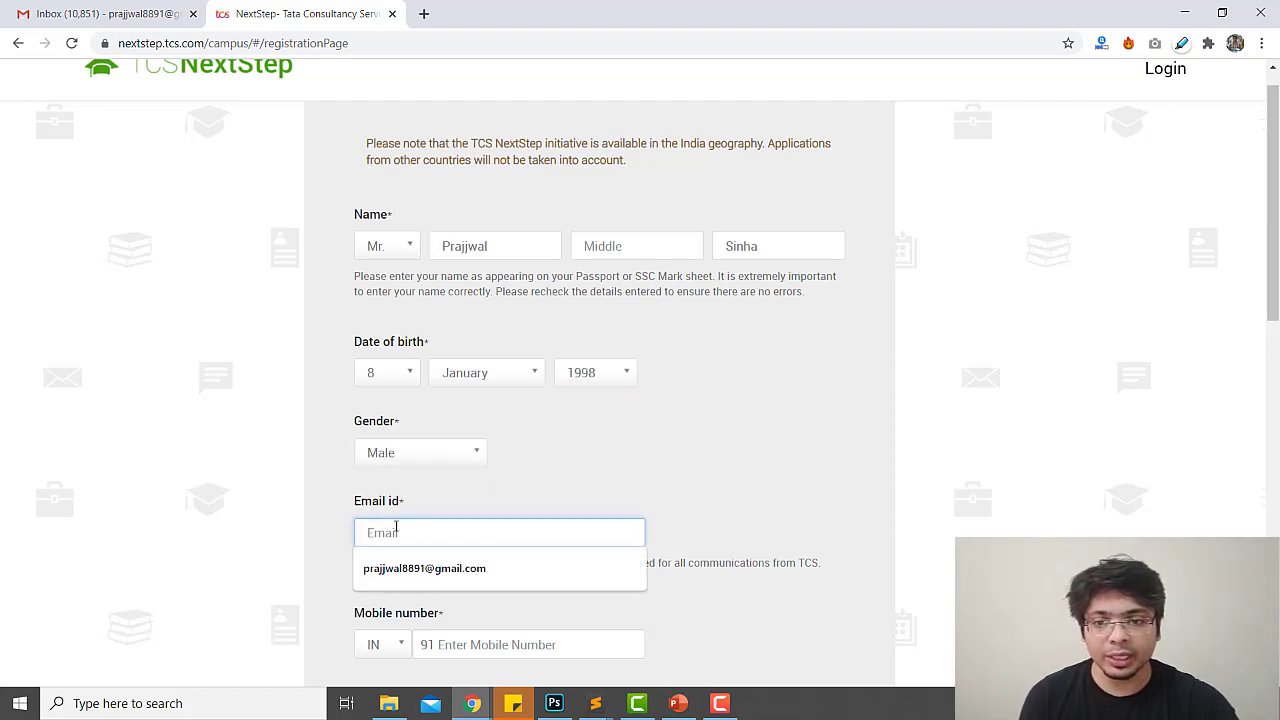
Fill in the saved e-mail address and the candidate's mobile number
left_click(520, 566)
scroll(581, 558, "down", 2)
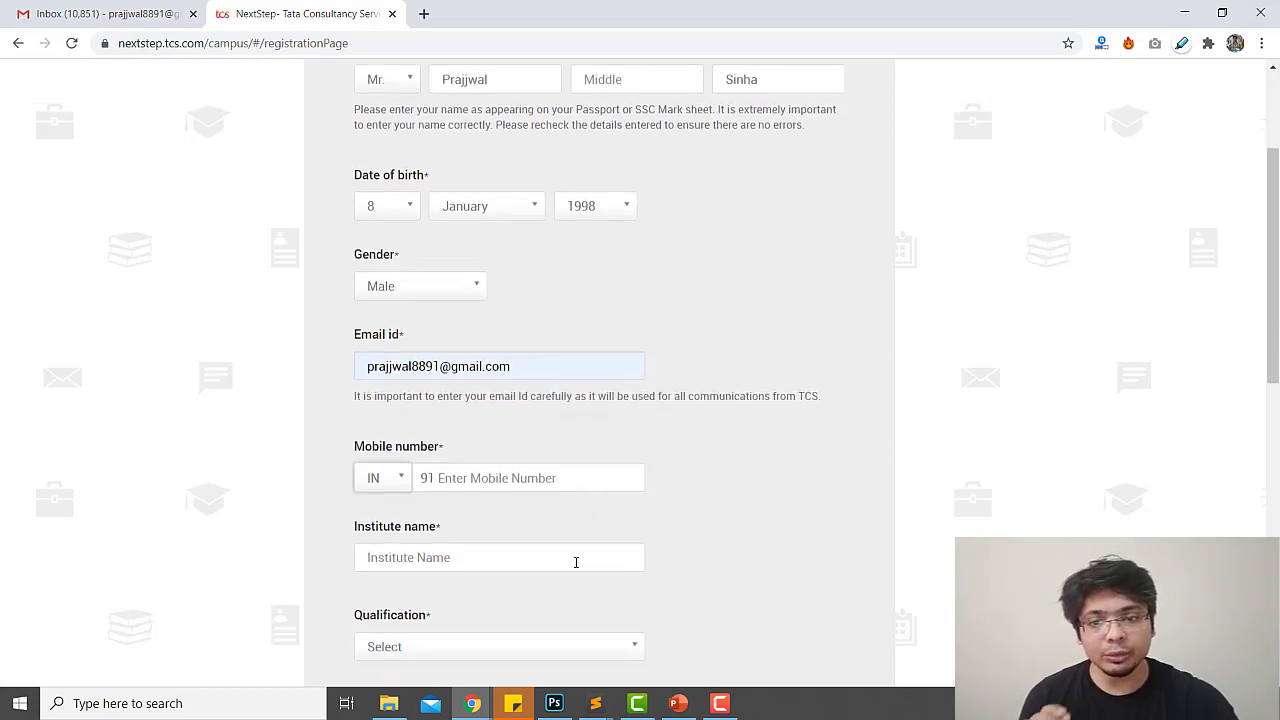
left_click_drag(533, 398, 820, 397)
left_click(448, 430)
left_click(457, 483)
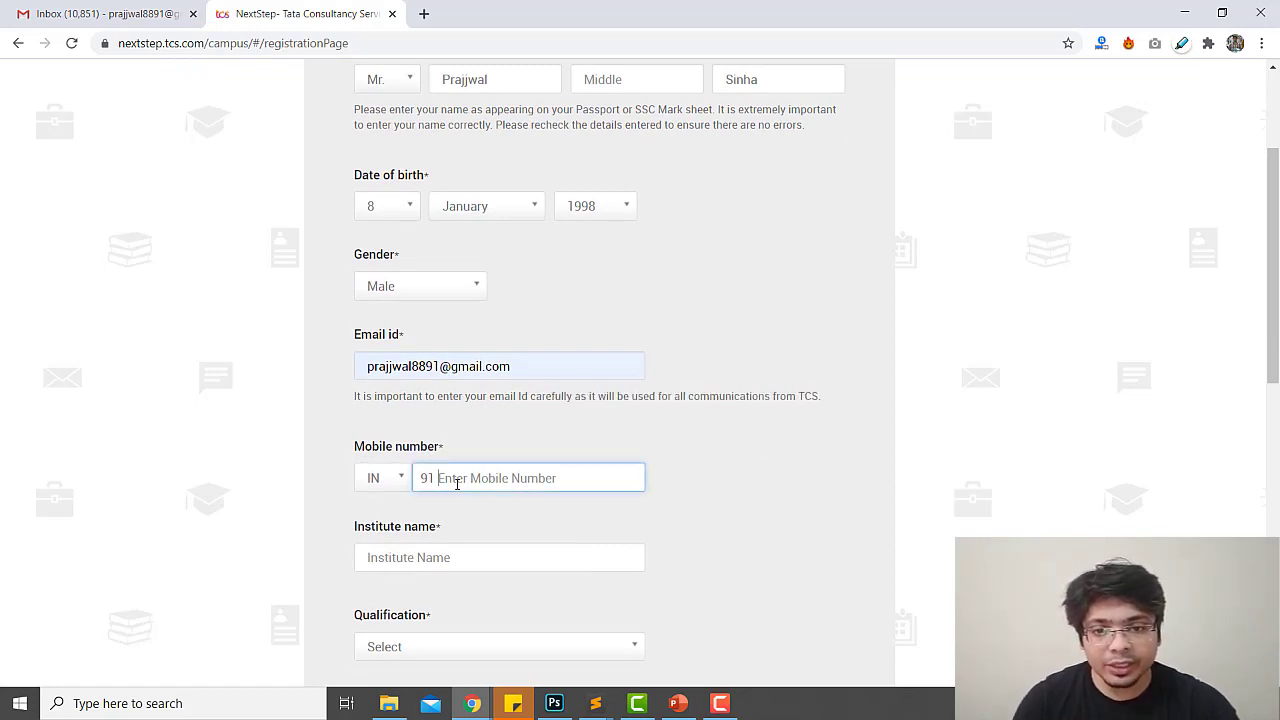
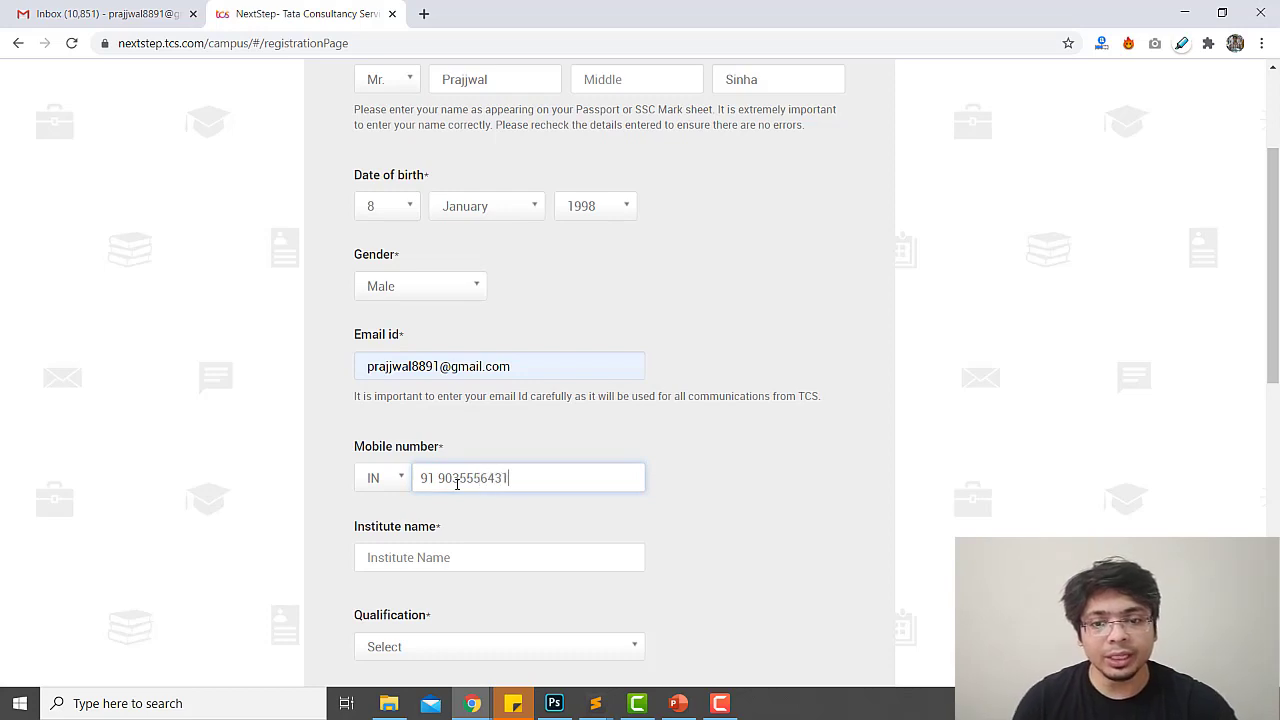
Set the institute to Jss University, replacing the wrongly accepted Bangalore University suggestion
left_click(440, 546)
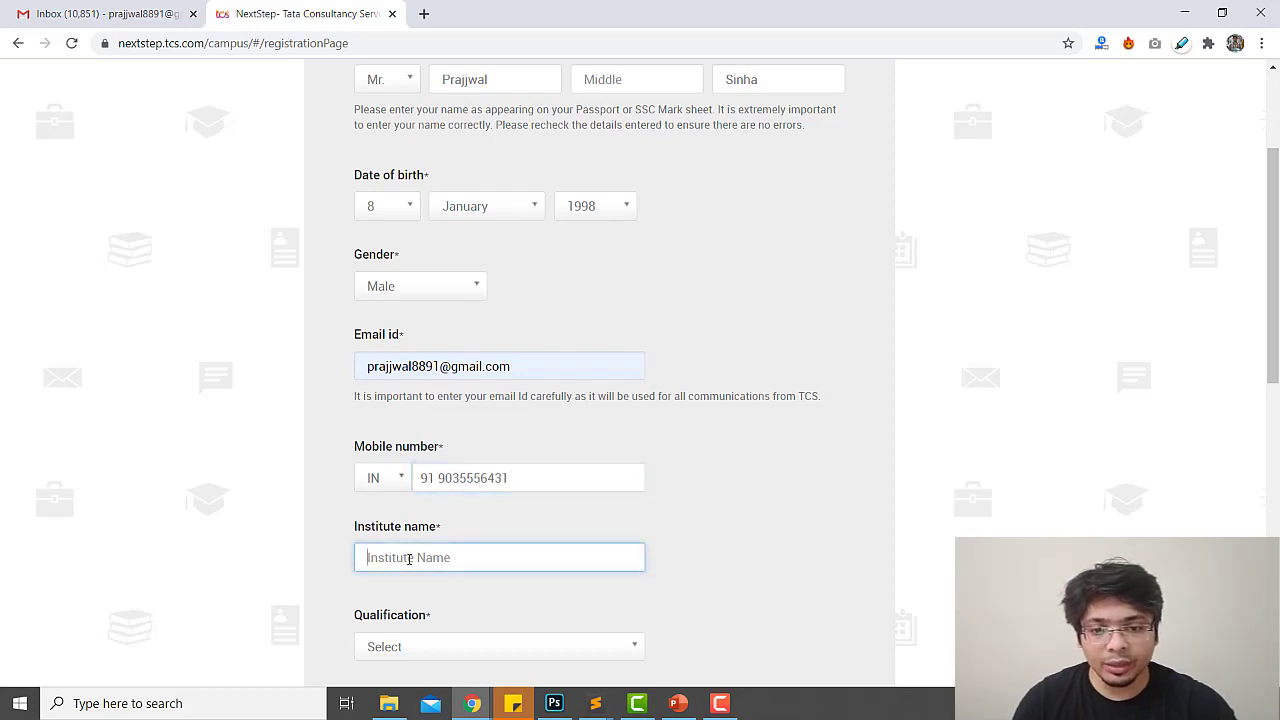
type("JSS")
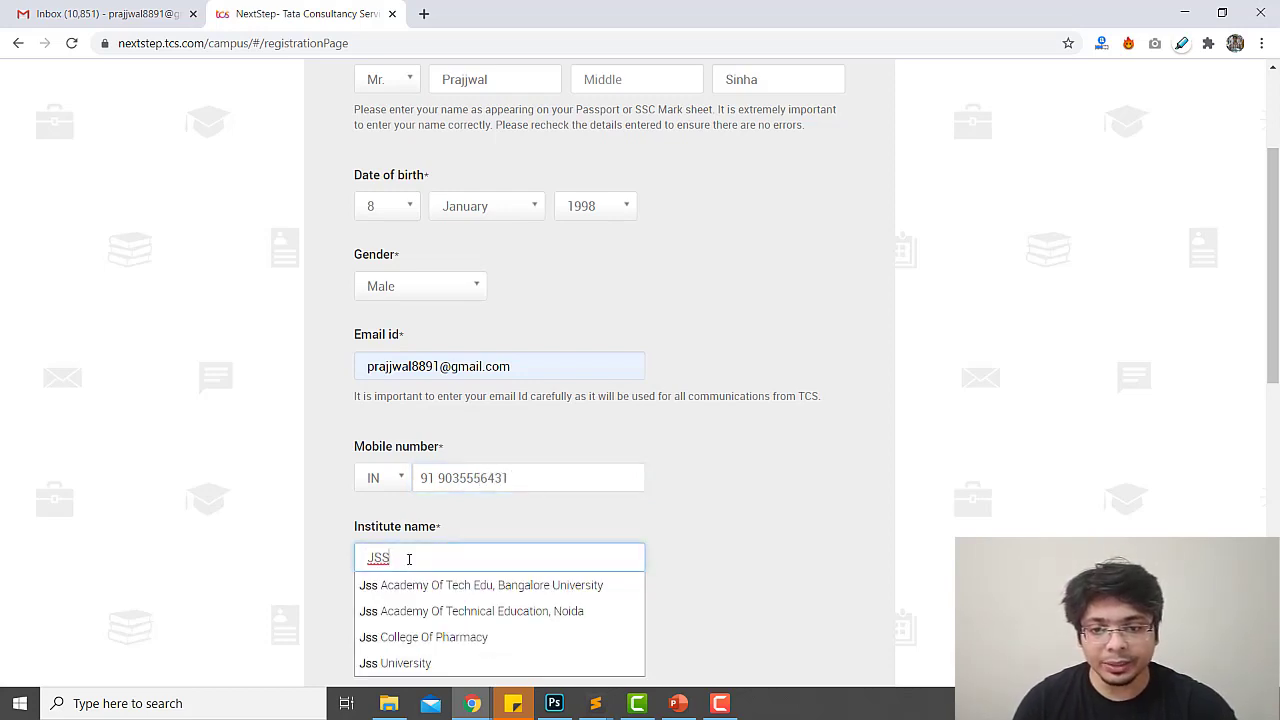
key("Down")
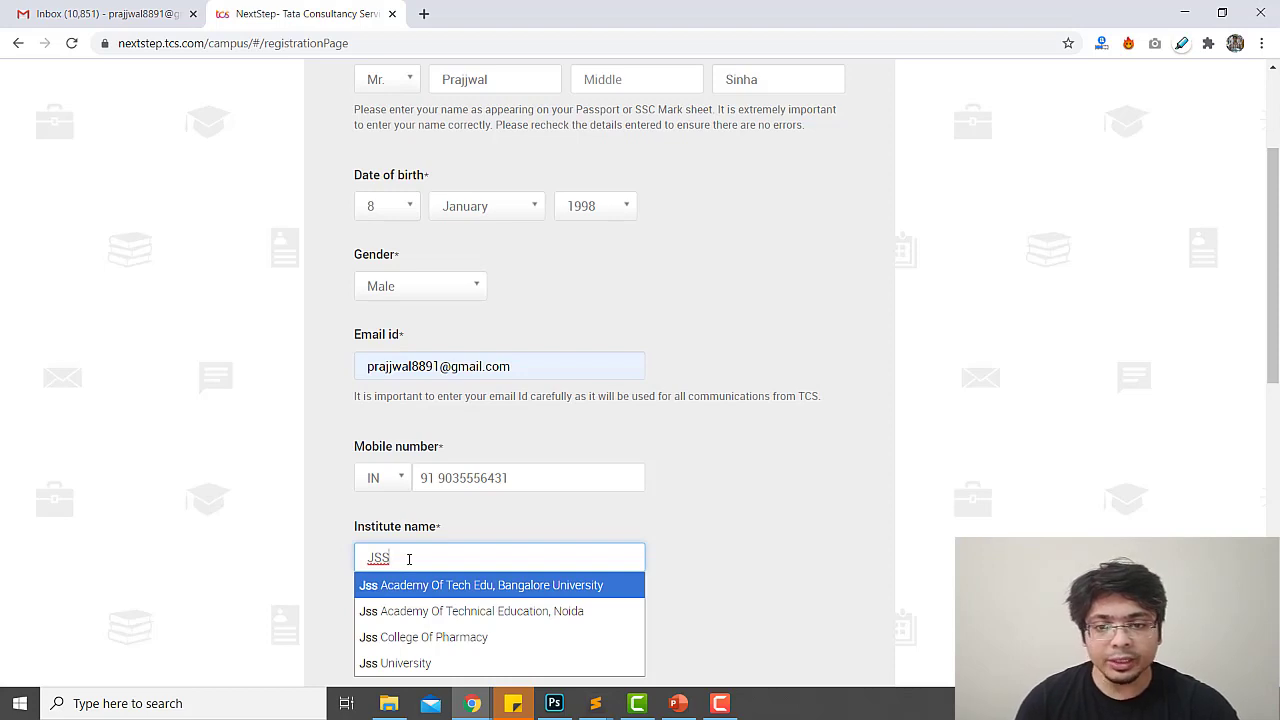
key("Return")
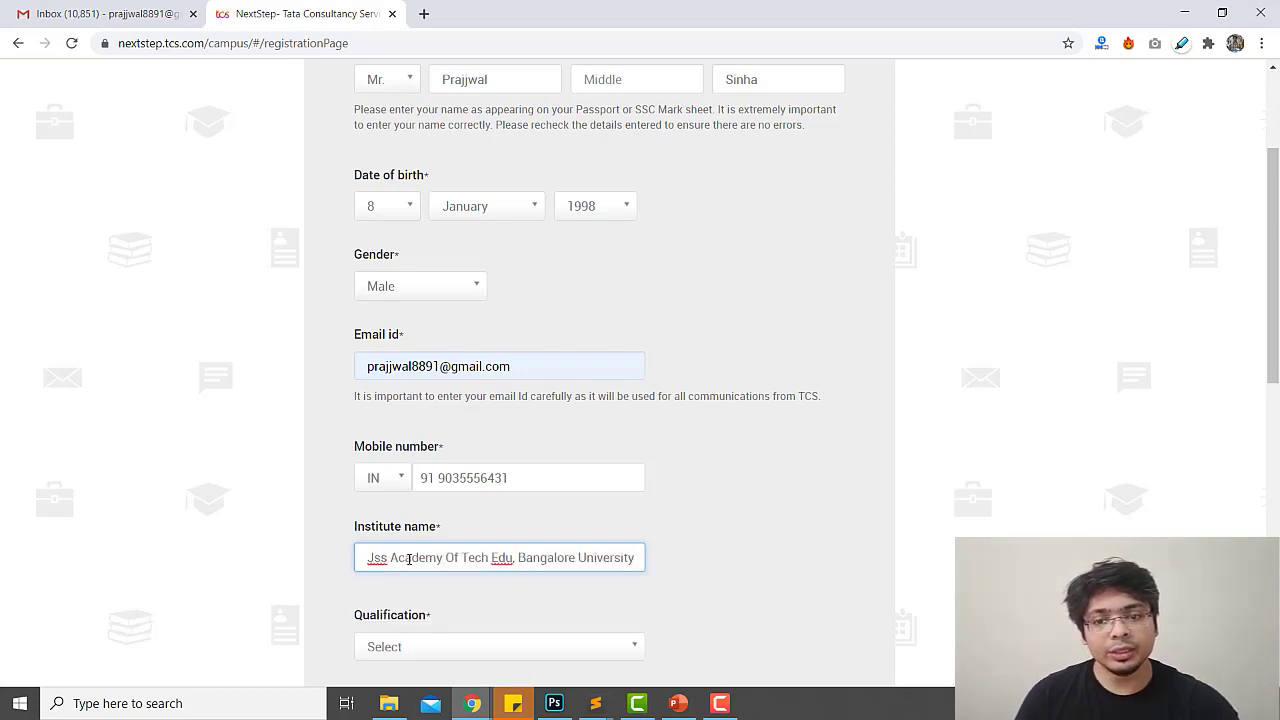
scroll(453, 562, "down", 2)
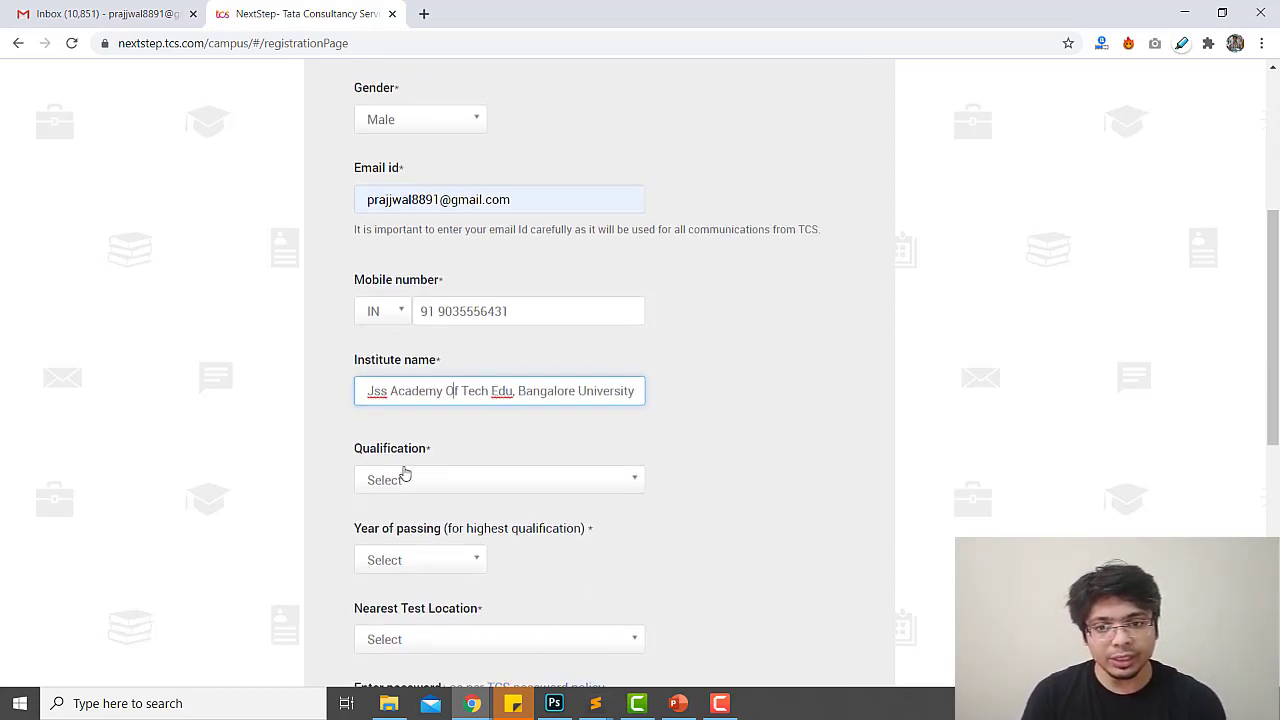
left_click(401, 481)
left_click(449, 385)
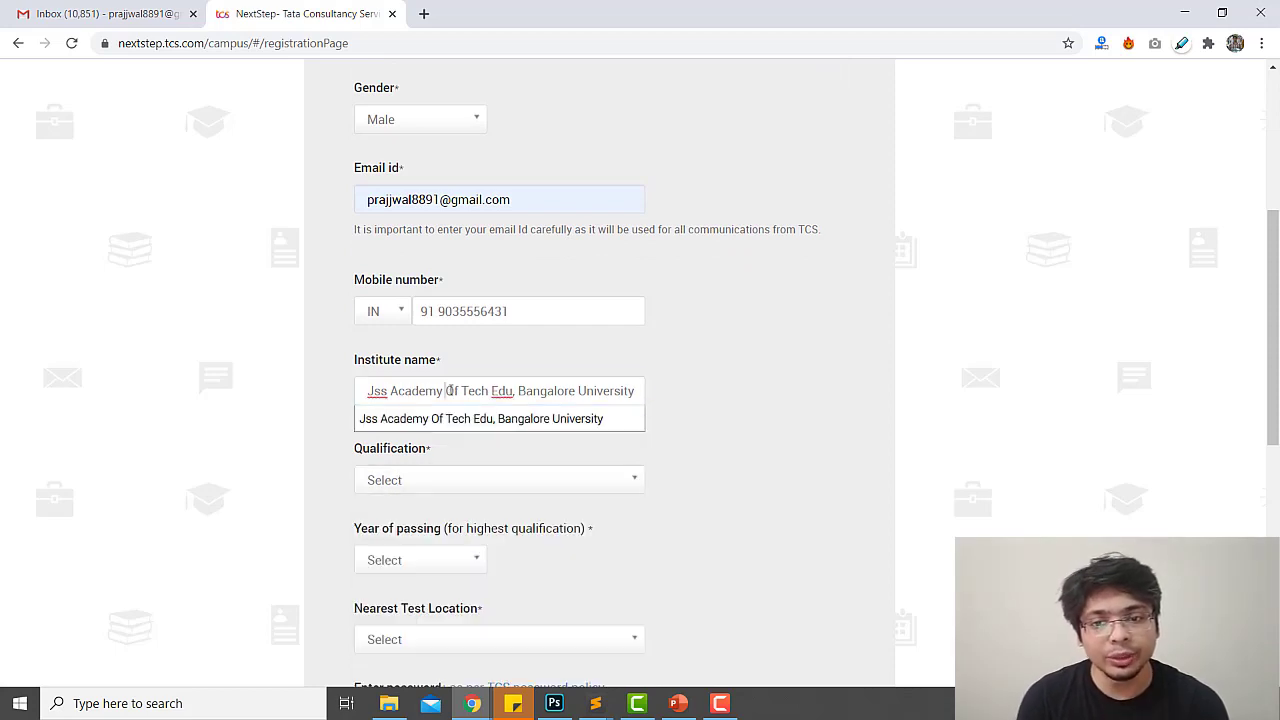
triple_click(449, 385)
type("JSS")
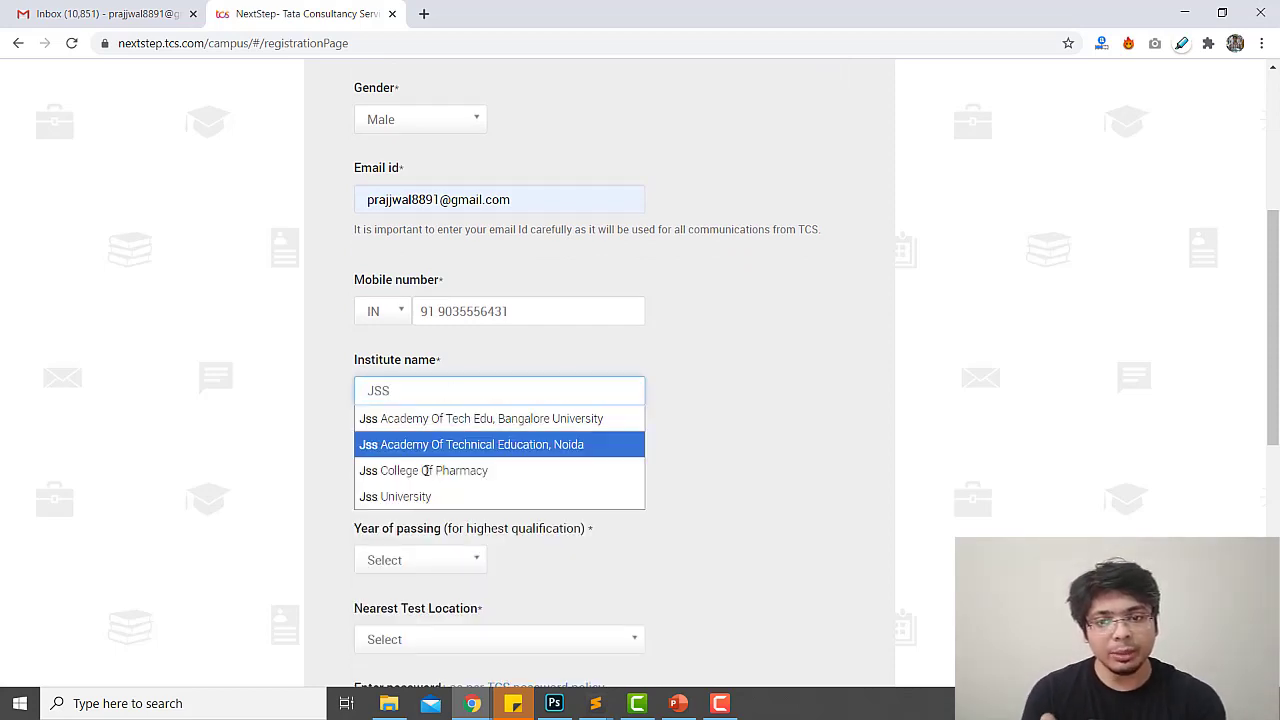
left_click(425, 494)
Search the qualification list with 'engi' and select BACHELOR OF ENGINEERING
left_click(414, 480)
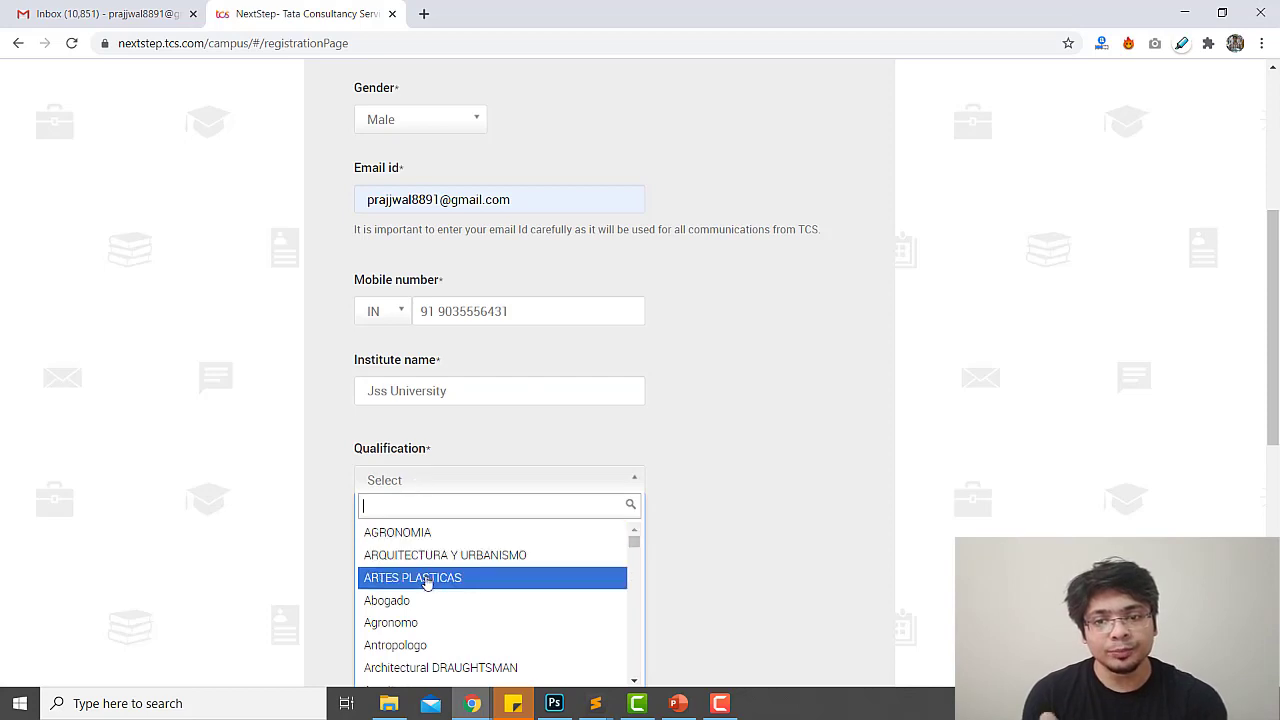
type("computer")
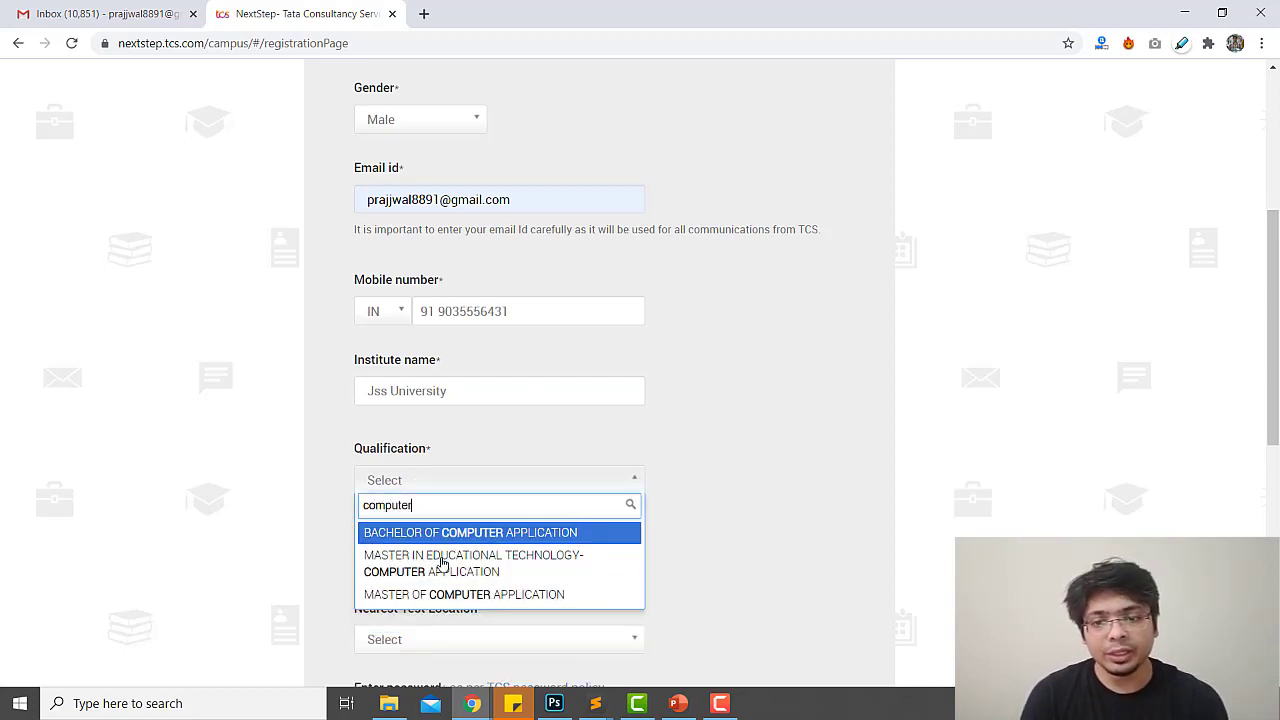
double_click(442, 504)
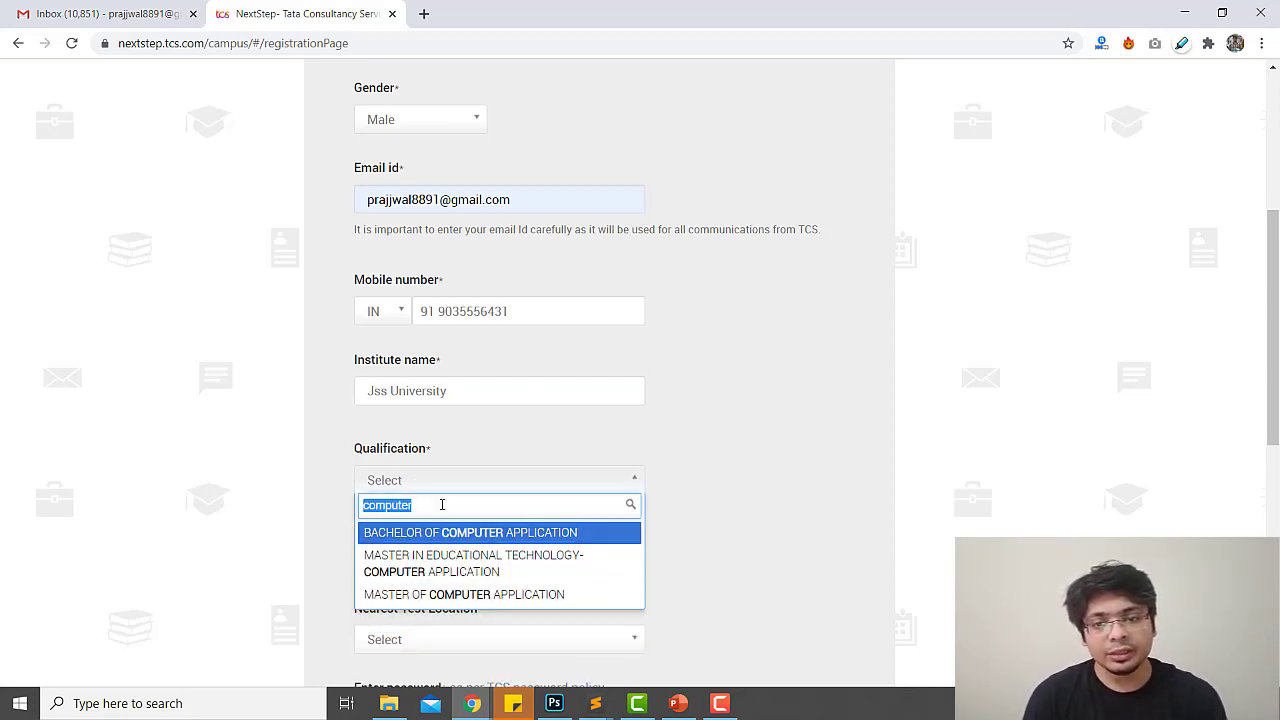
type("bte")
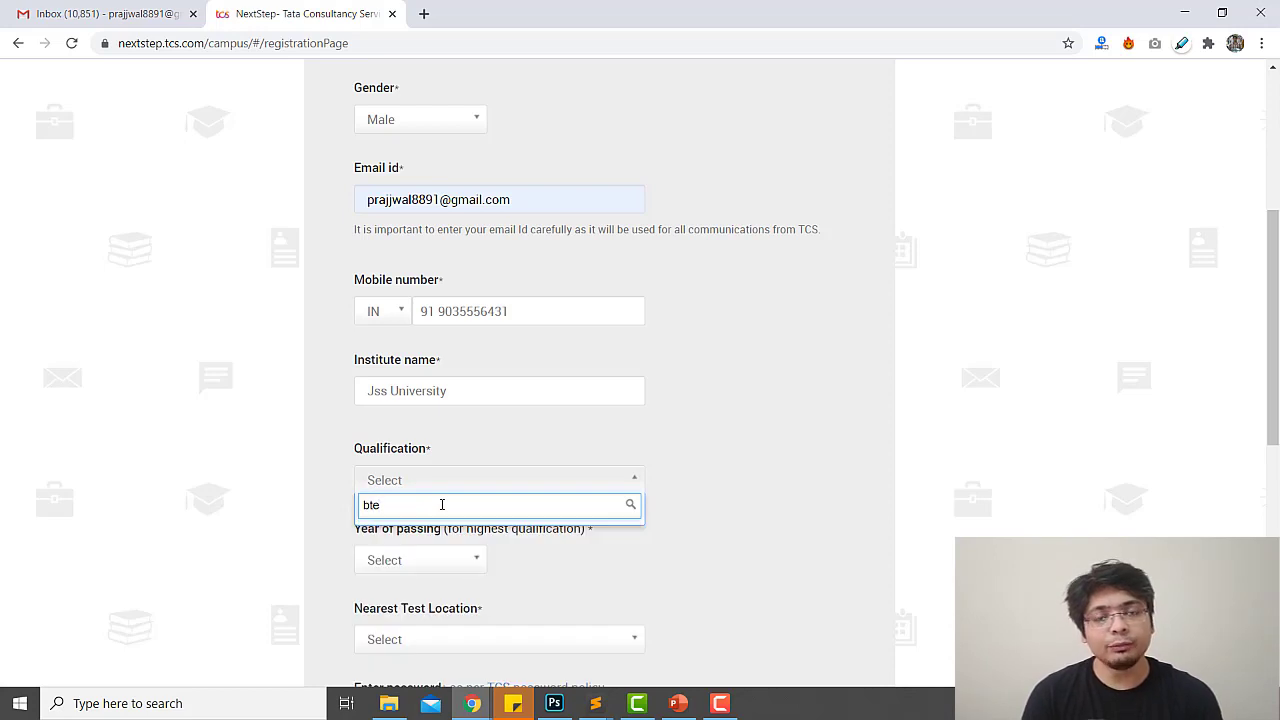
key("BackSpace")
key("BackSpace")
type(".")
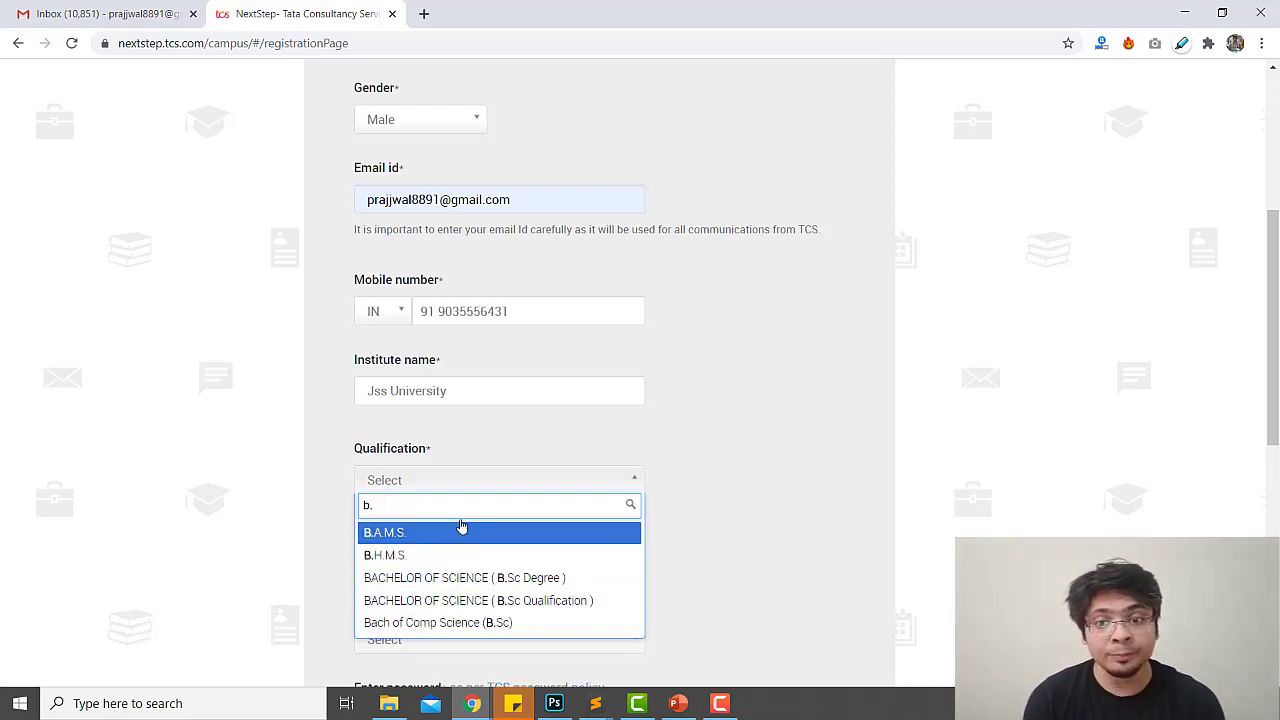
key("ctrl+a")
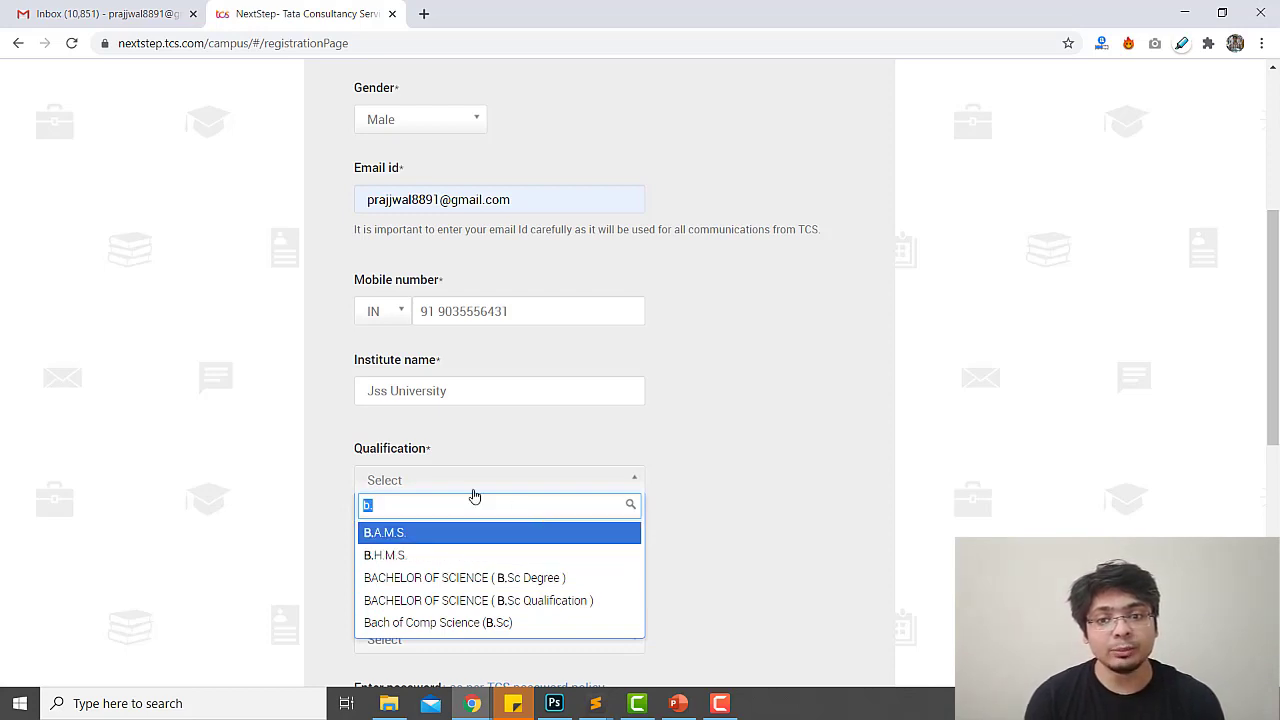
key("BackSpace")
type("engi")
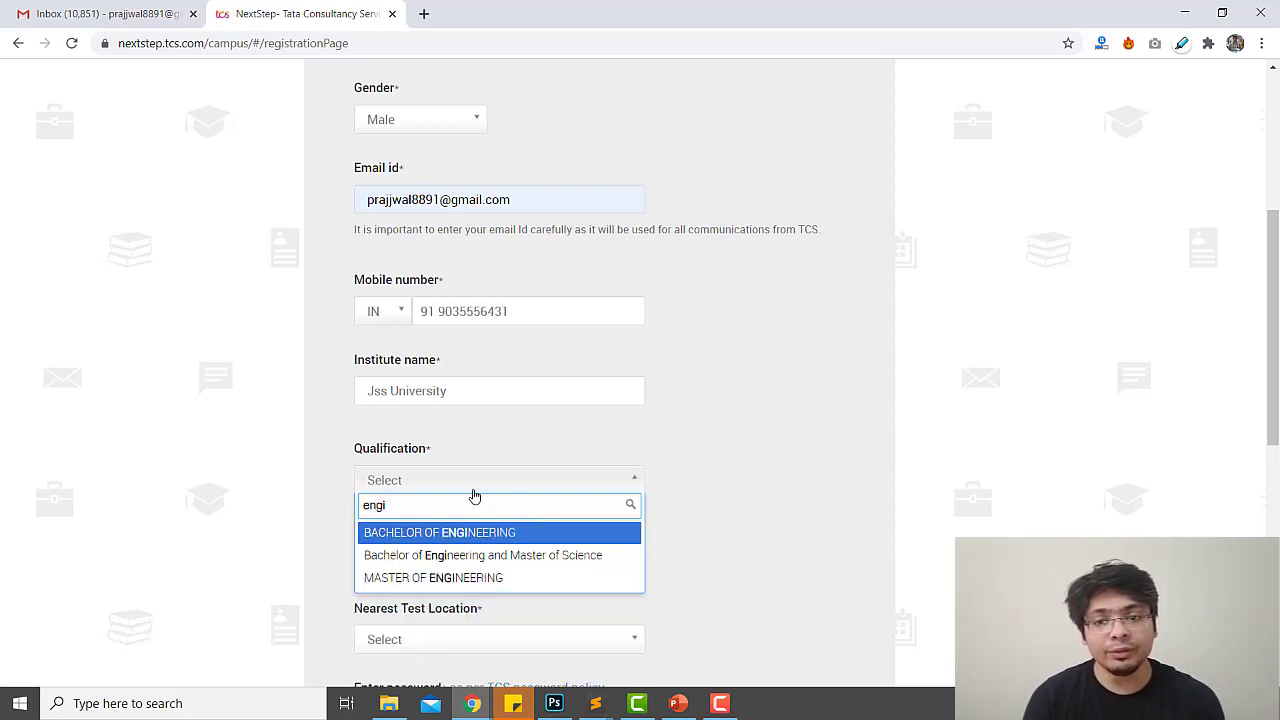
left_click(470, 535)
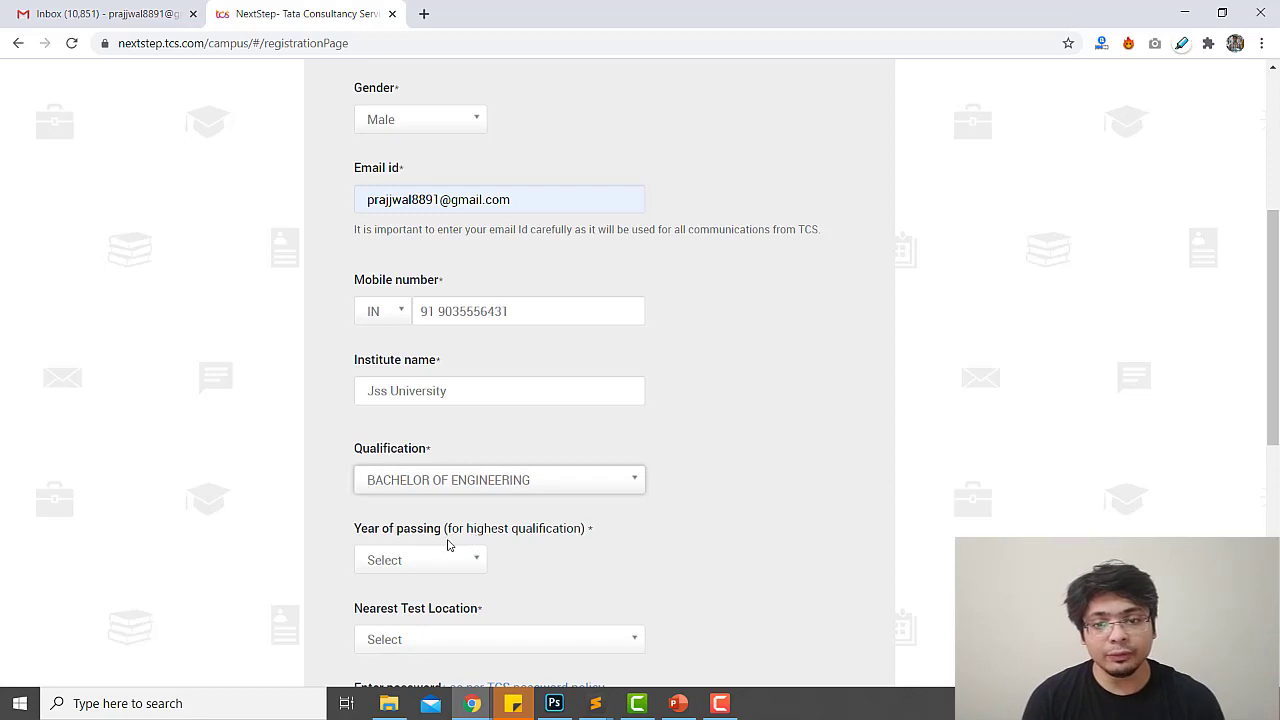
Set the year of passing to 2020
left_click(420, 562)
scroll(415, 630, "down", 2)
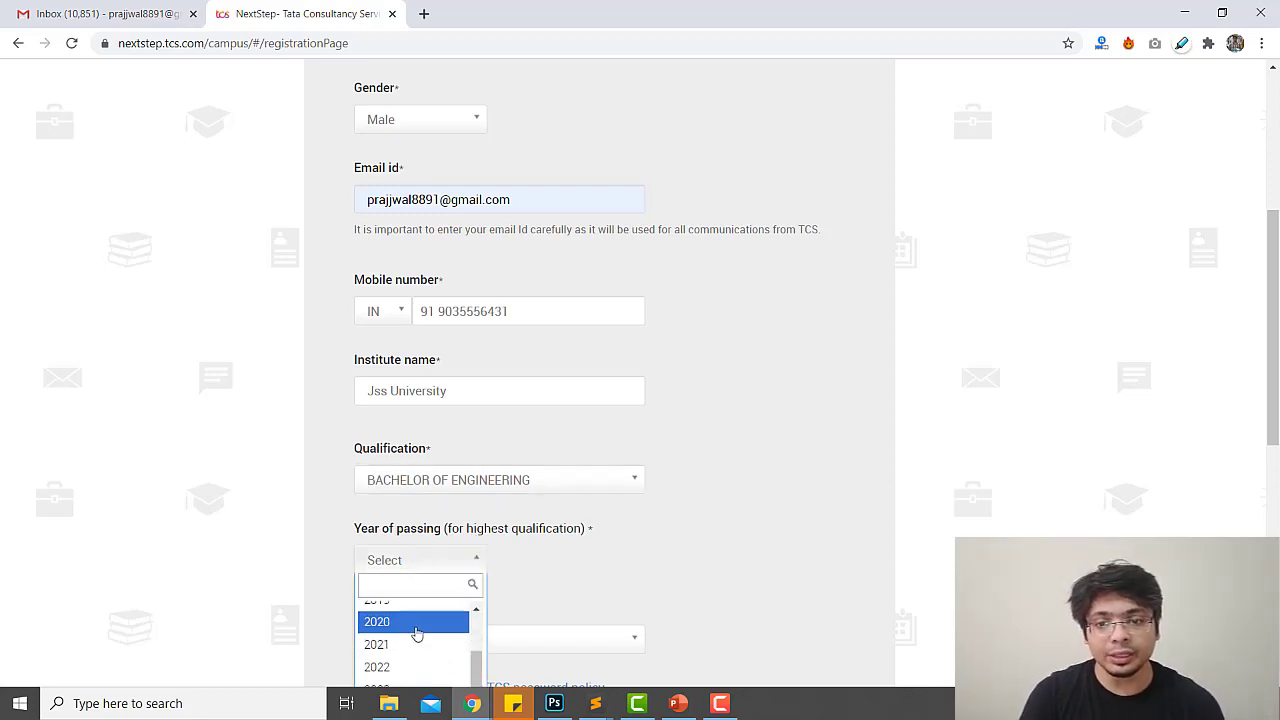
left_click(655, 595)
scroll(655, 595, "down", 3)
left_click(405, 310)
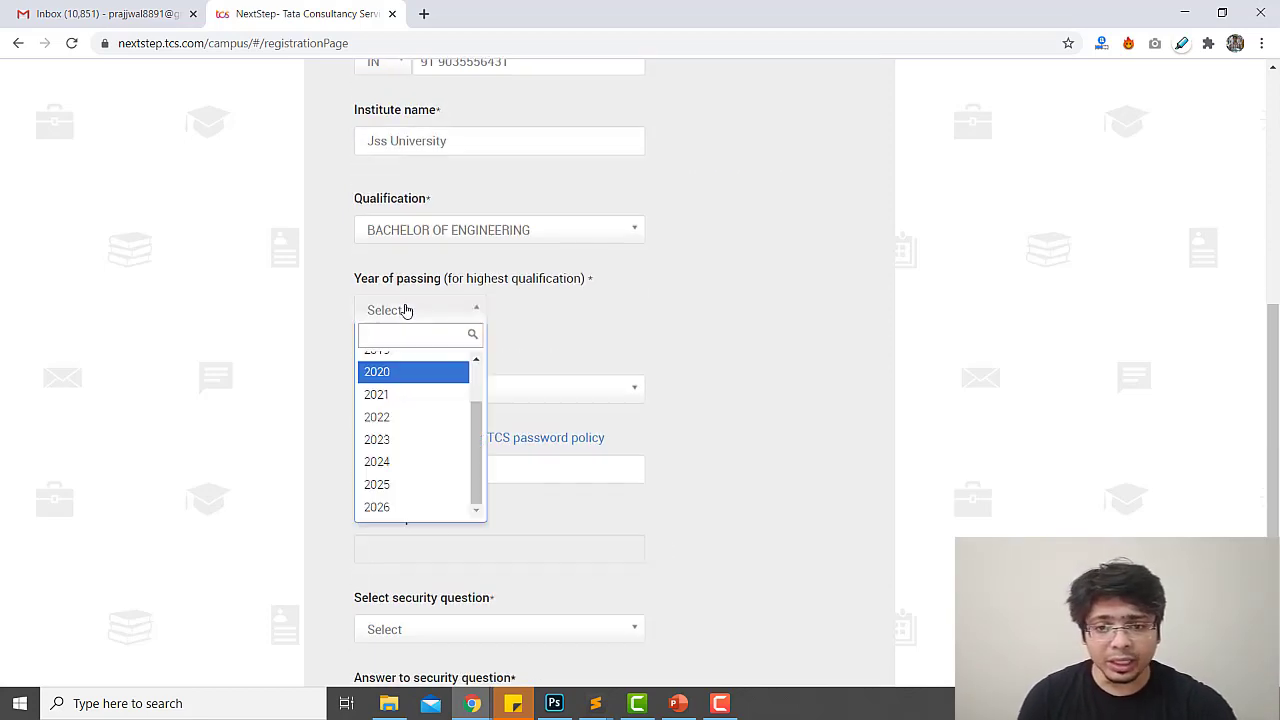
left_click(398, 373)
Choose NEW DELHI as the nearest test location and display the TCS password policy rules
left_click(414, 392)
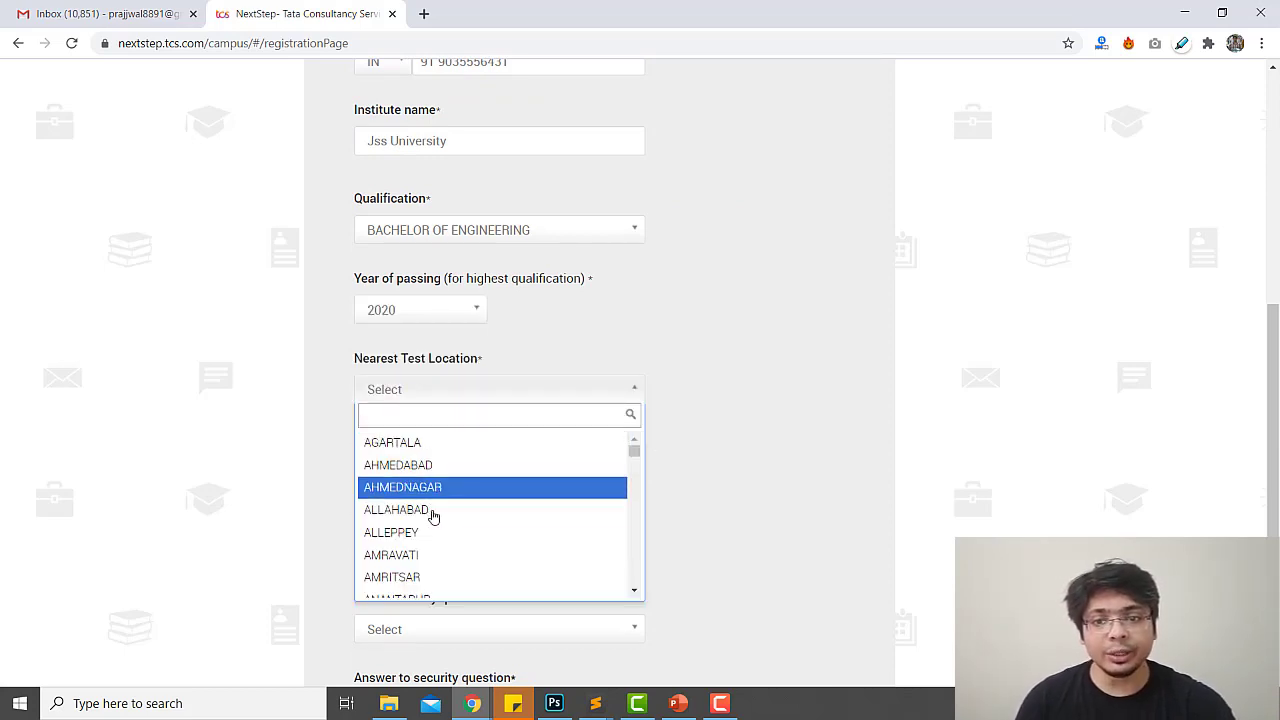
scroll(433, 515, "down", 2)
type("delh")
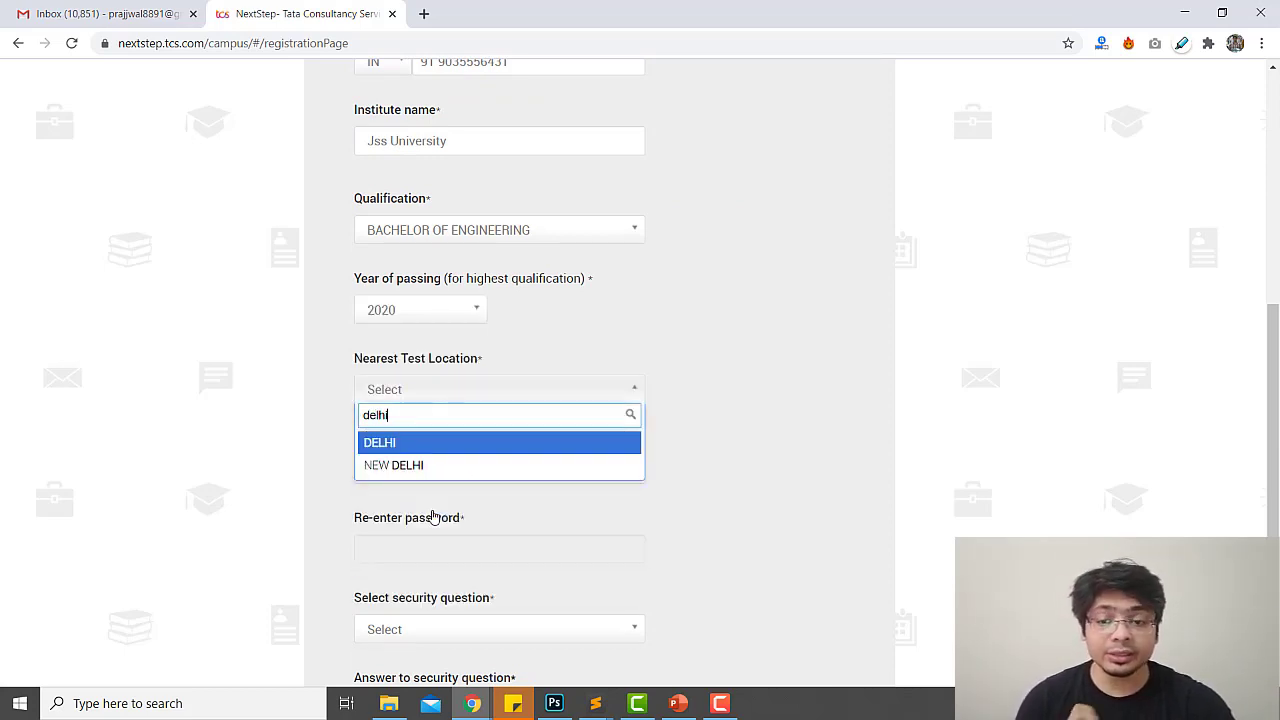
type("i")
left_click(413, 466)
left_click(406, 462)
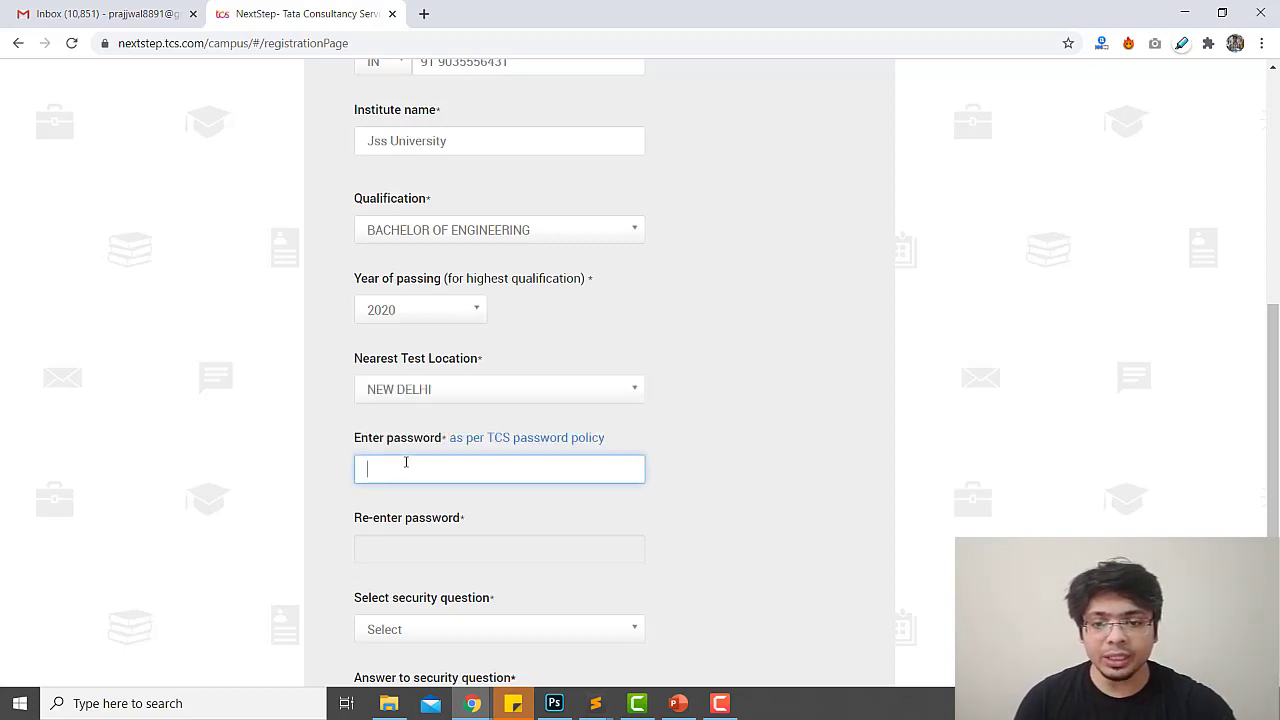
left_click(473, 442)
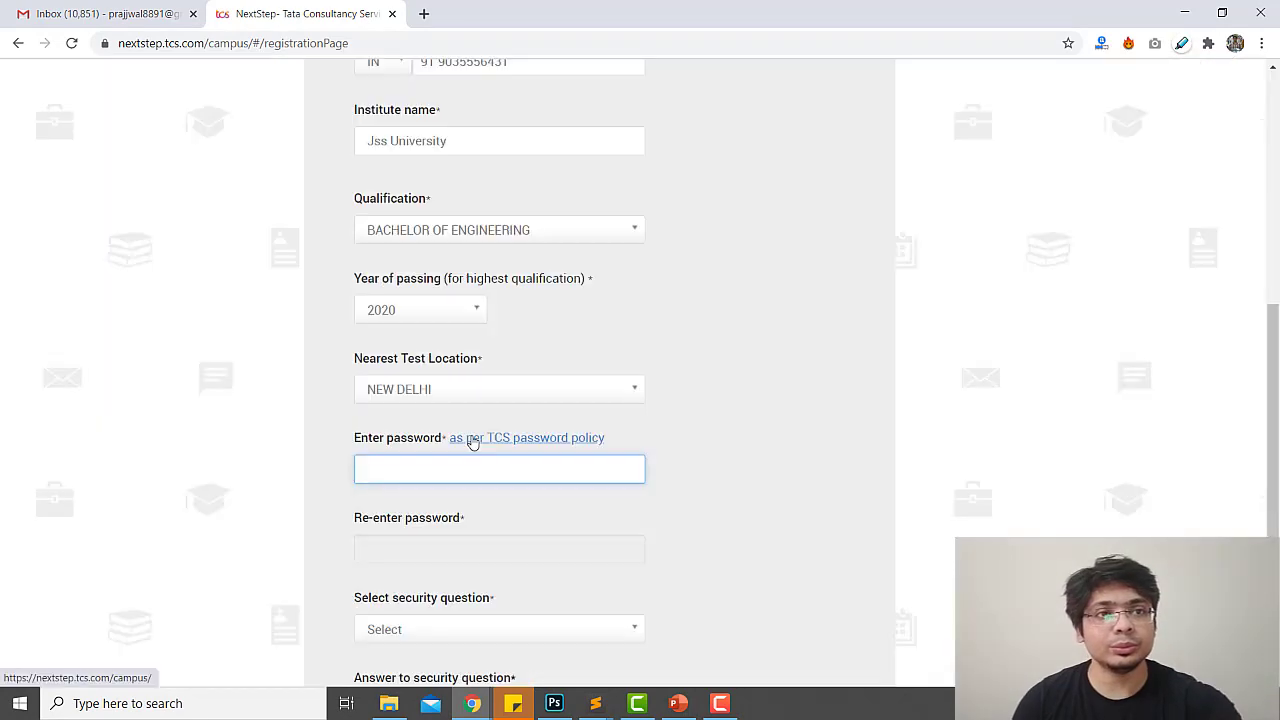
left_click(473, 442)
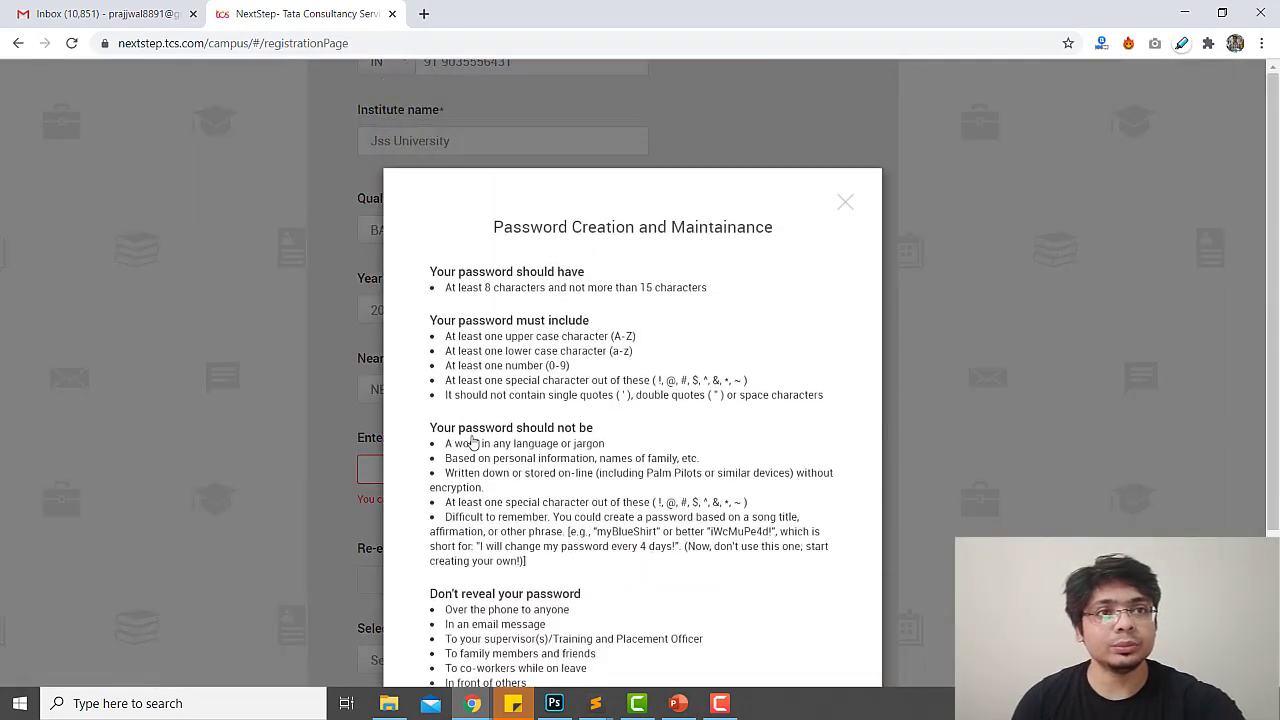
Highlight the key password rules: 8–15 characters, mixed case and numbers, no dictionary words or personal info
double_click(530, 287)
left_click(500, 327)
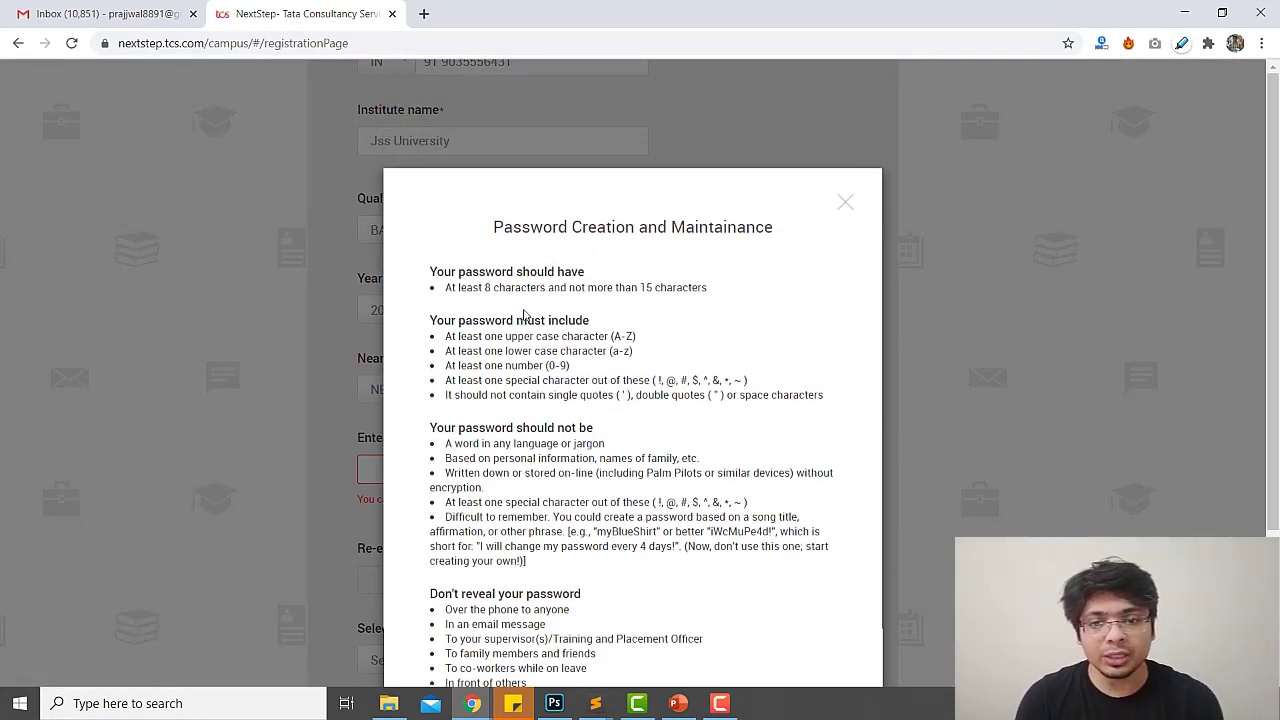
left_click_drag(530, 287, 673, 287)
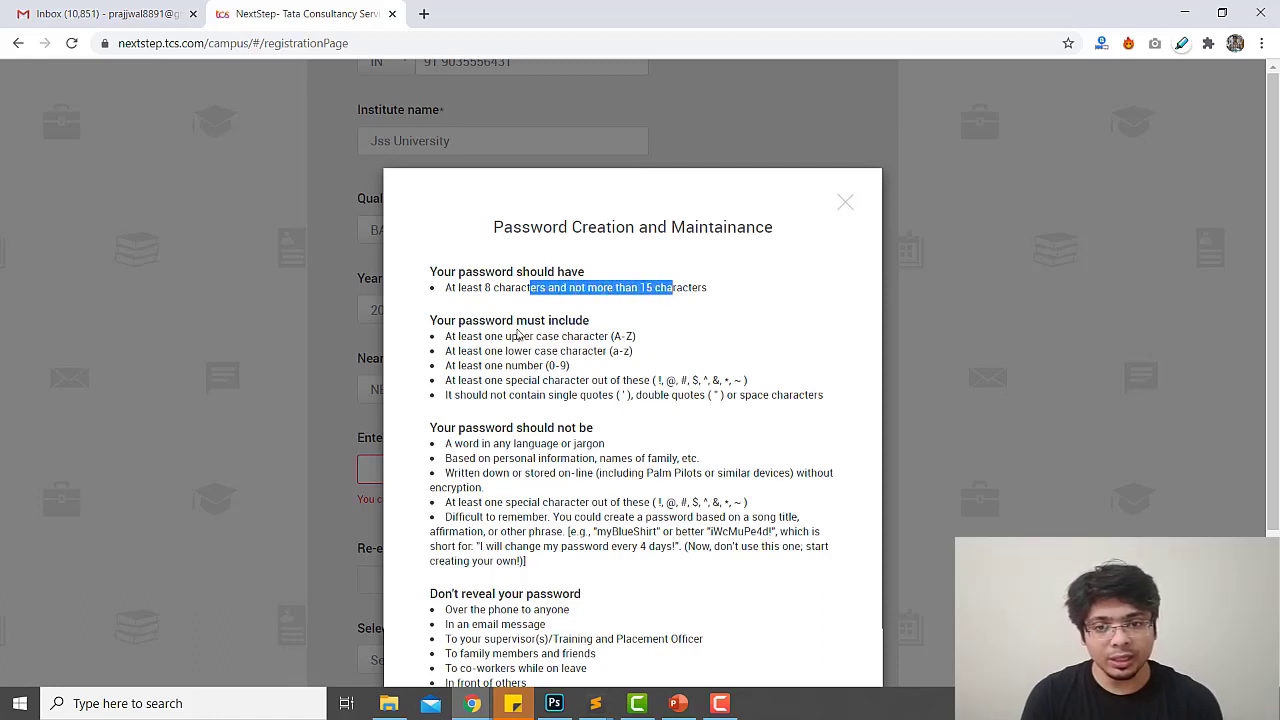
left_click_drag(460, 336, 598, 372)
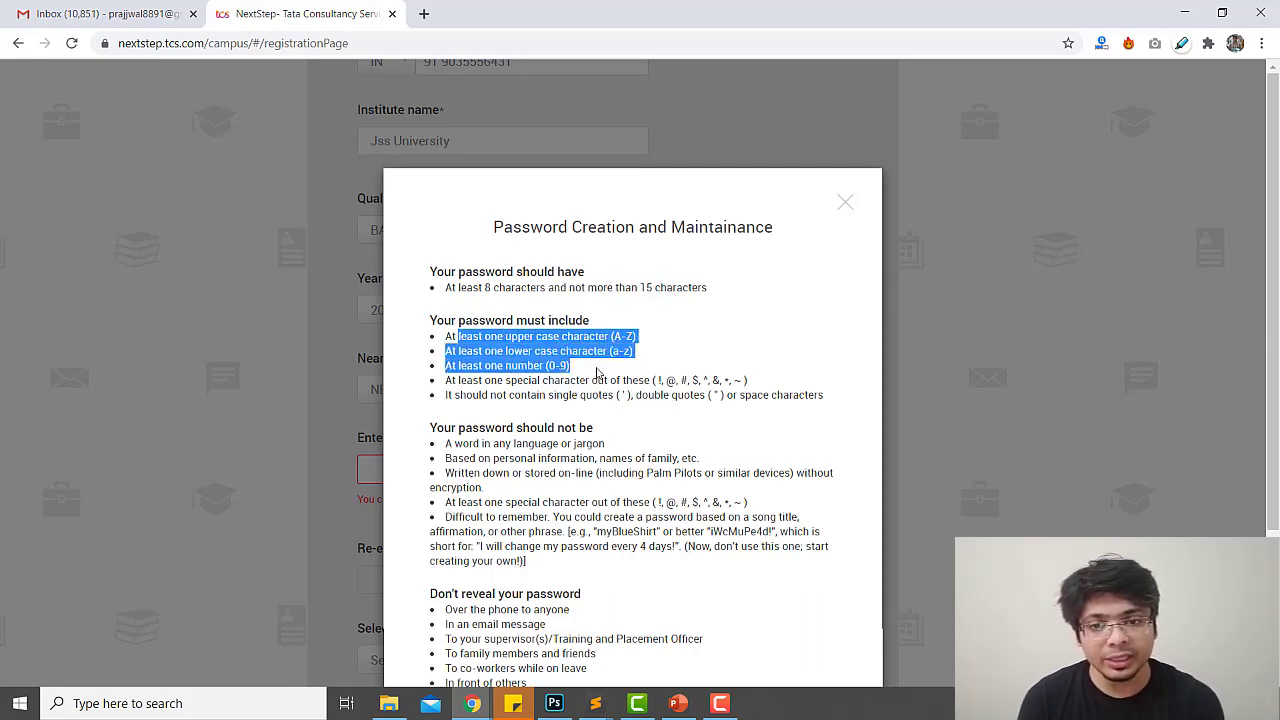
left_click(488, 363)
left_click_drag(510, 351, 624, 396)
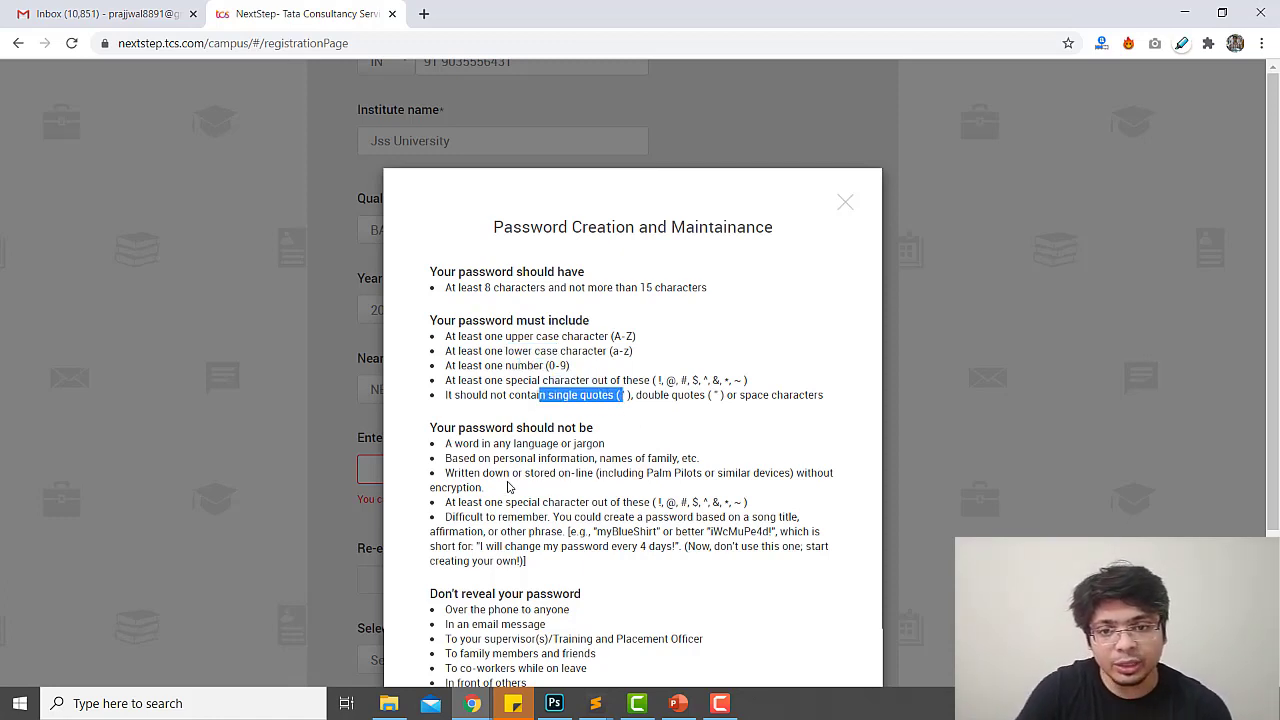
left_click_drag(445, 443, 594, 444)
left_click_drag(477, 459, 690, 460)
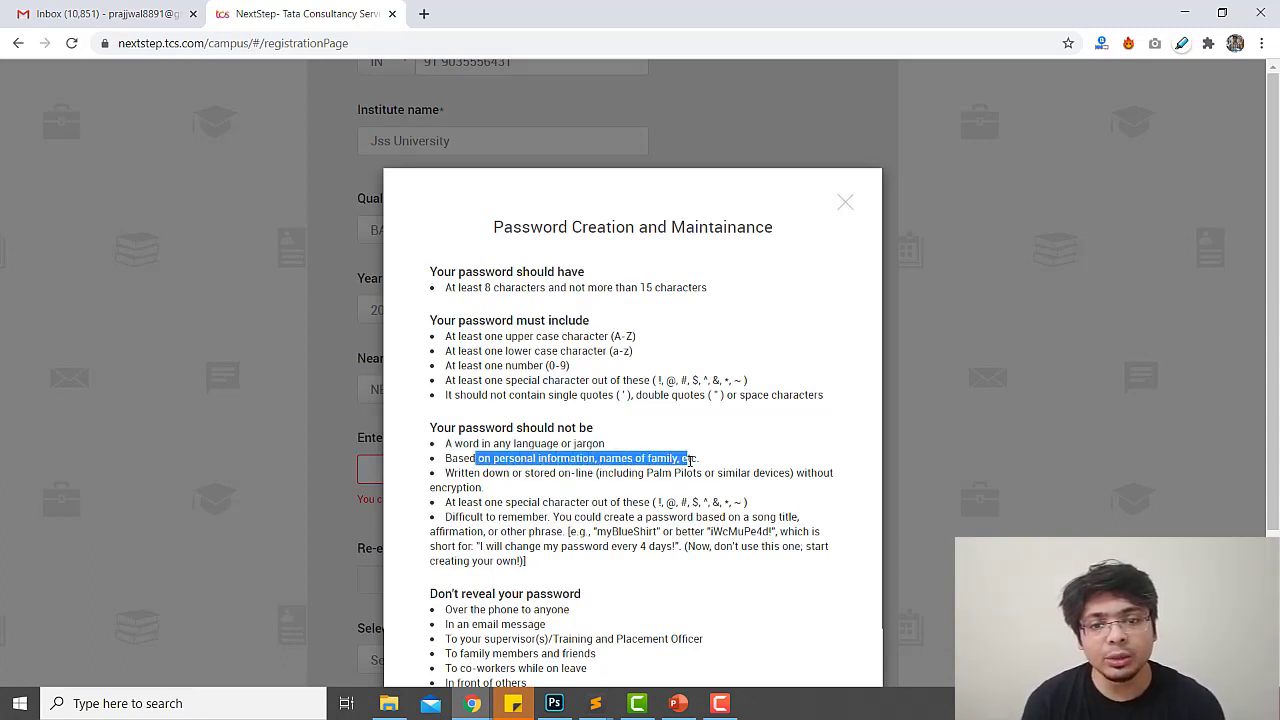
left_click_drag(459, 503, 567, 519)
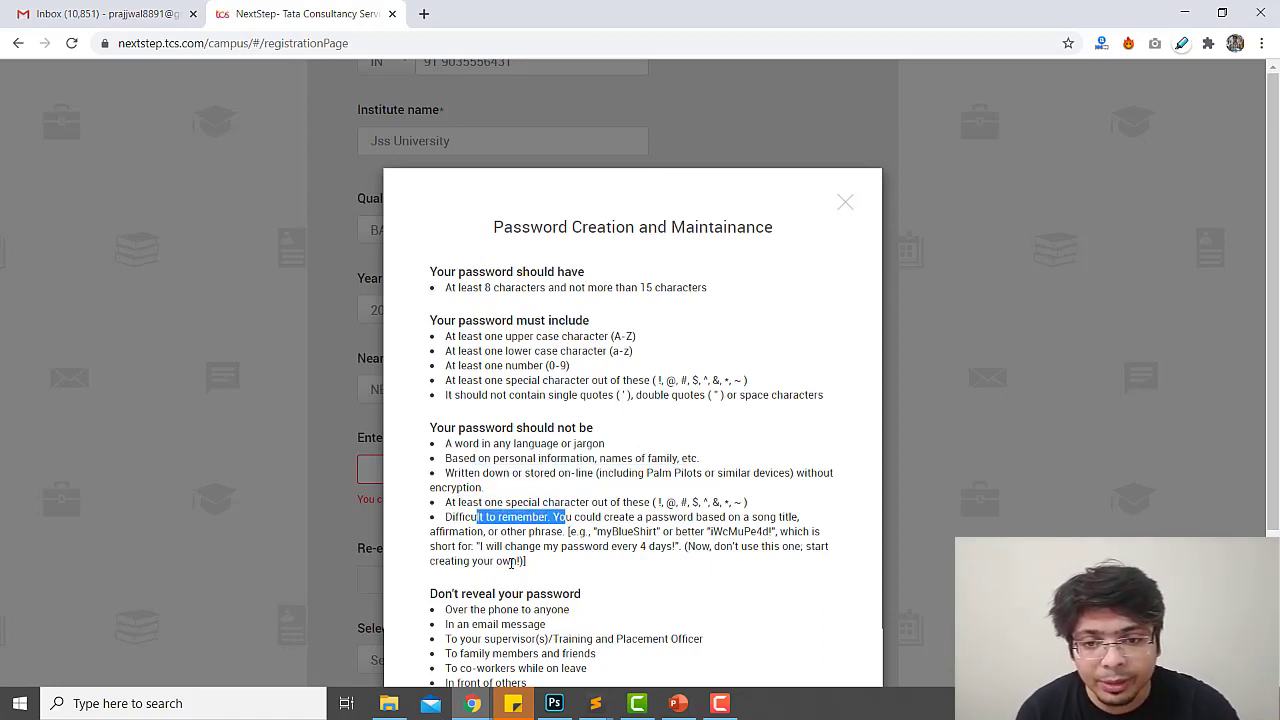
Review the Don't reveal your password list, then close the policy dialog and return to the password field
scroll(511, 563, "down", 2)
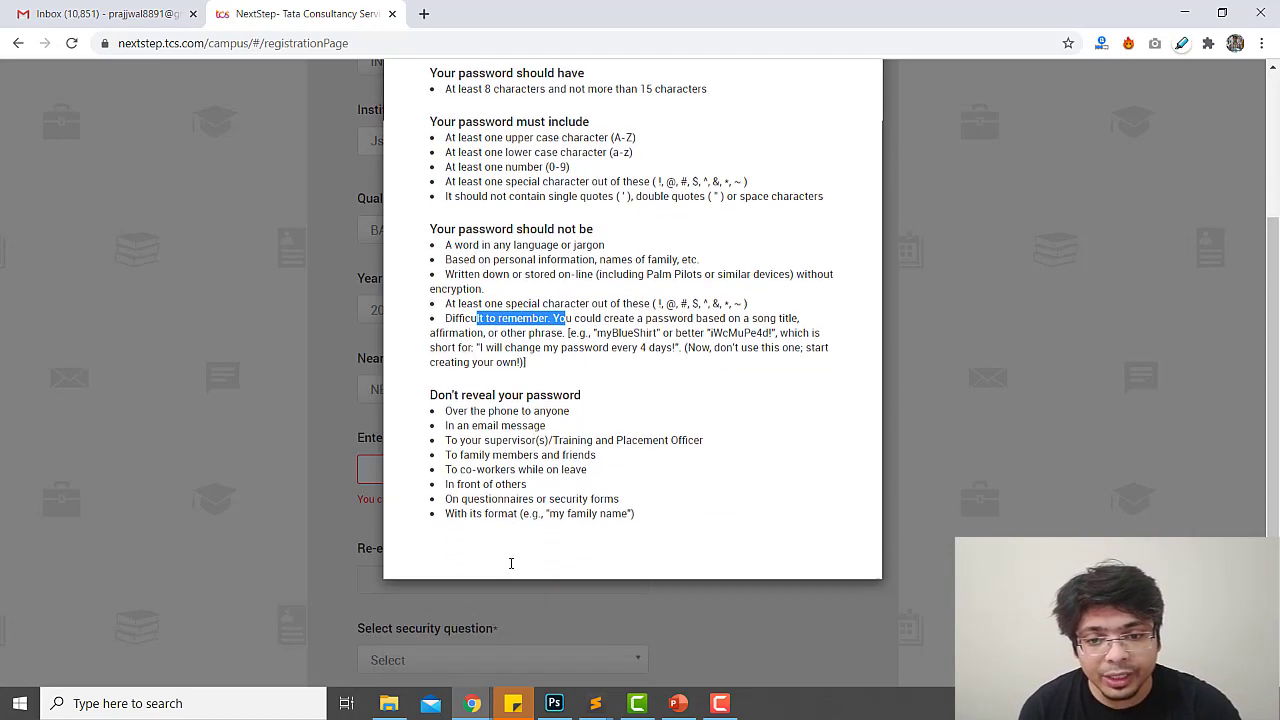
left_click_drag(446, 416, 687, 513)
left_click(686, 497)
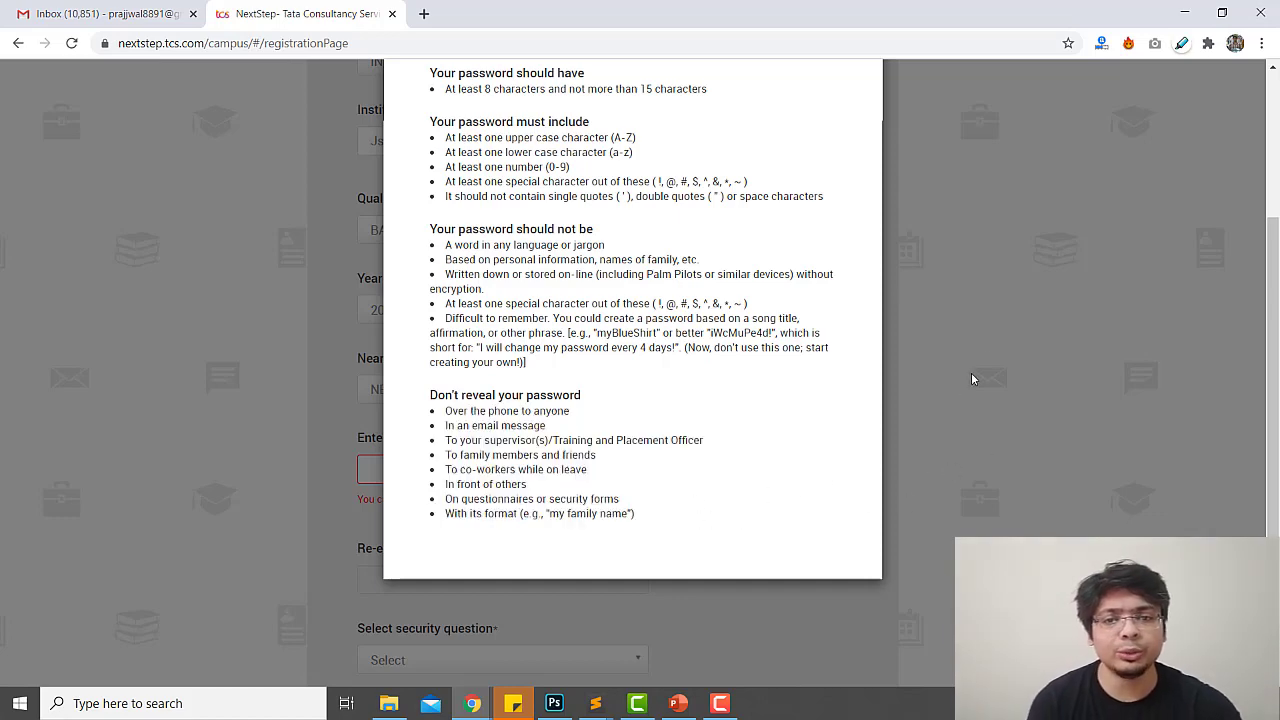
scroll(784, 301, "up", 2)
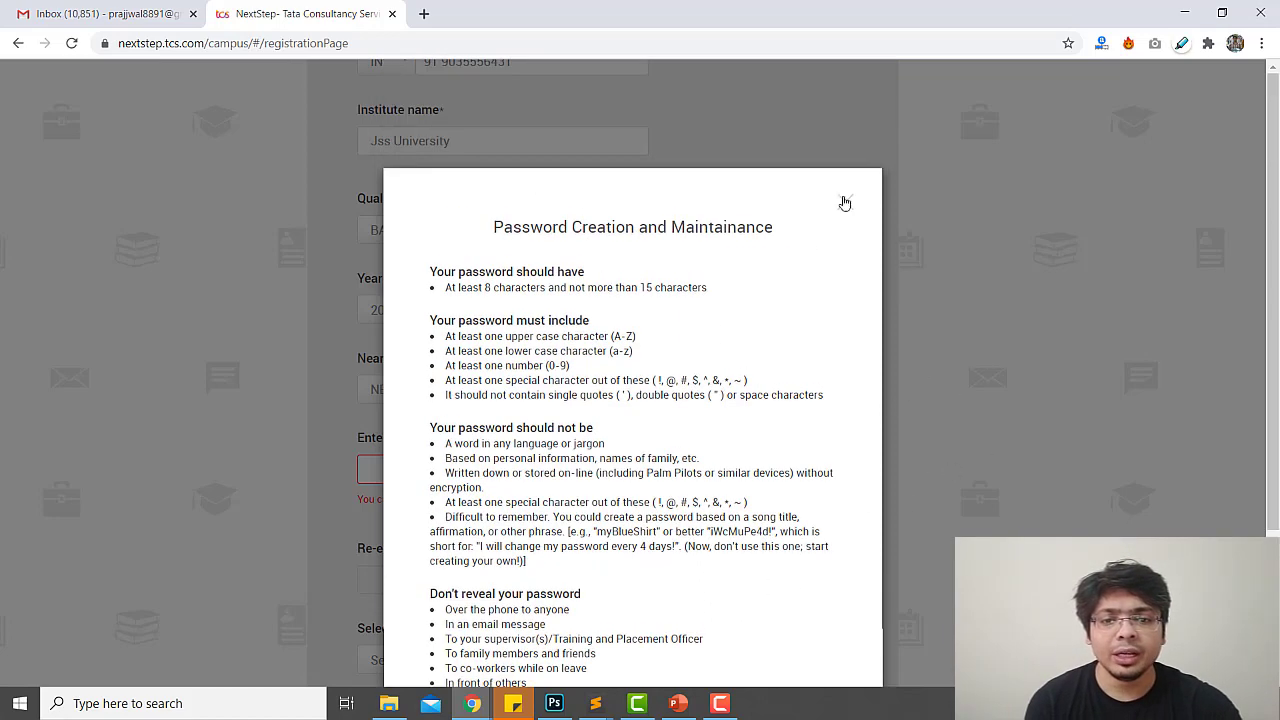
left_click(845, 202)
left_click(449, 475)
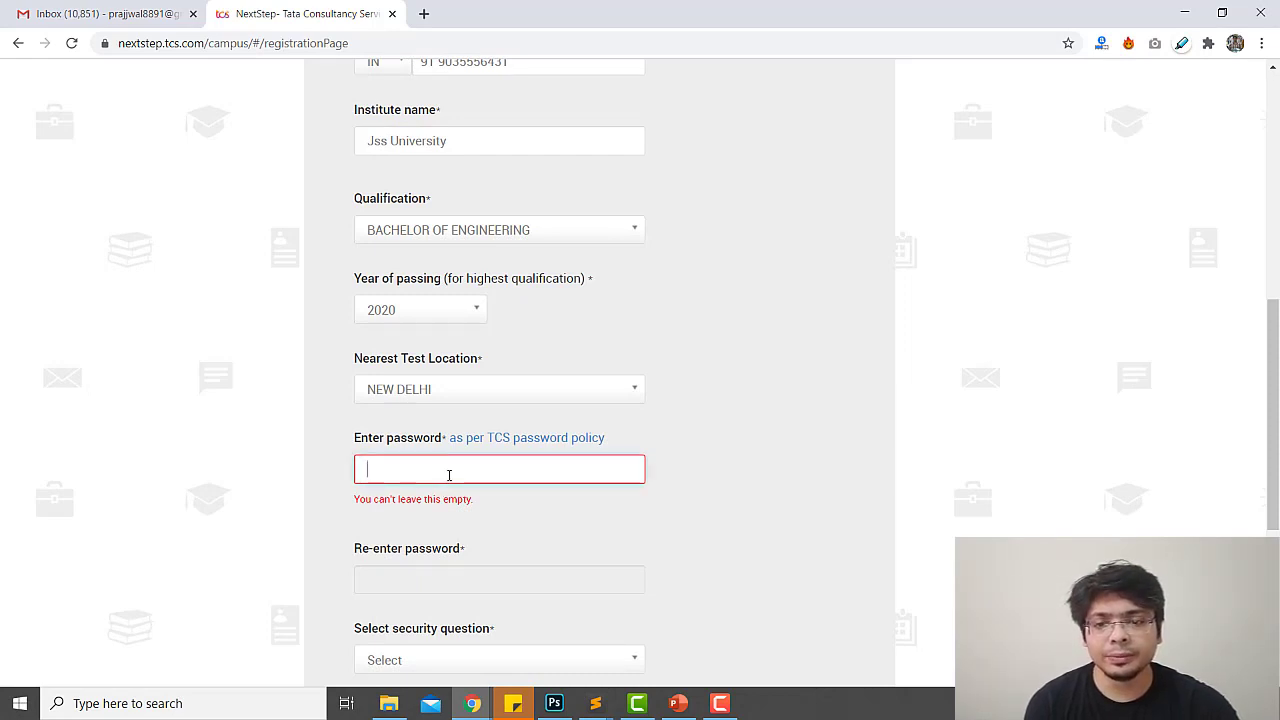
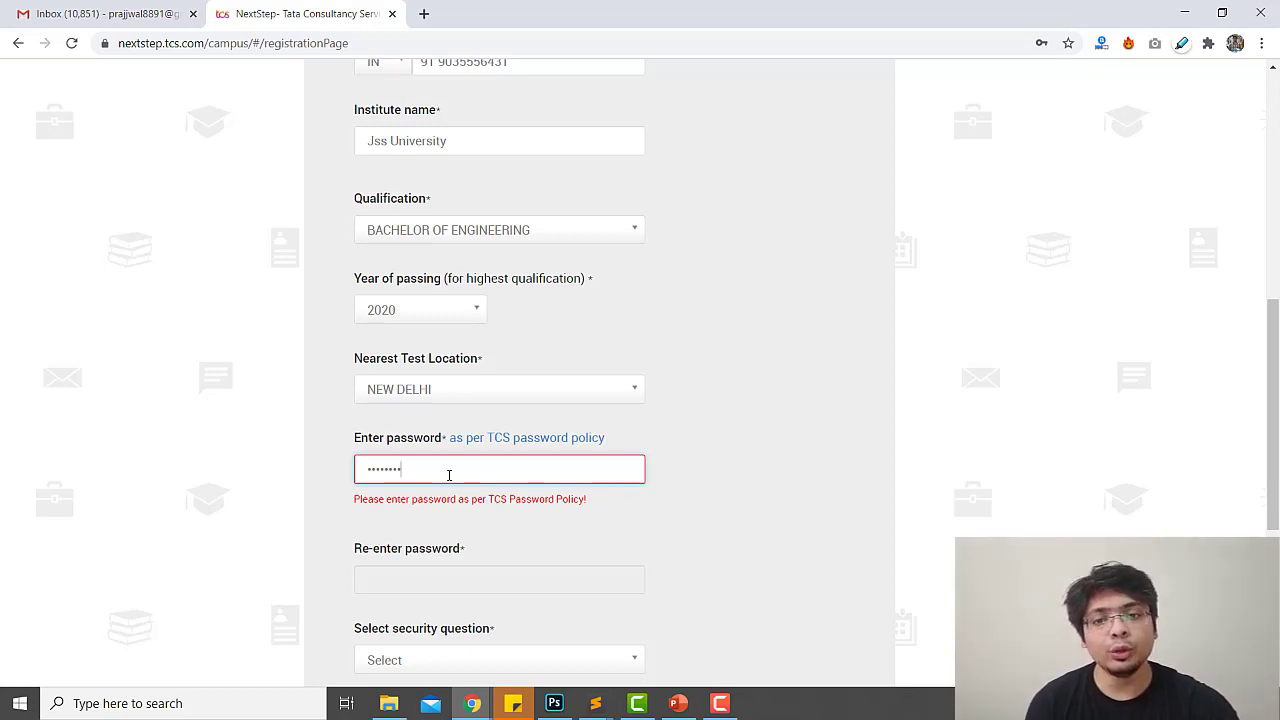
Enter a policy-compliant password in both password fields after clearing the rejected first attempt
key("ctrl+a")
key("BackSpace")
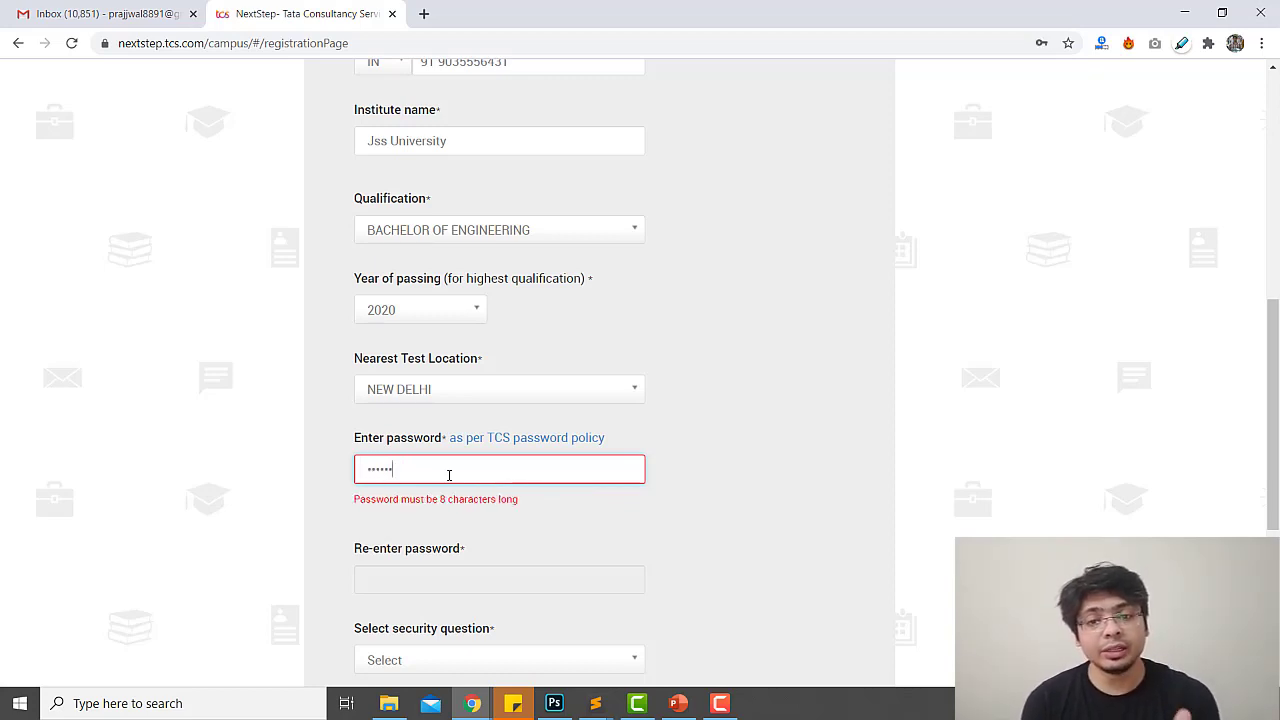
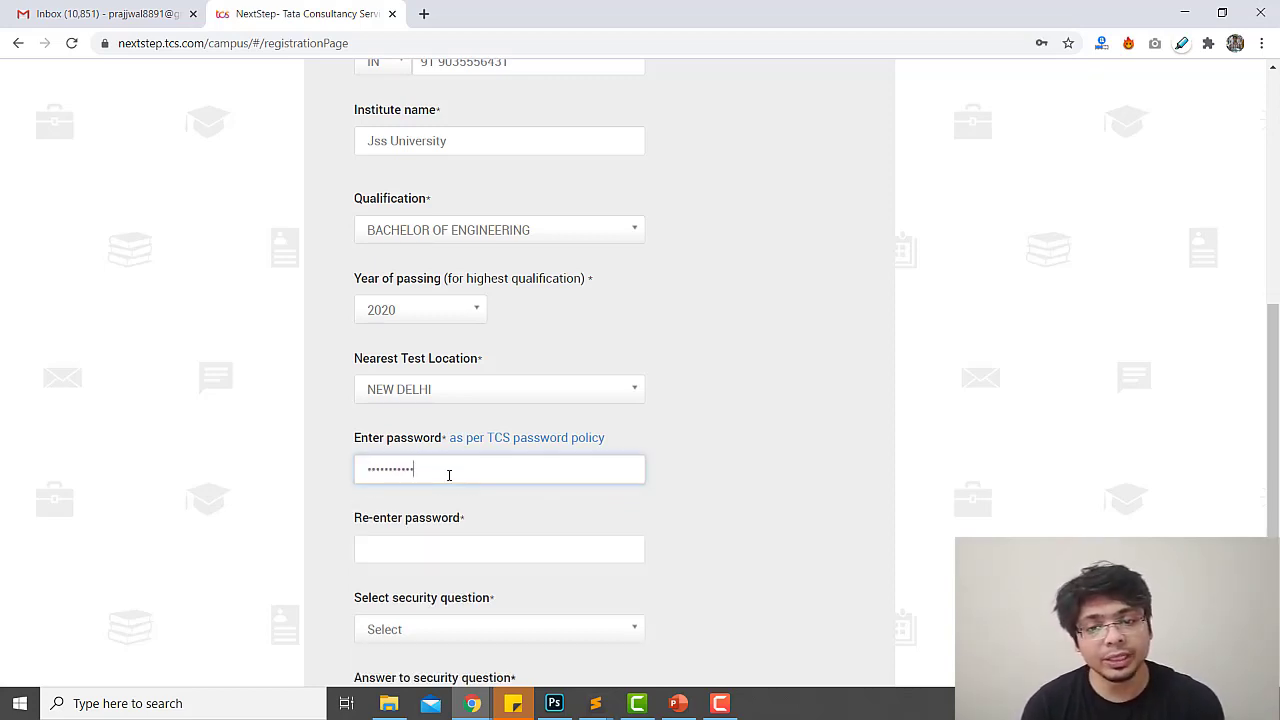
left_click(437, 558)
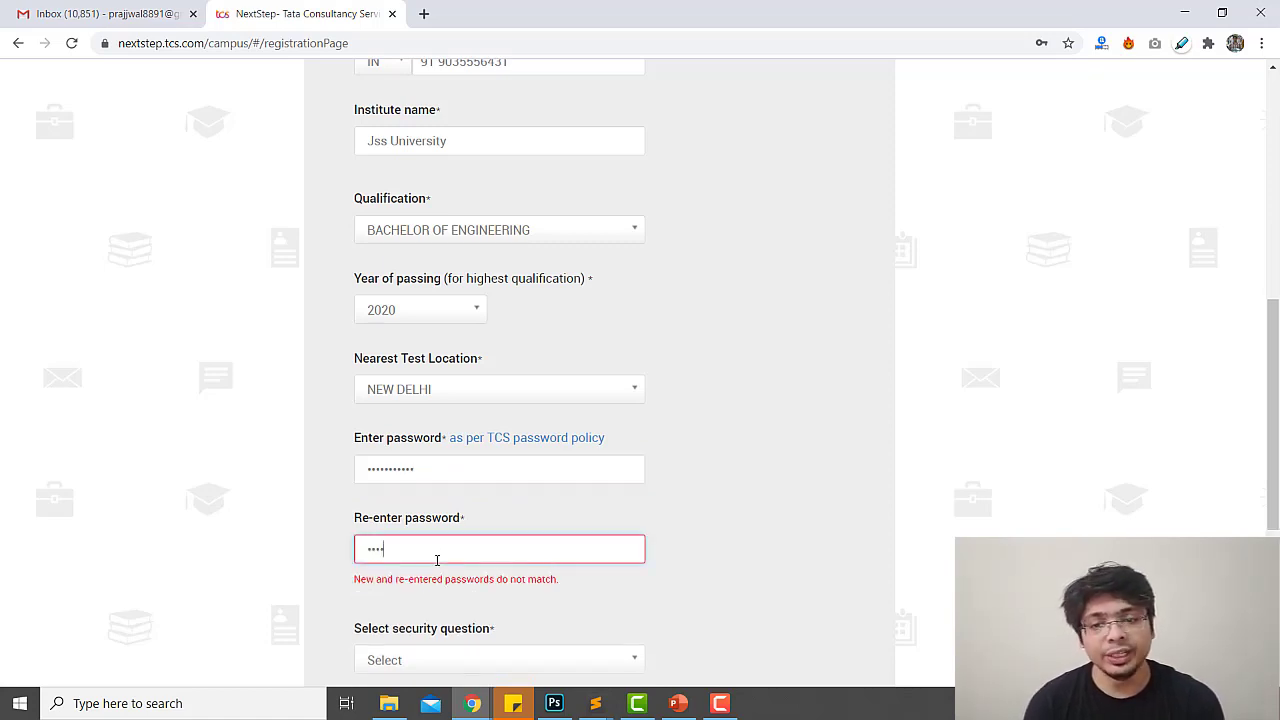
key("Tab")
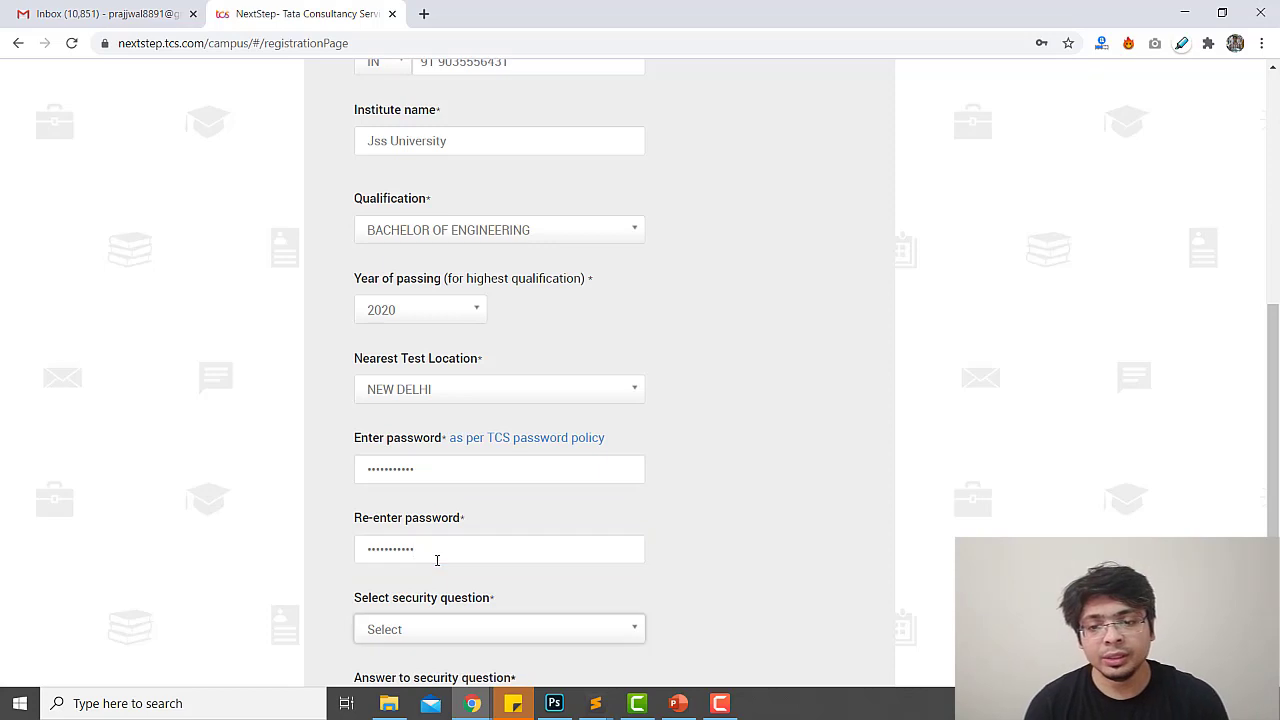
scroll(437, 560, "down", 2)
Choose 'What is your pet's name?' as the security question and enter its answer
left_click(448, 462)
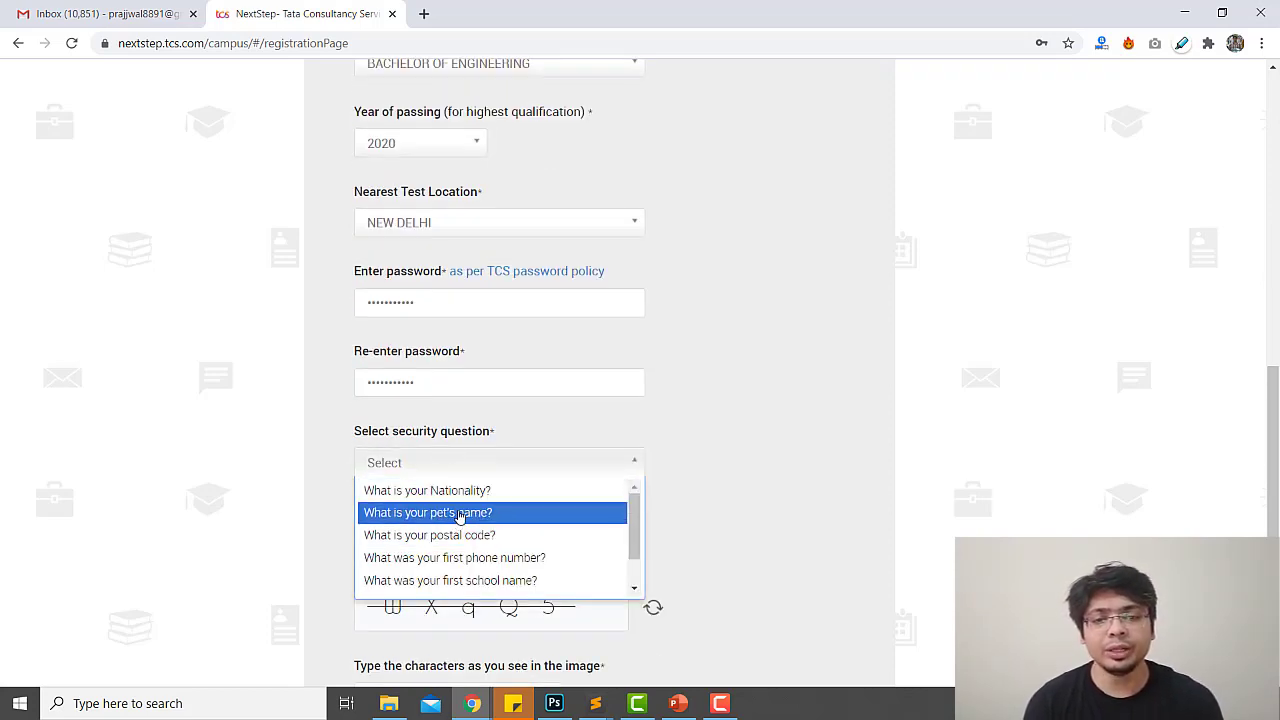
left_click(458, 513)
left_click(418, 533)
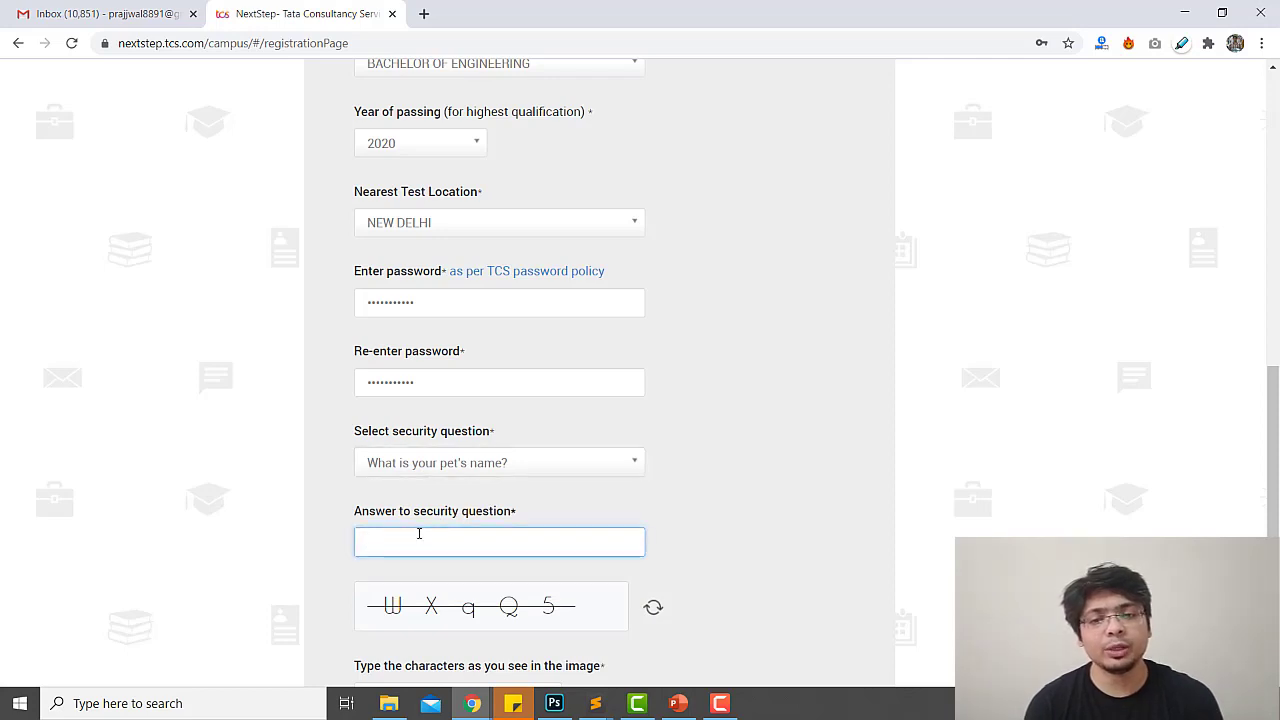
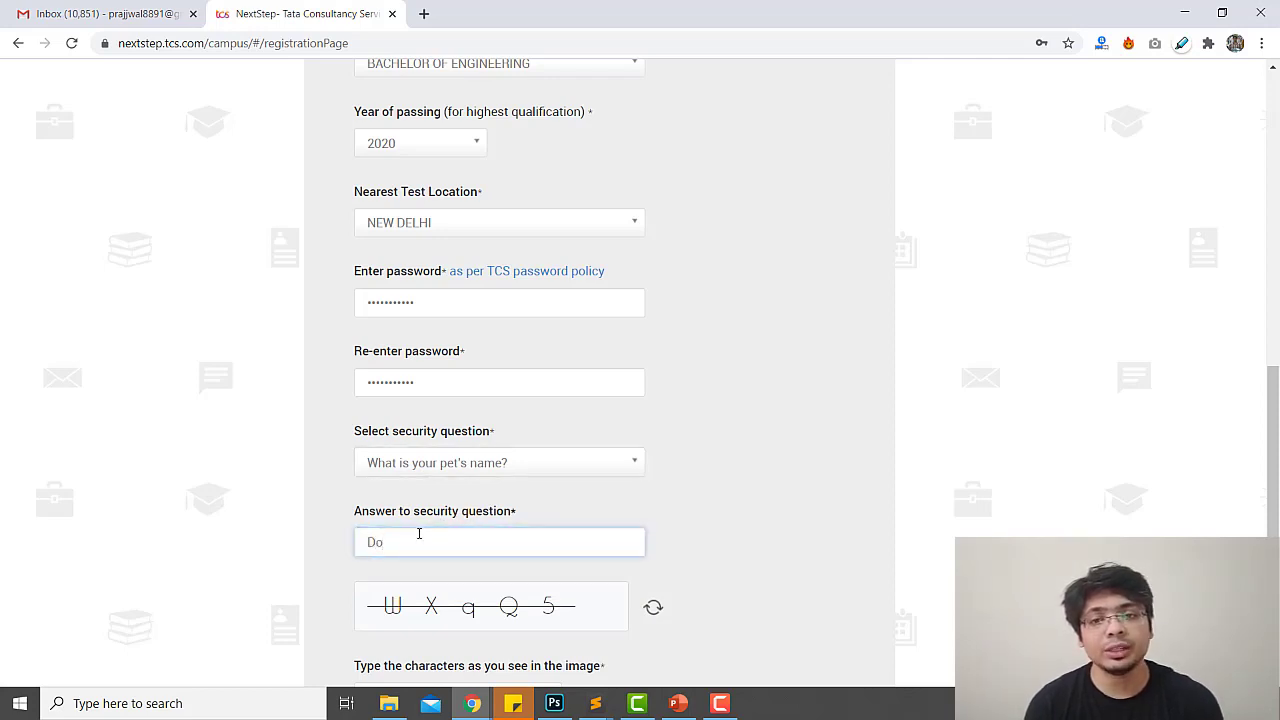
Type WXqQ4 as the captcha characters shown in the image
key("Tab")
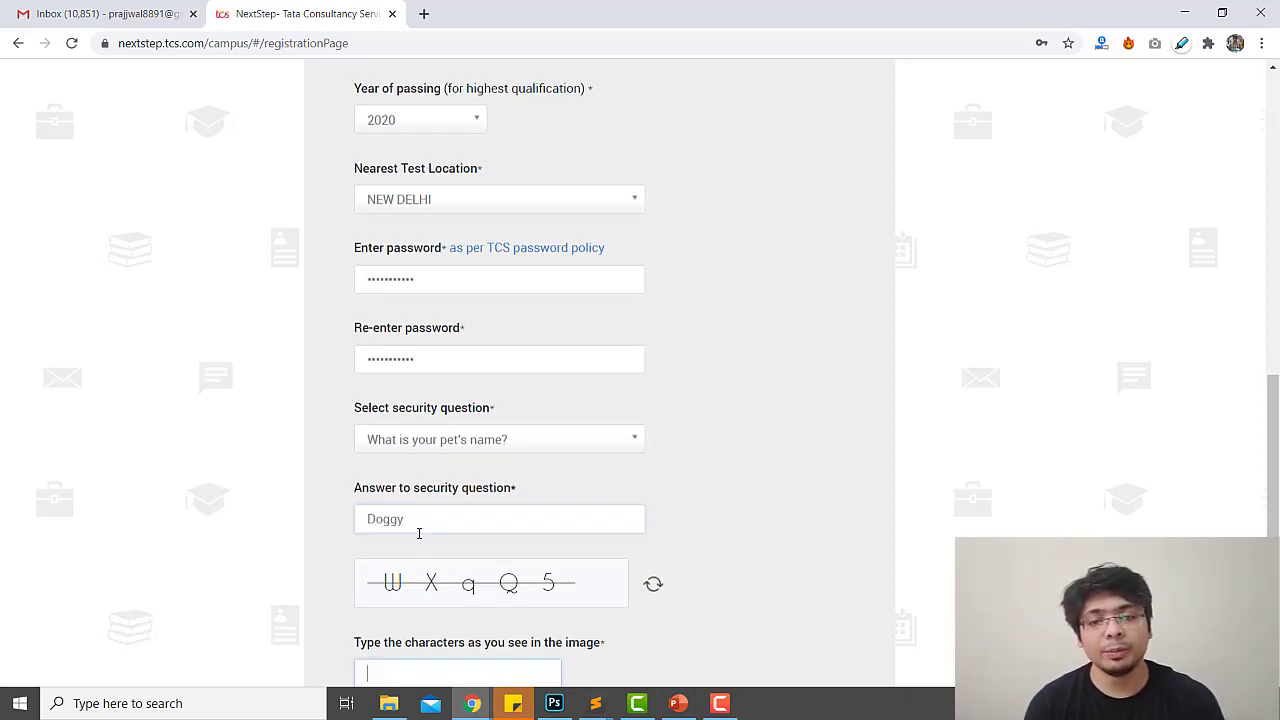
scroll(500, 566, "down", 1)
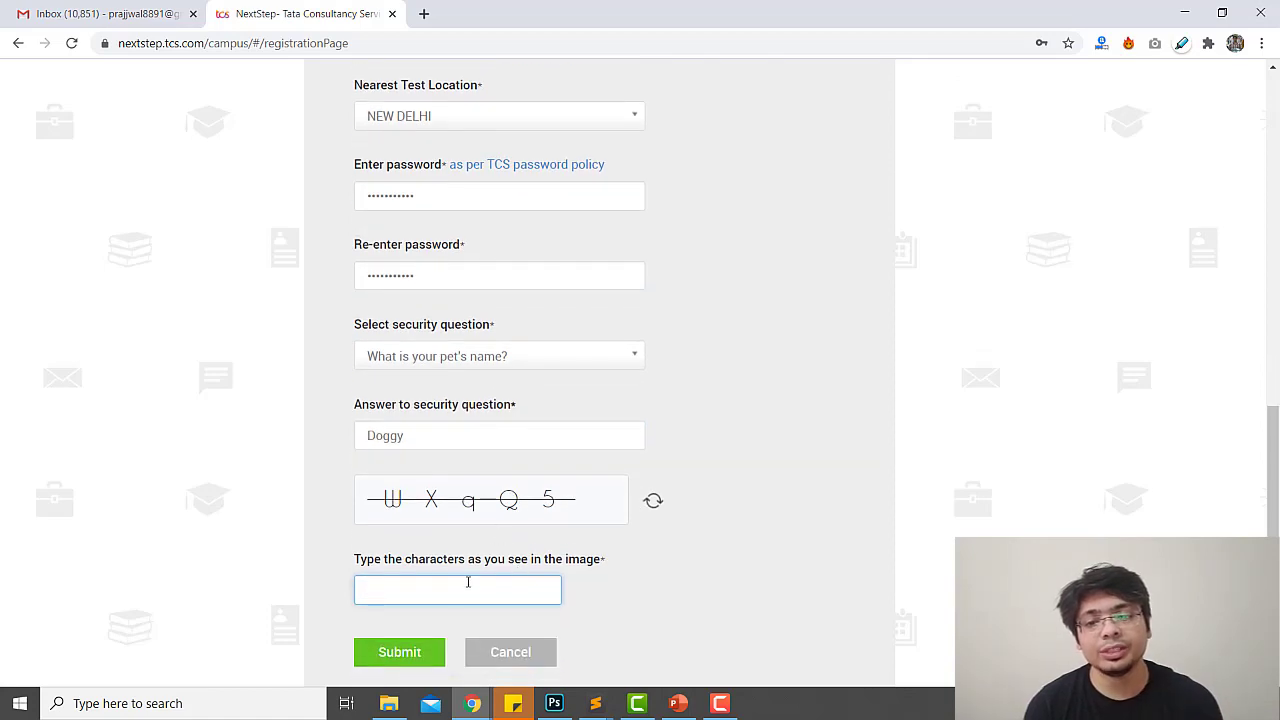
type("WXq")
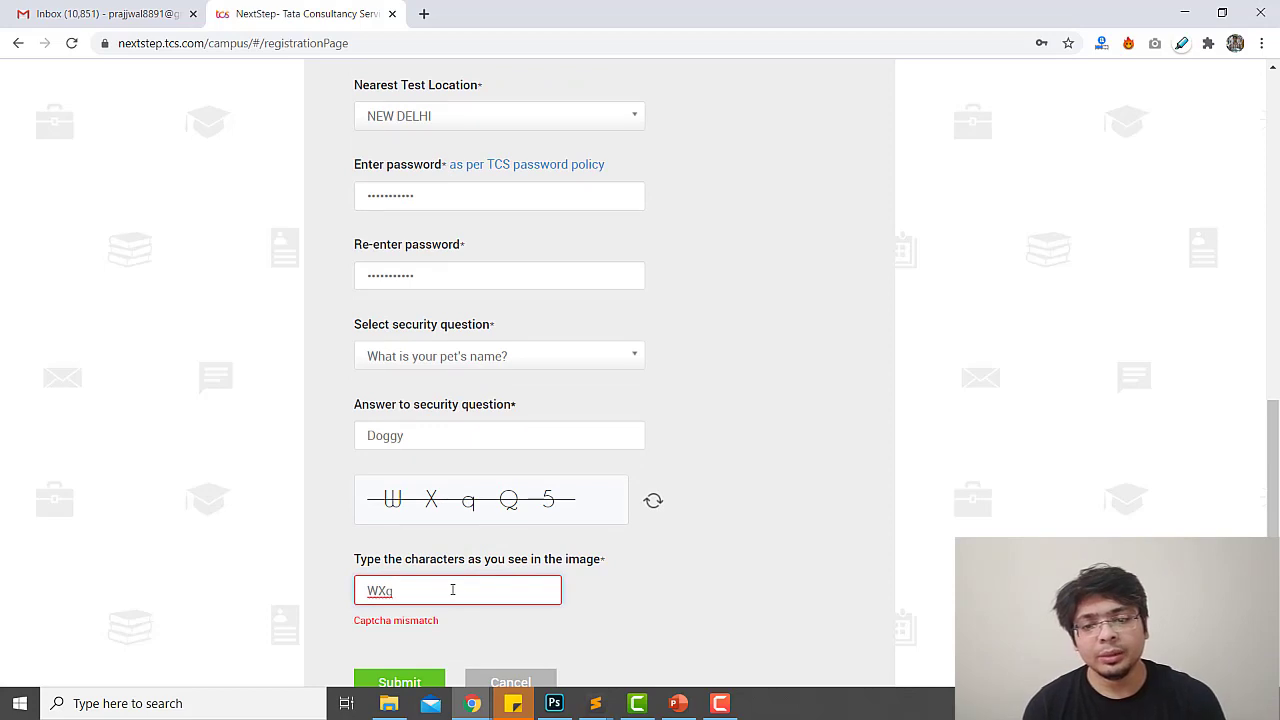
type("Q")
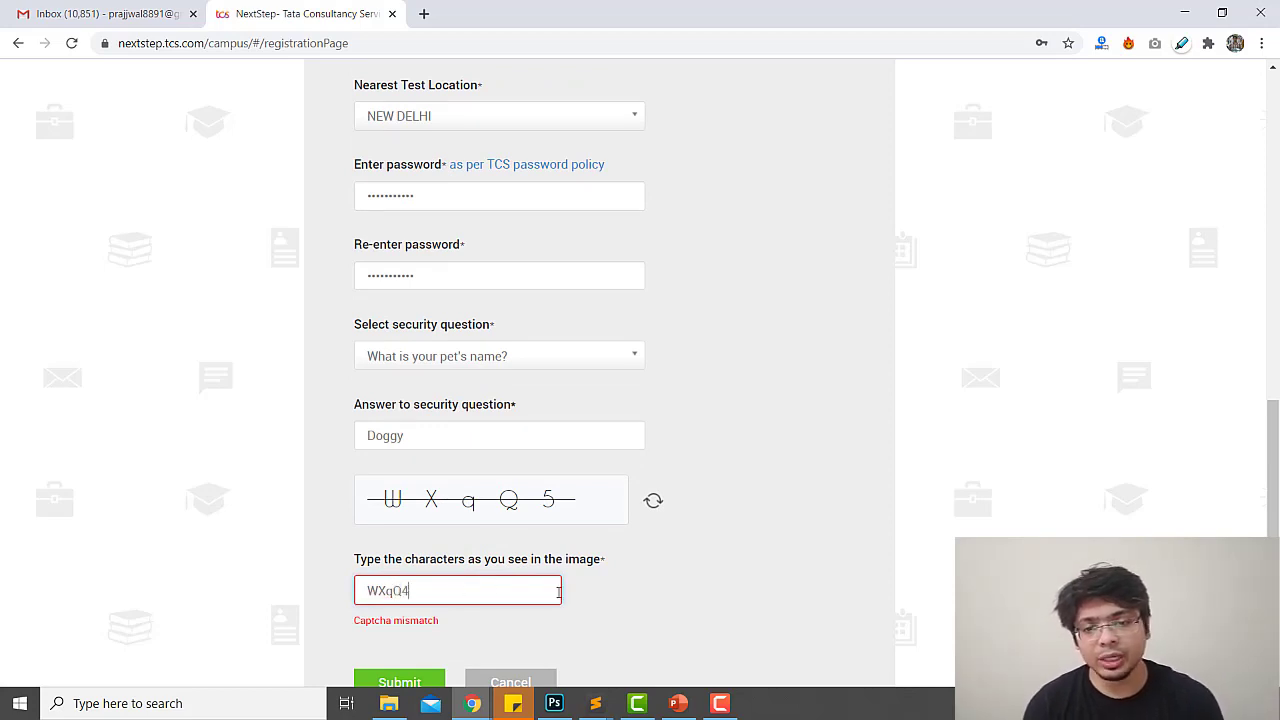
type("4")
scroll(558, 591, "down", 2)
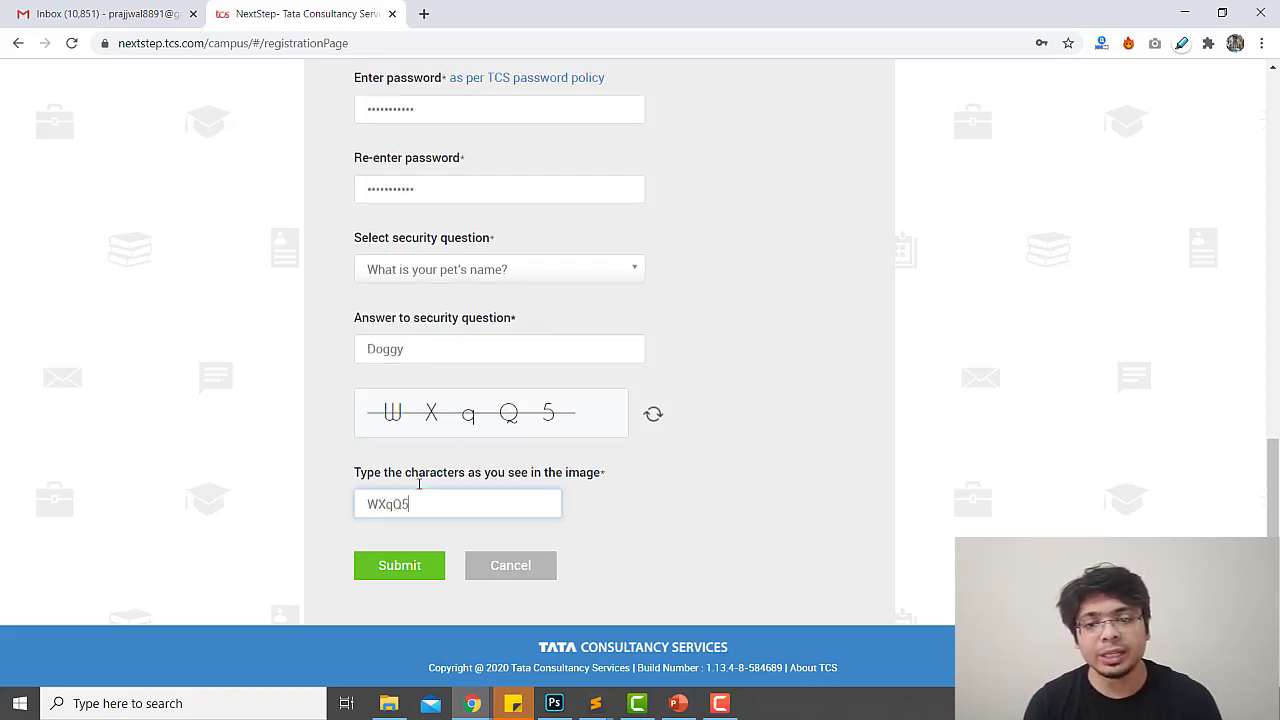
Submit the registration, confirm the e-mail and mobile number, and save the password in the browser
left_click(409, 566)
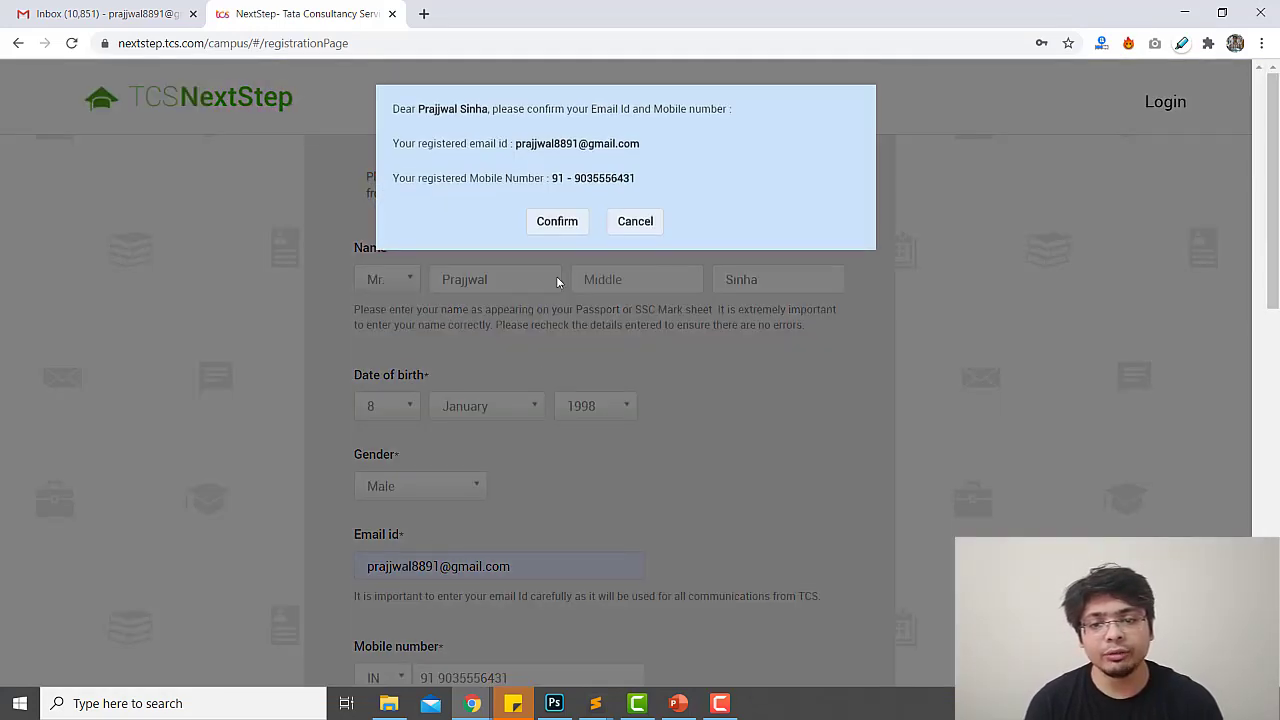
left_click(563, 221)
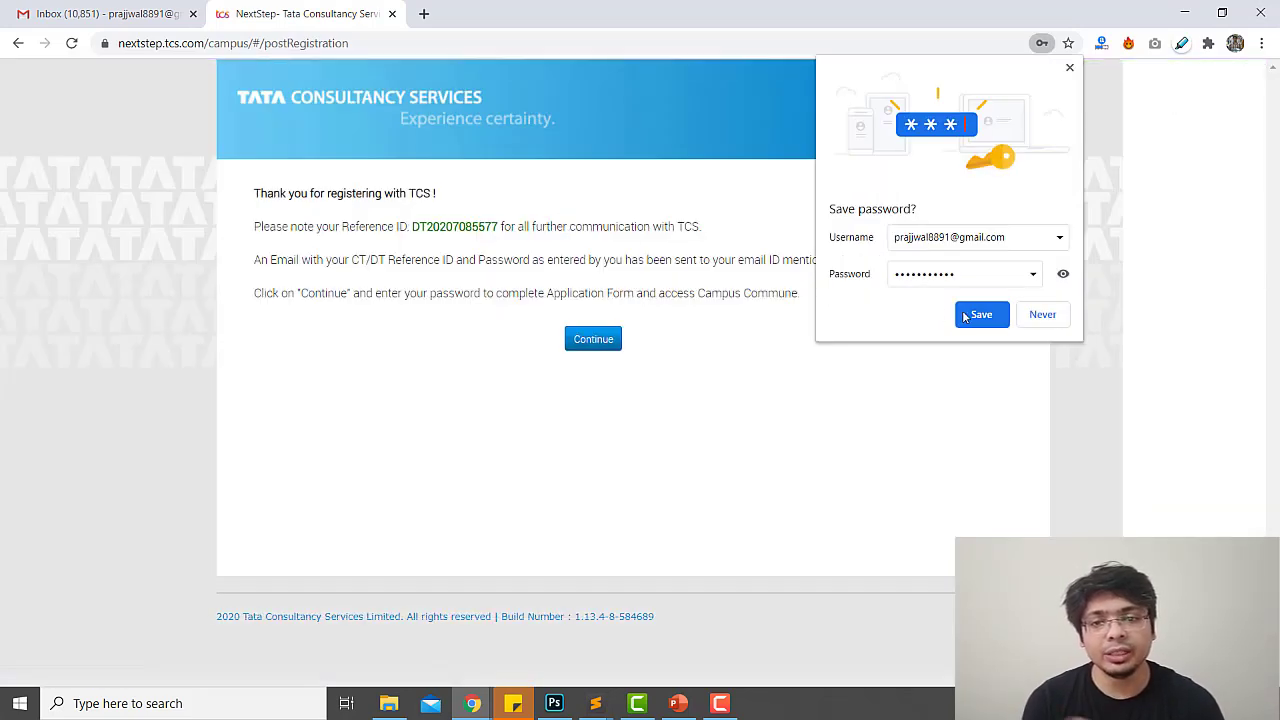
left_click(978, 316)
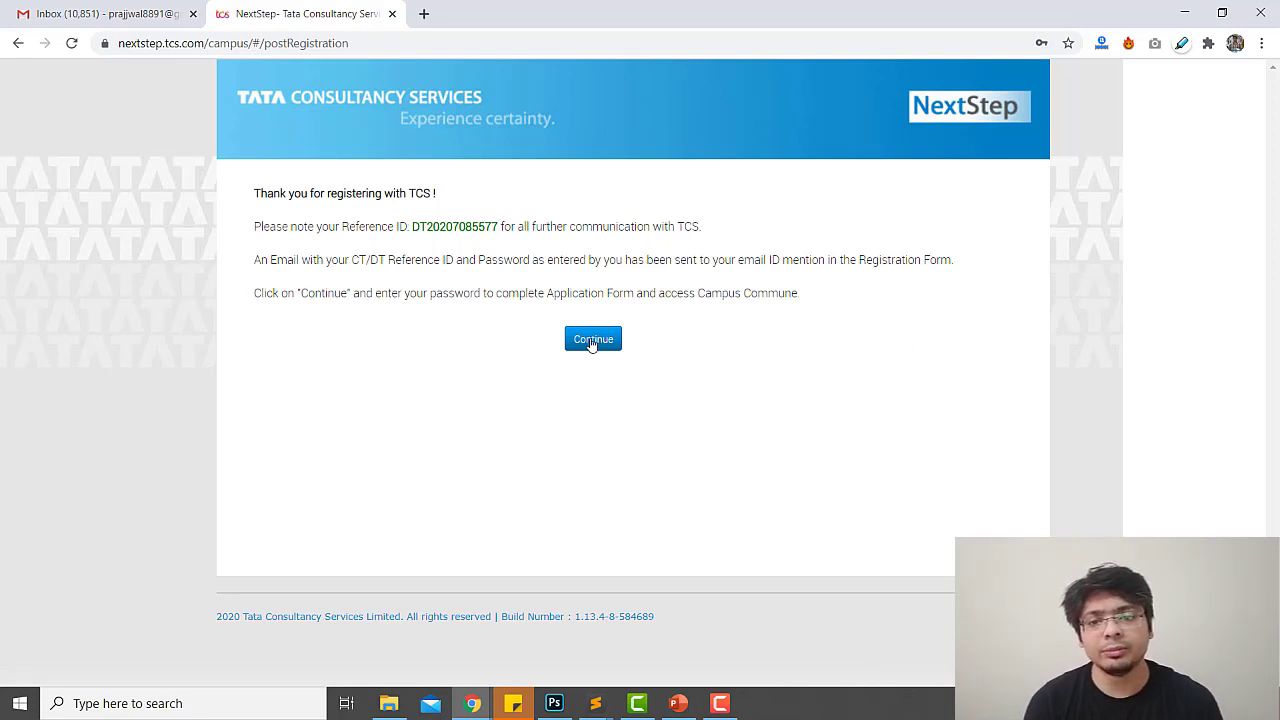
Read the reference ID note, continue, and enter the account password to reach the portal home
left_click_drag(371, 262, 945, 260)
left_click_drag(295, 296, 637, 306)
left_click(640, 291)
left_click_drag(537, 293, 664, 293)
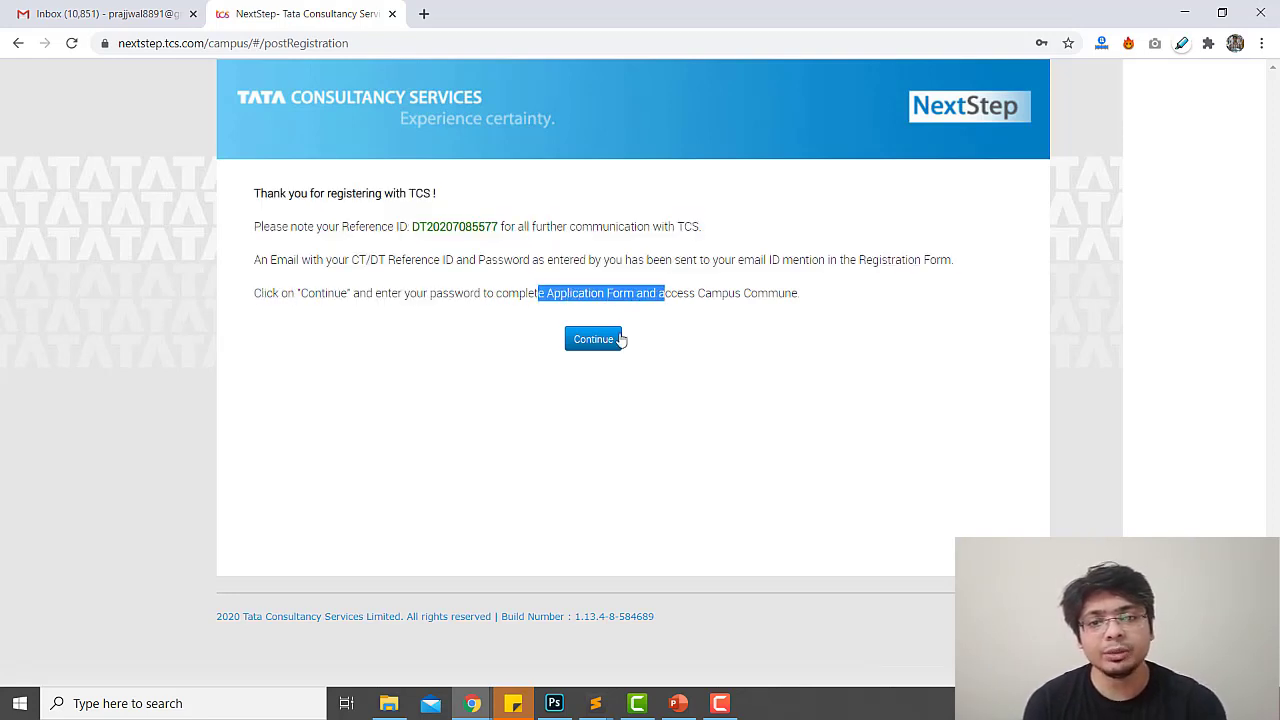
left_click(609, 341)
left_click(546, 207)
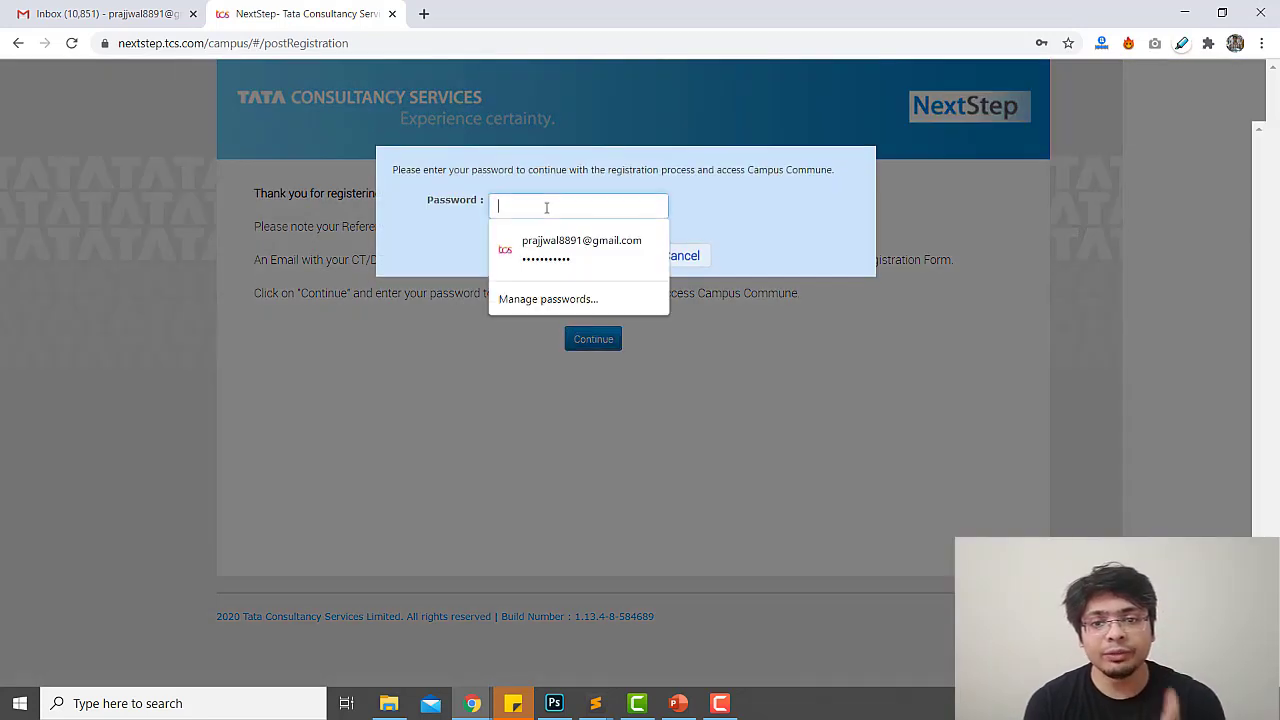
type("***")
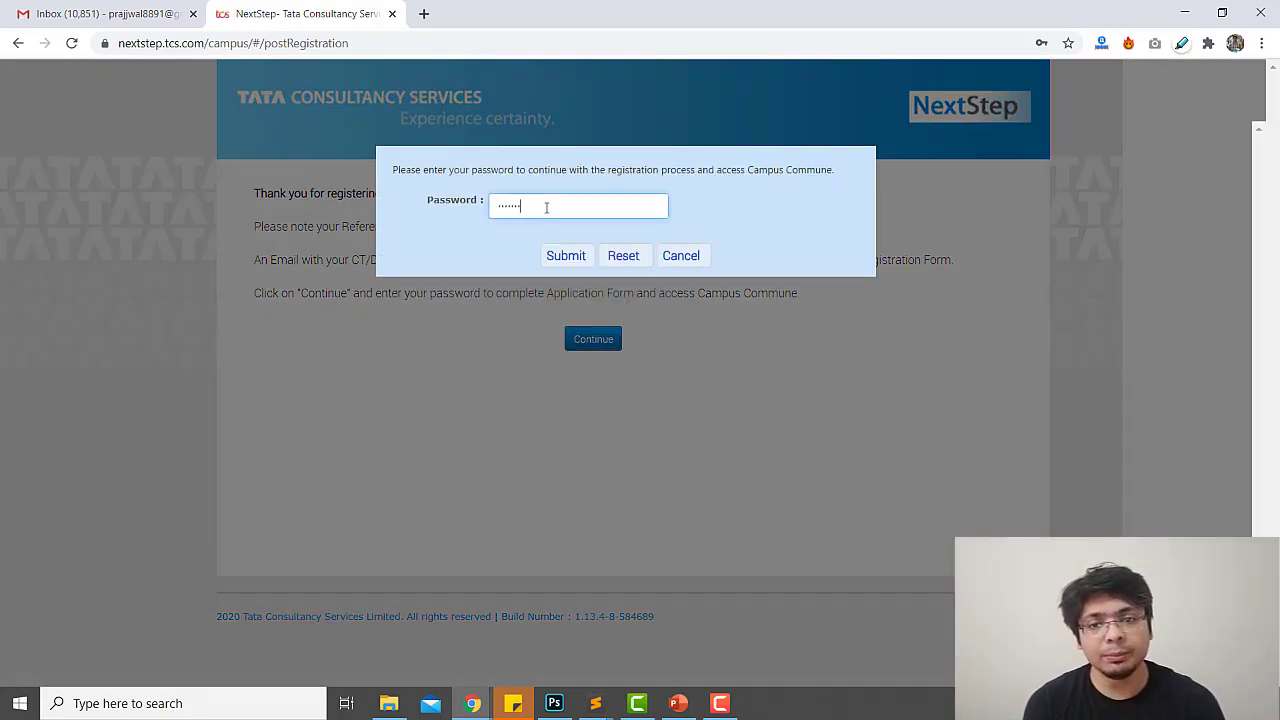
left_click(564, 255)
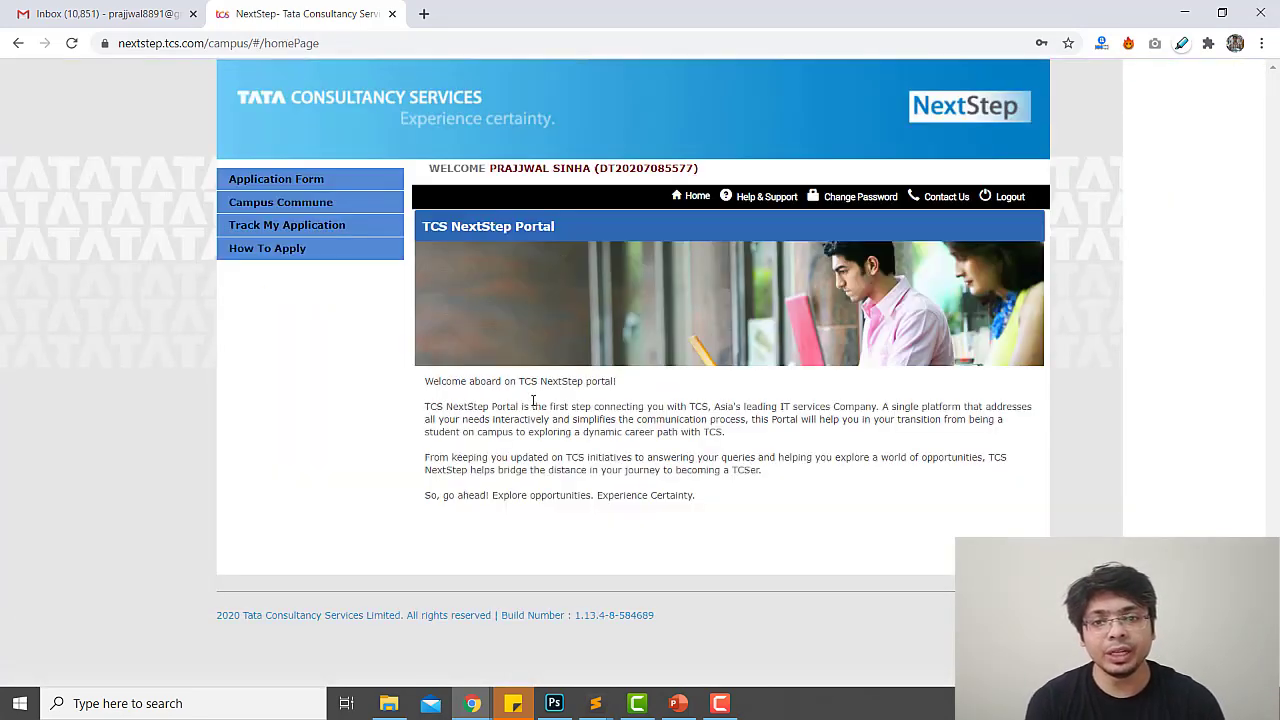
left_click_drag(484, 399, 672, 452)
Open How To Apply and read the prerequisites and the New Candidate first step
left_click(690, 488)
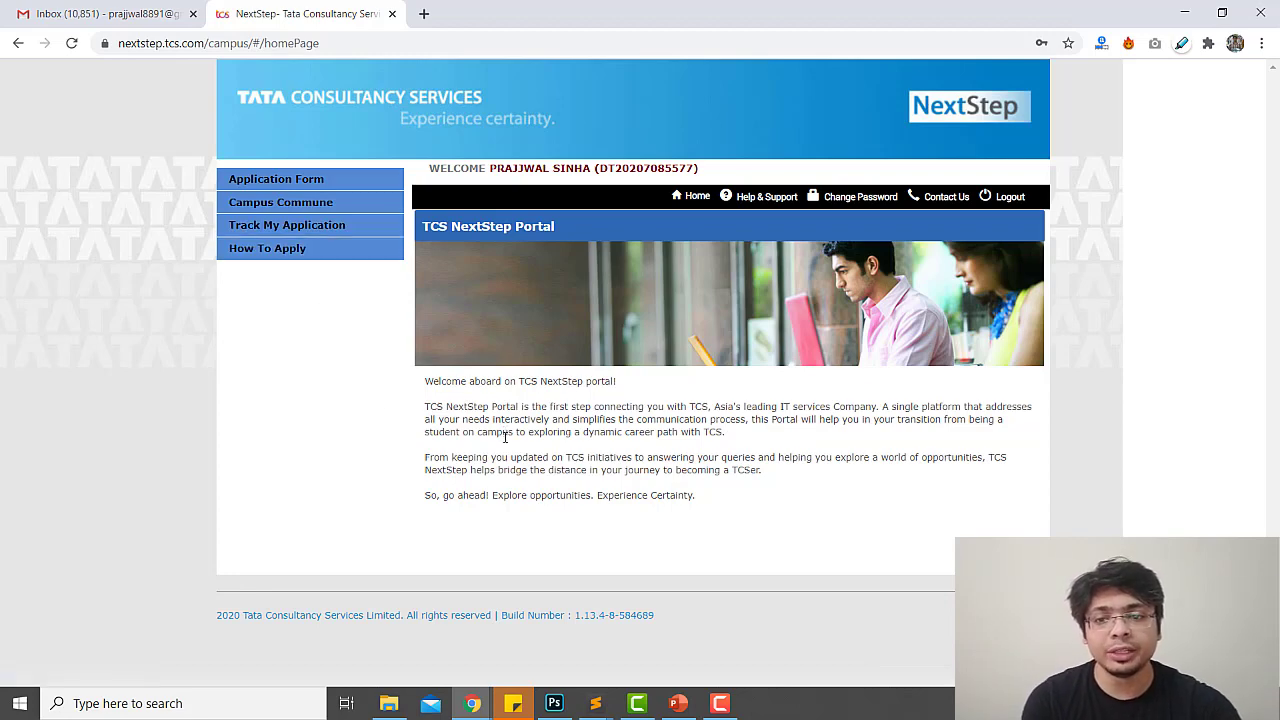
left_click(277, 250)
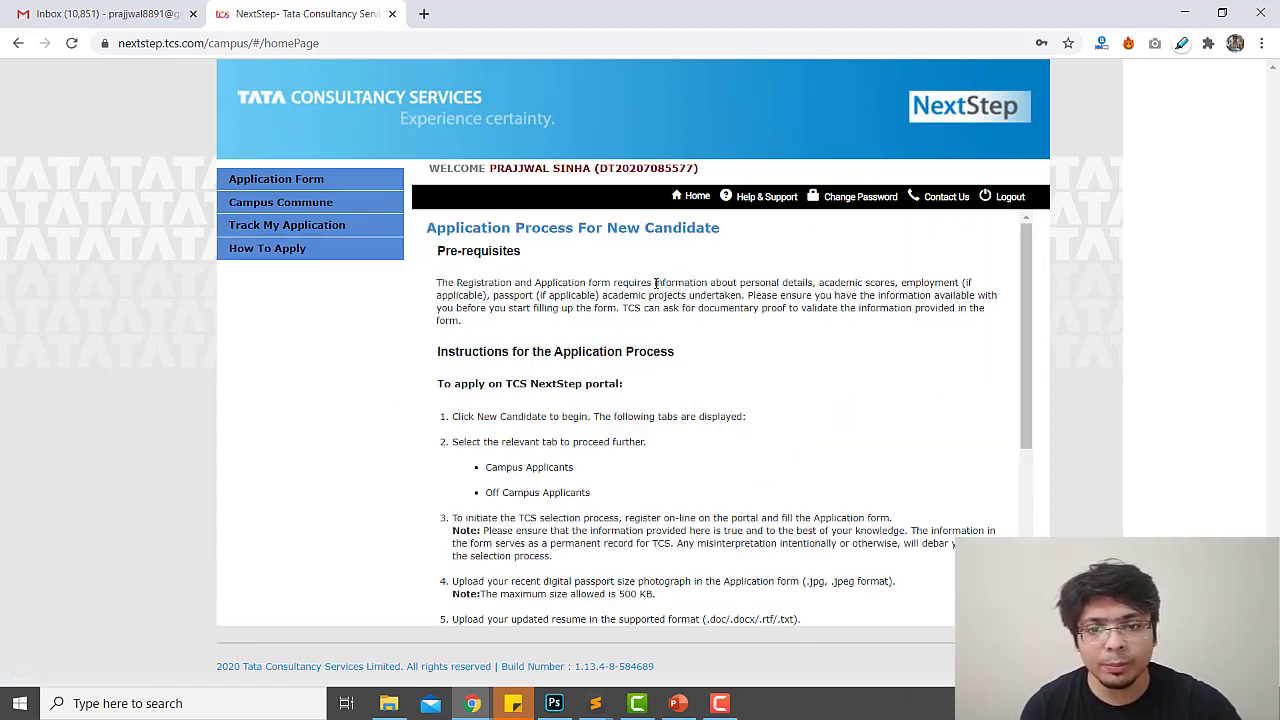
left_click_drag(728, 287, 754, 287)
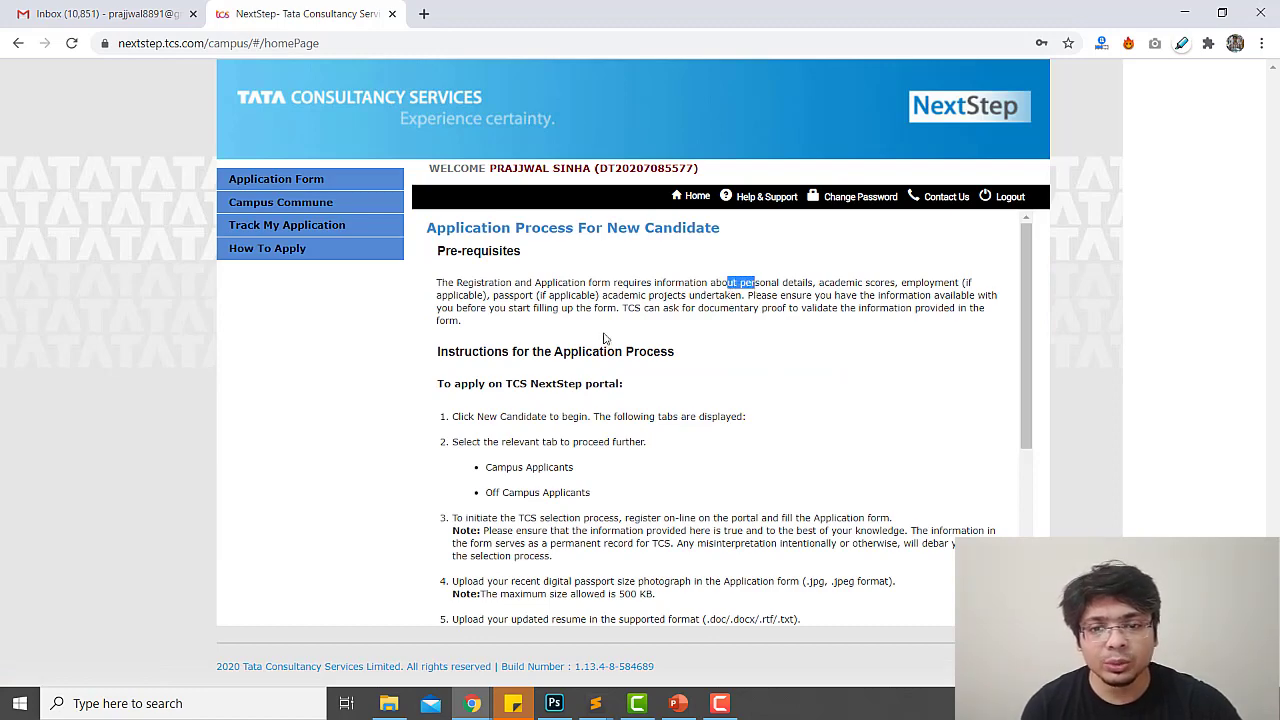
scroll(539, 416, "down", 1)
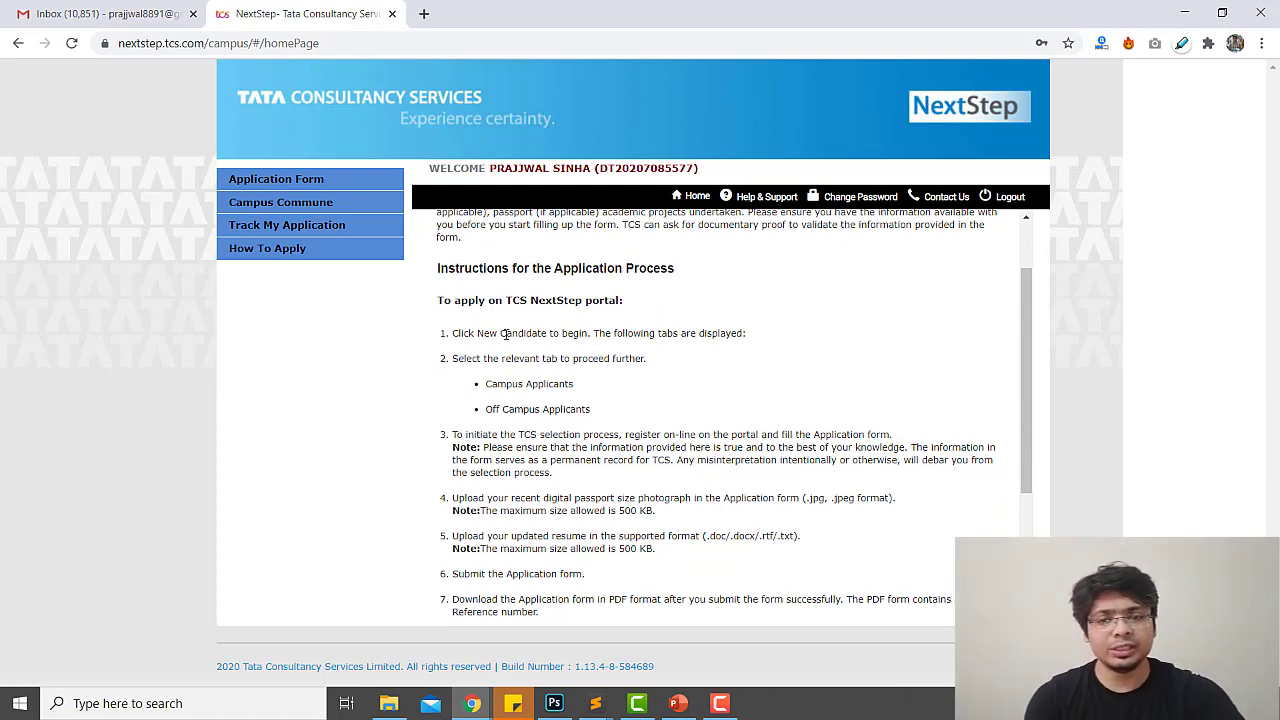
left_click_drag(481, 336, 519, 338)
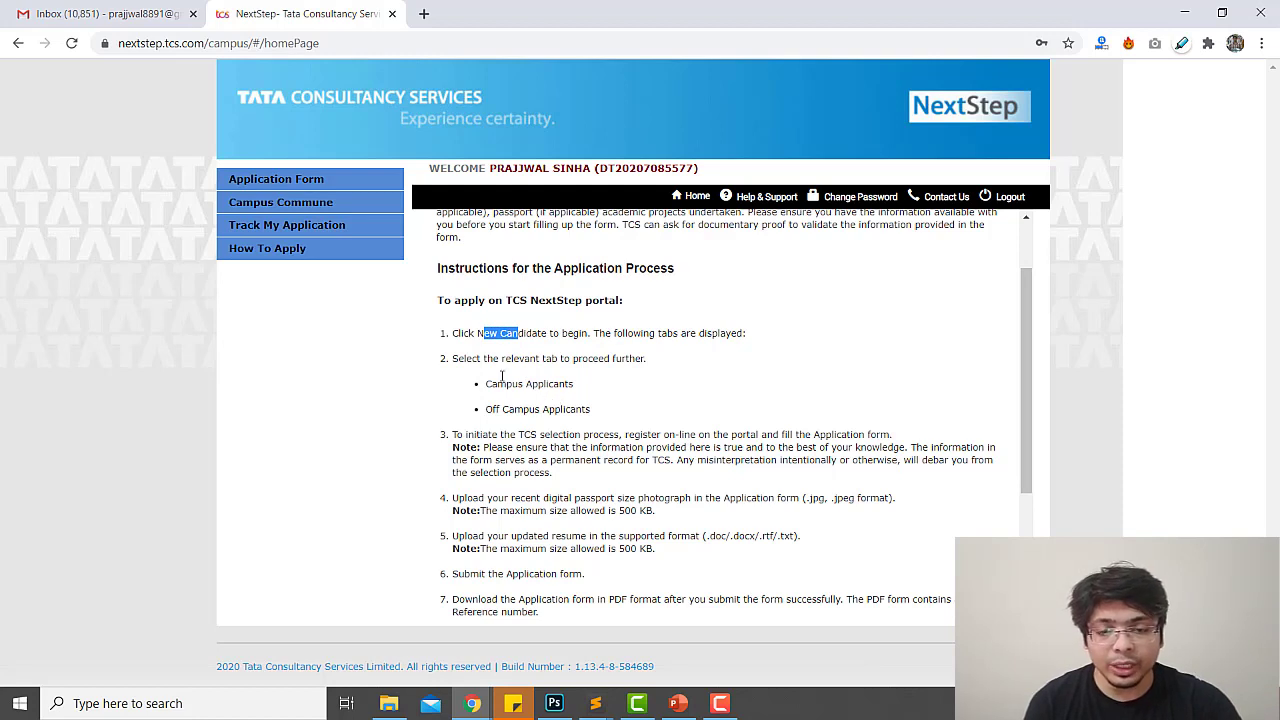
left_click(566, 372)
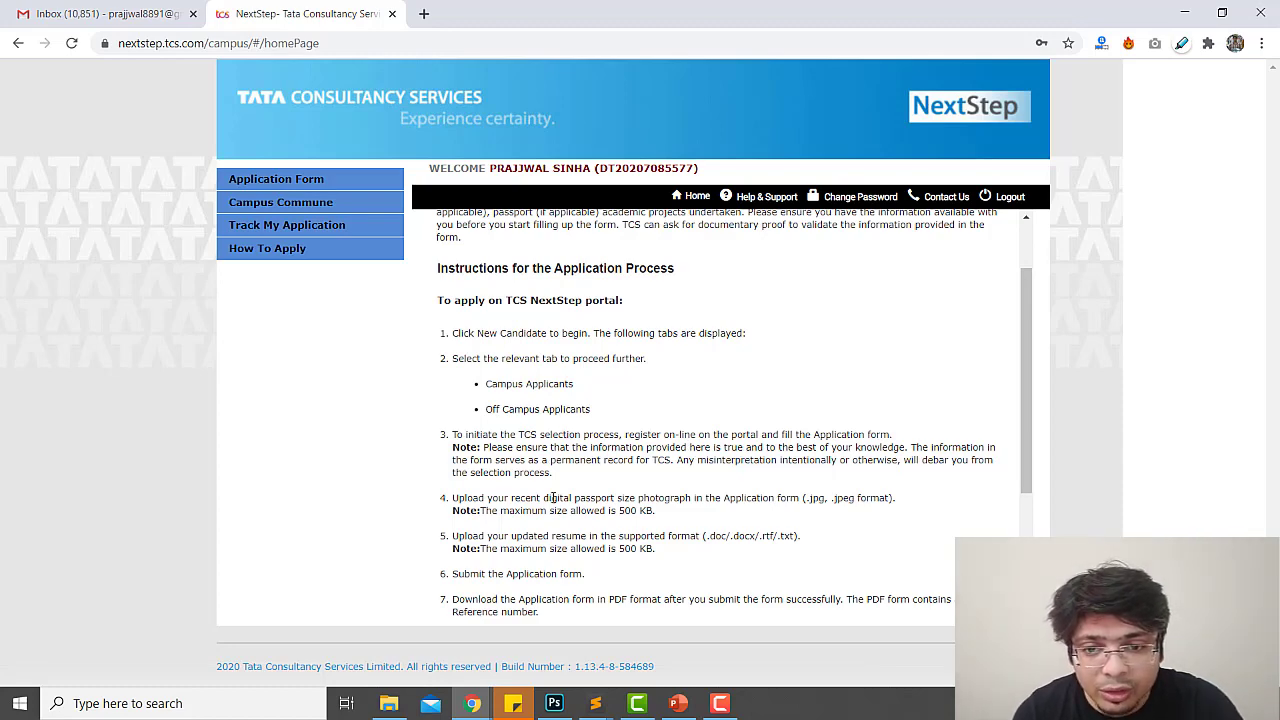
Read the resume-upload and submission steps plus the Campus and Direct Applicants printing instructions
scroll(553, 497, "down", 1)
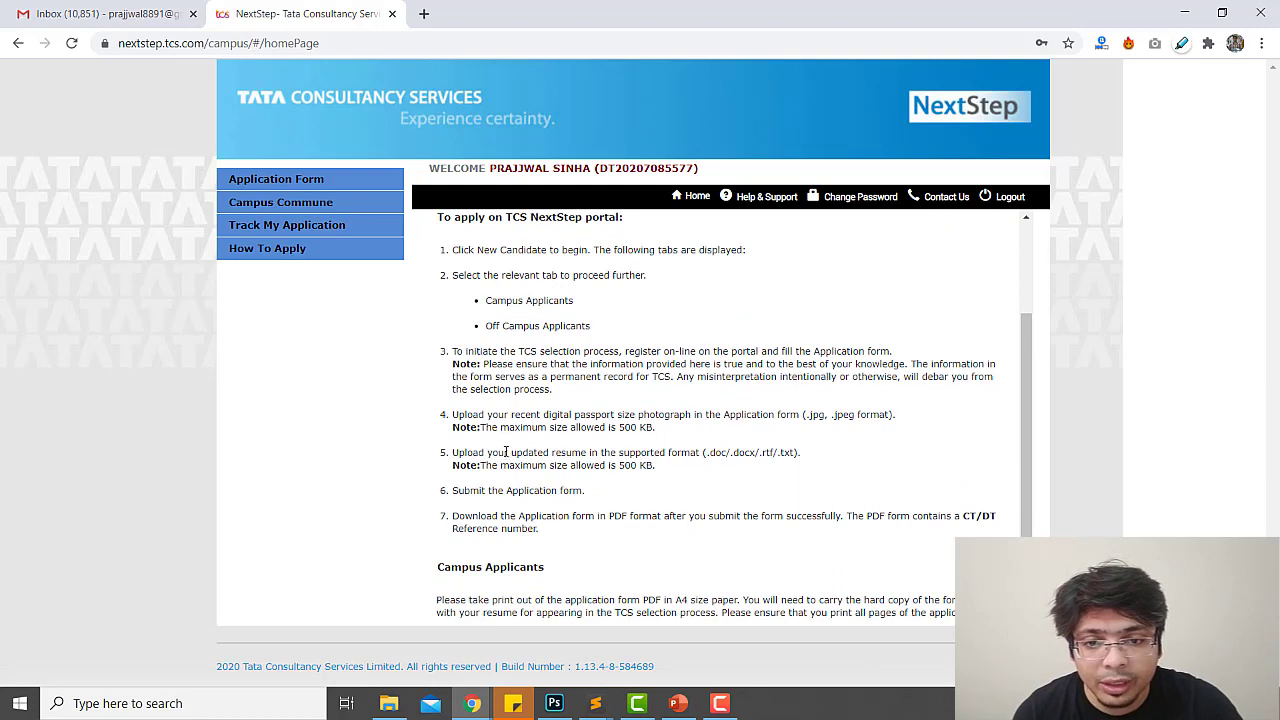
left_click_drag(502, 452, 638, 456)
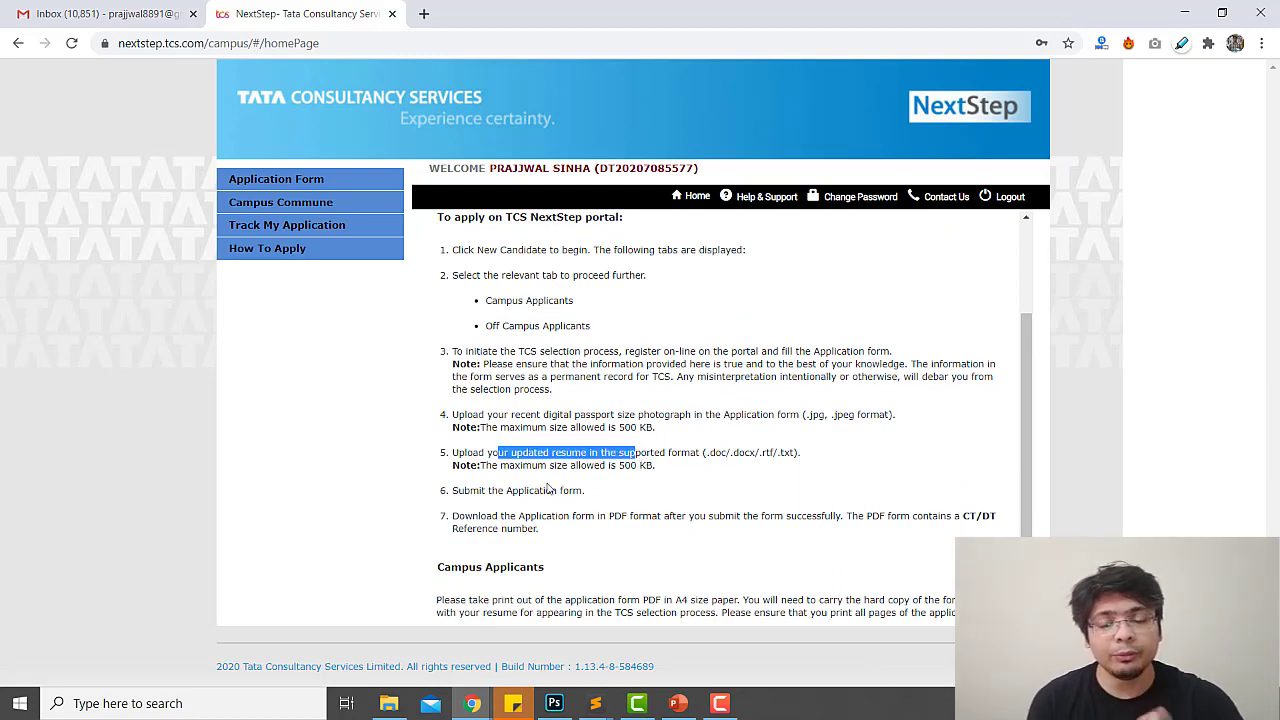
left_click_drag(492, 490, 560, 491)
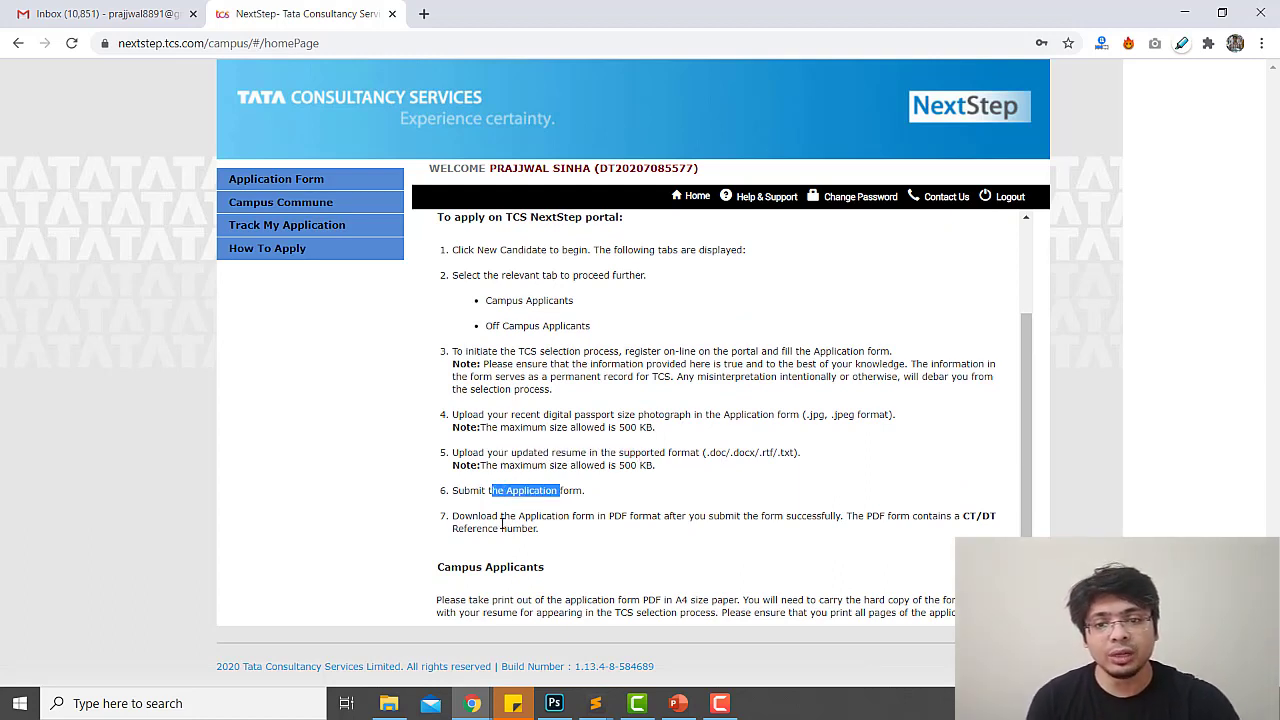
left_click_drag(502, 526, 551, 531)
scroll(574, 537, "down", 2)
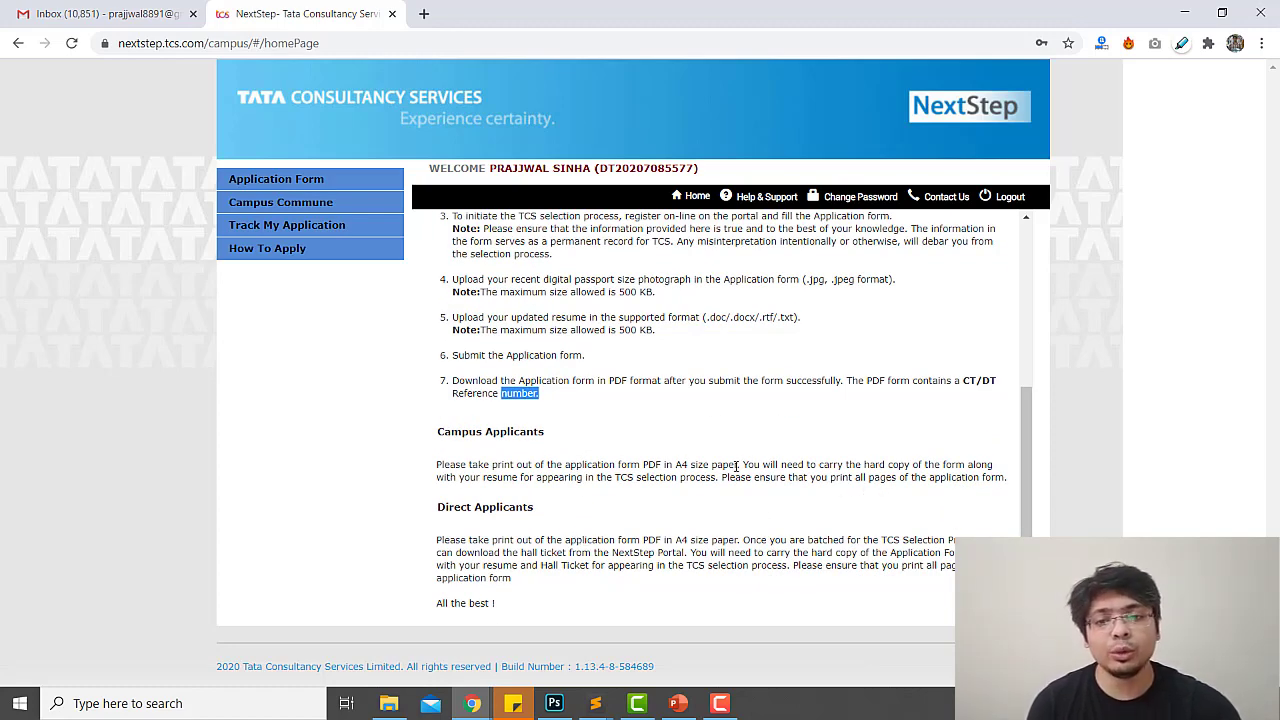
left_click_drag(742, 464, 973, 464)
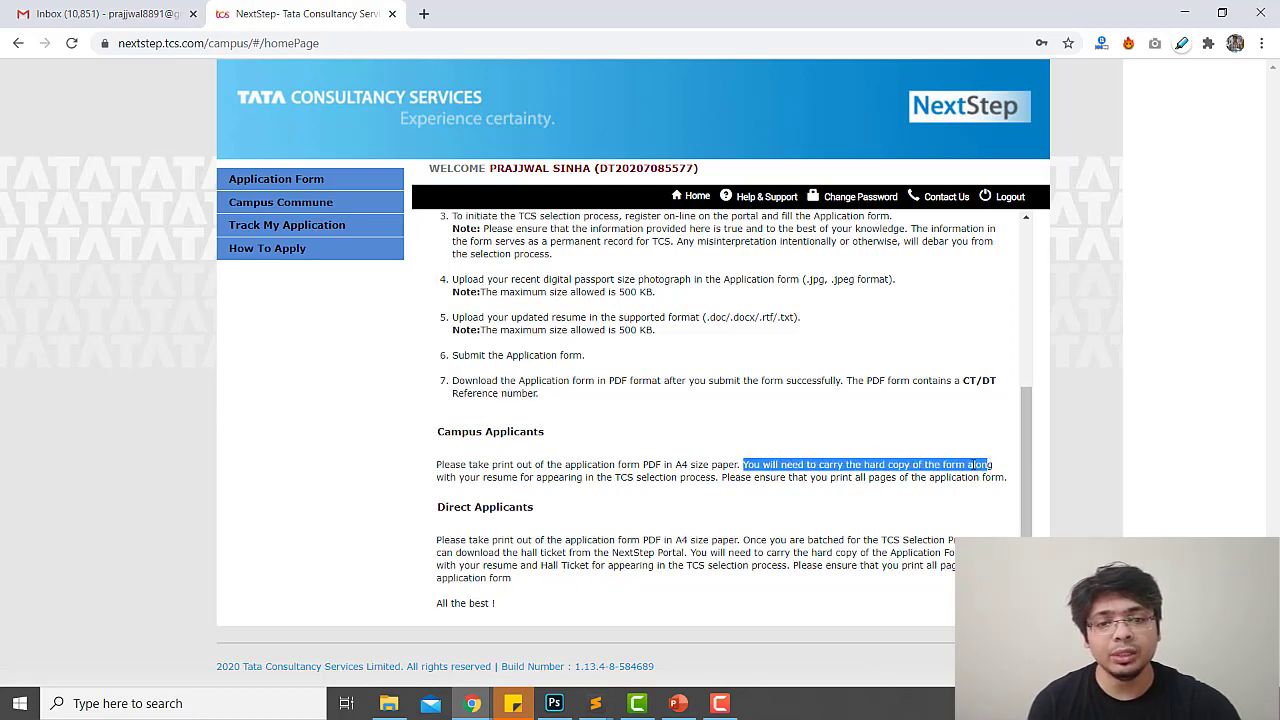
left_click_drag(510, 478, 770, 490)
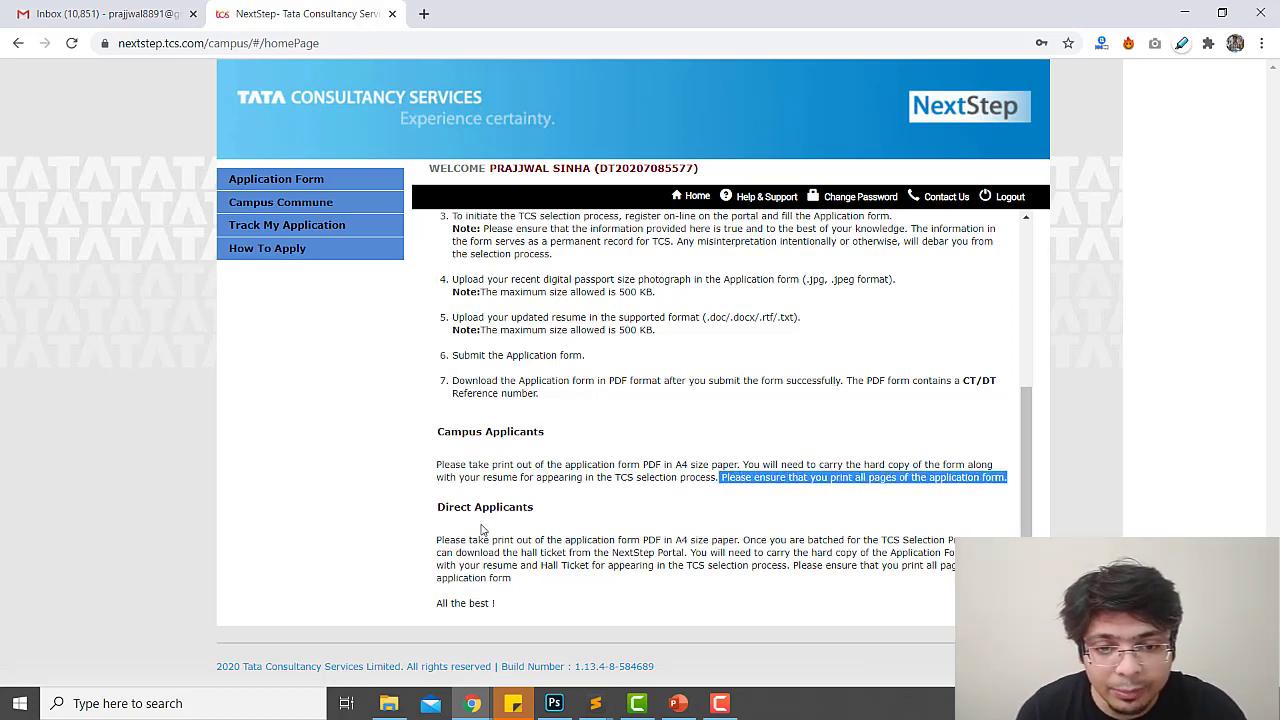
left_click_drag(460, 540, 720, 540)
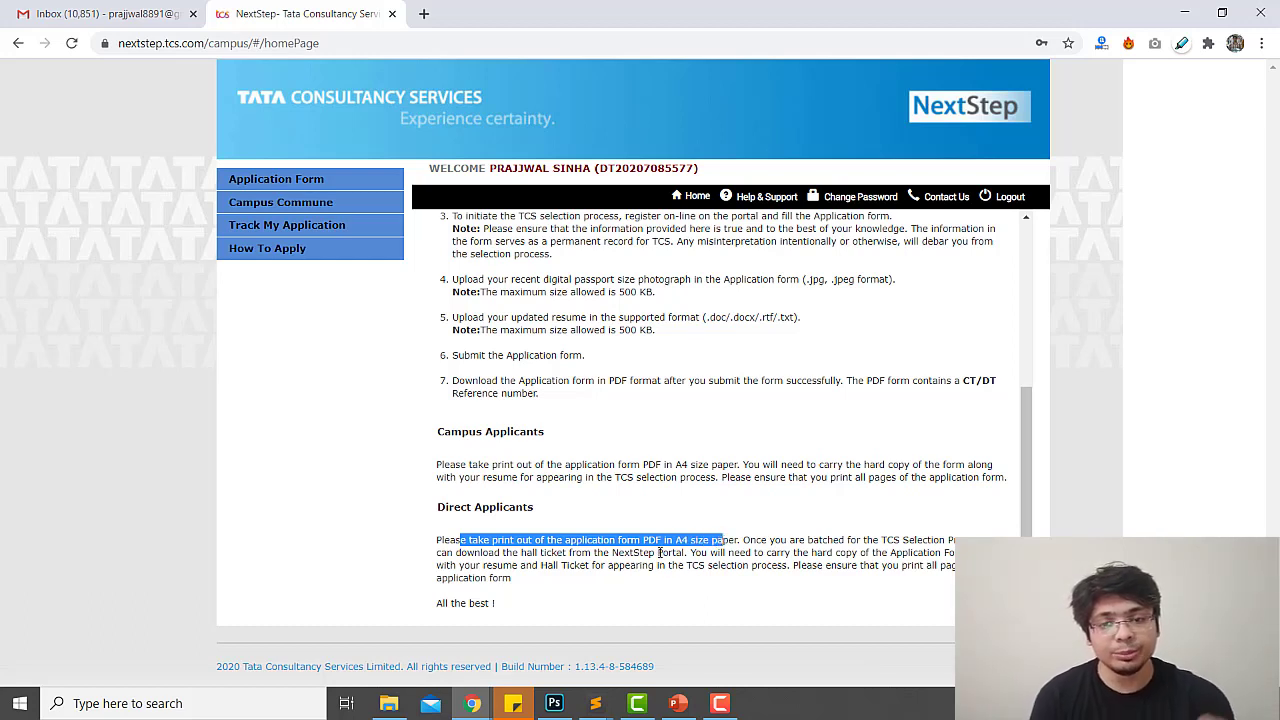
left_click_drag(475, 552, 668, 553)
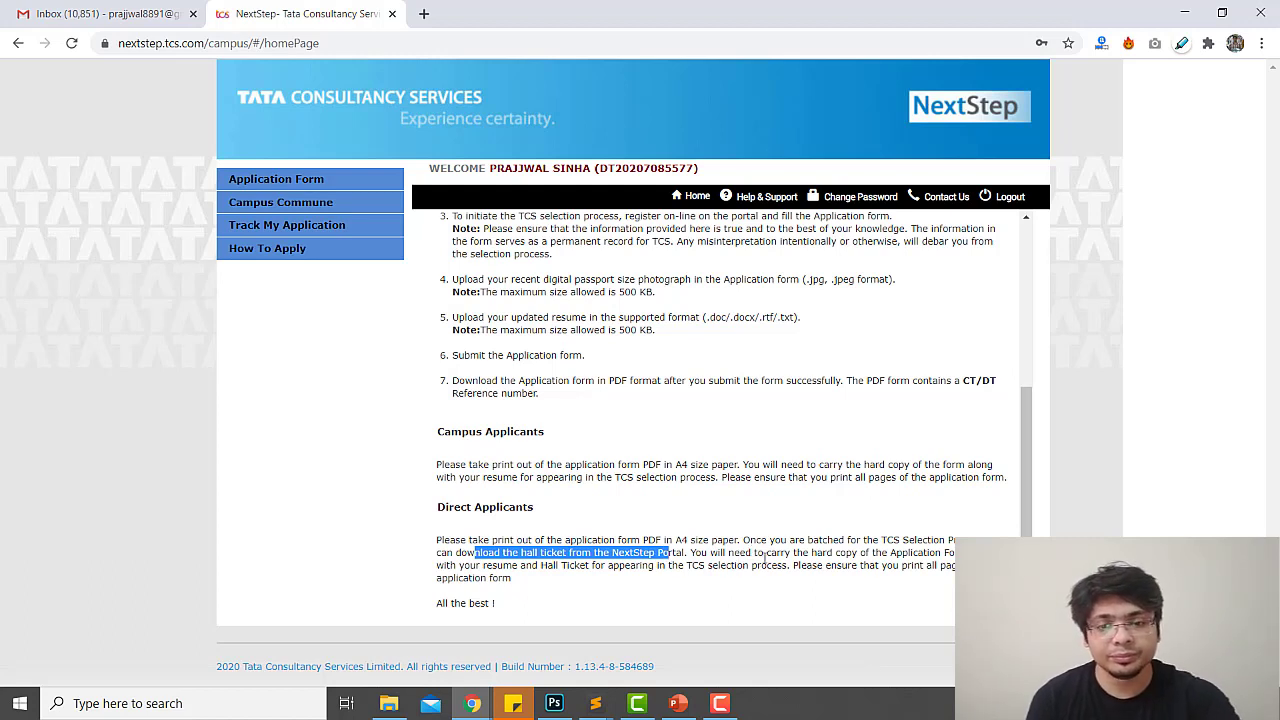
left_click_drag(763, 553, 960, 553)
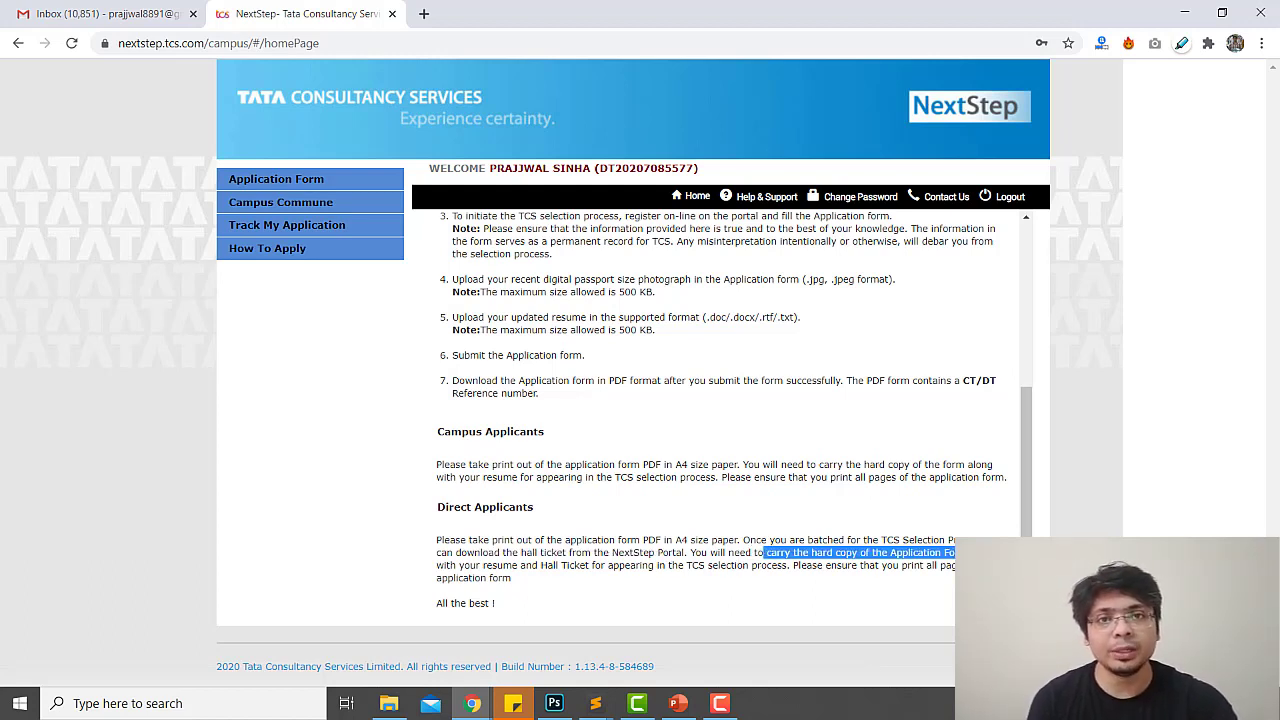
left_click(577, 595)
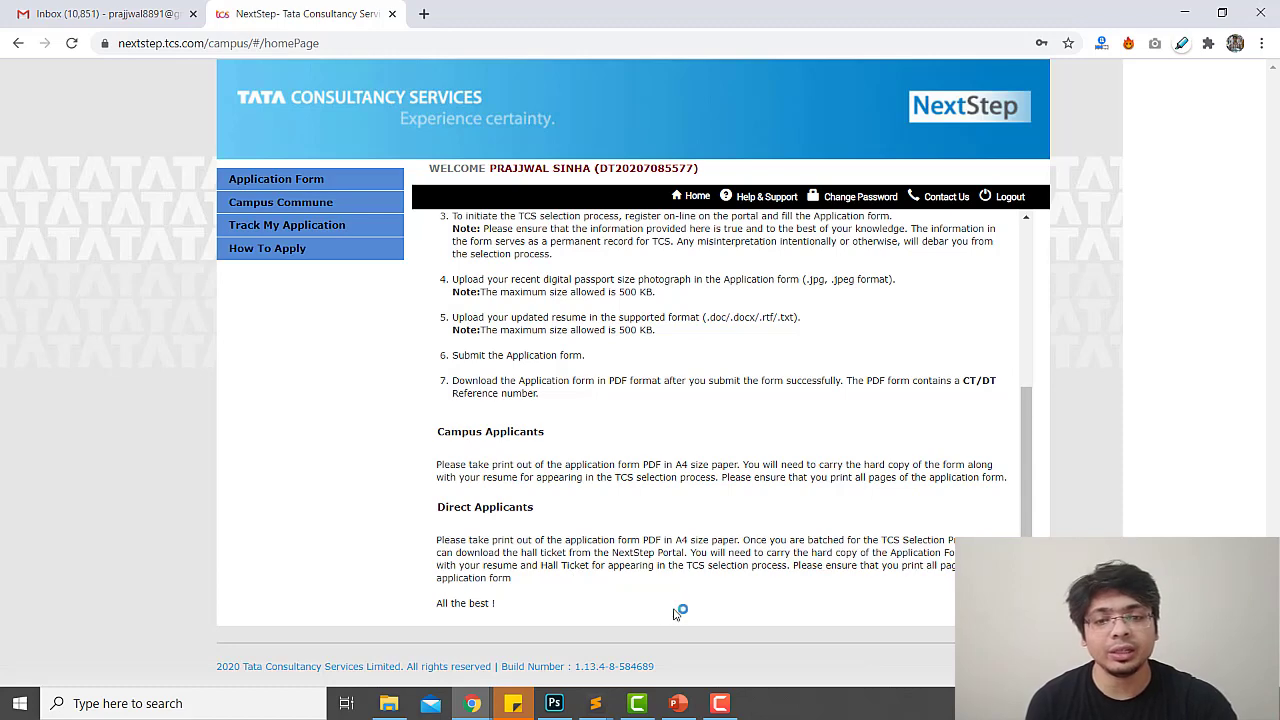
scroll(597, 499, "up", 3)
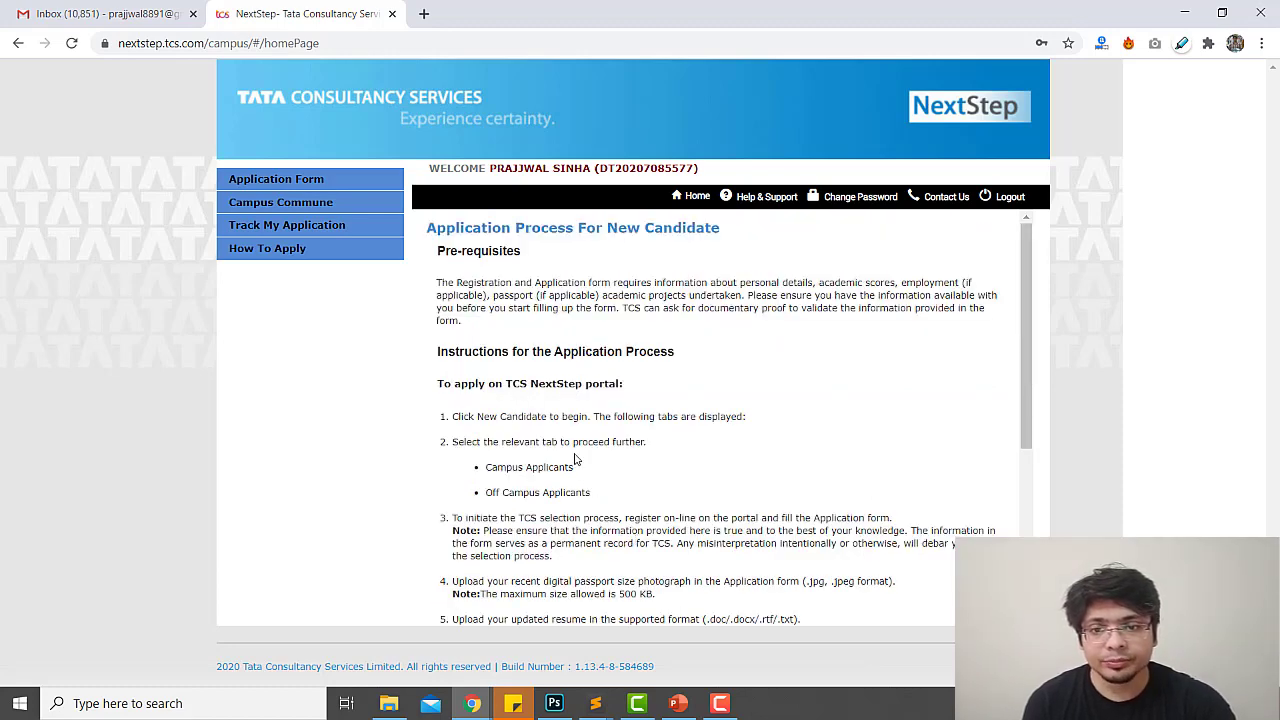
Open the Application Form and go to its Personal Details section
left_click(280, 181)
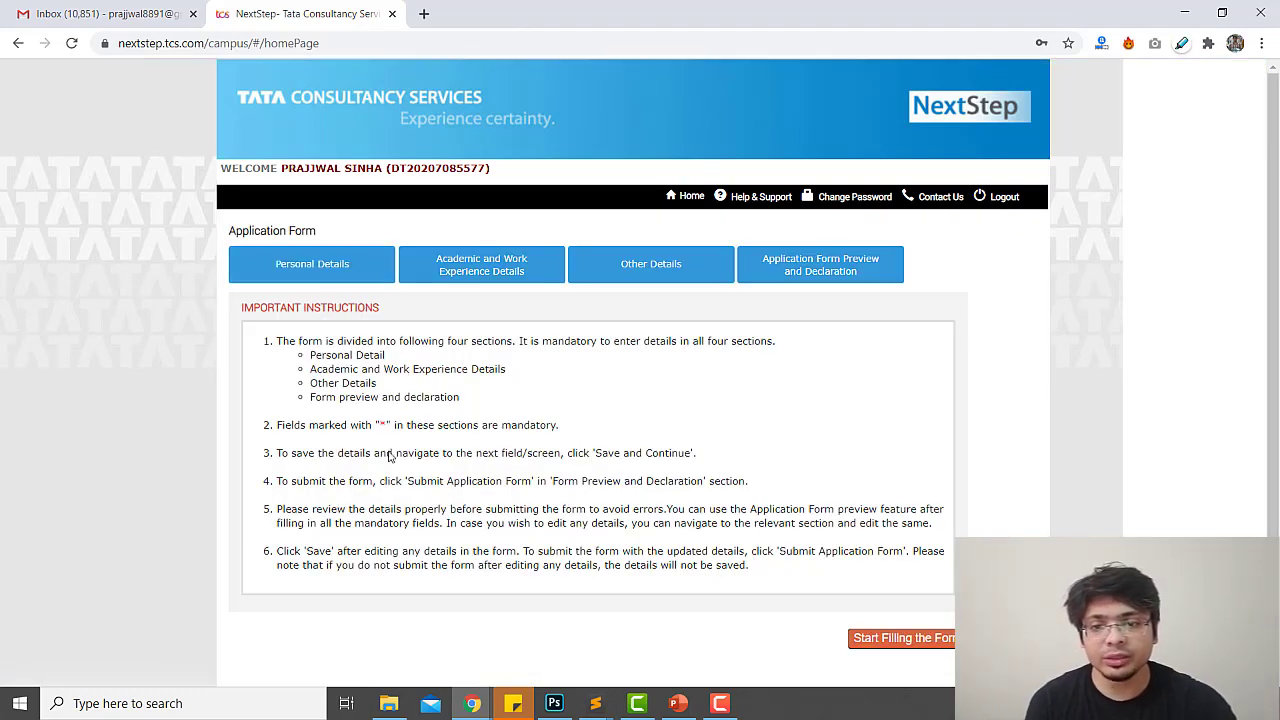
scroll(490, 510, "down", 1)
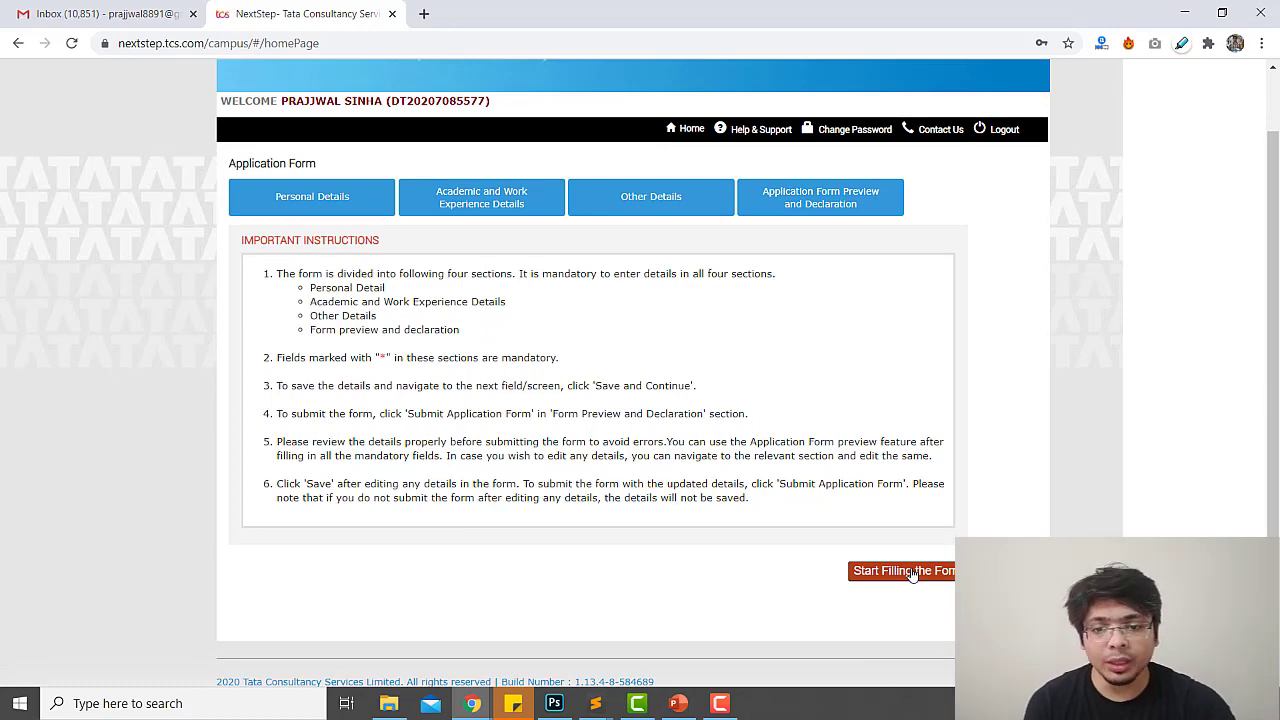
left_click(912, 574)
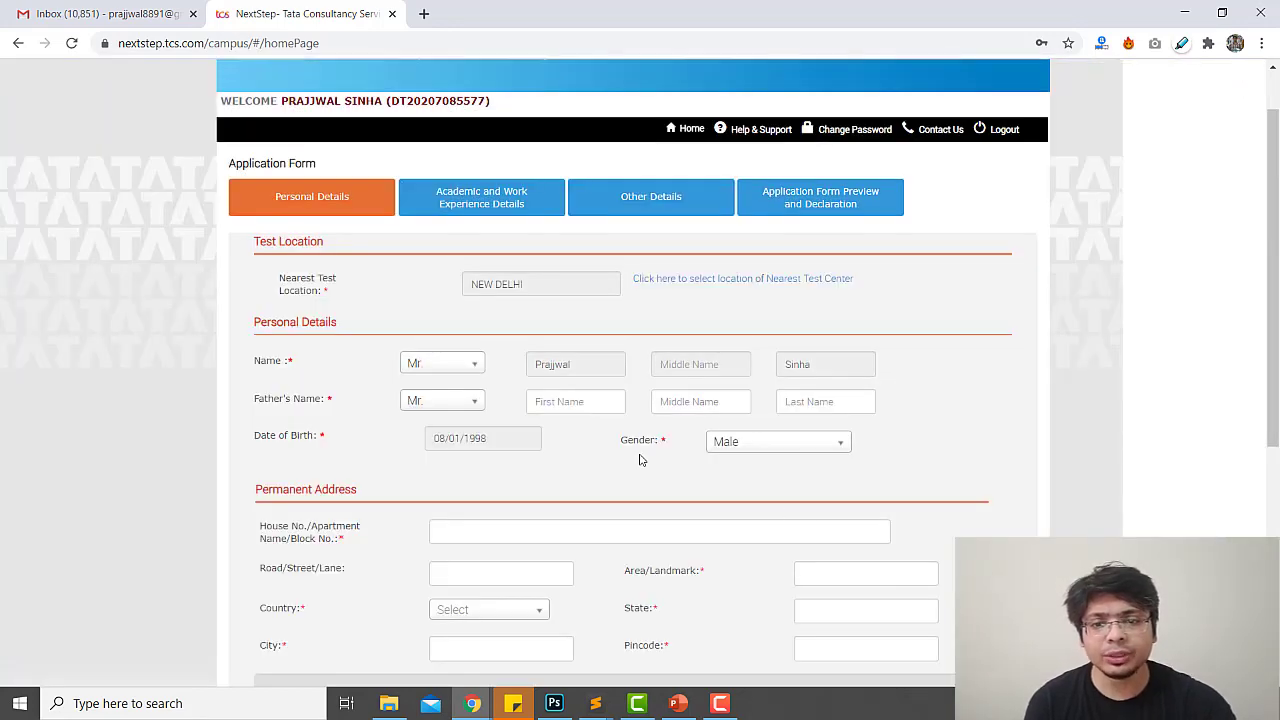
scroll(640, 457, "up", 1)
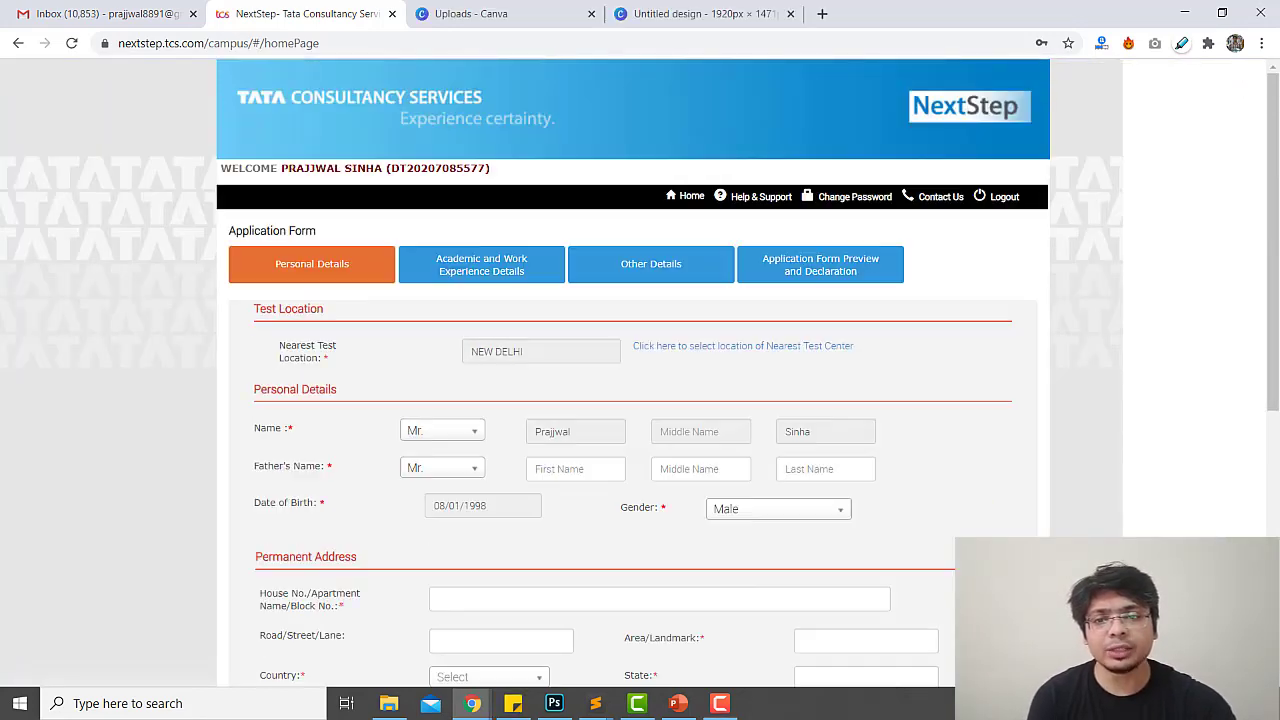
Enter the father's first name and last name, leaving the middle name blank
left_click(581, 469)
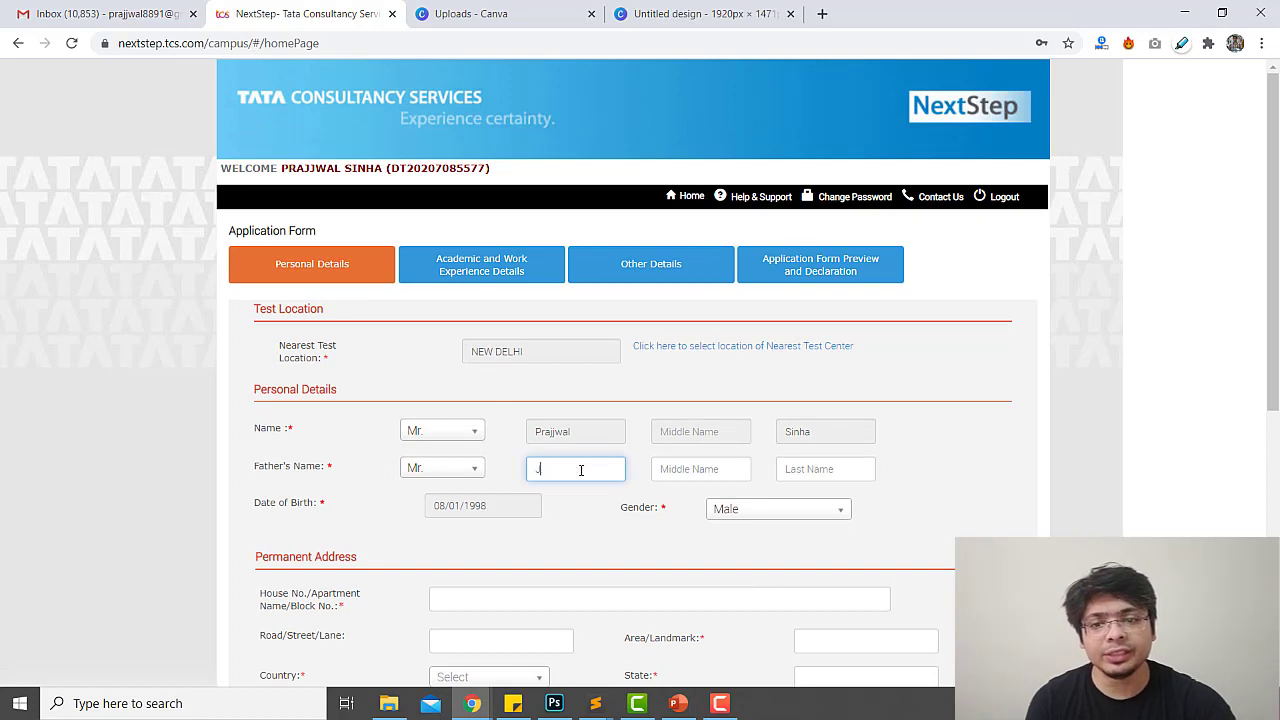
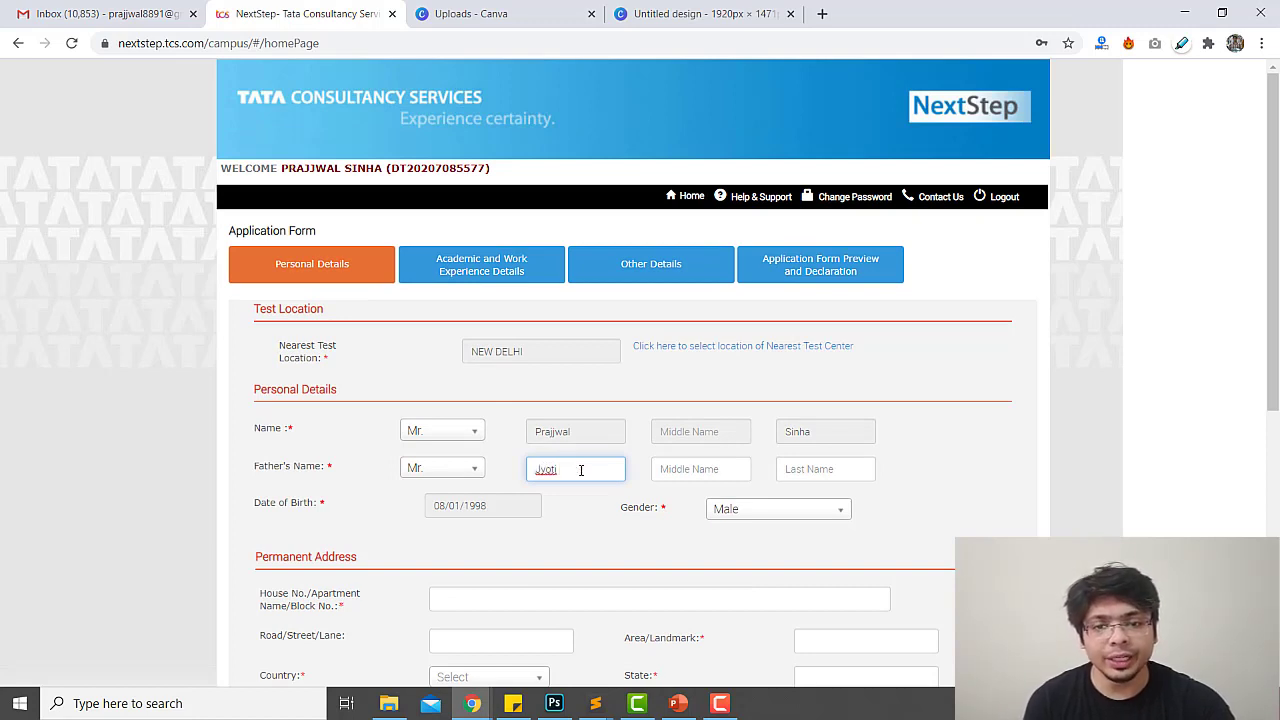
key("Tab")
key("Tab")
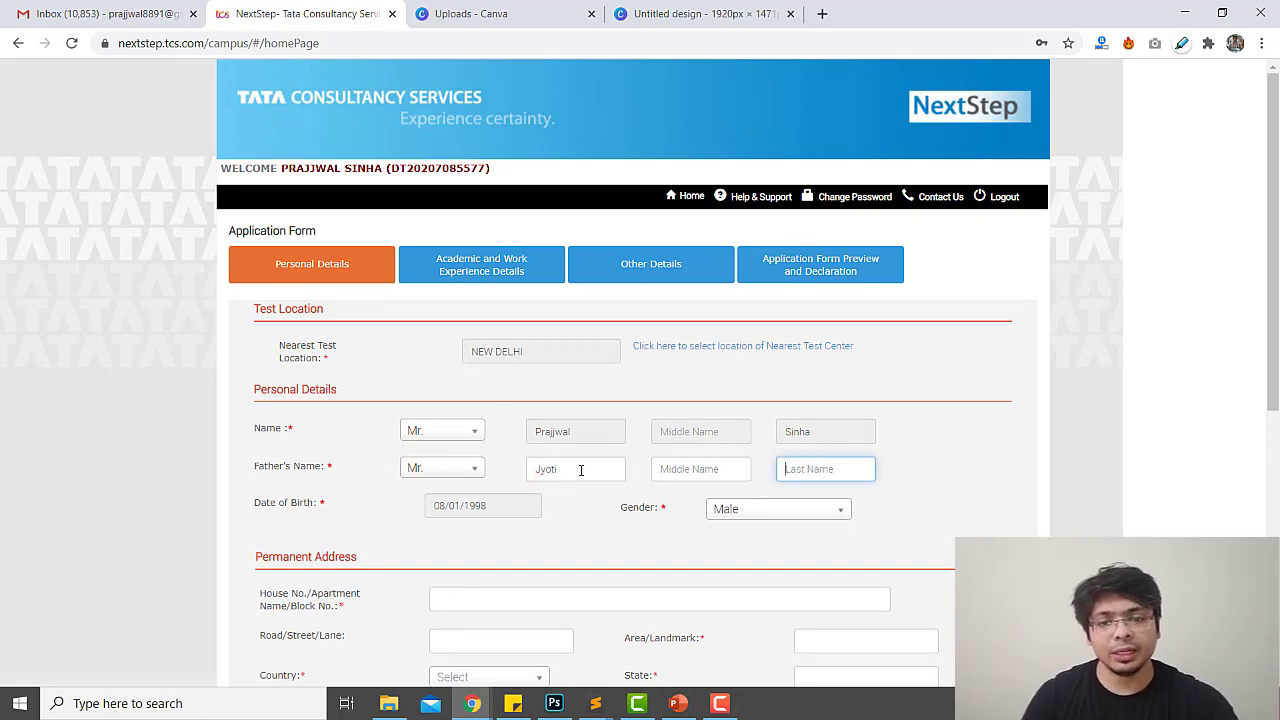
key("Tab")
scroll(581, 470, "down", 3)
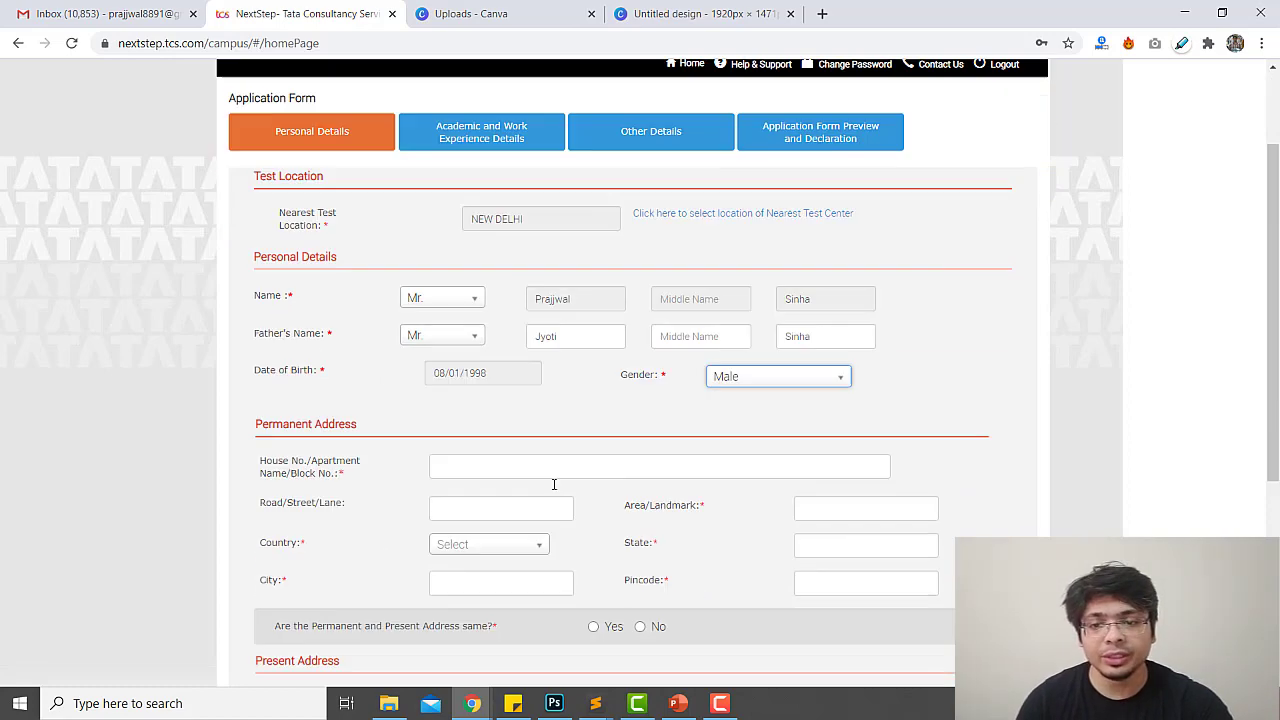
Fill the permanent house number, street Vyapar Marg and area Noida Sector 15 metro from suggestions
left_click(459, 350)
key("Down")
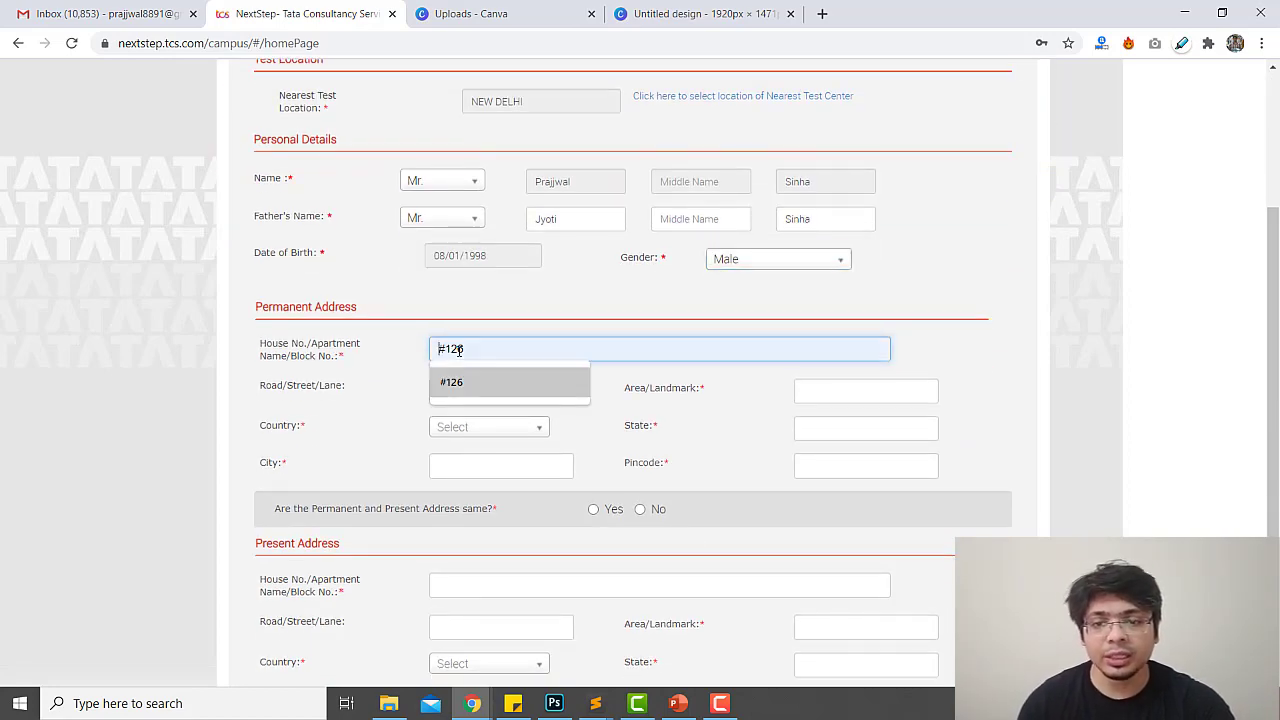
key("Tab")
type("Vyap")
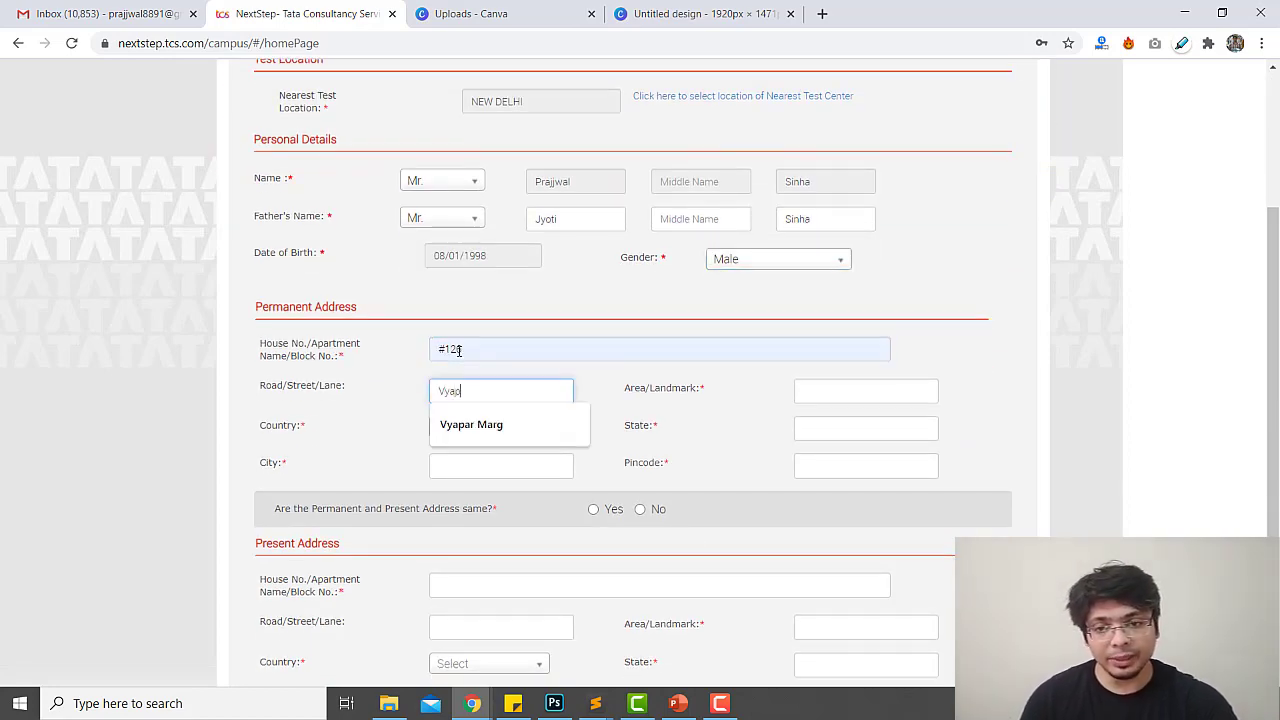
type("ar Marg")
key("Tab")
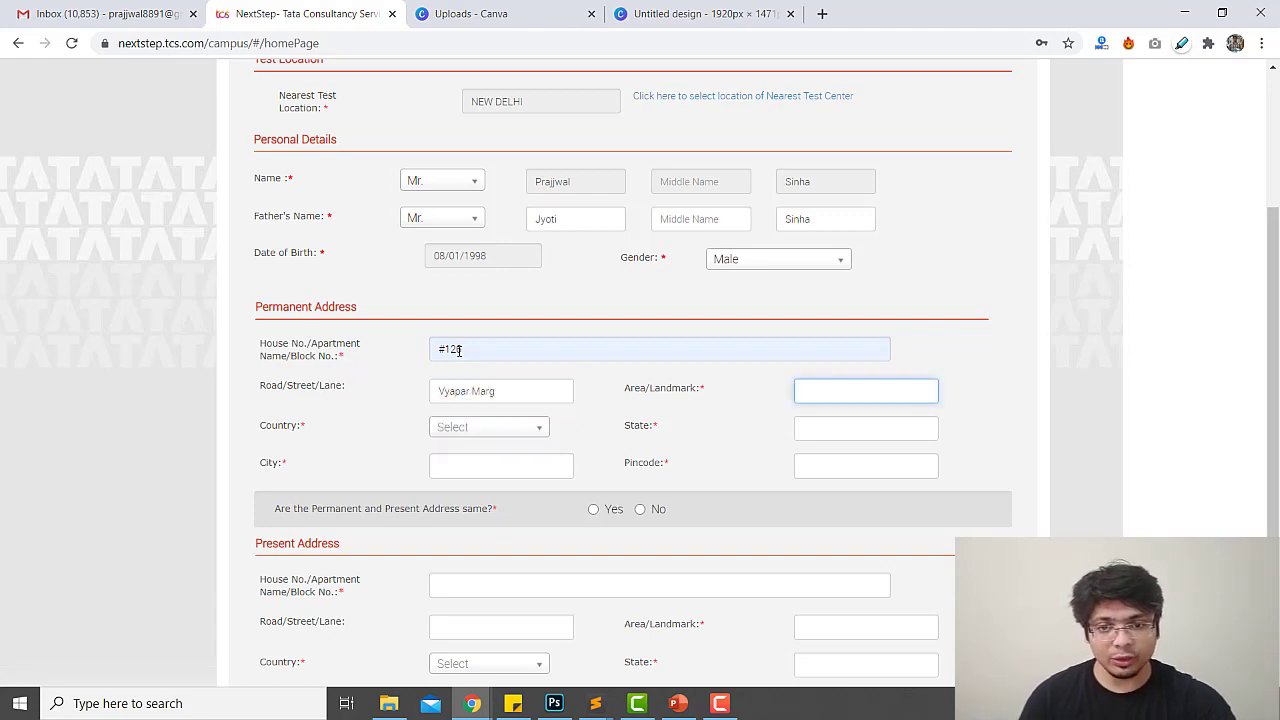
type("N")
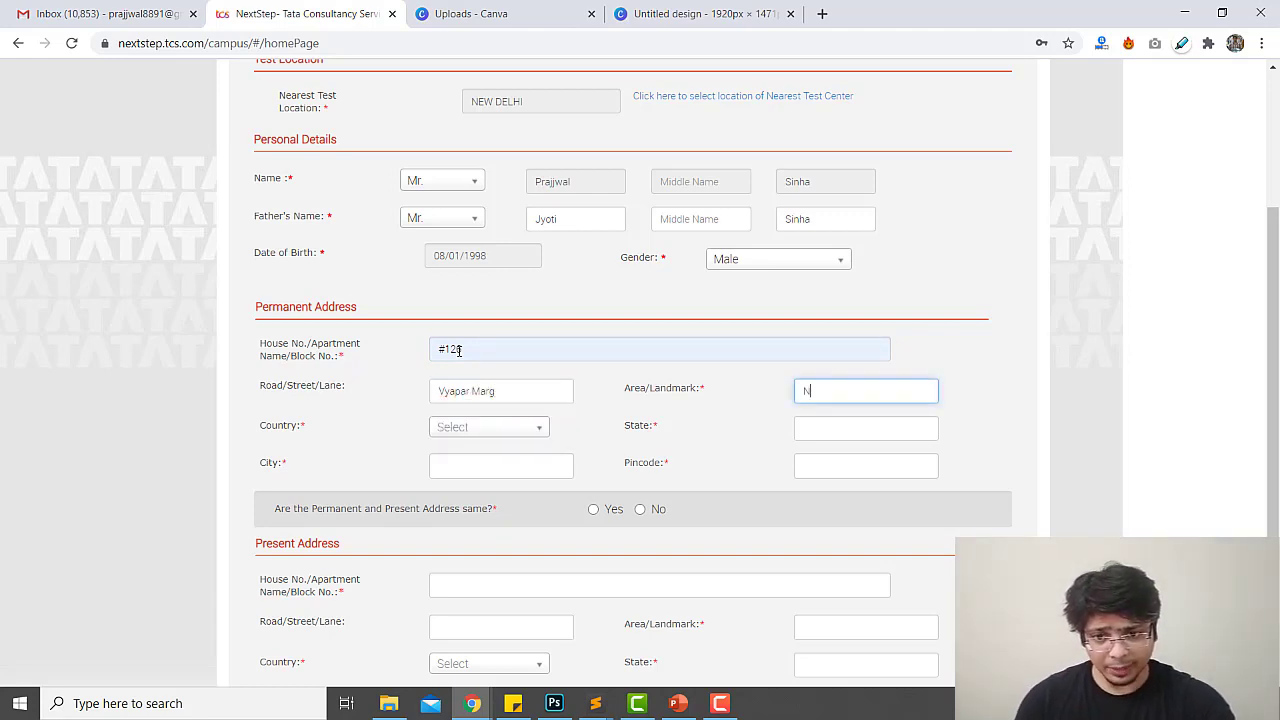
type("oida Sector 15 metro")
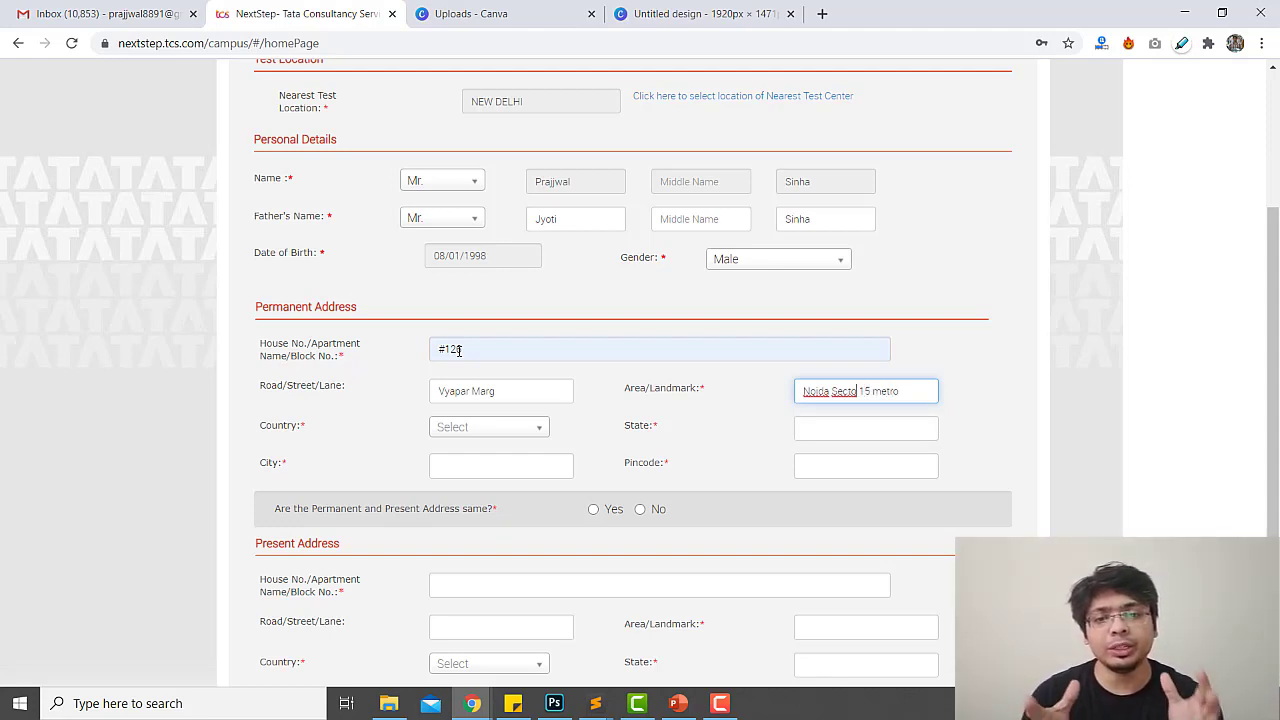
type("r")
Set country India, state Uttar Pradesh, city Noida and the suggested 201 pincode
key("Tab")
key("Down")
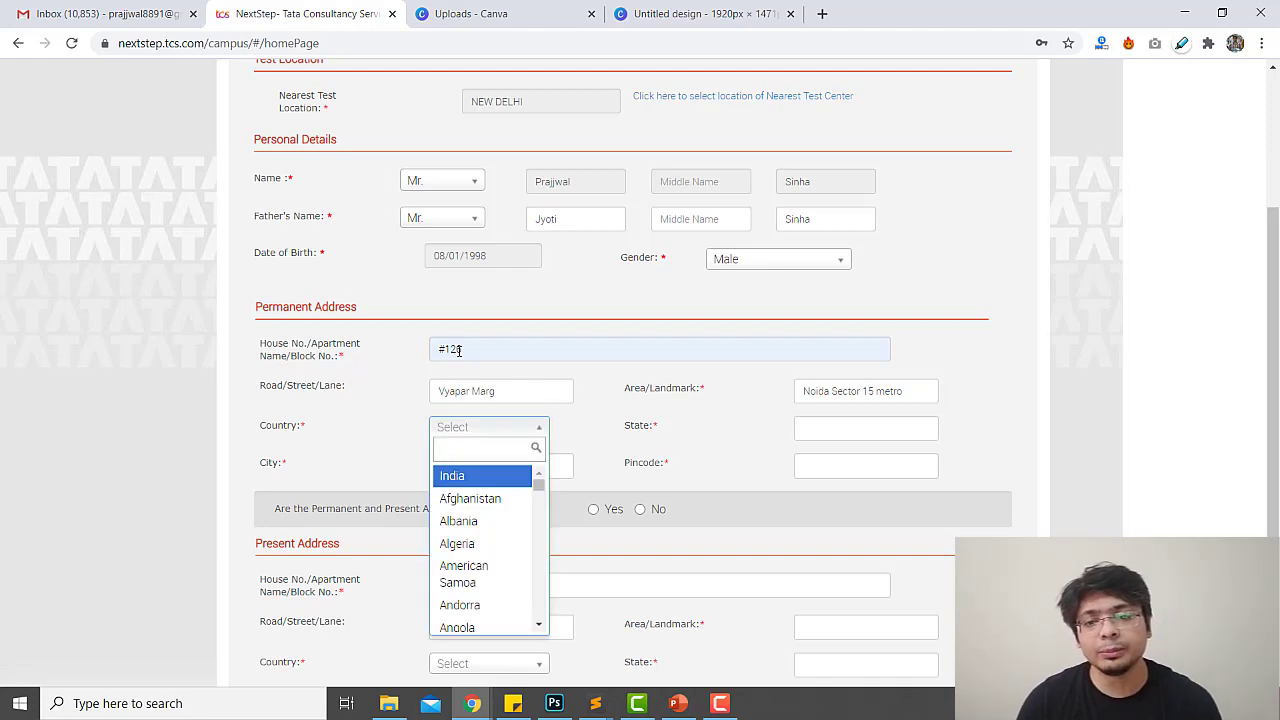
type("in")
key("Return")
key("Tab")
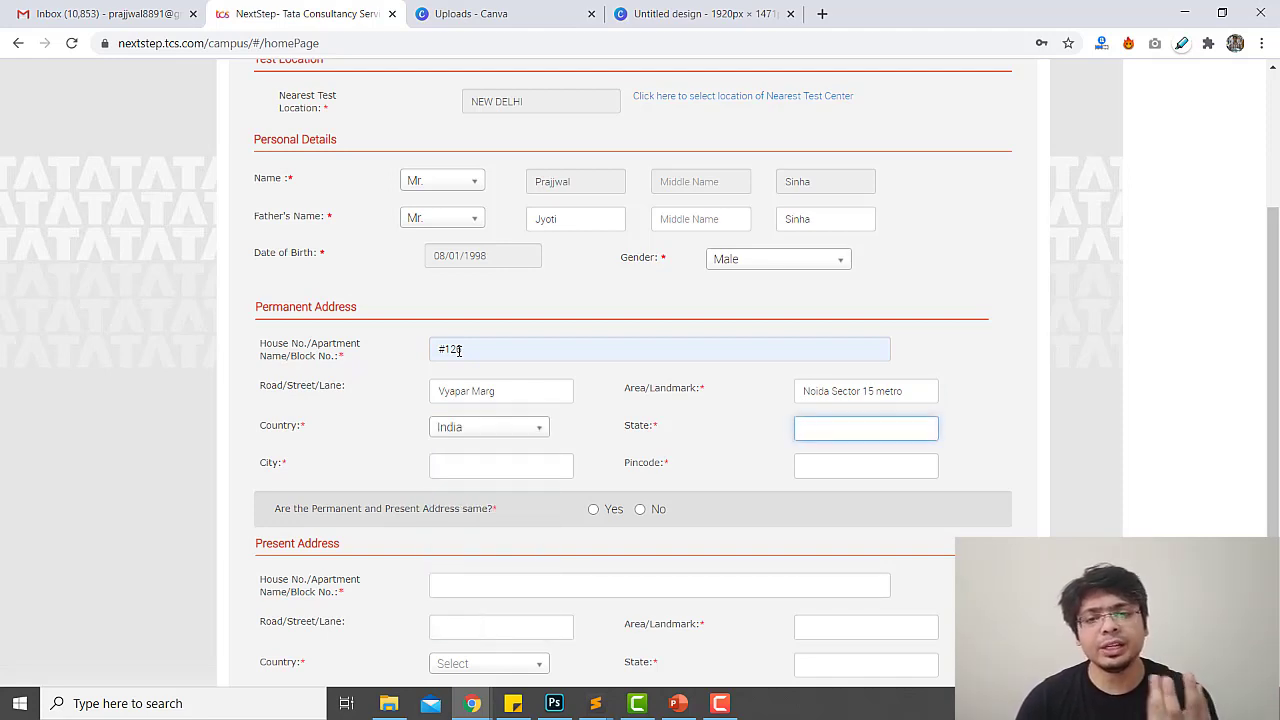
type("Utta")
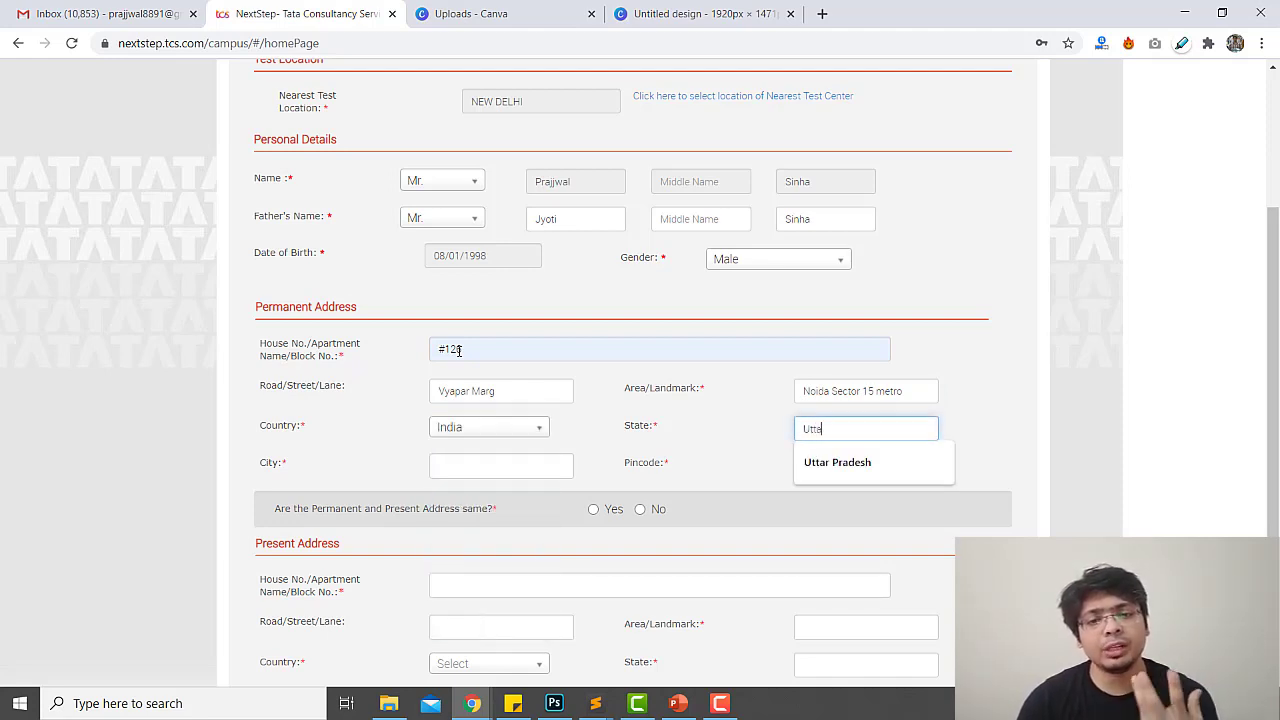
type("r")
key("Down")
key("Return")
key("Tab")
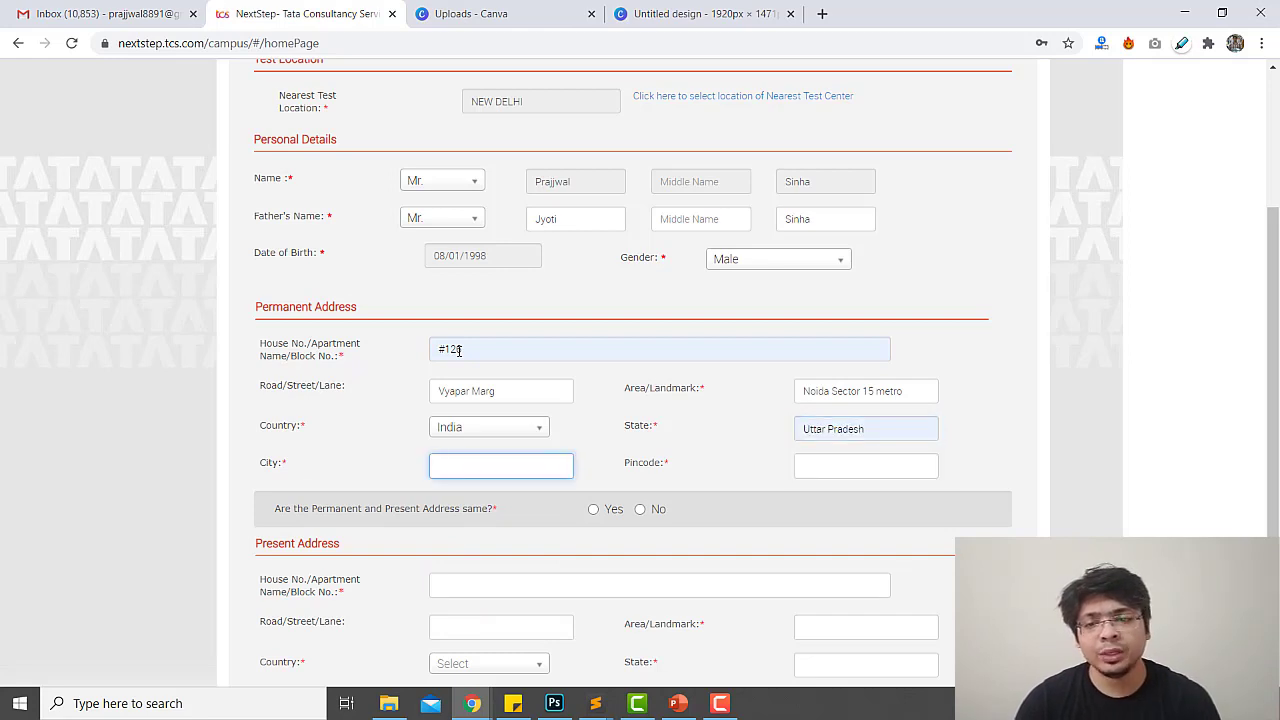
type("Noida")
key("Tab")
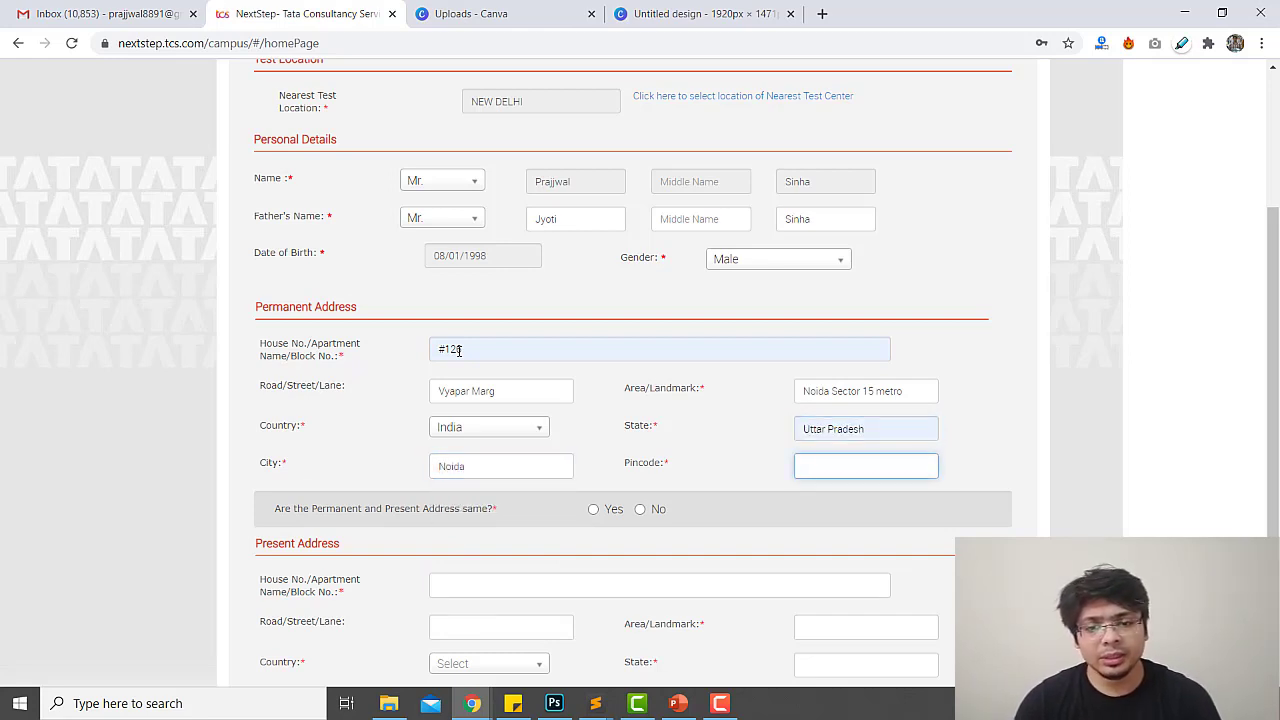
type("2013")
key("Down")
key("Return")
Mark the present address as the same as the permanent address
key("Tab")
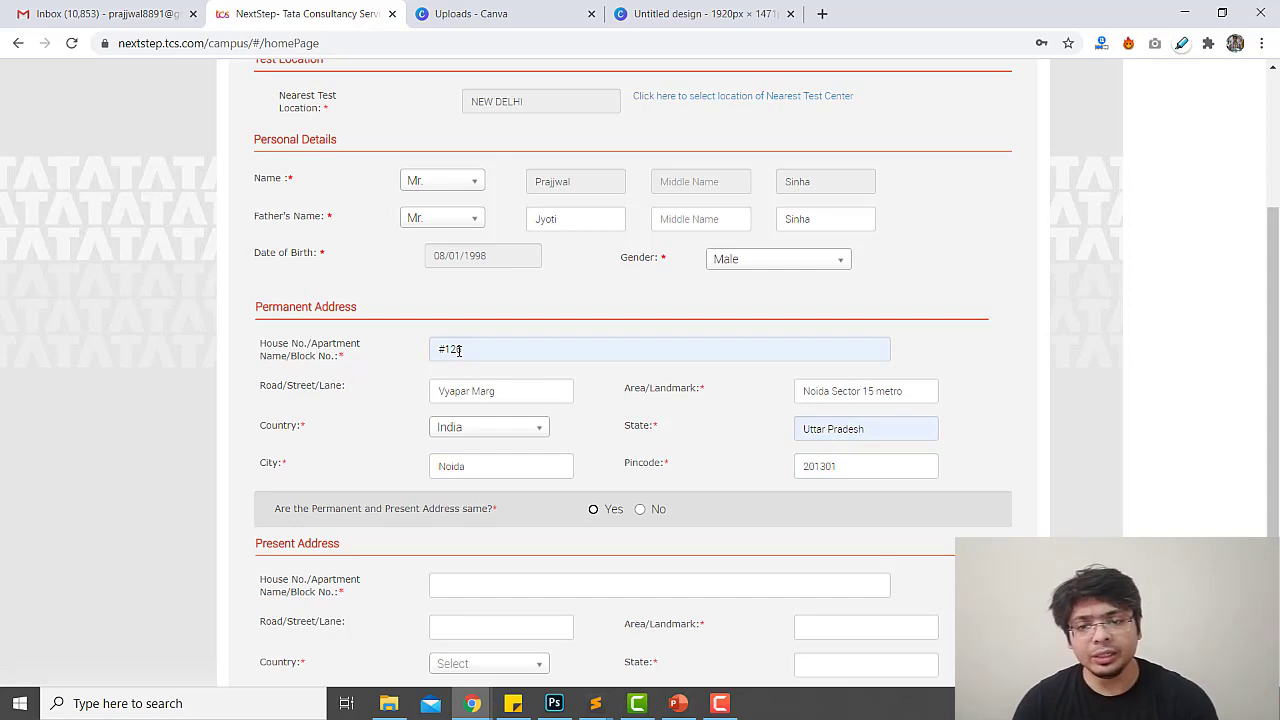
key("space")
scroll(435, 577, "down", 3)
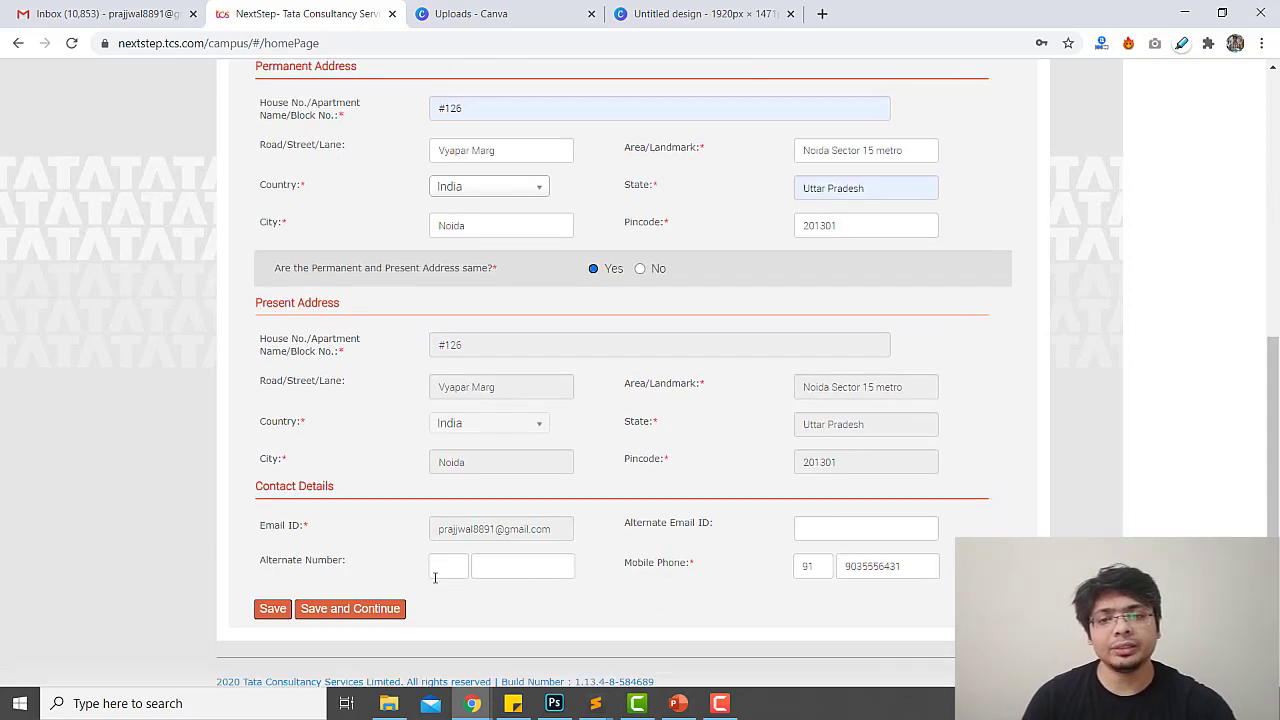
Save the Personal Details form and continue to Academic and Work Experience Details
left_click(334, 609)
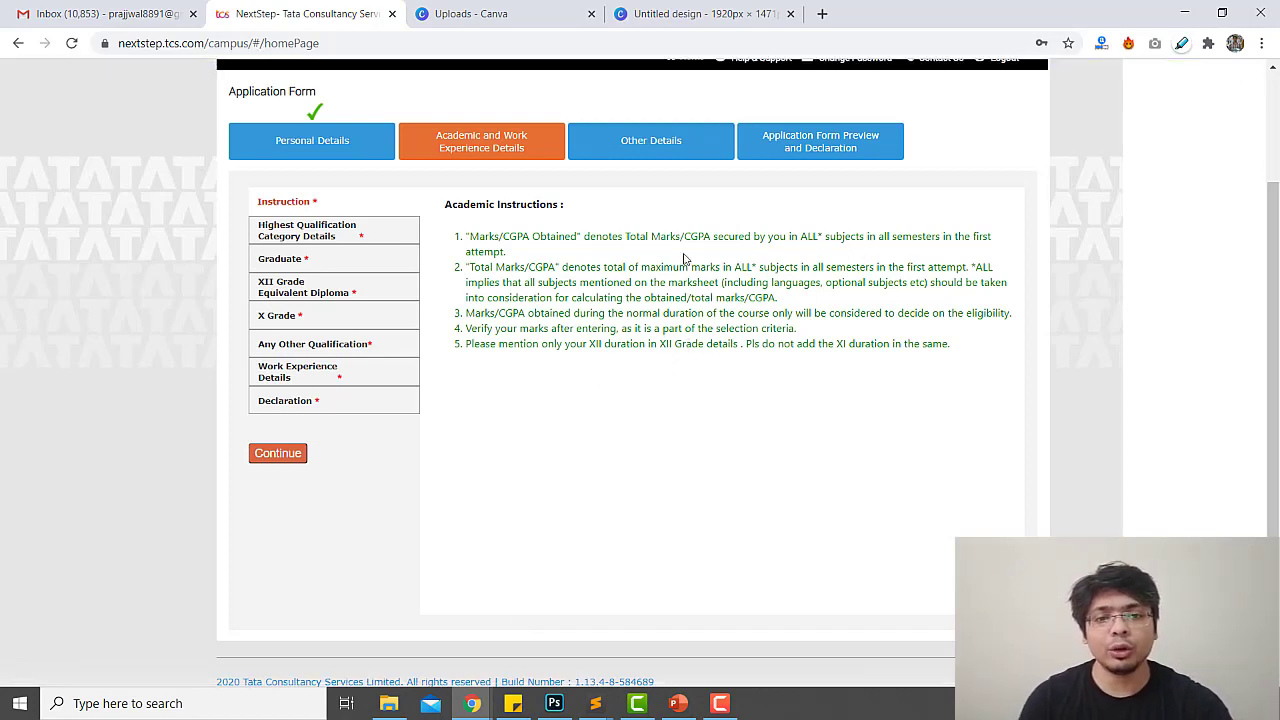
left_click_drag(570, 267, 876, 267)
left_click(563, 285)
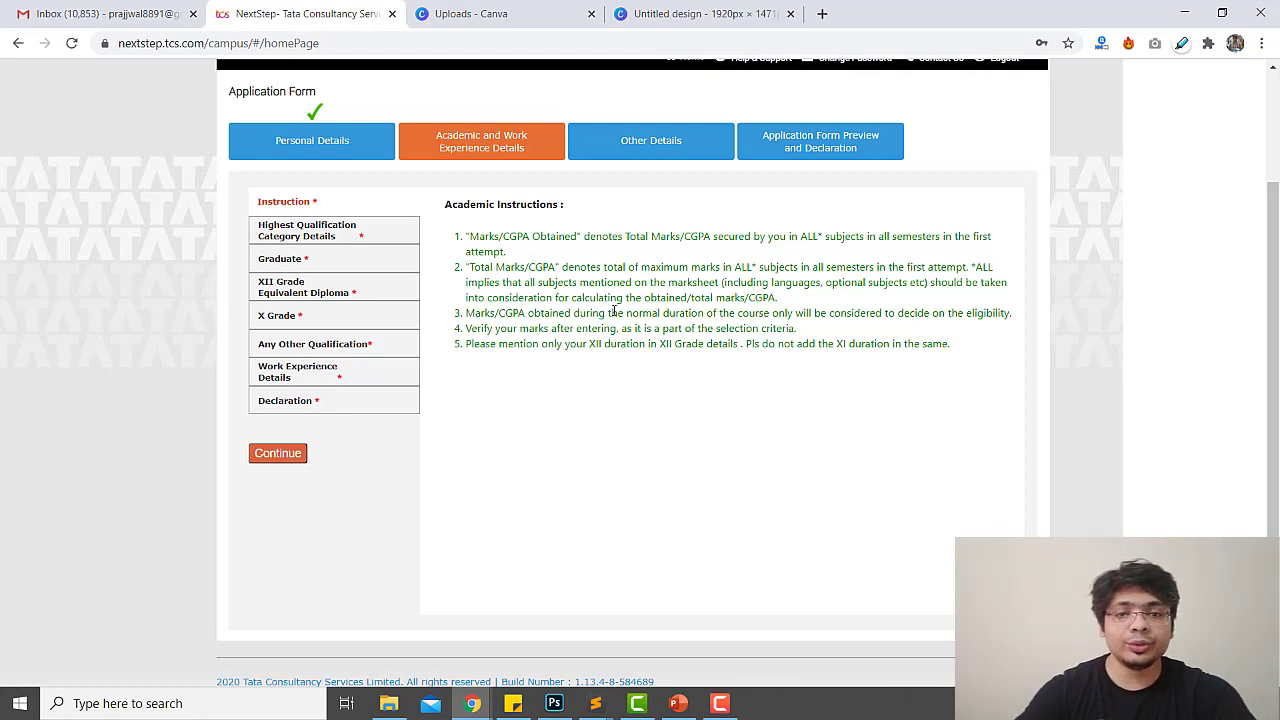
left_click_drag(576, 298, 793, 303)
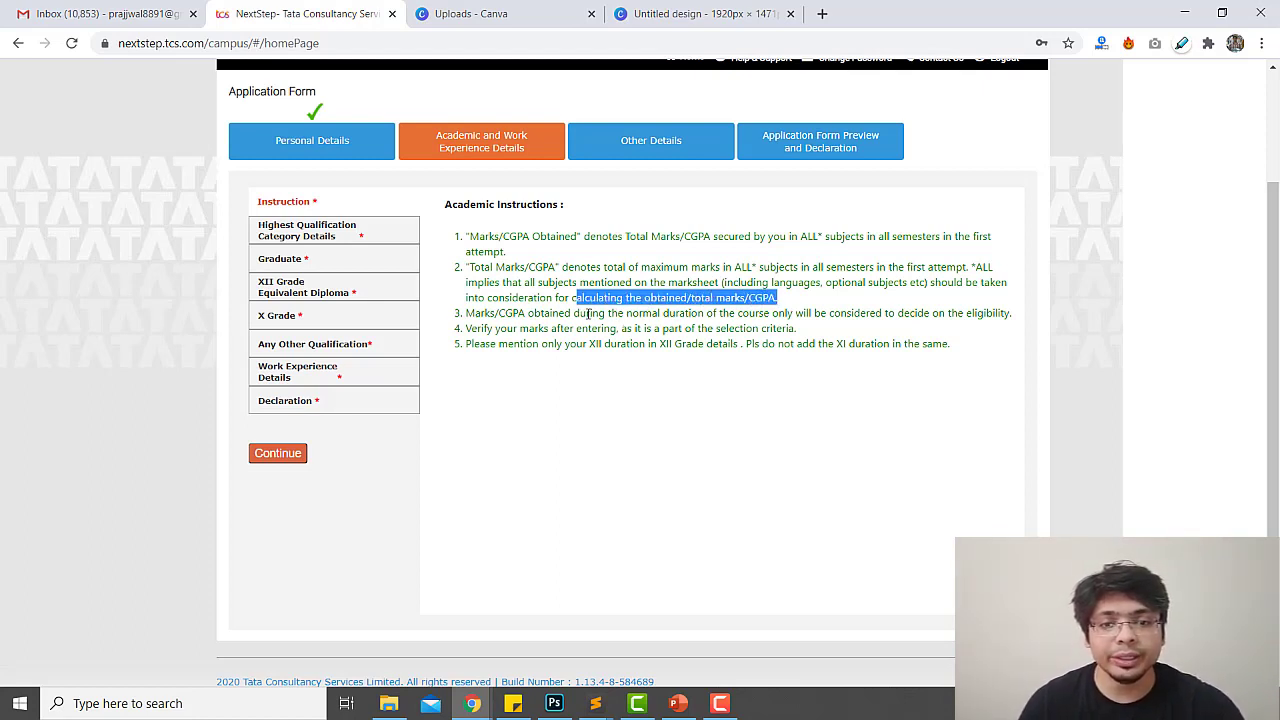
left_click_drag(588, 314, 996, 313)
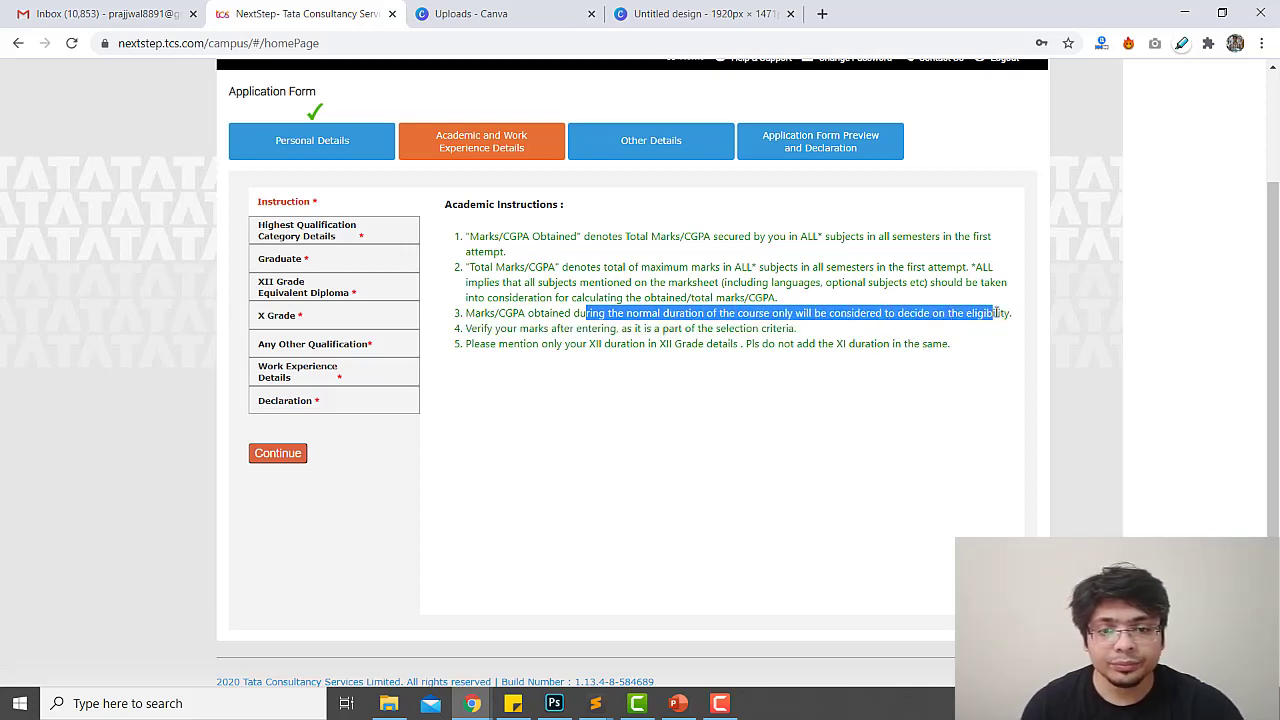
left_click(565, 377)
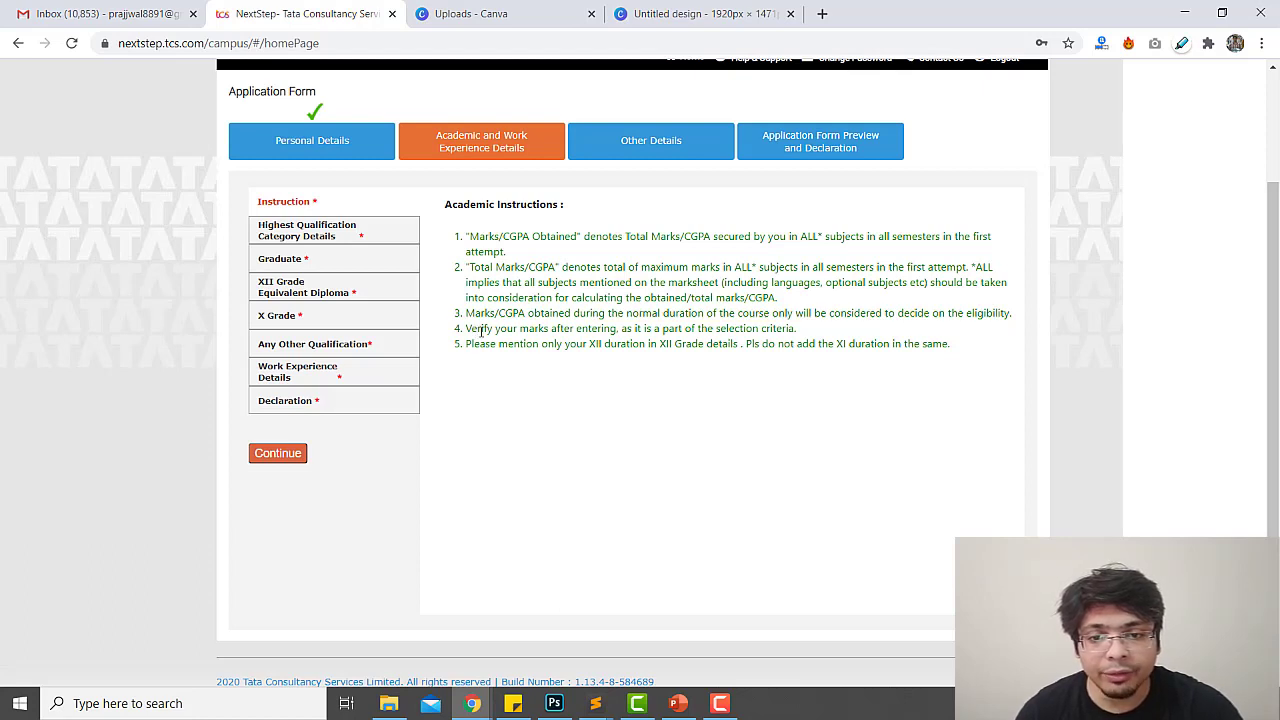
left_click_drag(481, 330, 767, 331)
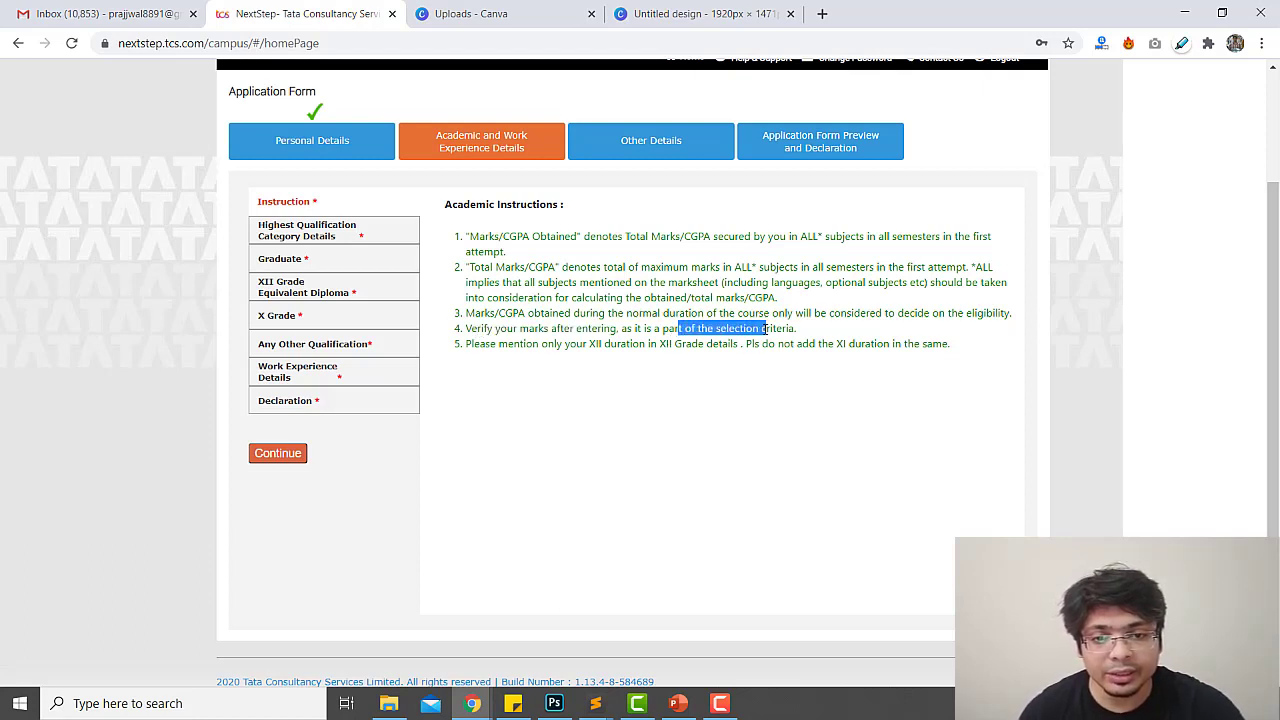
left_click_drag(540, 347, 940, 348)
left_click(697, 421)
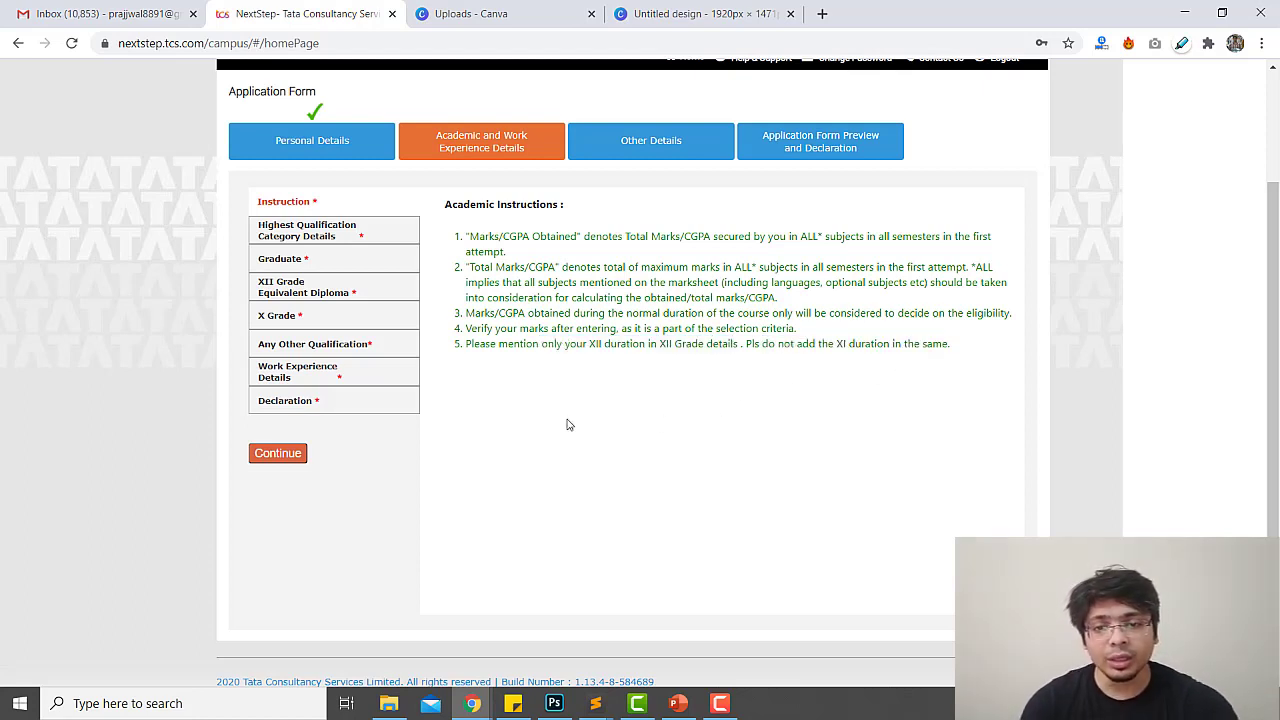
Continue past the instructions and save the prefilled Jss University Bachelor of Engineering qualification
left_click(287, 455)
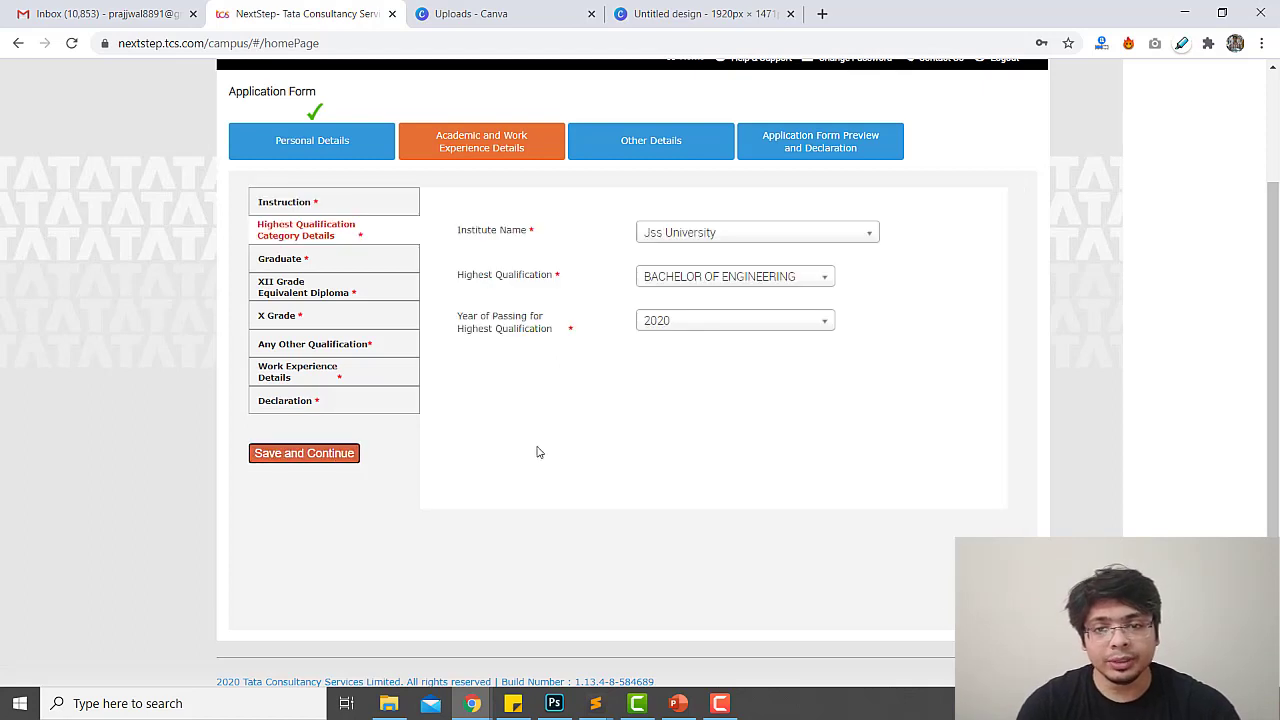
left_click(348, 456)
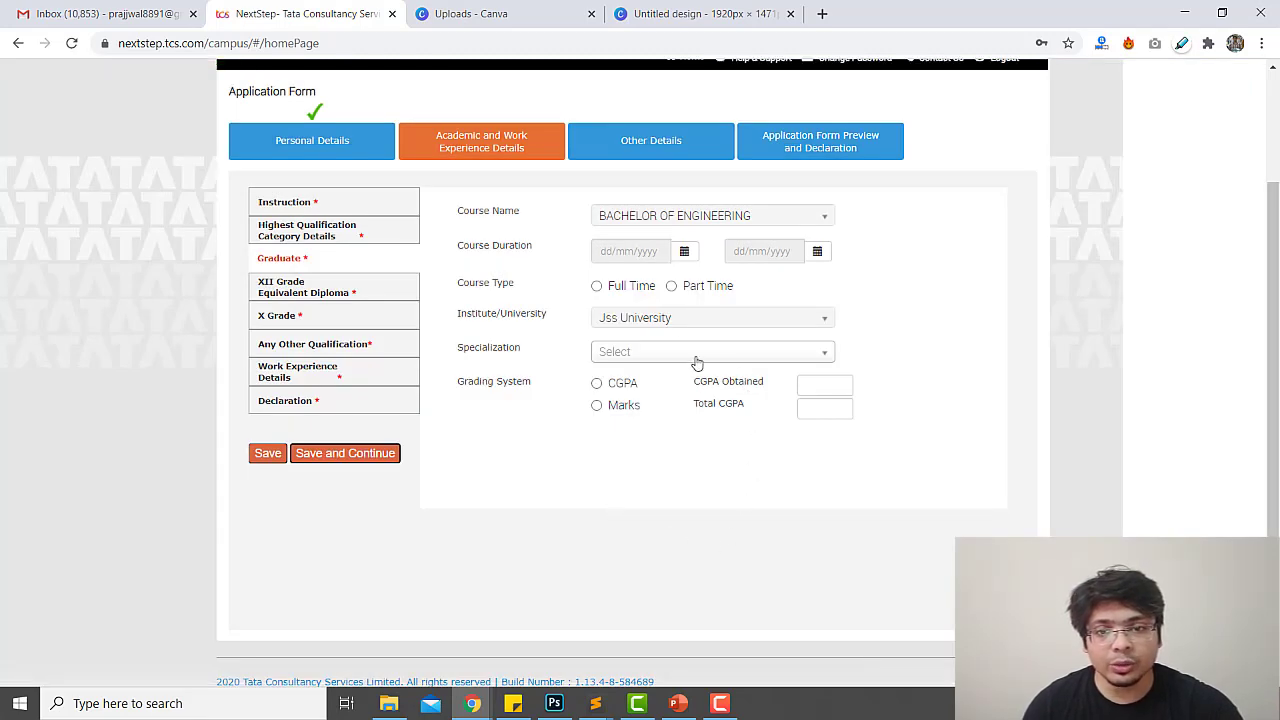
Set the Graduate course start date to 01/09/2016
left_click(684, 254)
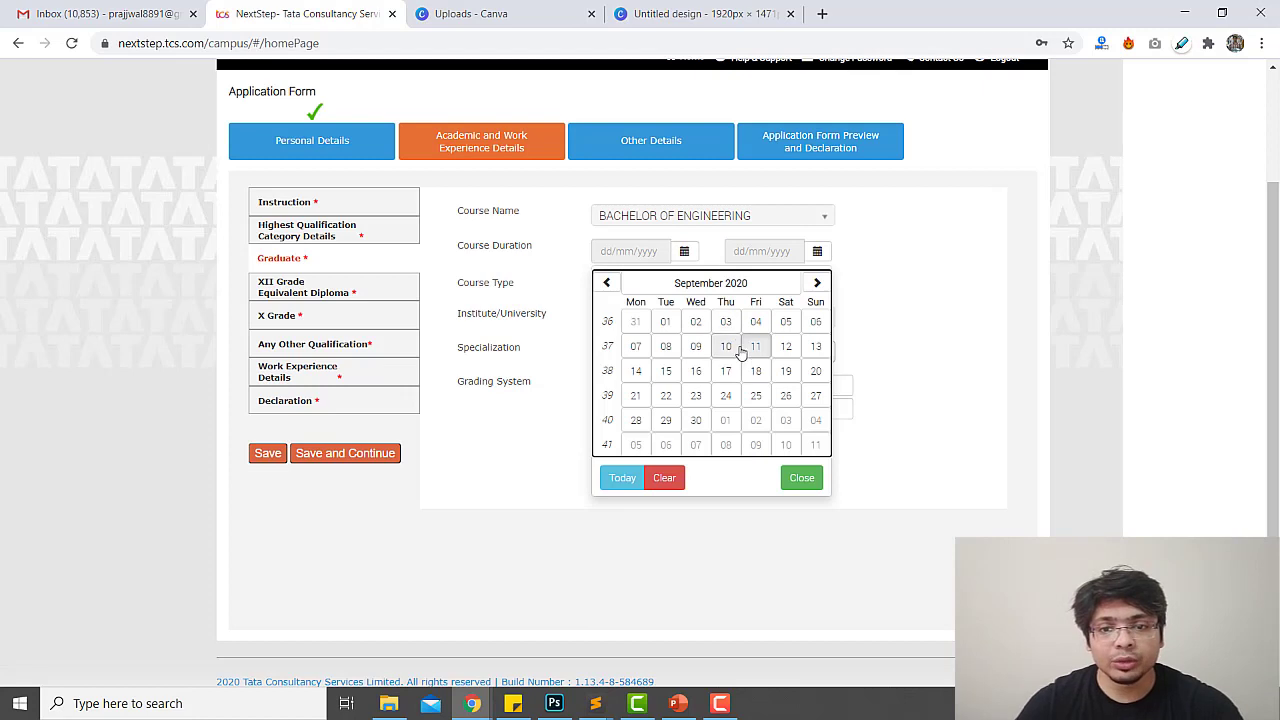
left_click(665, 321)
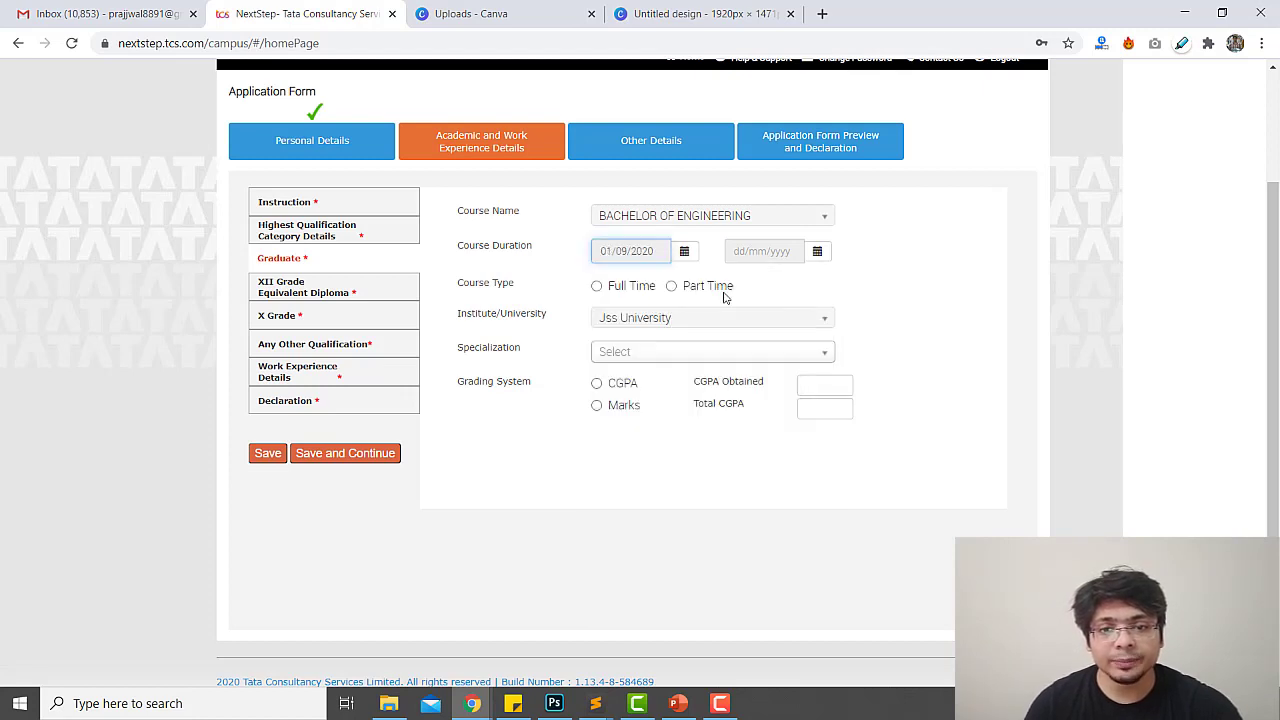
left_click(686, 254)
left_click(739, 287)
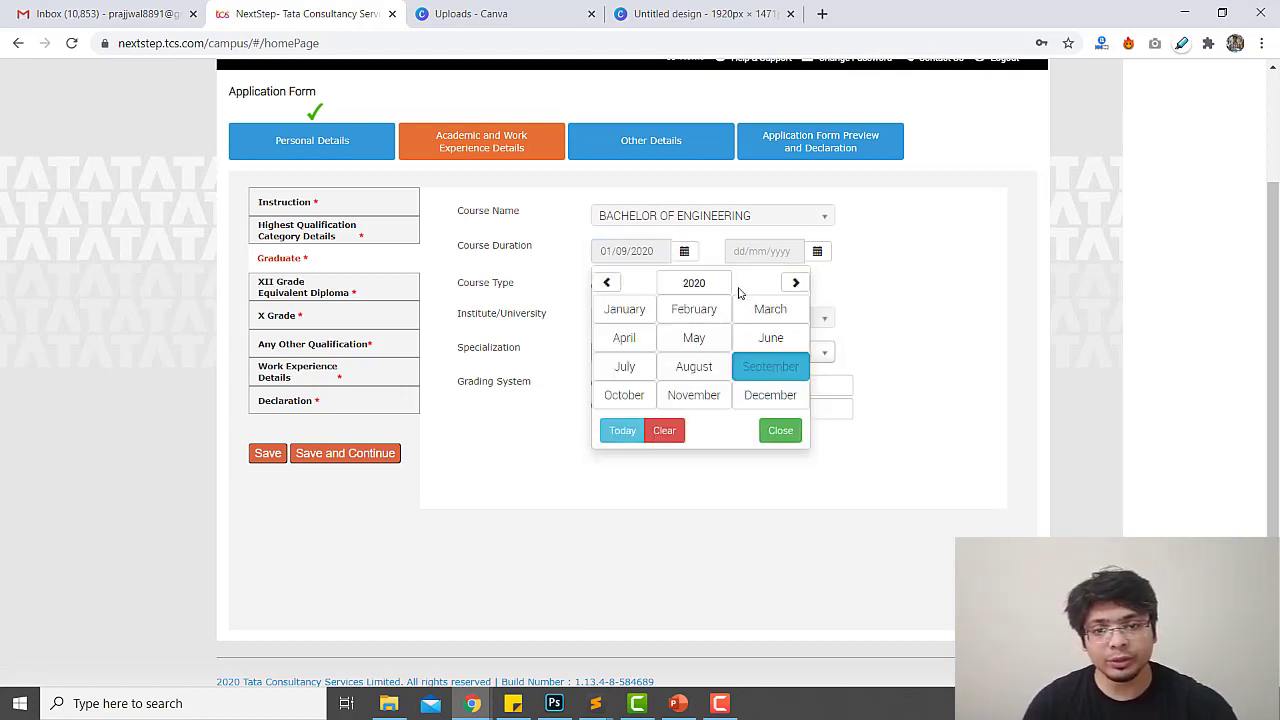
left_click(697, 283)
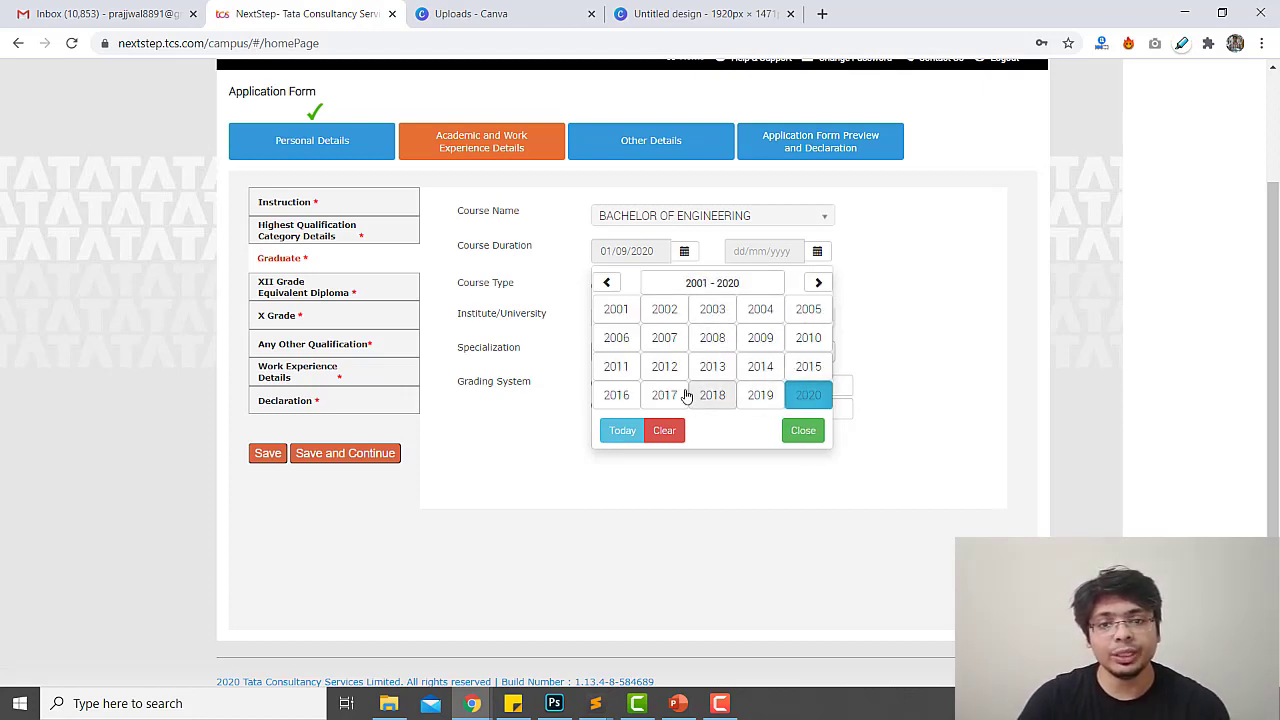
left_click(620, 395)
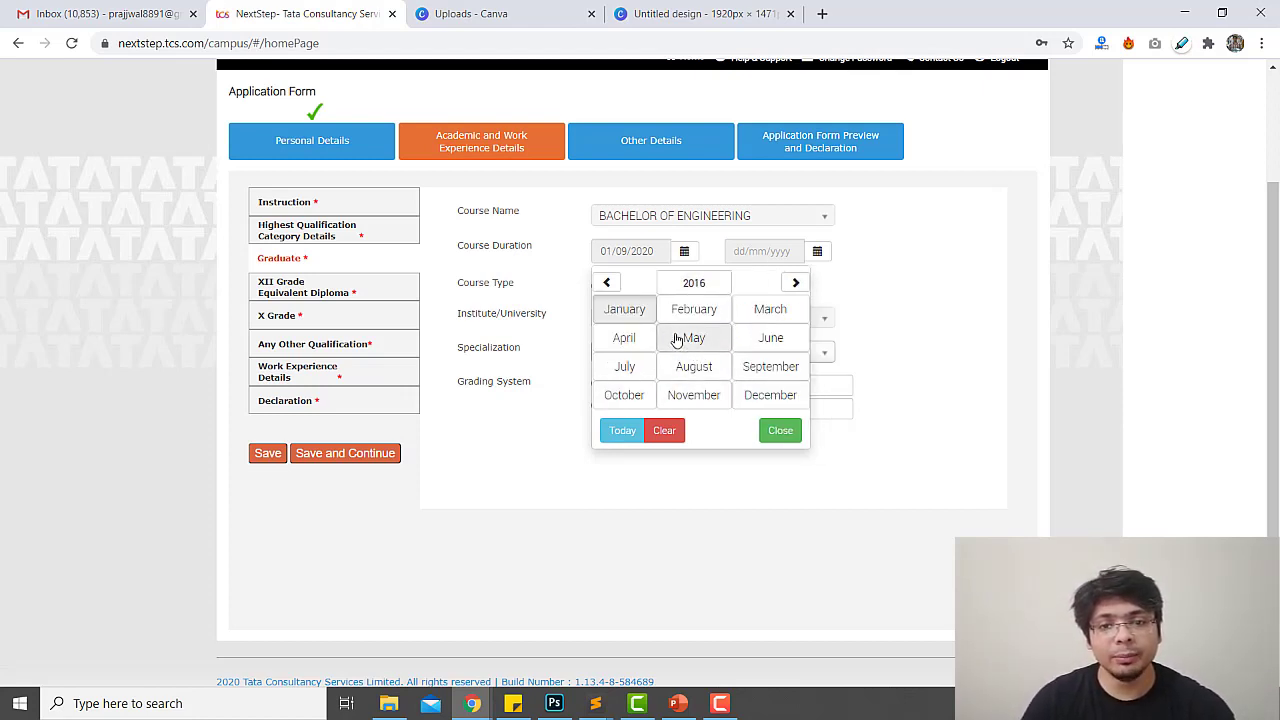
left_click(755, 368)
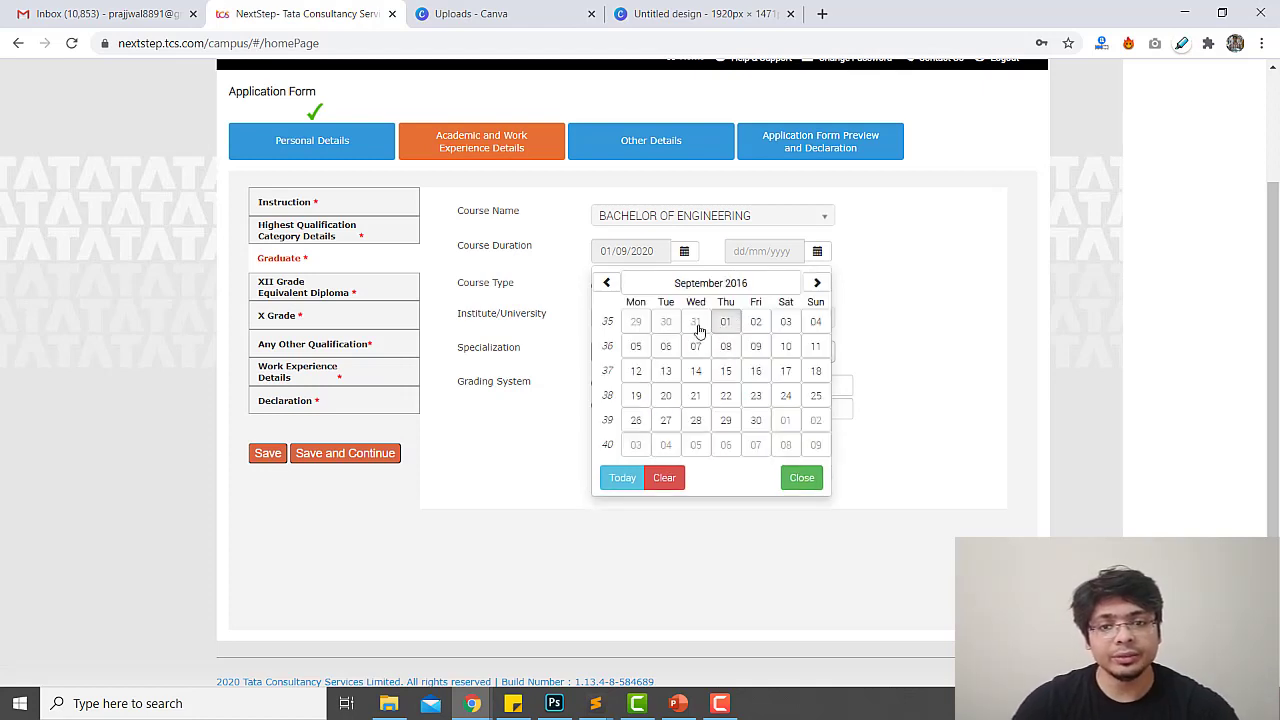
left_click(725, 322)
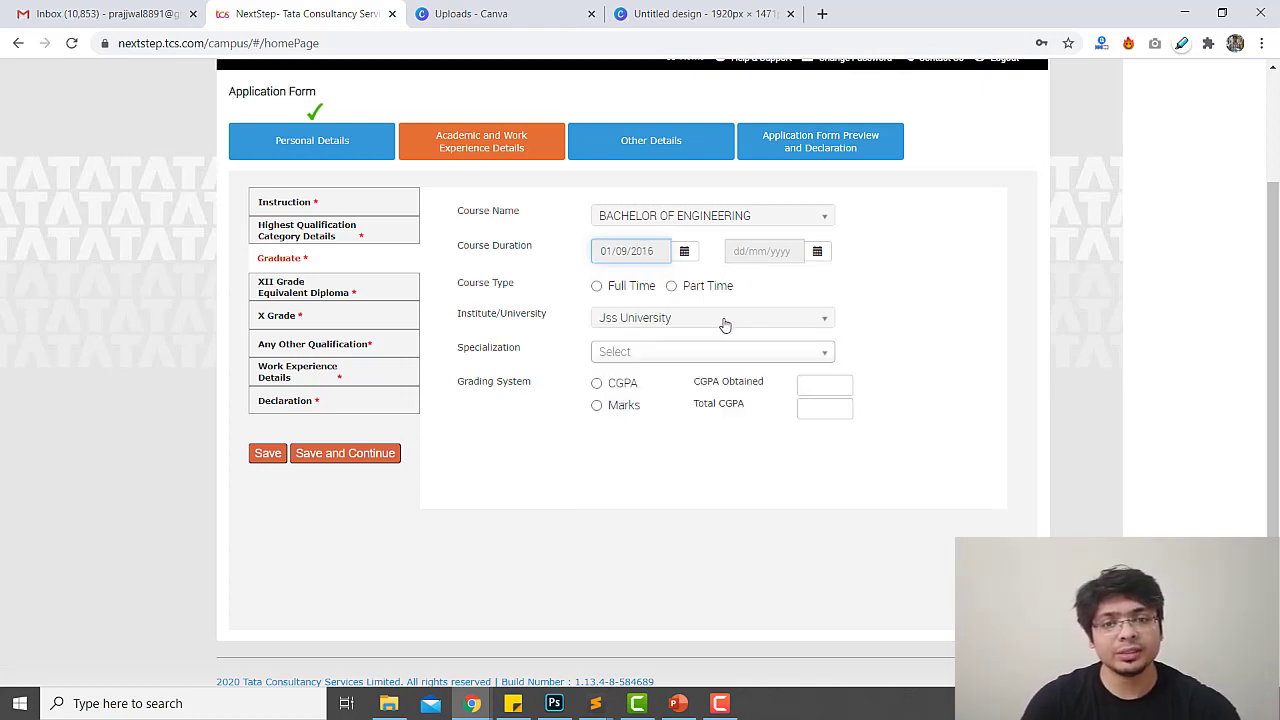
Set the course end date to 29/05/2020 and the course type to Full Time
left_click(817, 252)
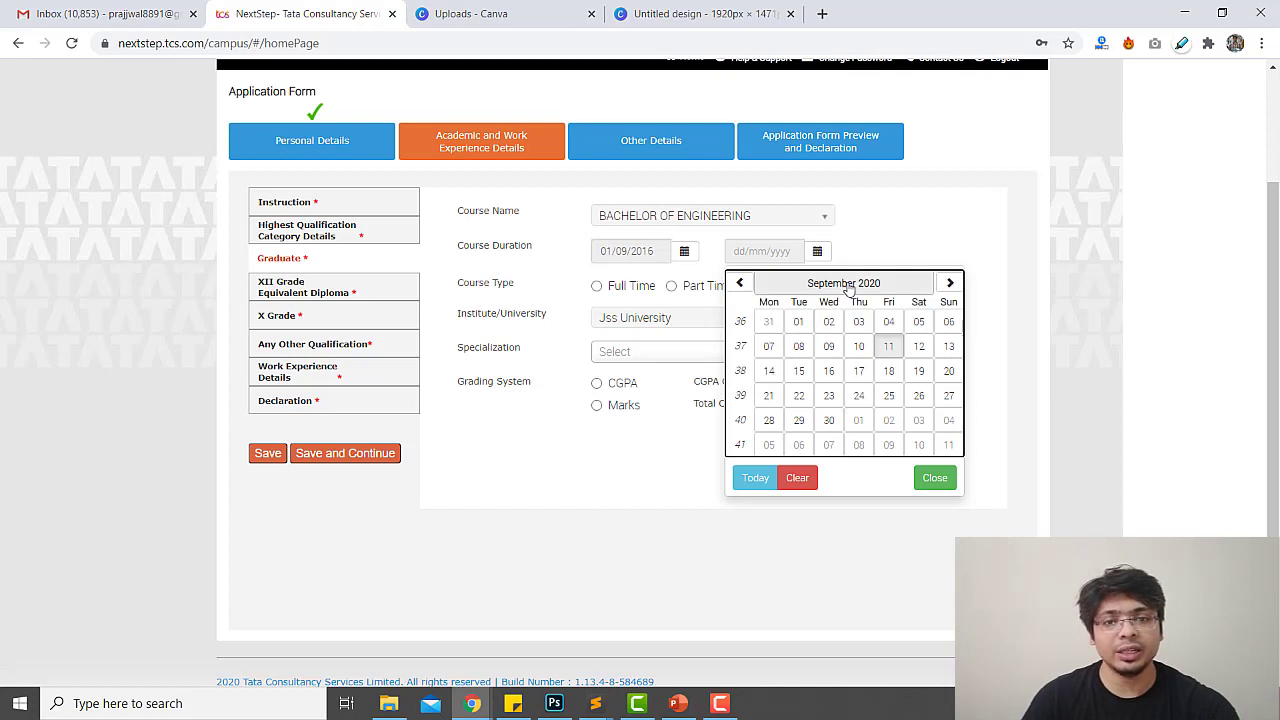
left_click(855, 285)
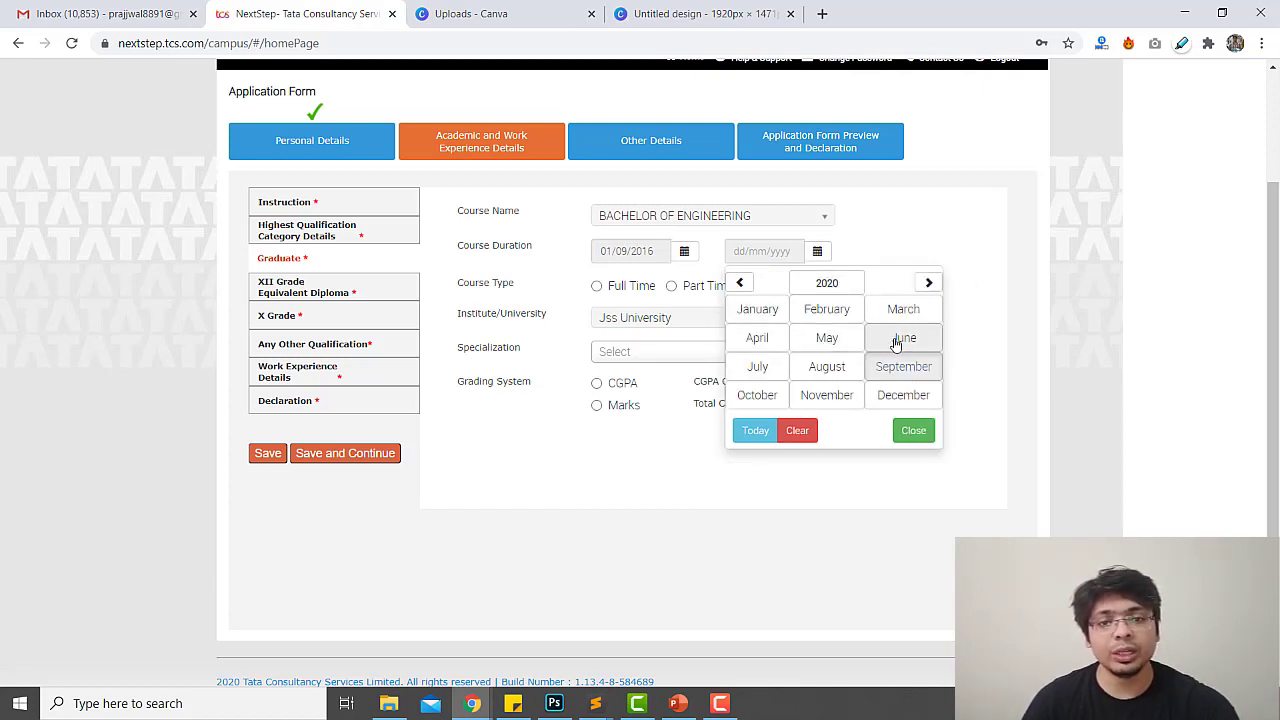
left_click(843, 338)
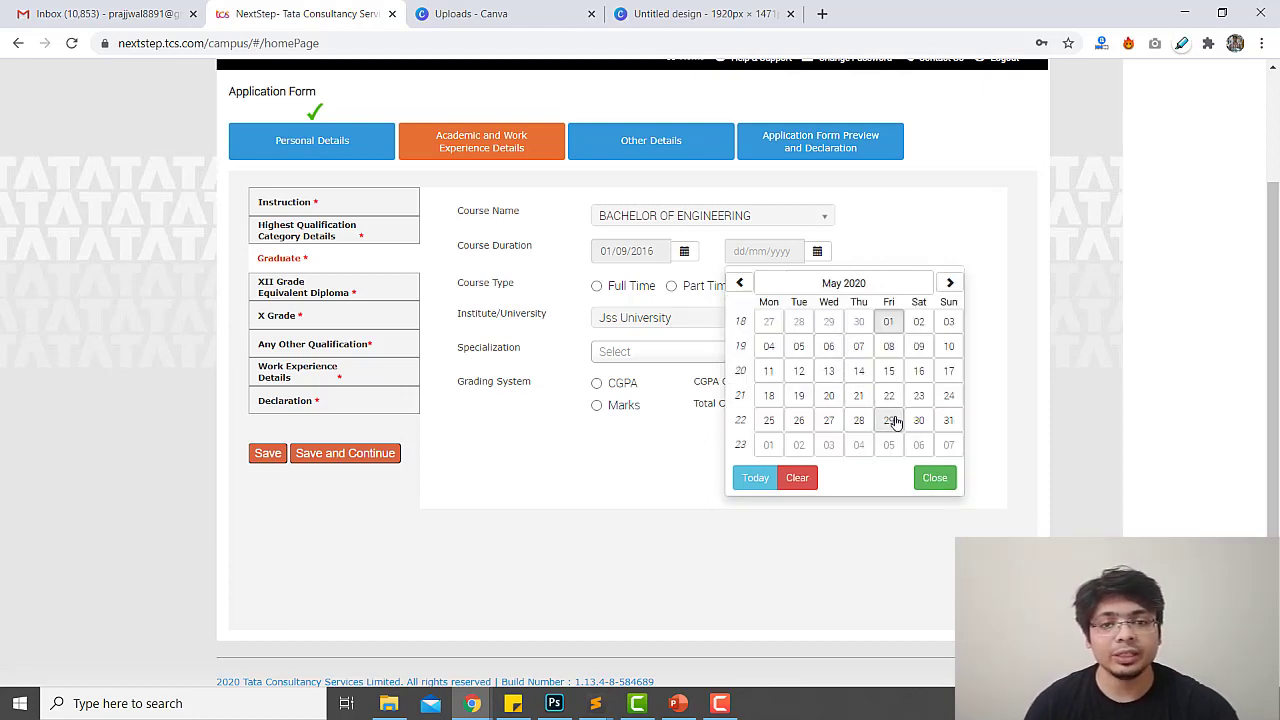
left_click(888, 420)
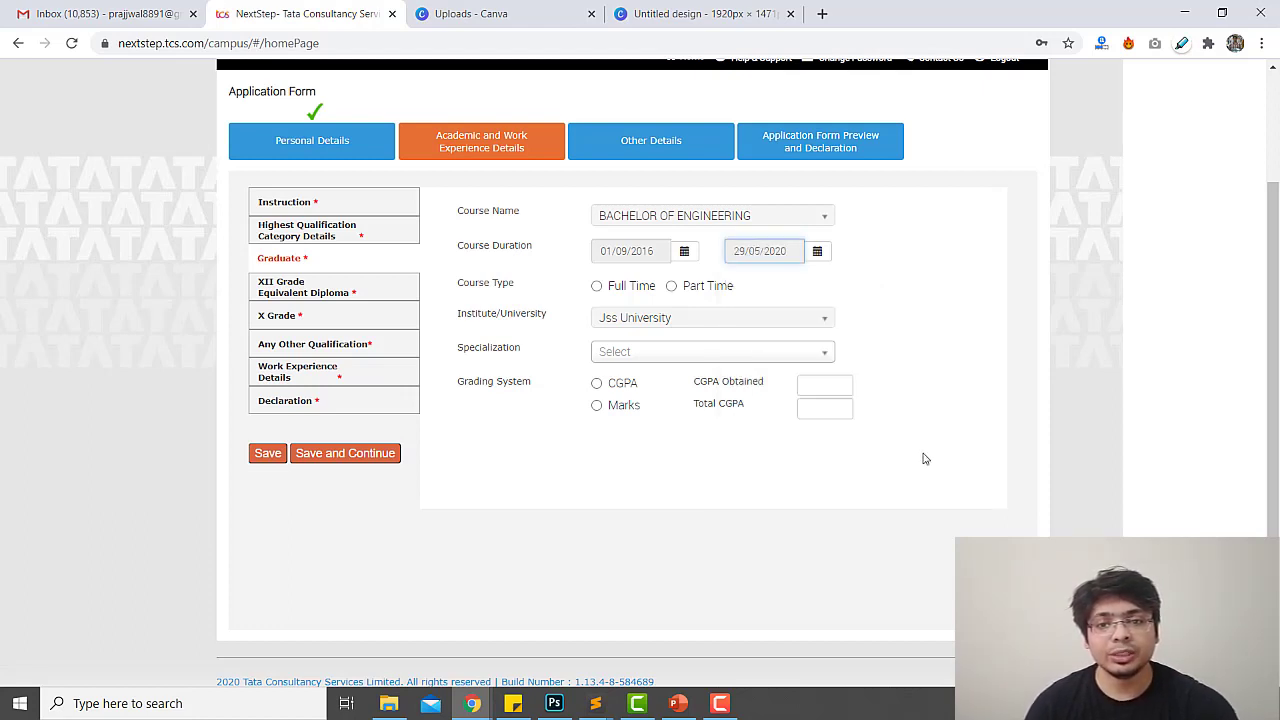
left_click(632, 287)
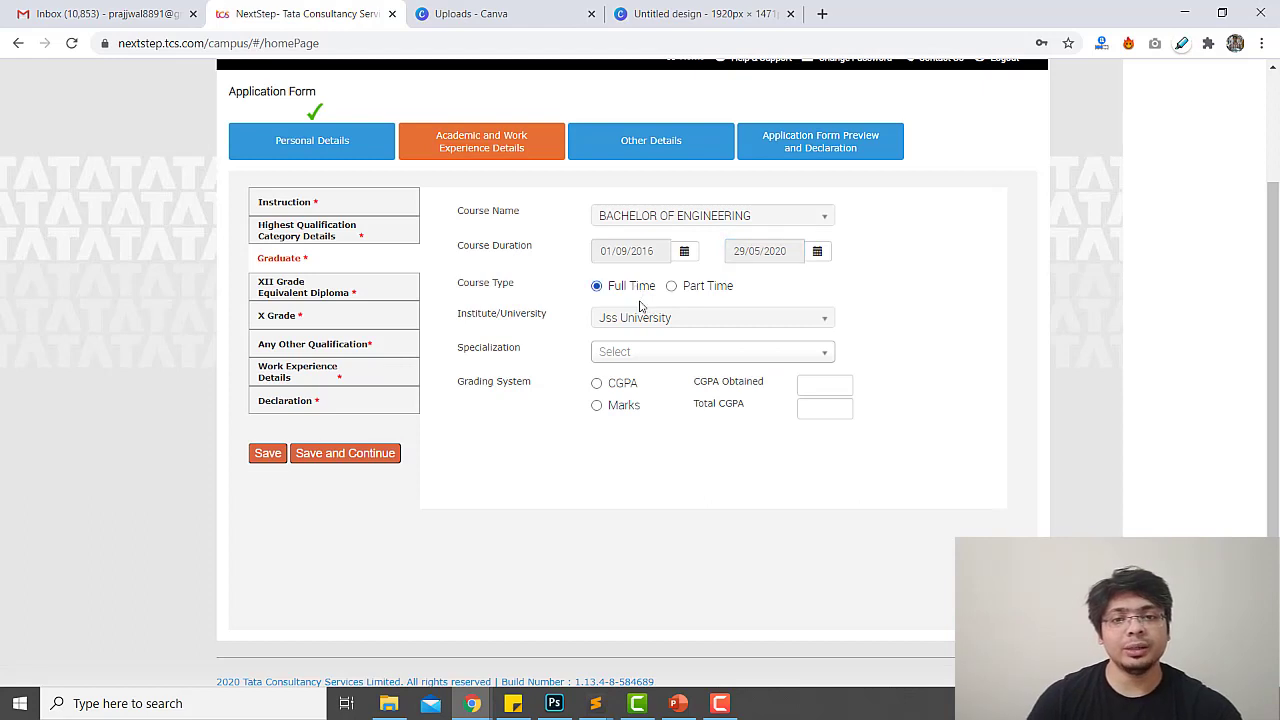
Choose COMPUTER ENGINEERING as the Graduate specialization
left_click(646, 356)
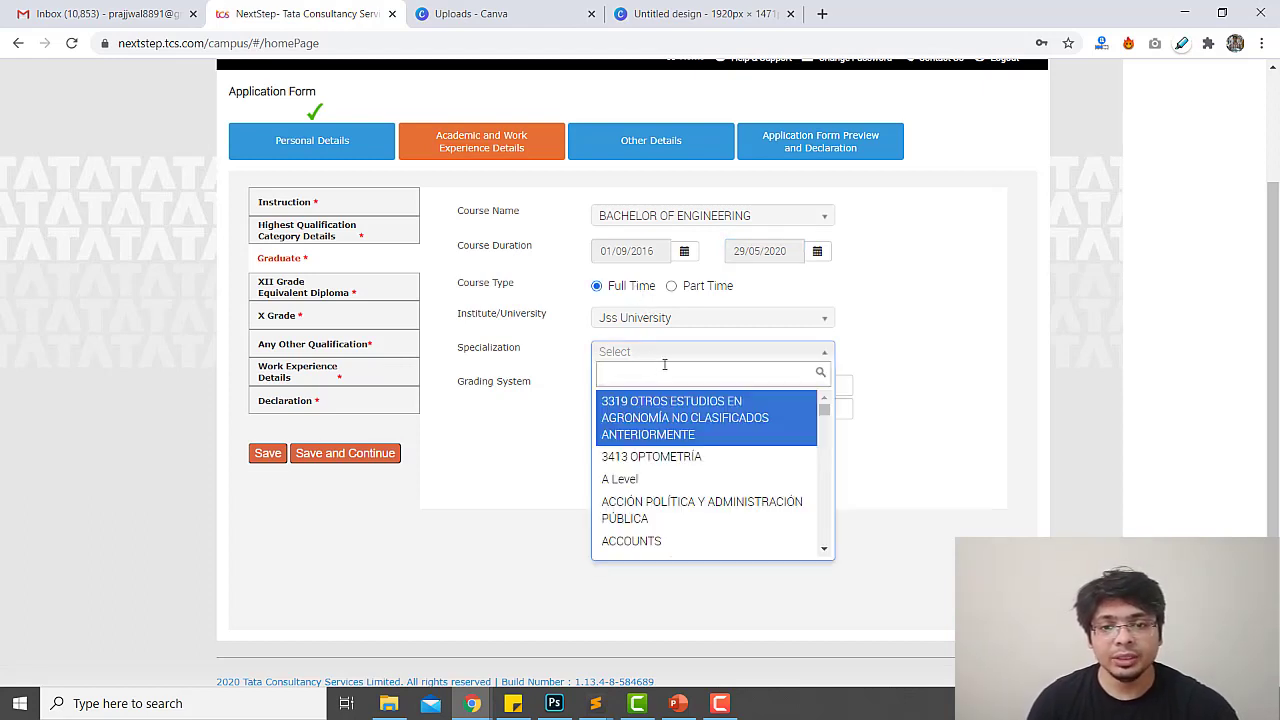
type("com")
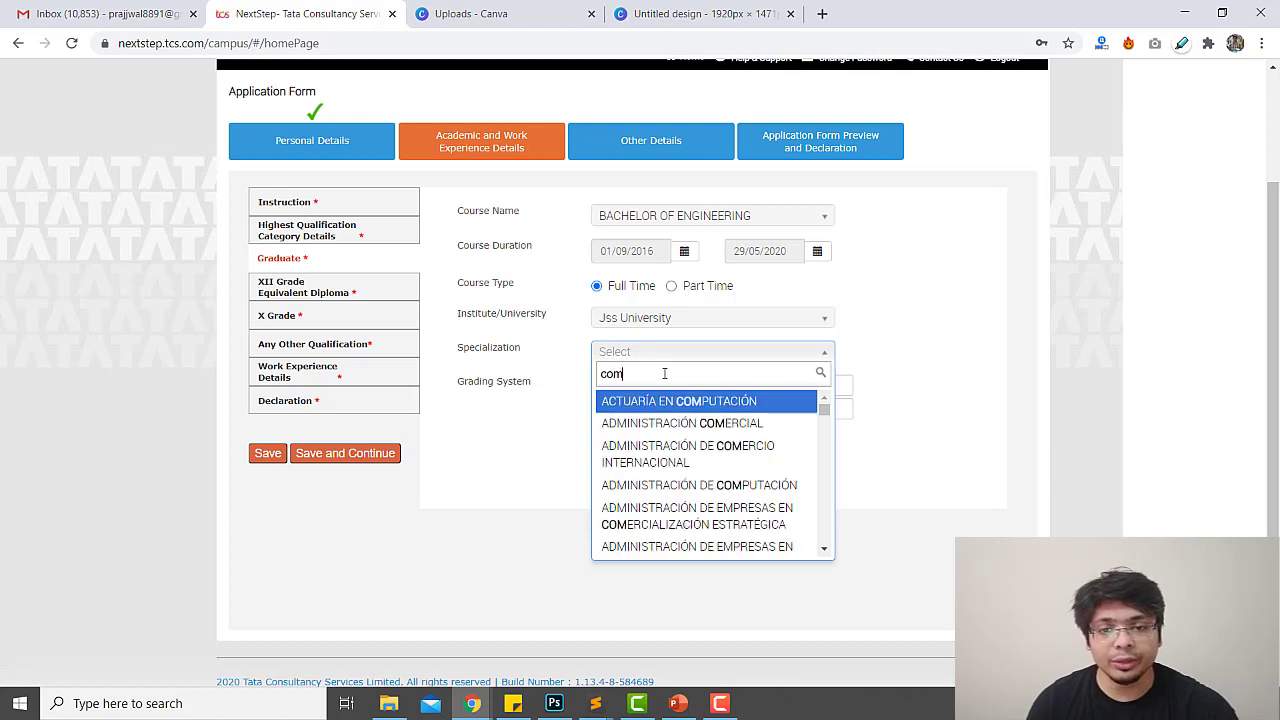
type("p")
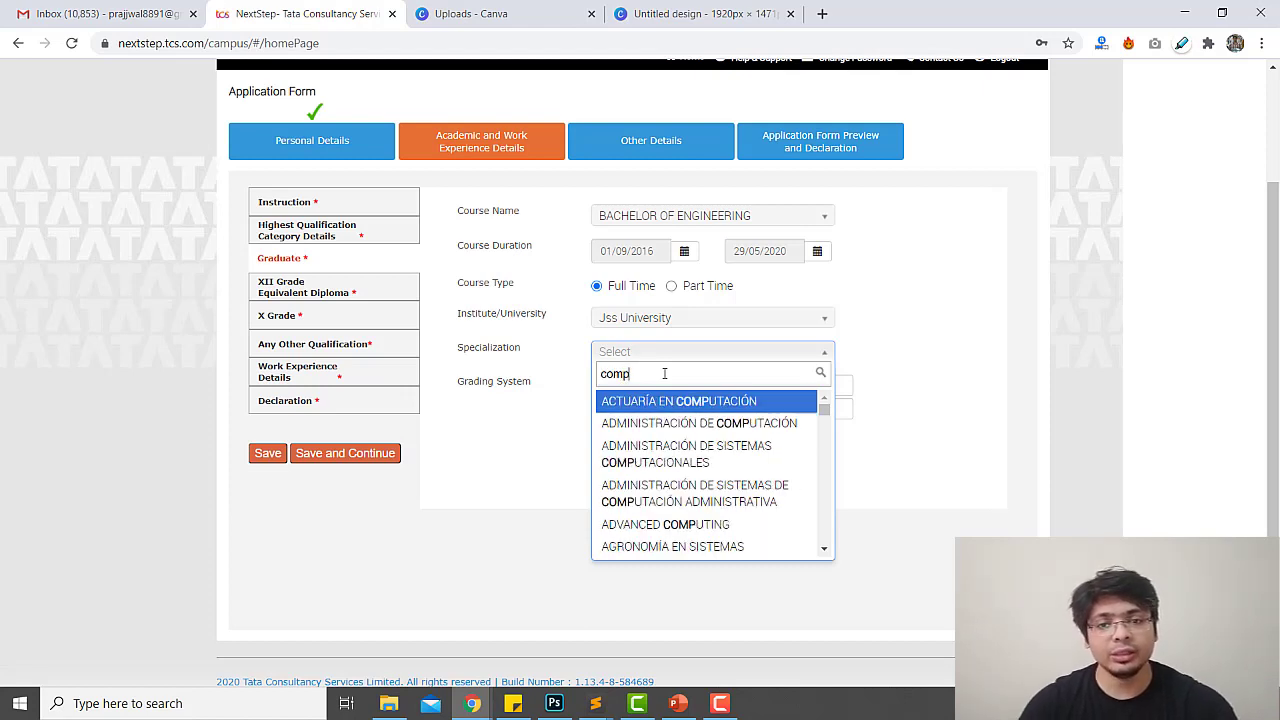
type("u")
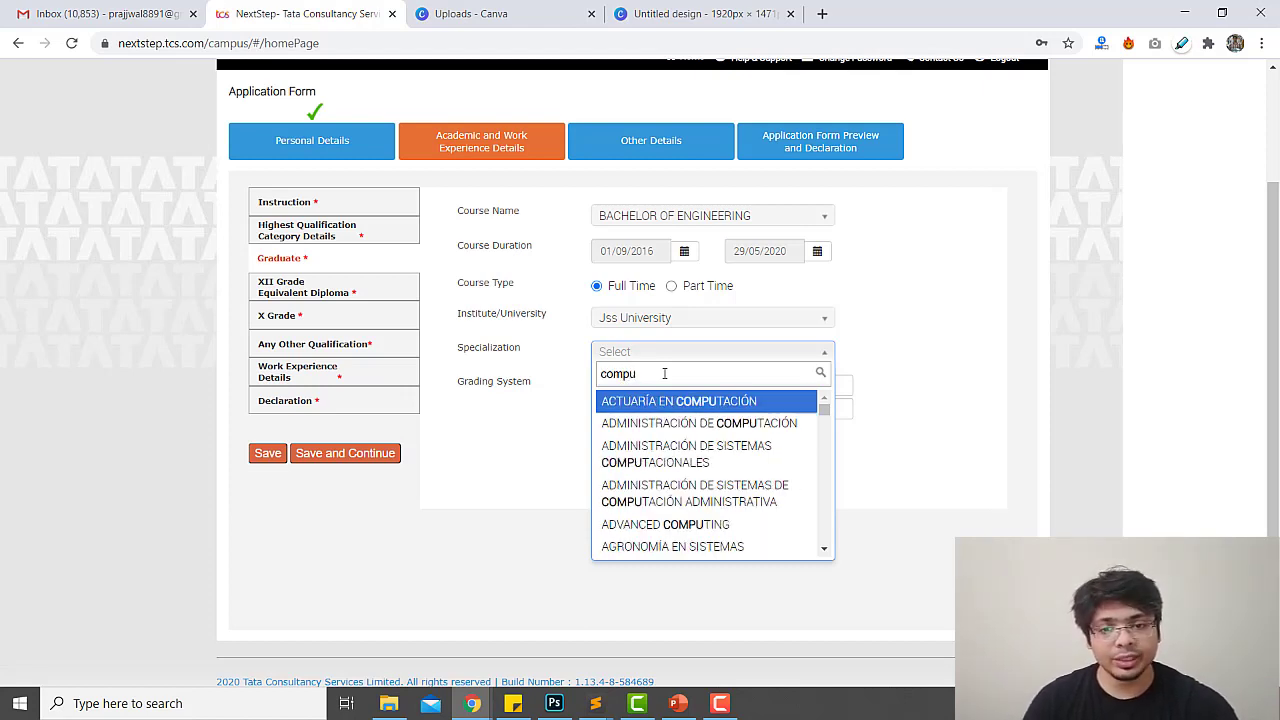
type("ter")
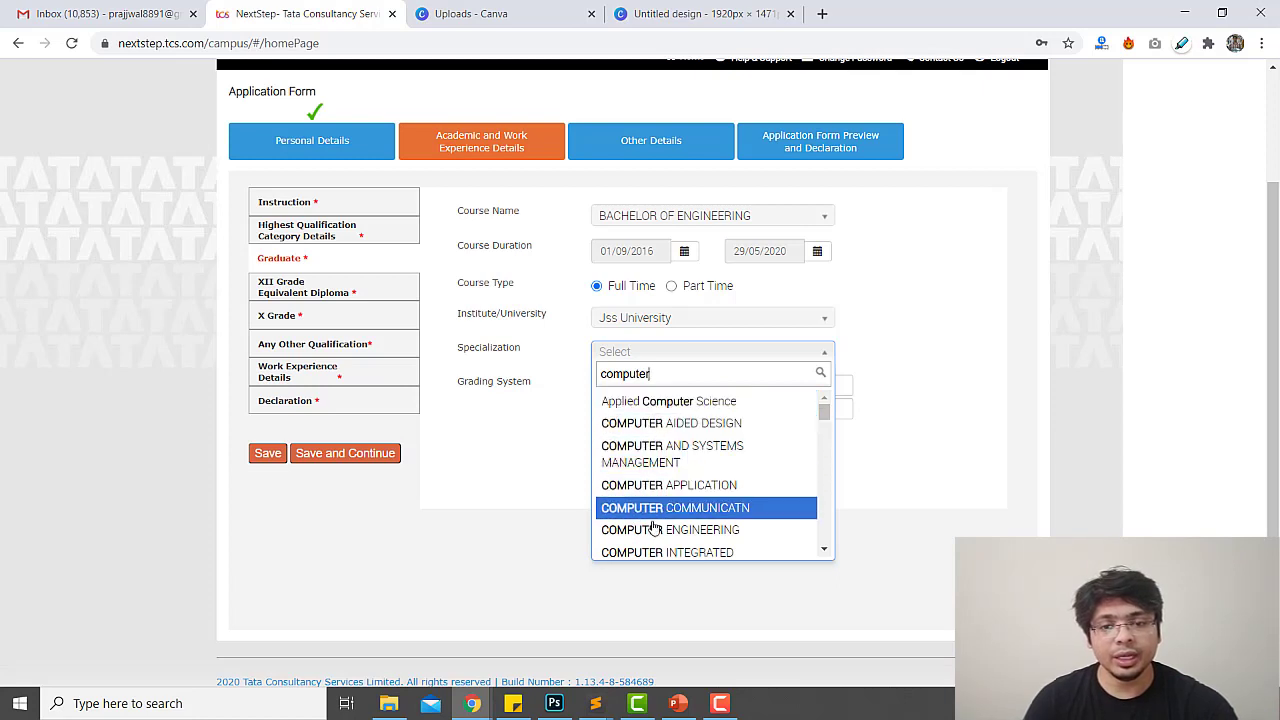
left_click(655, 529)
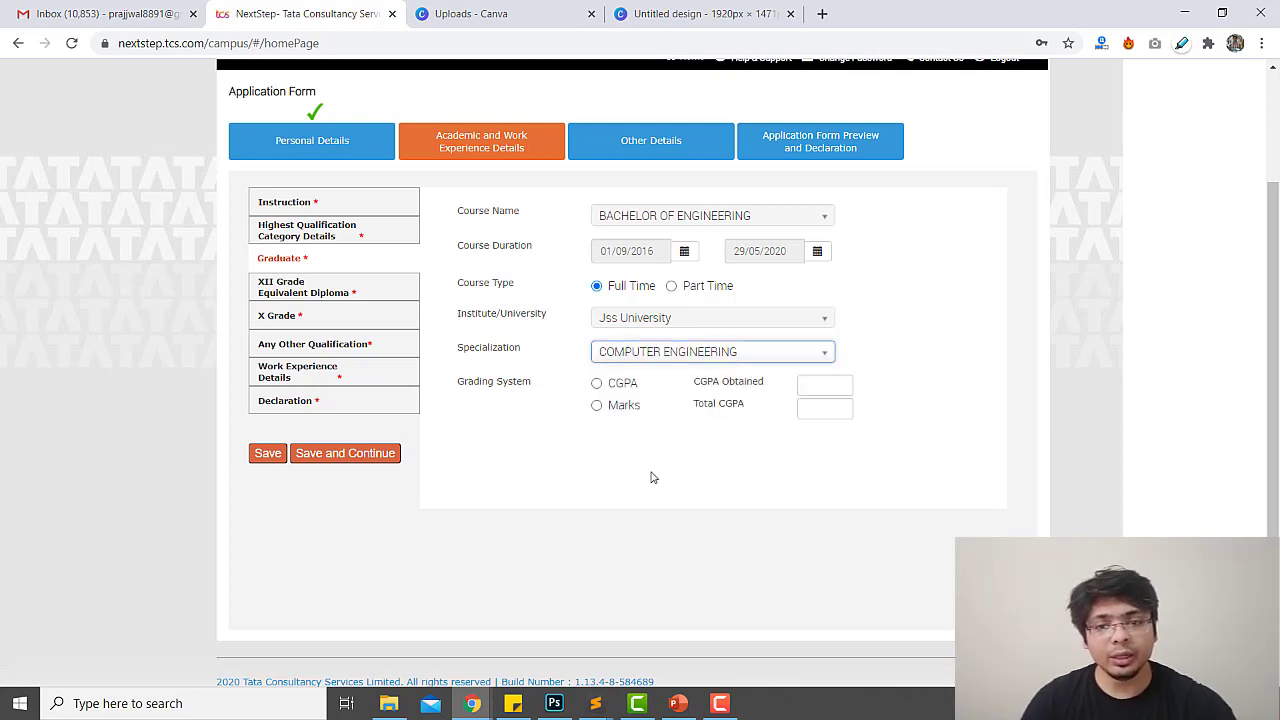
Grade by CGPA 8.2 out of 10 with 82 percent equivalent, dismissing the two-decimal warning
left_click(620, 406)
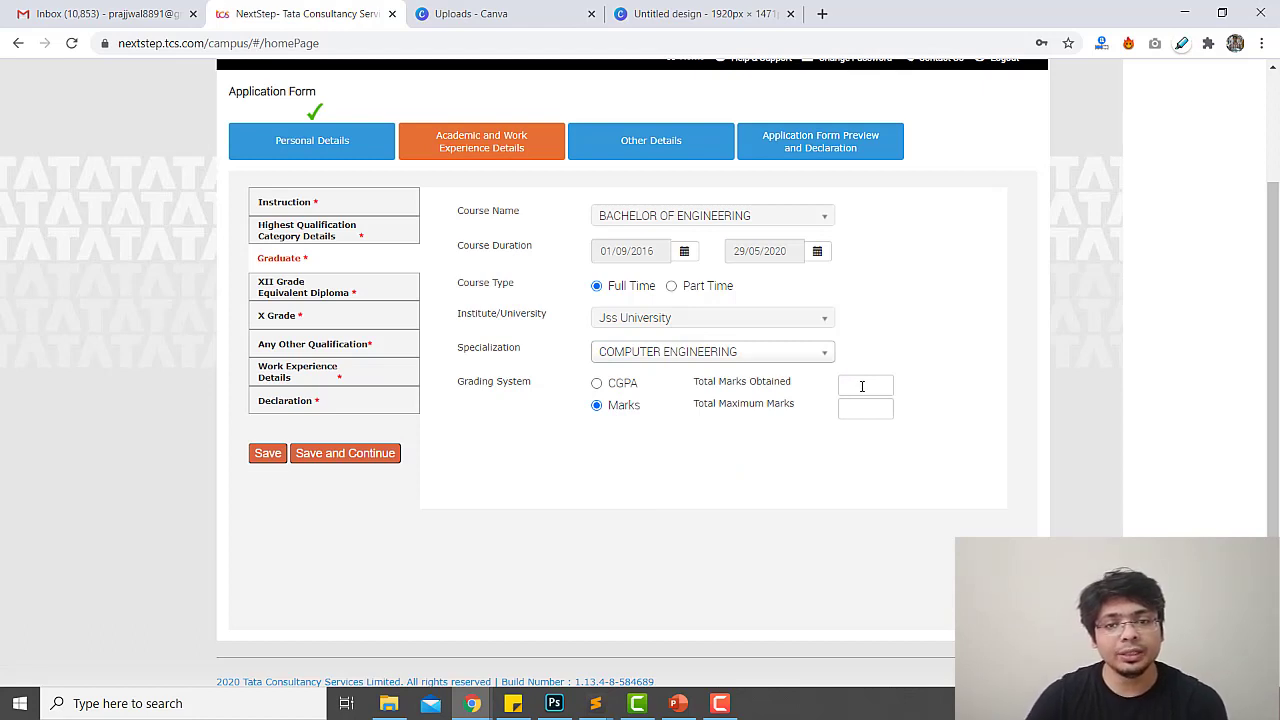
left_click(862, 386)
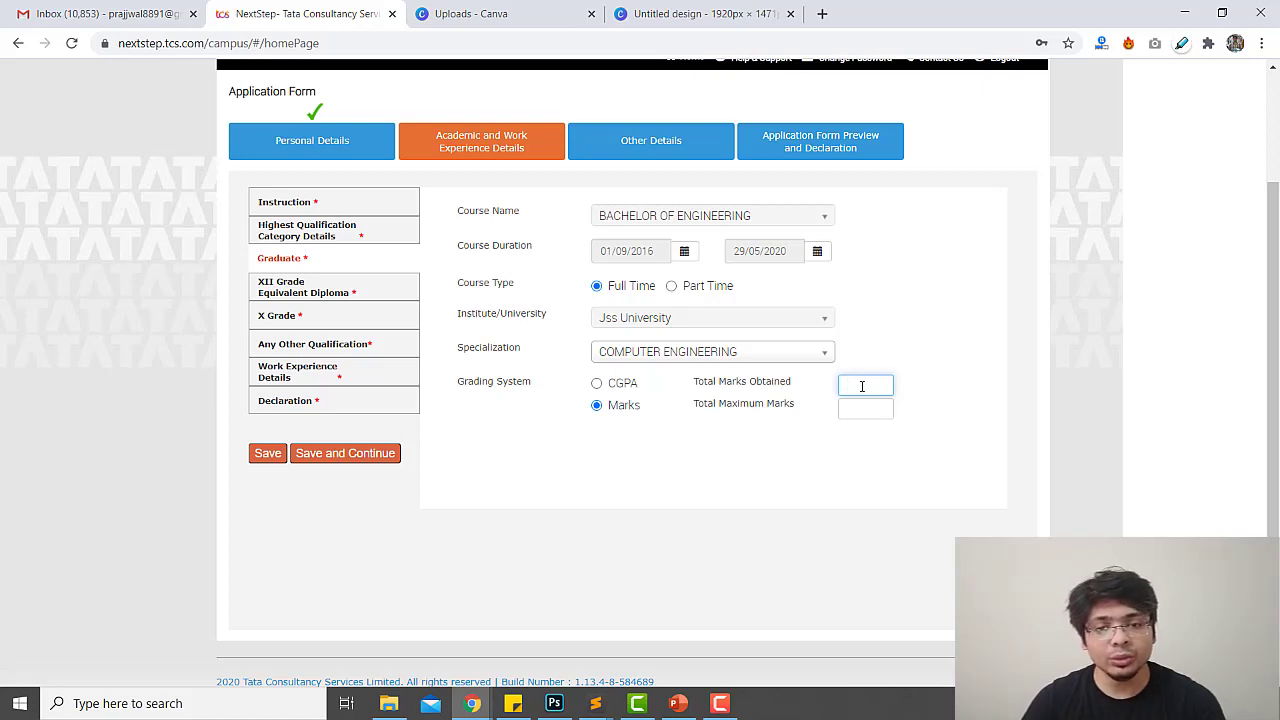
left_click(628, 384)
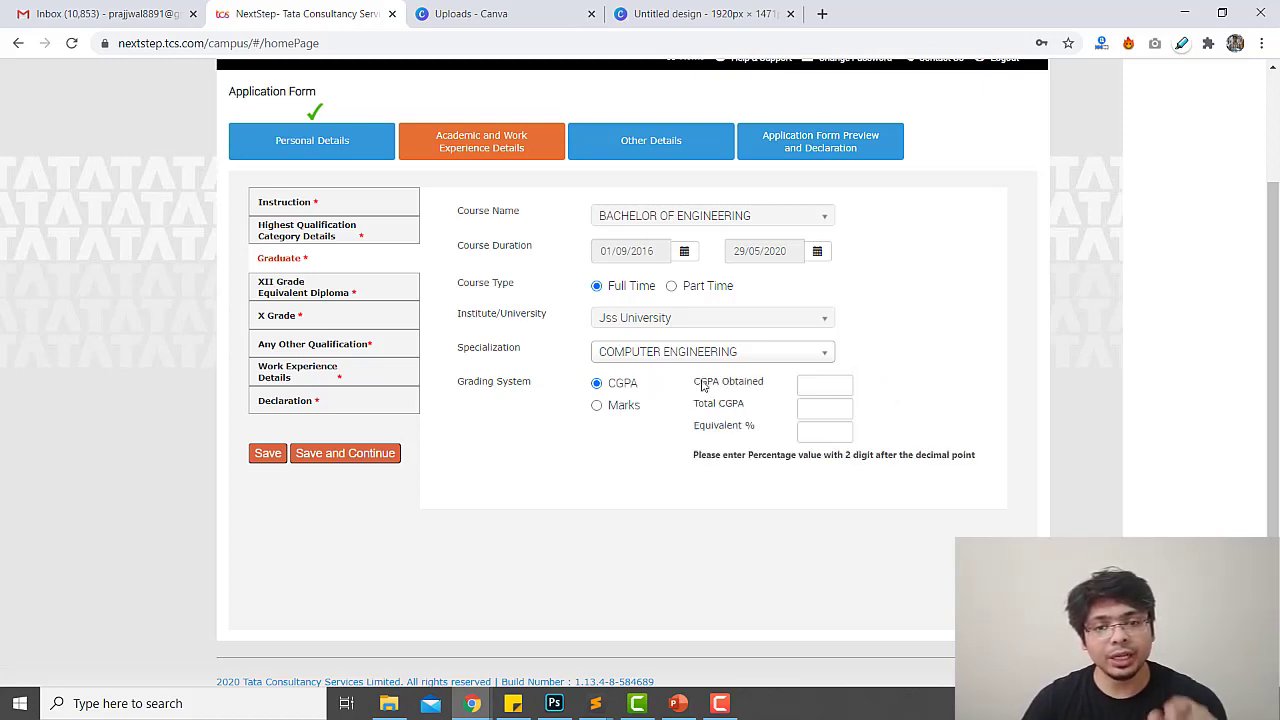
left_click(832, 385)
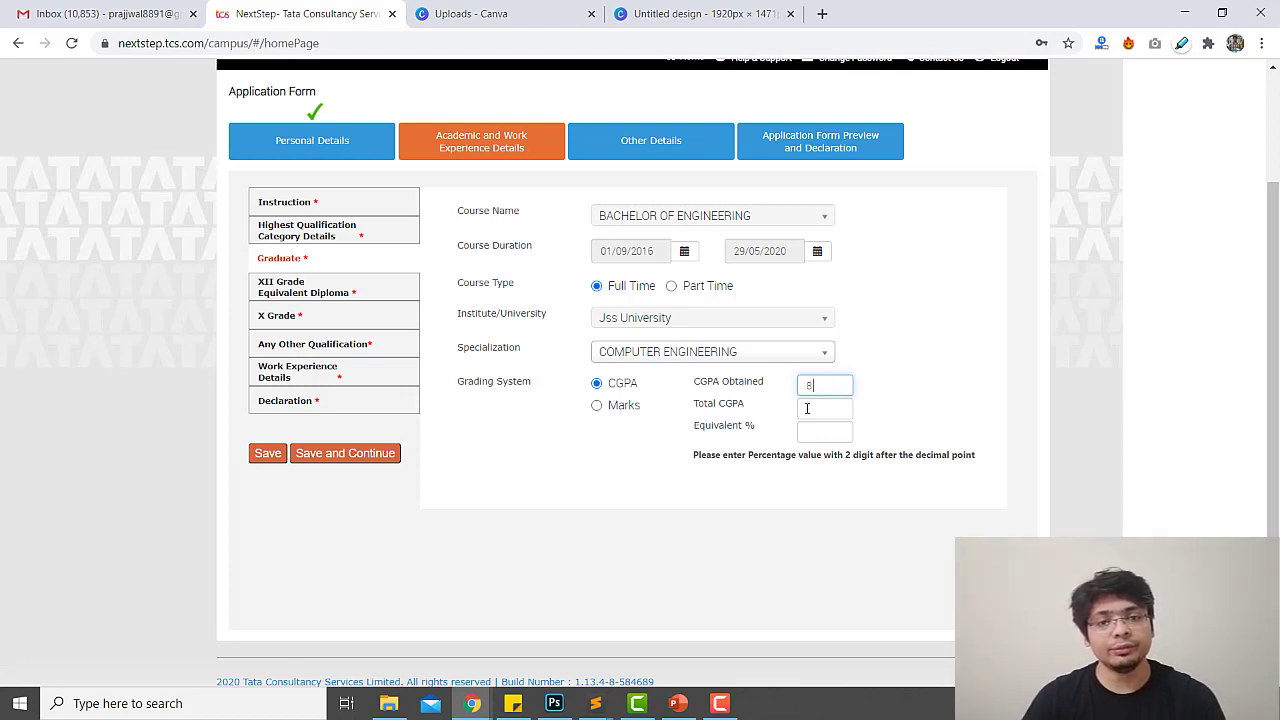
left_click(808, 417)
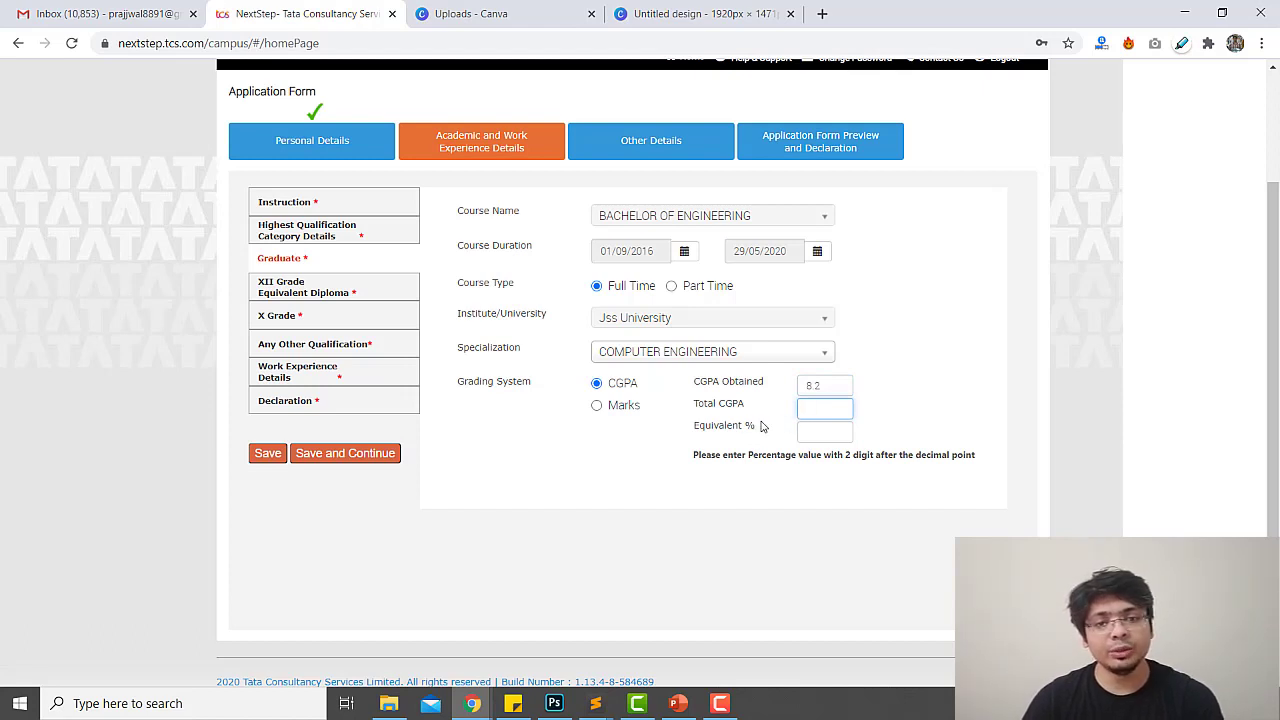
type("10")
left_click(810, 431)
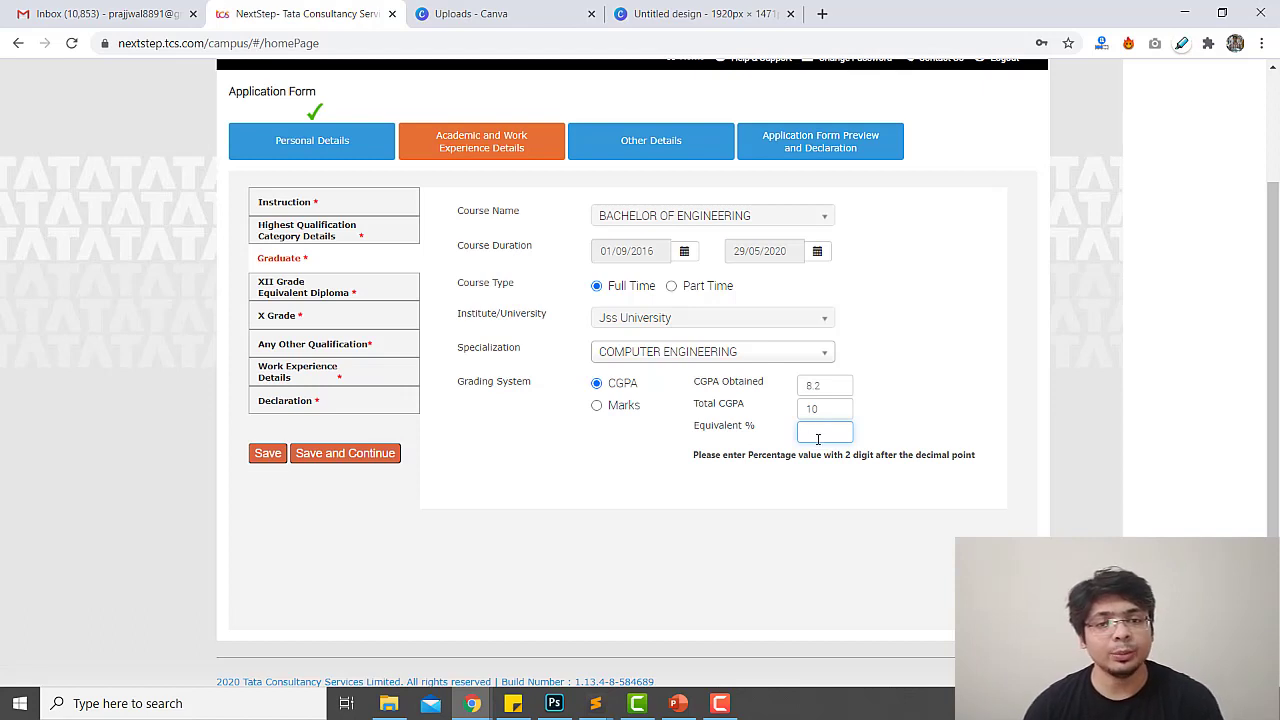
type("82")
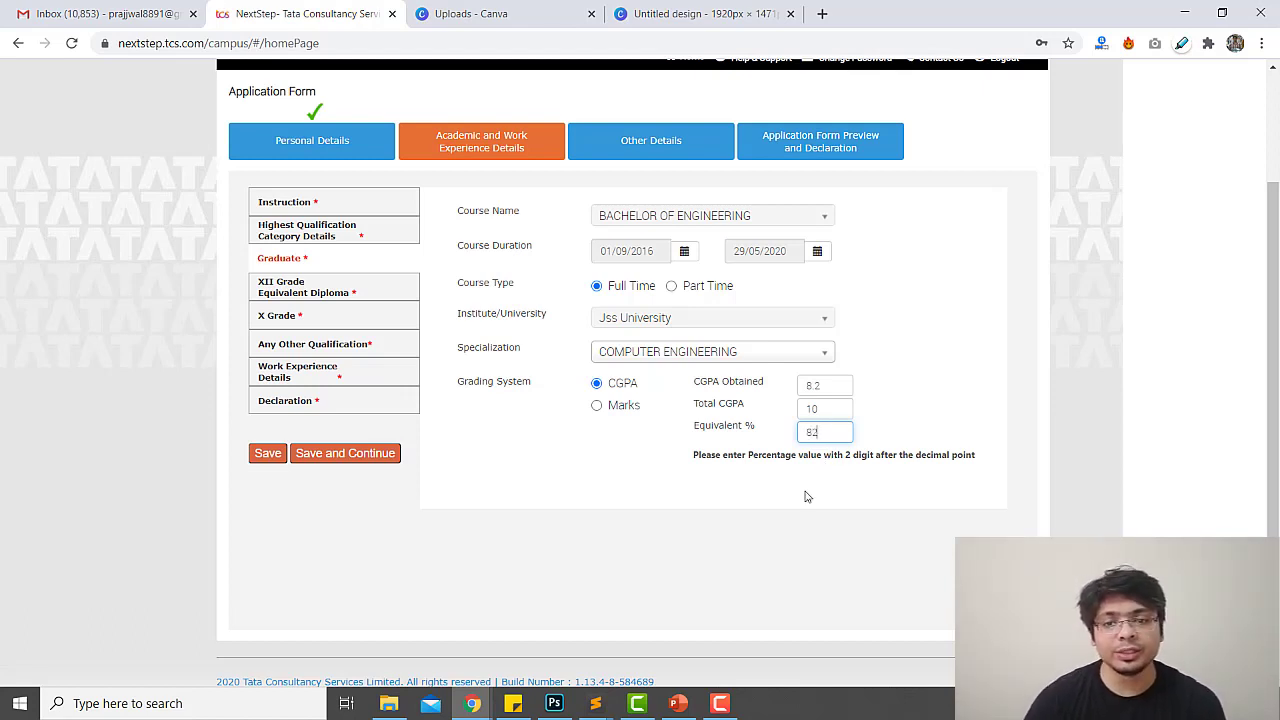
left_click(808, 497)
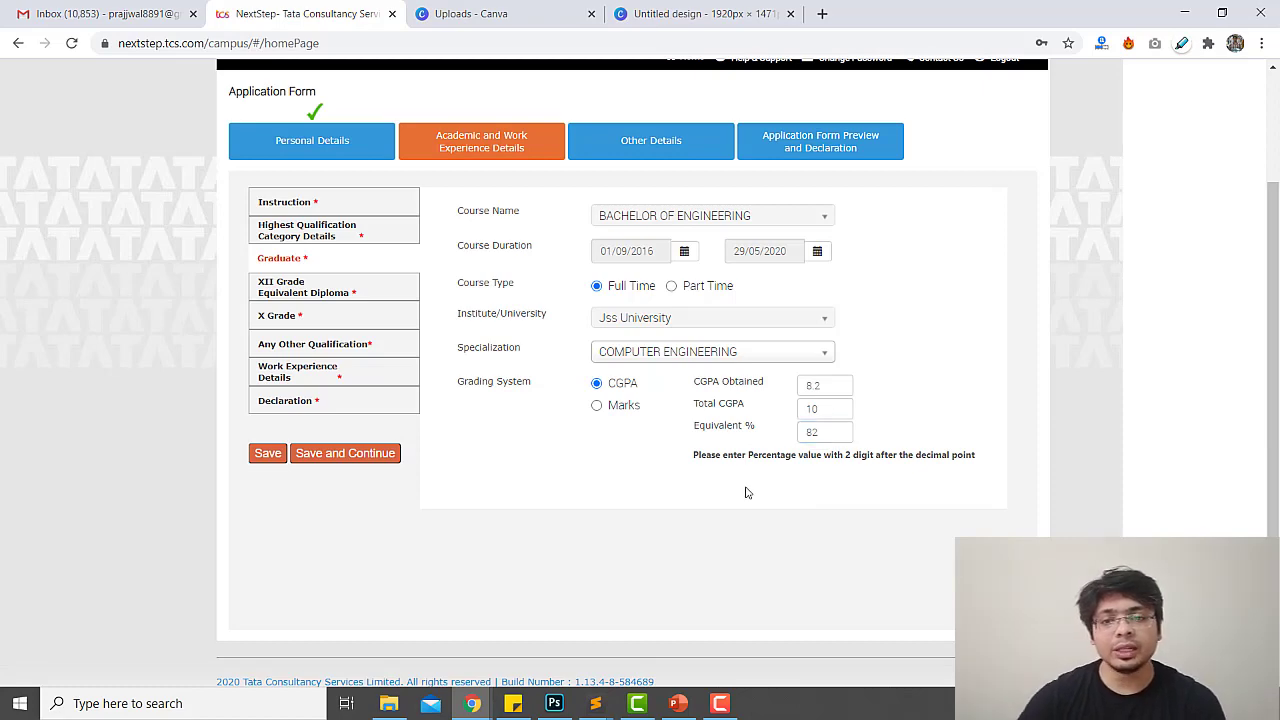
left_click(387, 455)
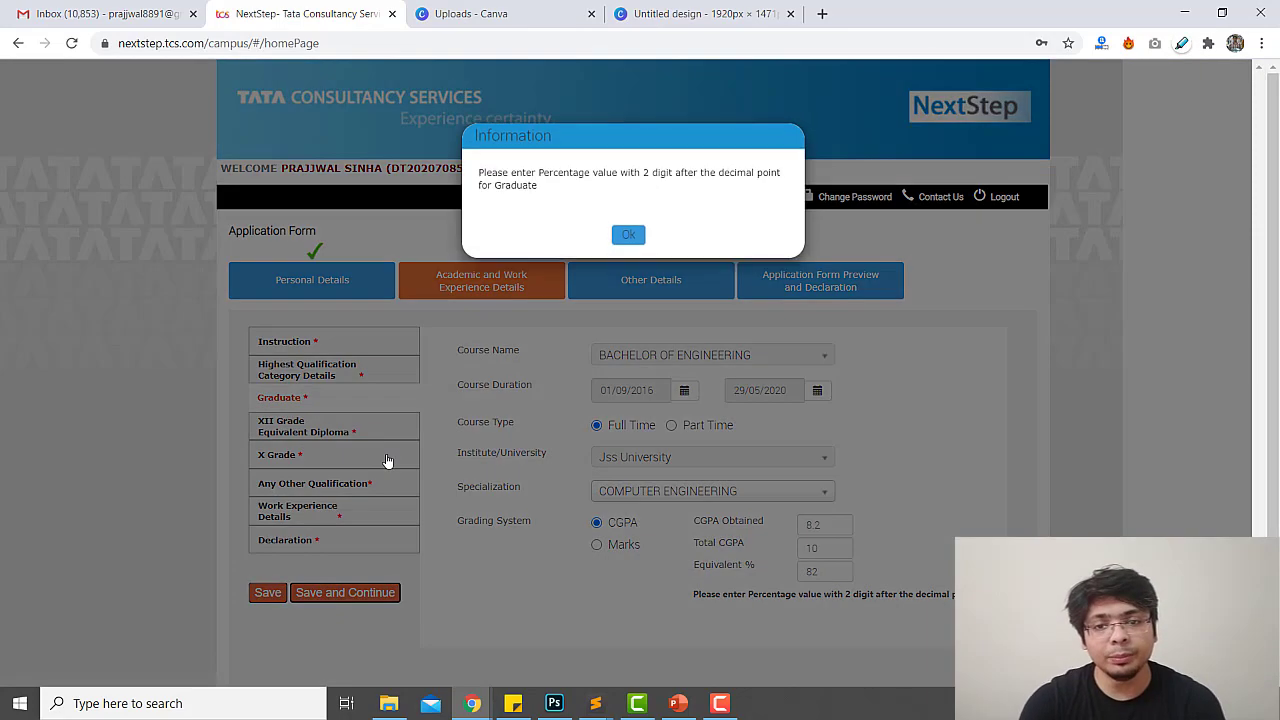
left_click(627, 242)
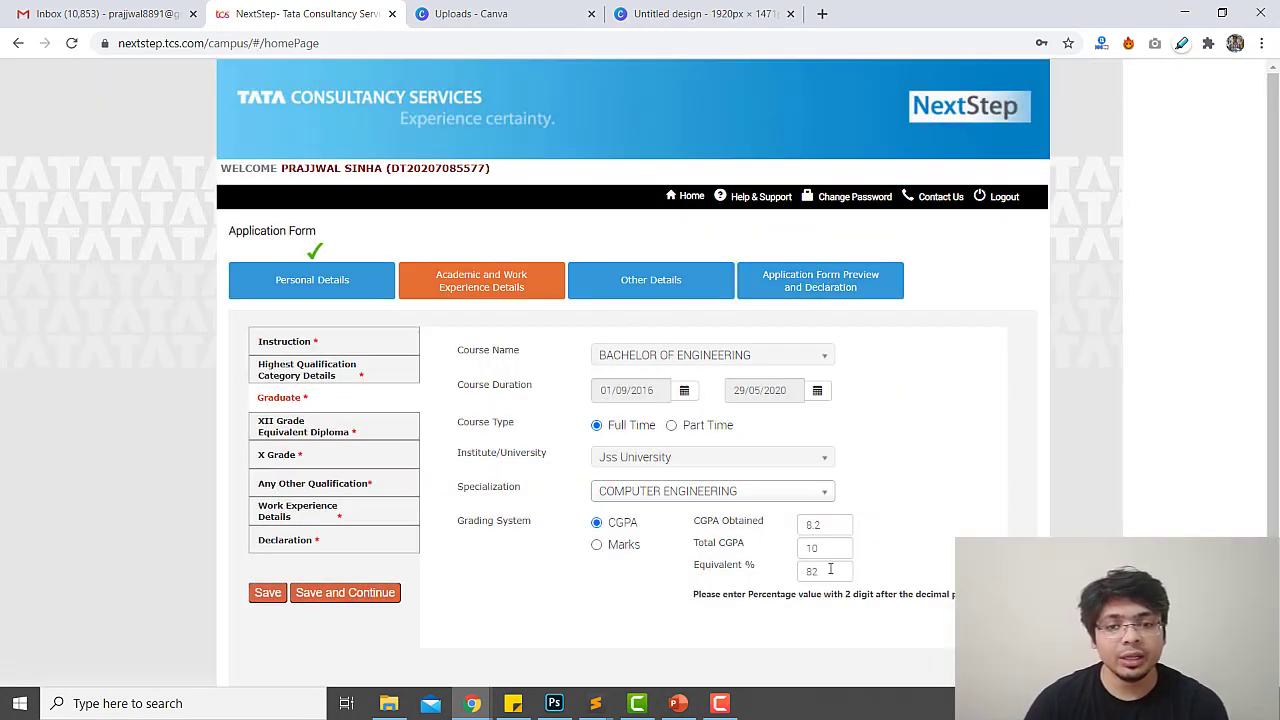
left_click(829, 569)
Complete the equivalent percentage as 82.00, save the Graduate details and choose XII Grade
type(".00")
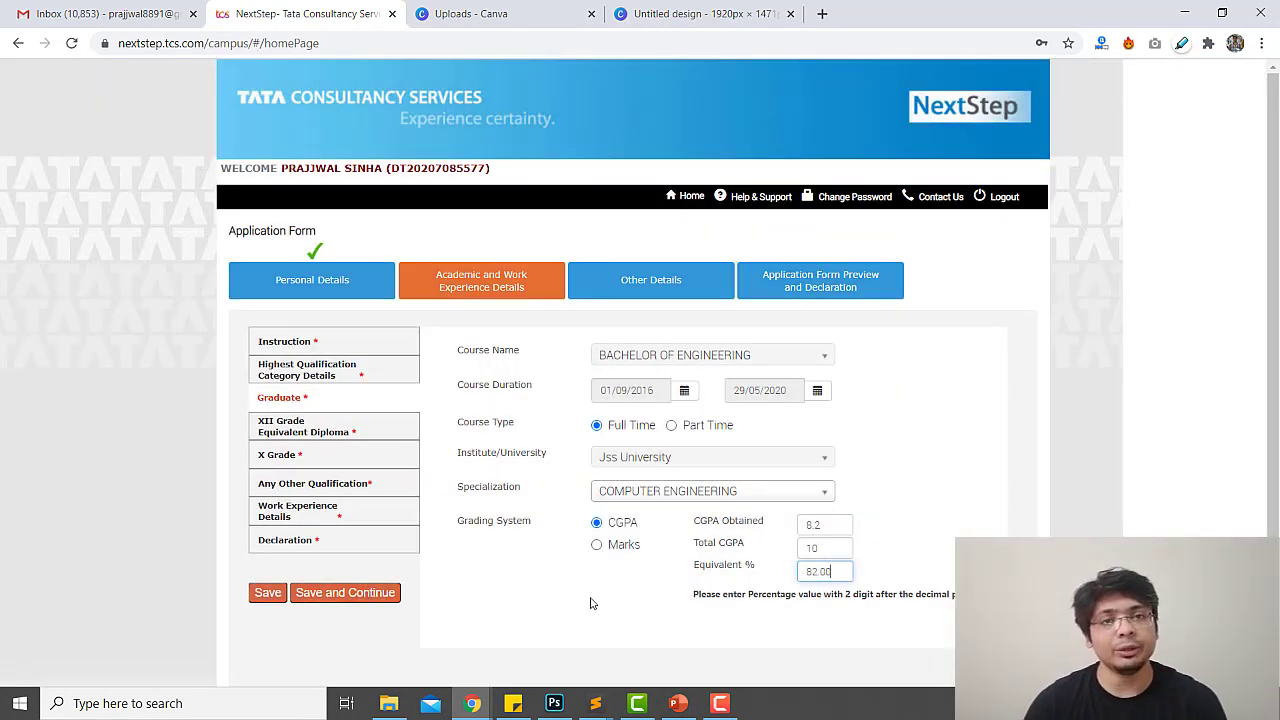
left_click(355, 594)
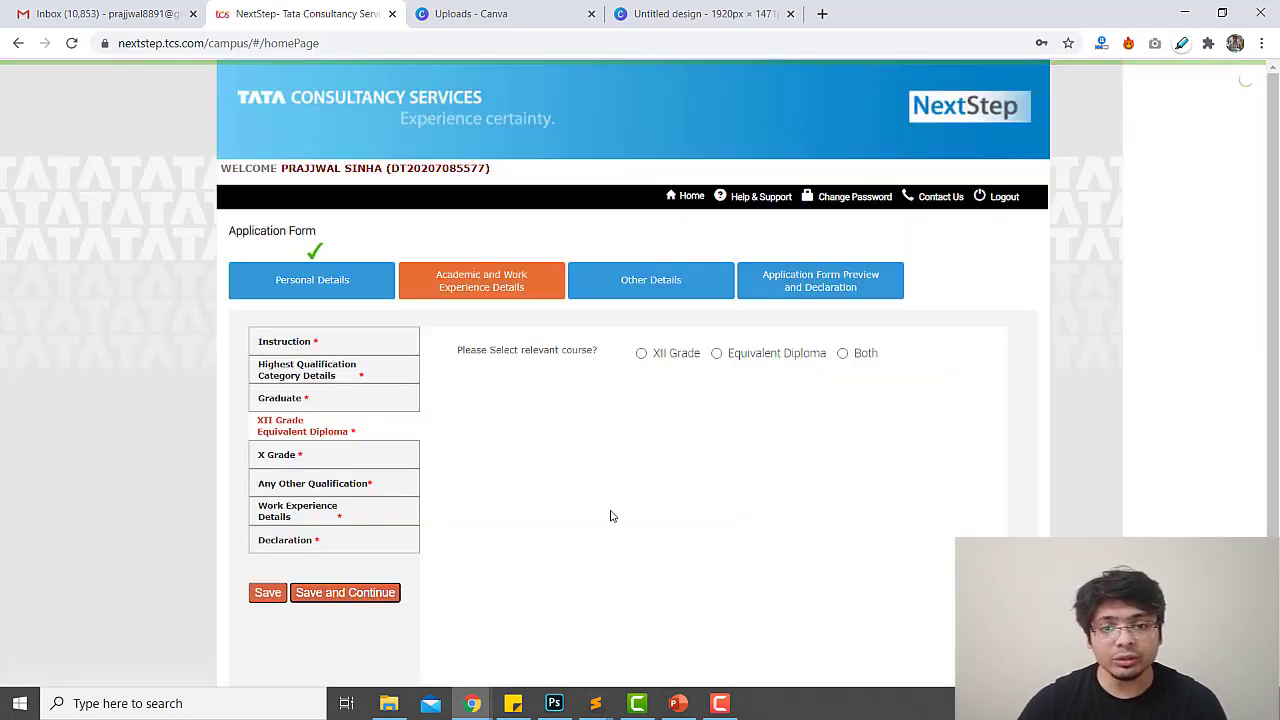
left_click(677, 358)
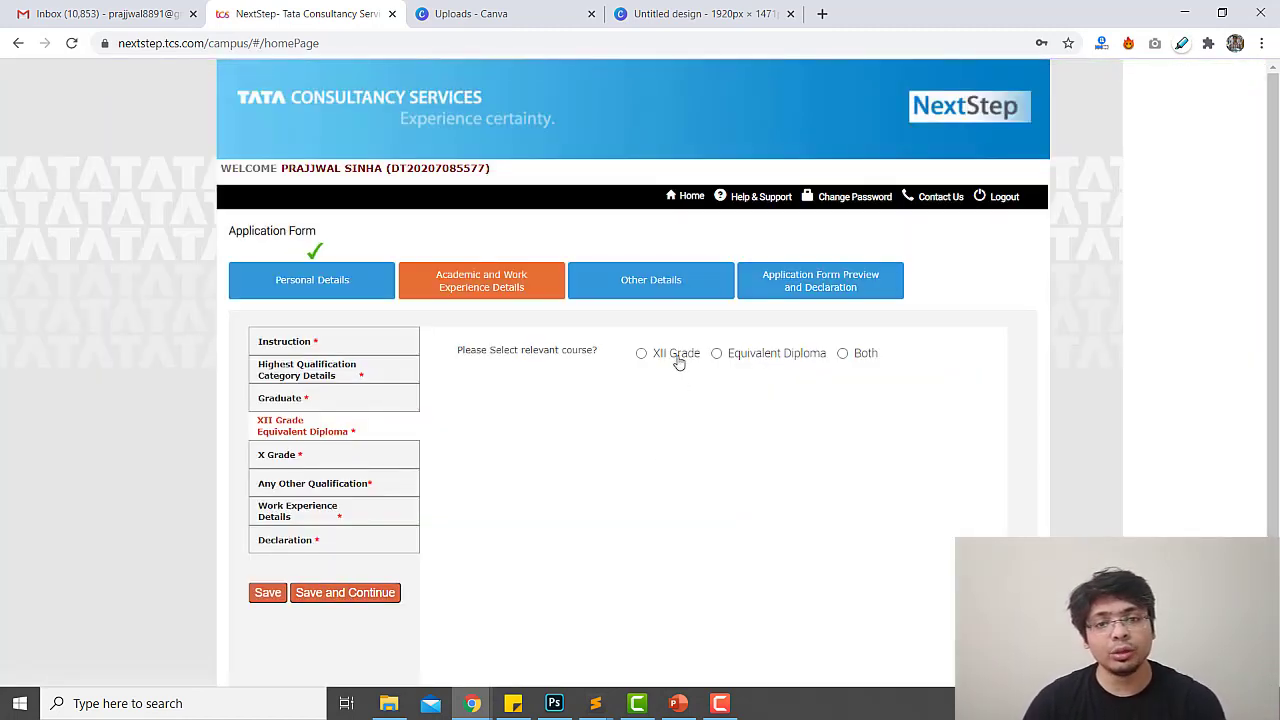
Enter XII specialization PCMB and institute DAV Public School
left_click(659, 407)
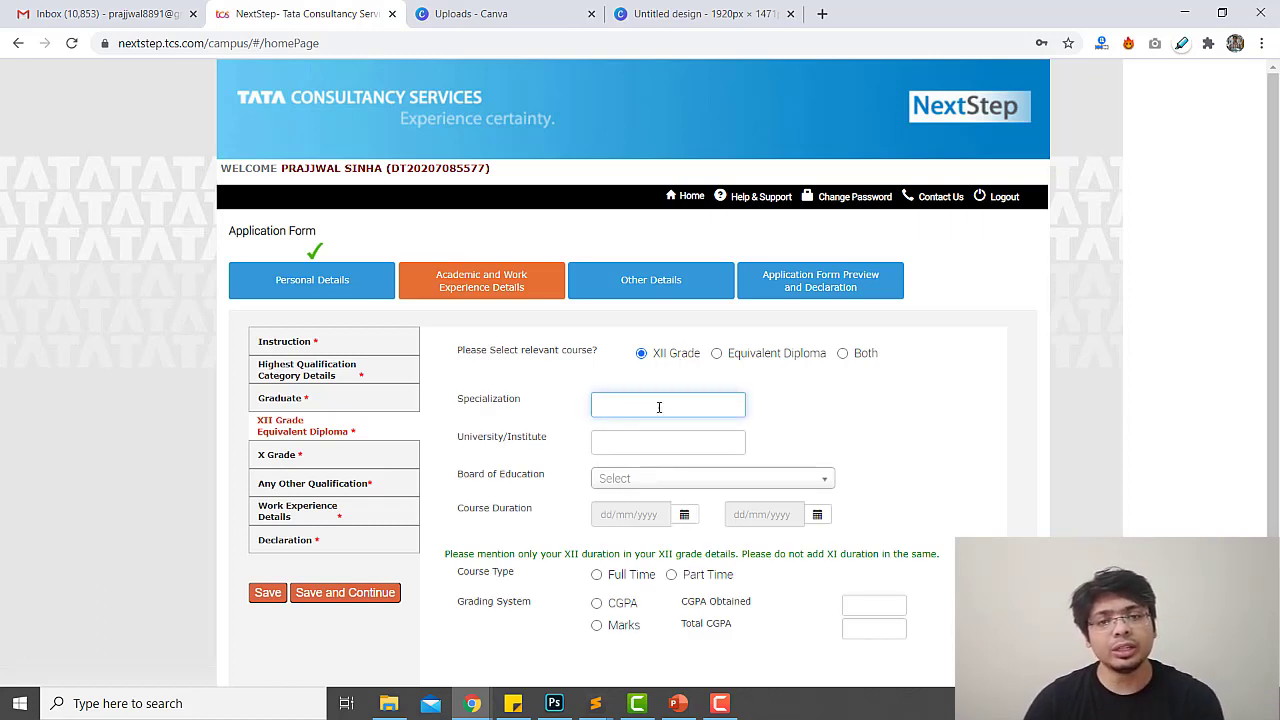
type("PCMB")
key("Tab")
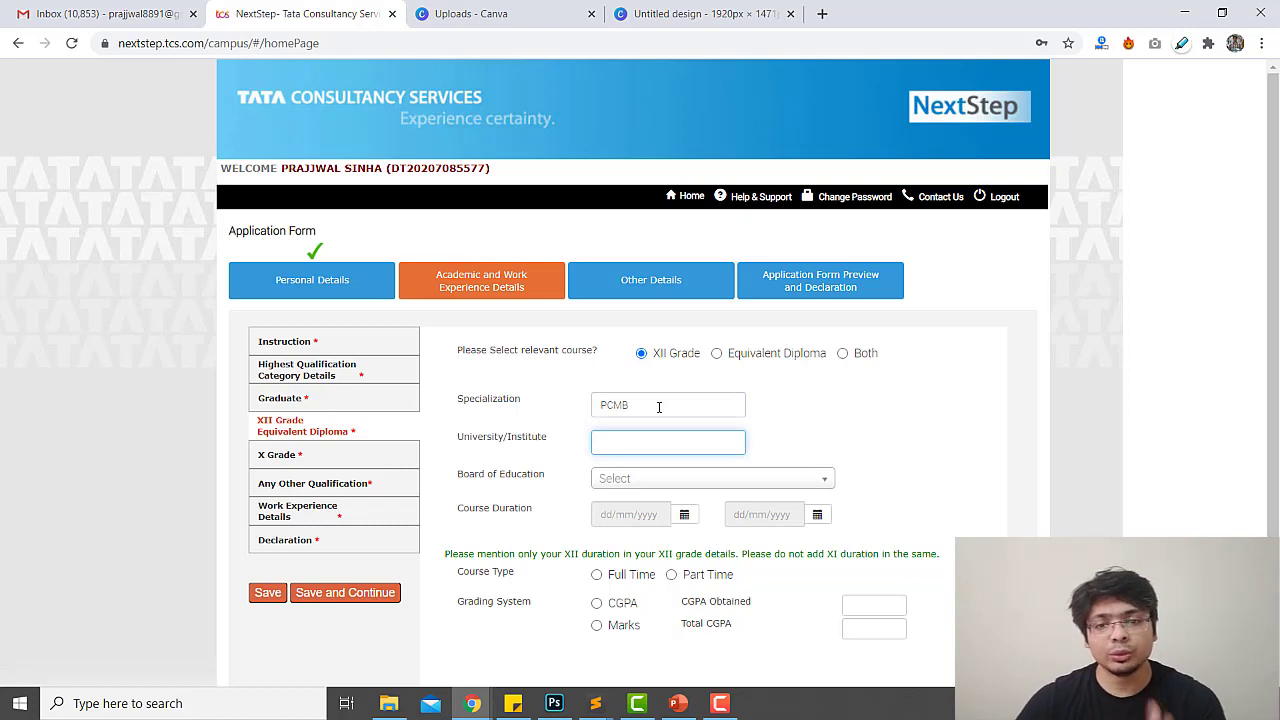
type("DAV")
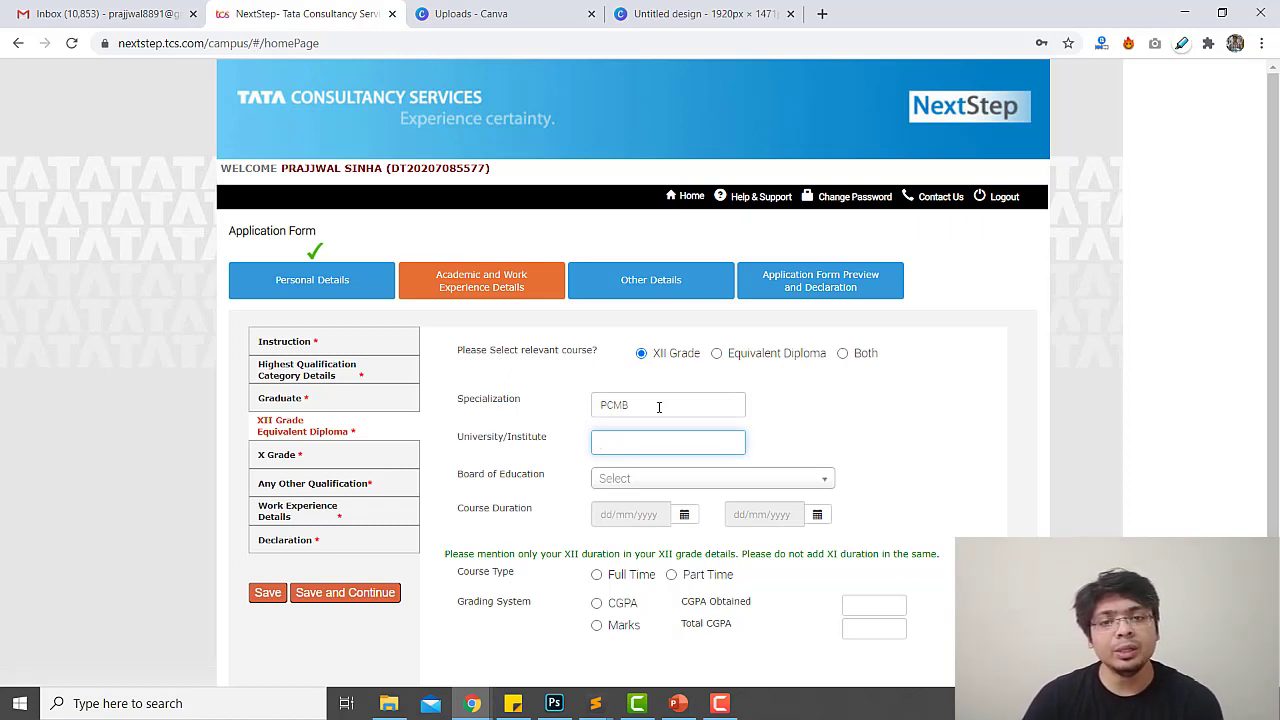
type("DA")
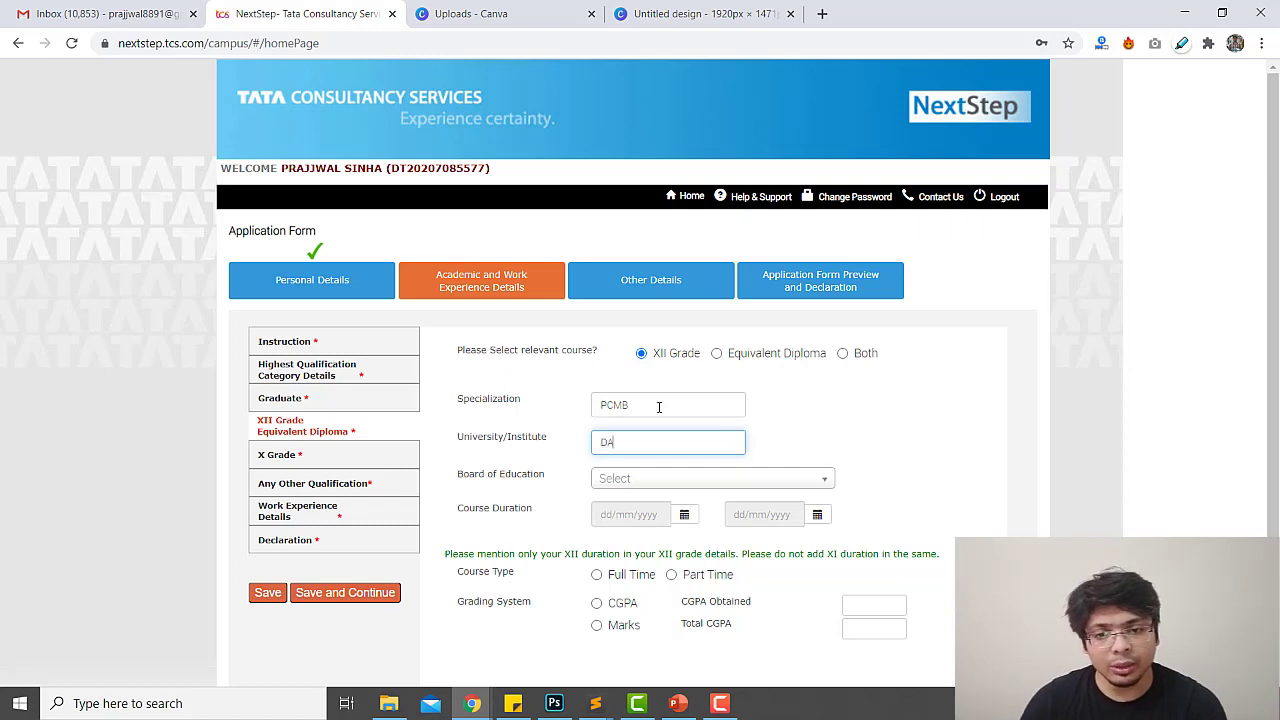
type("V Public Sch")
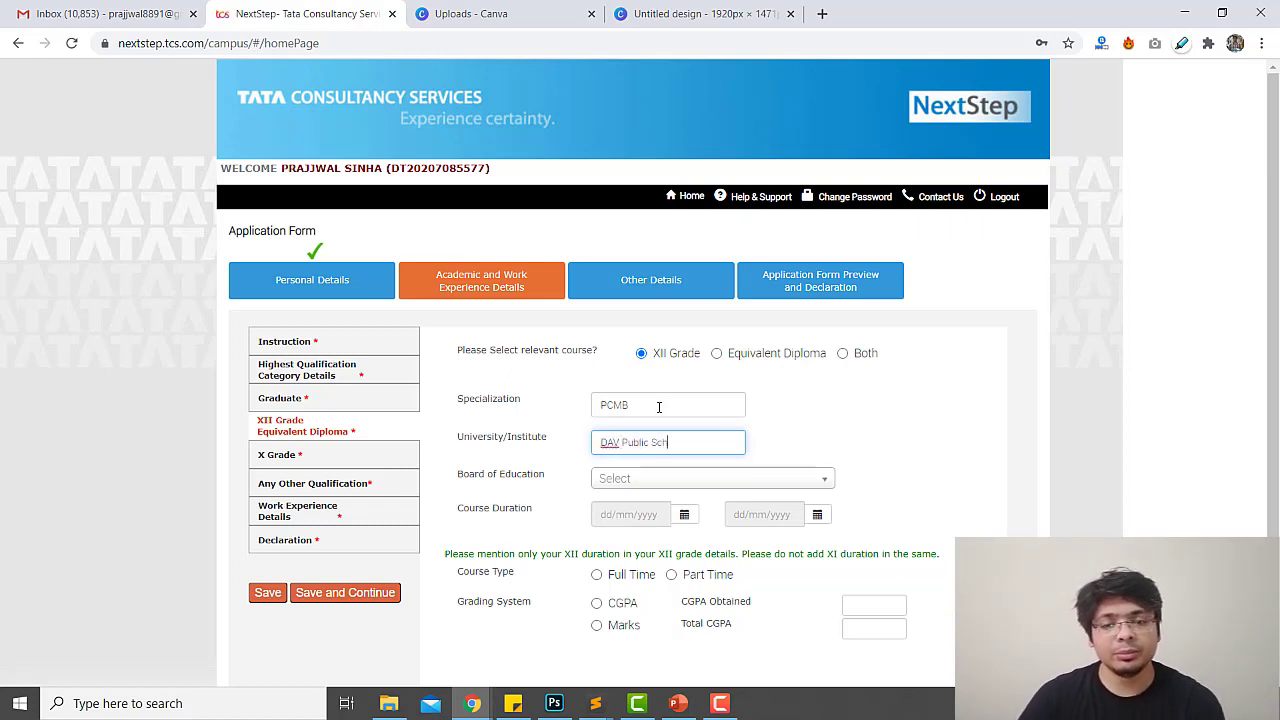
type("ool")
key("Tab")
key("Return")
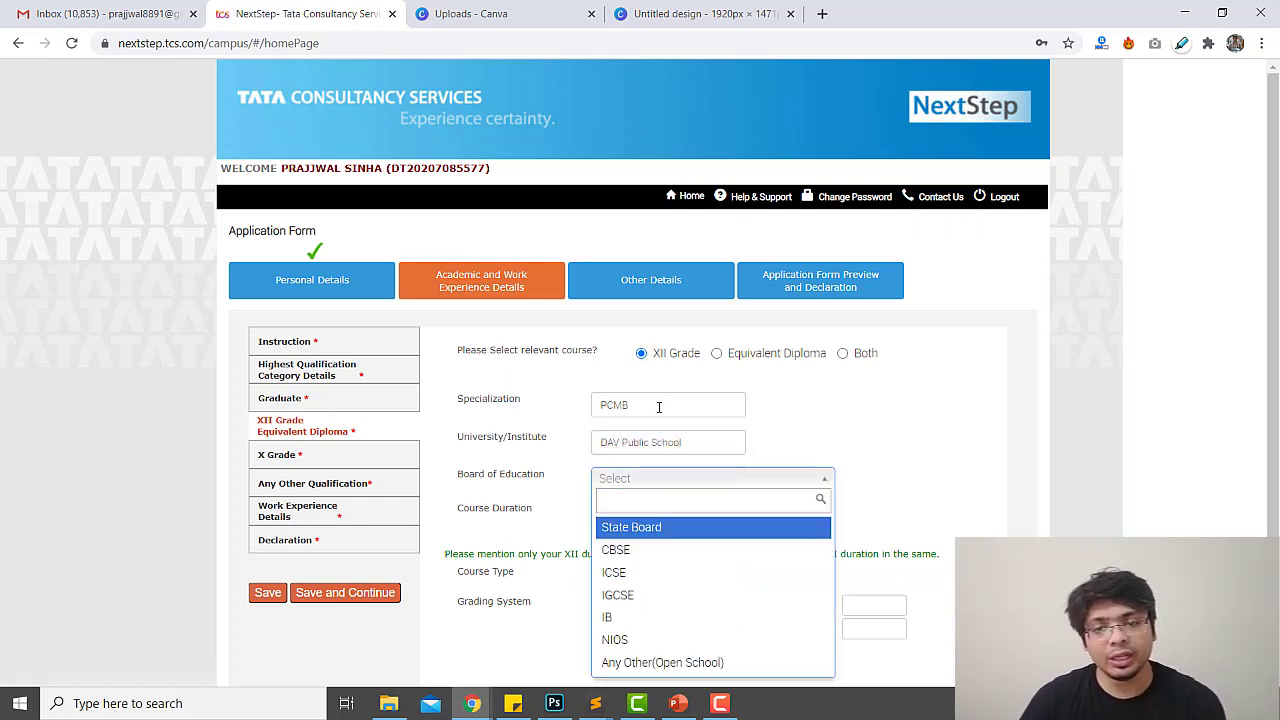
Choose CBSE as the XII board and set the start date to 02/06/2014
key("Down")
key("Return")
key("Tab")
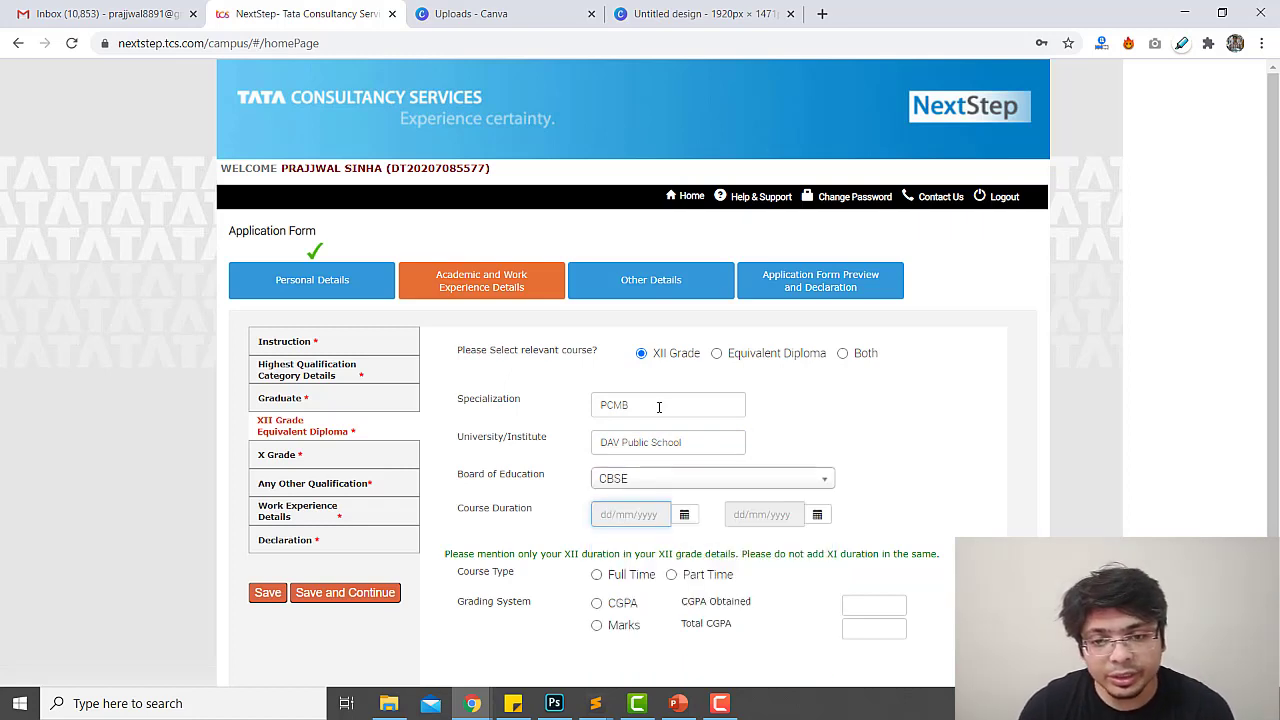
left_click(684, 514)
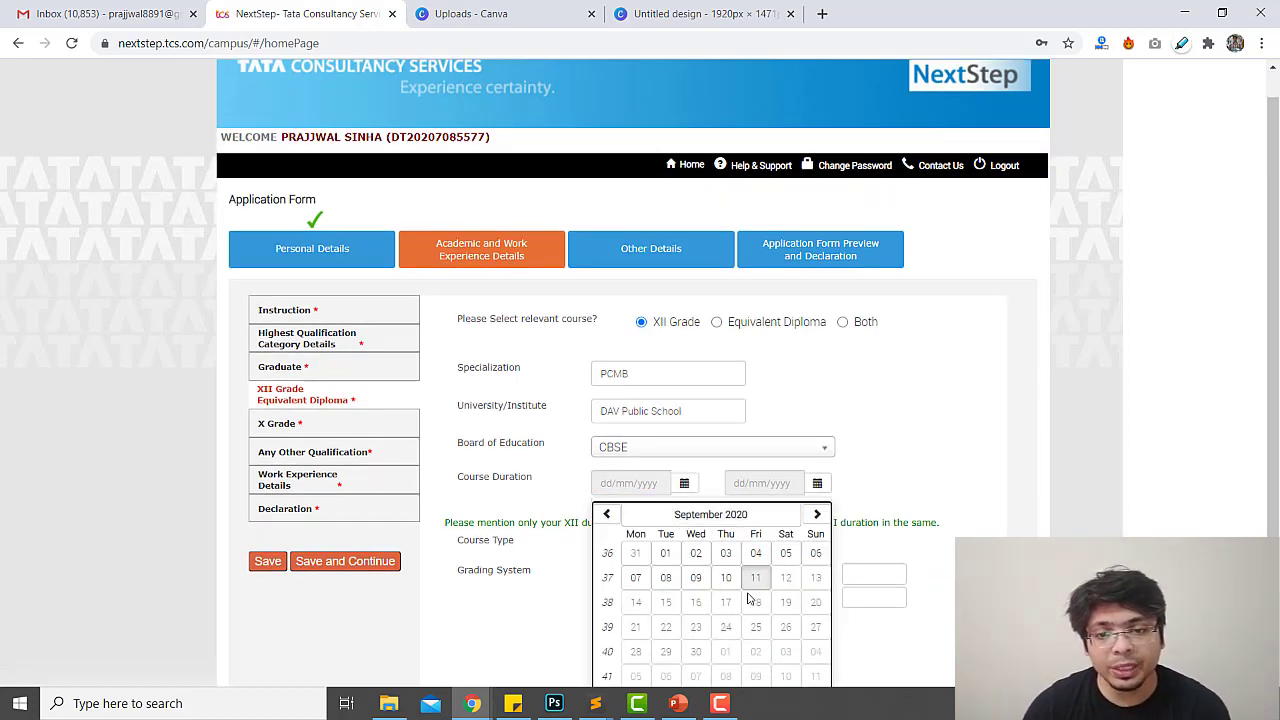
left_click(714, 515)
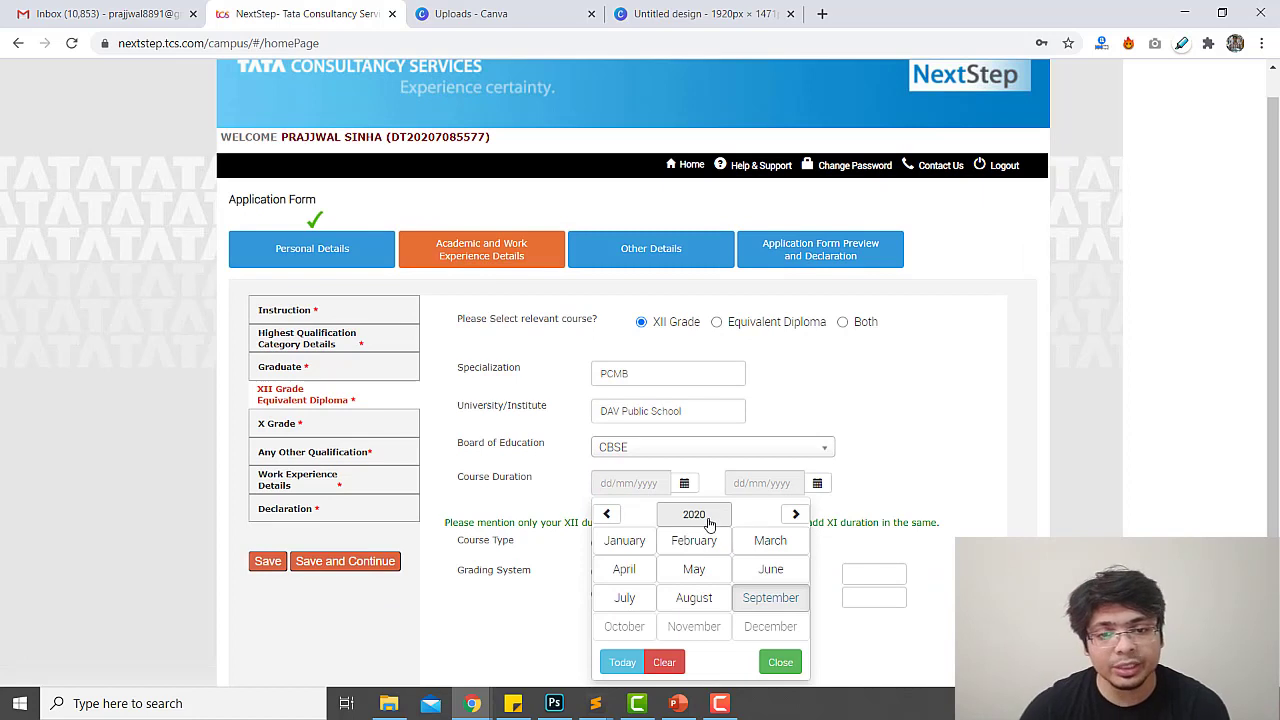
left_click(709, 521)
left_click(755, 592)
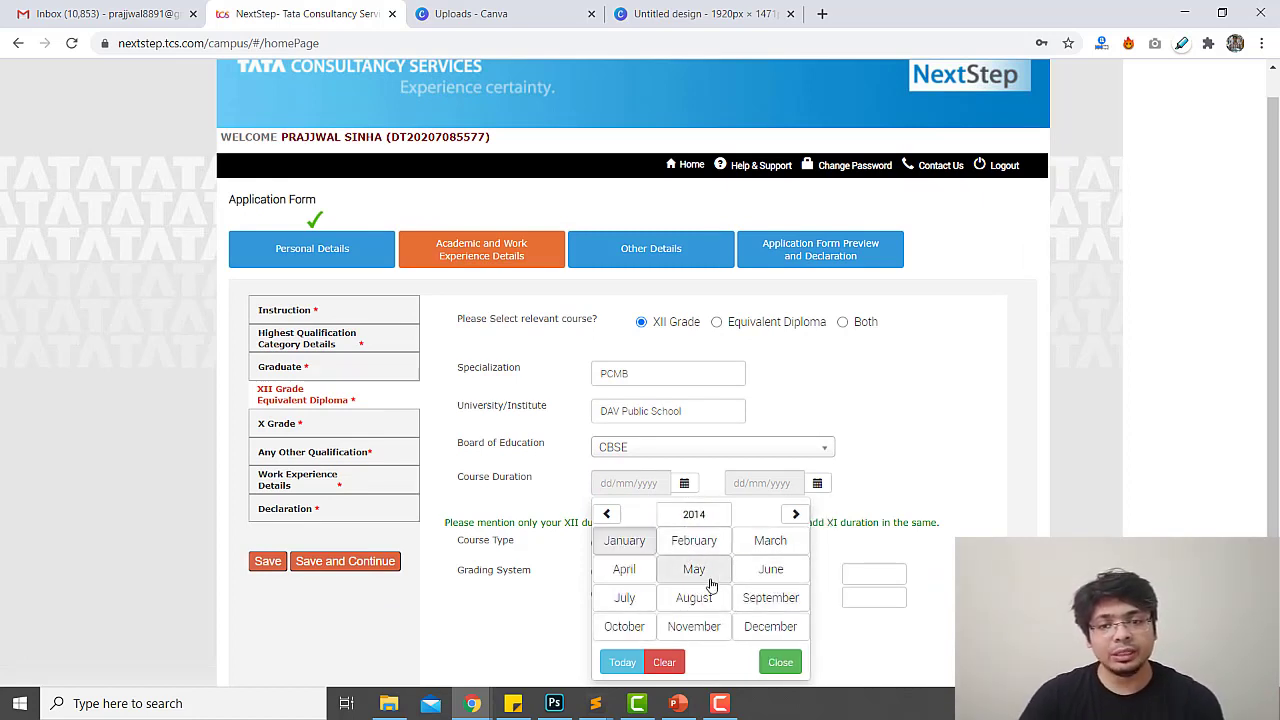
left_click(770, 569)
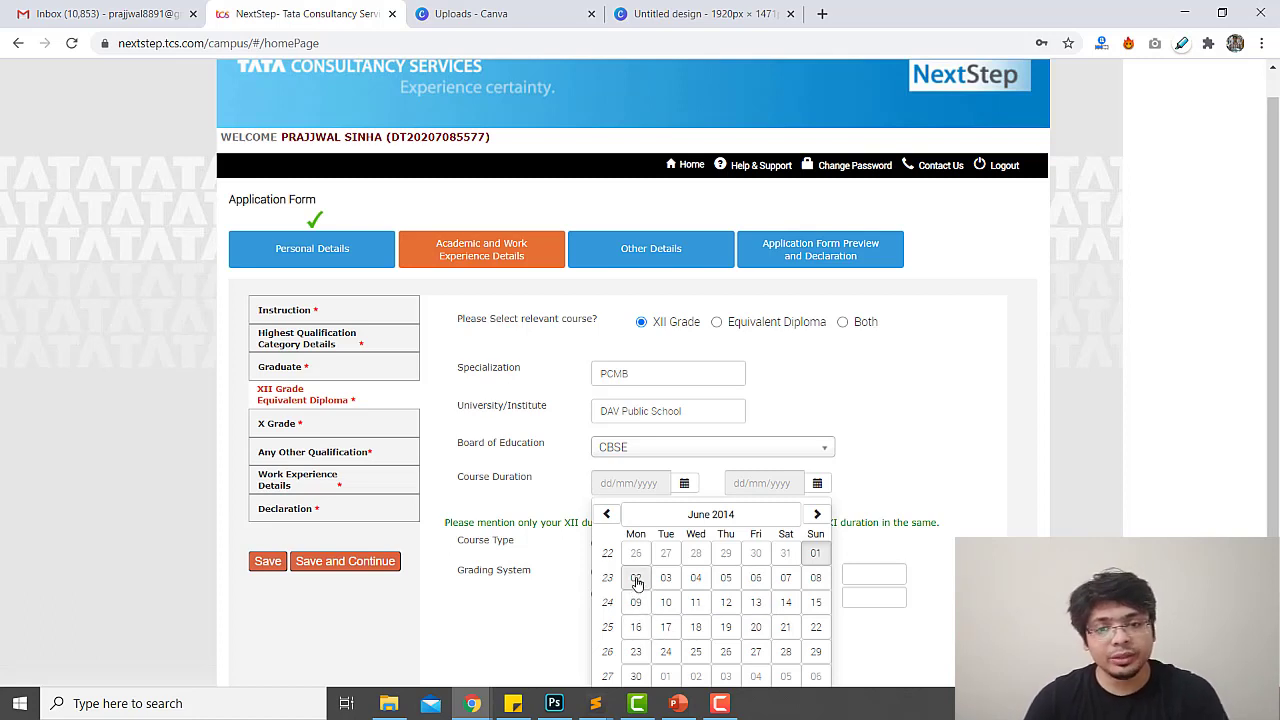
left_click(637, 582)
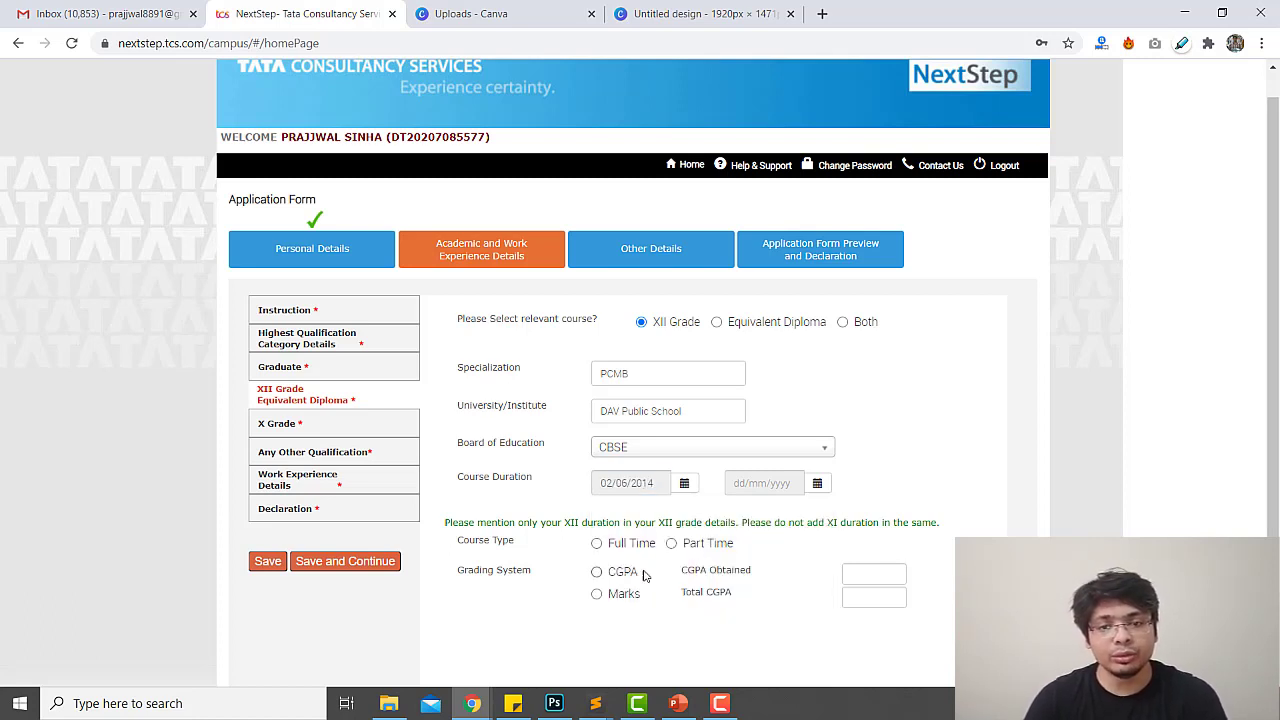
Set the XII course end date to 30/03/2016
left_click(817, 483)
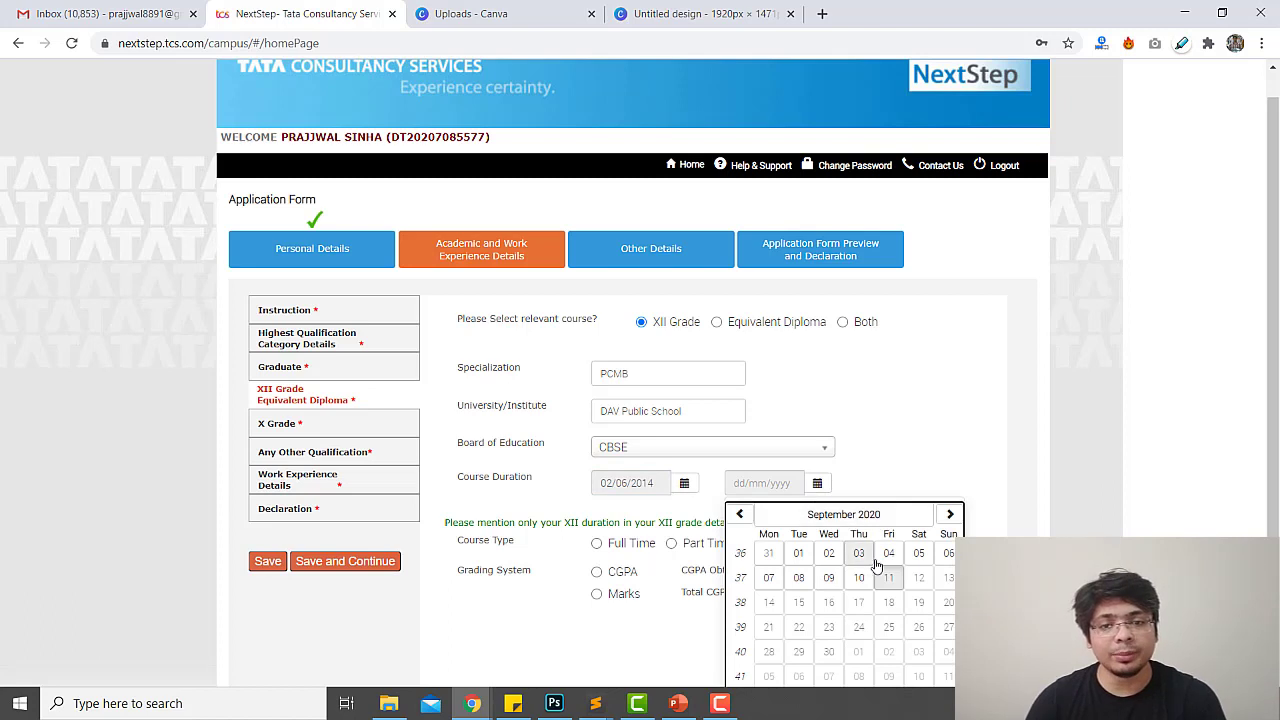
left_click(818, 516)
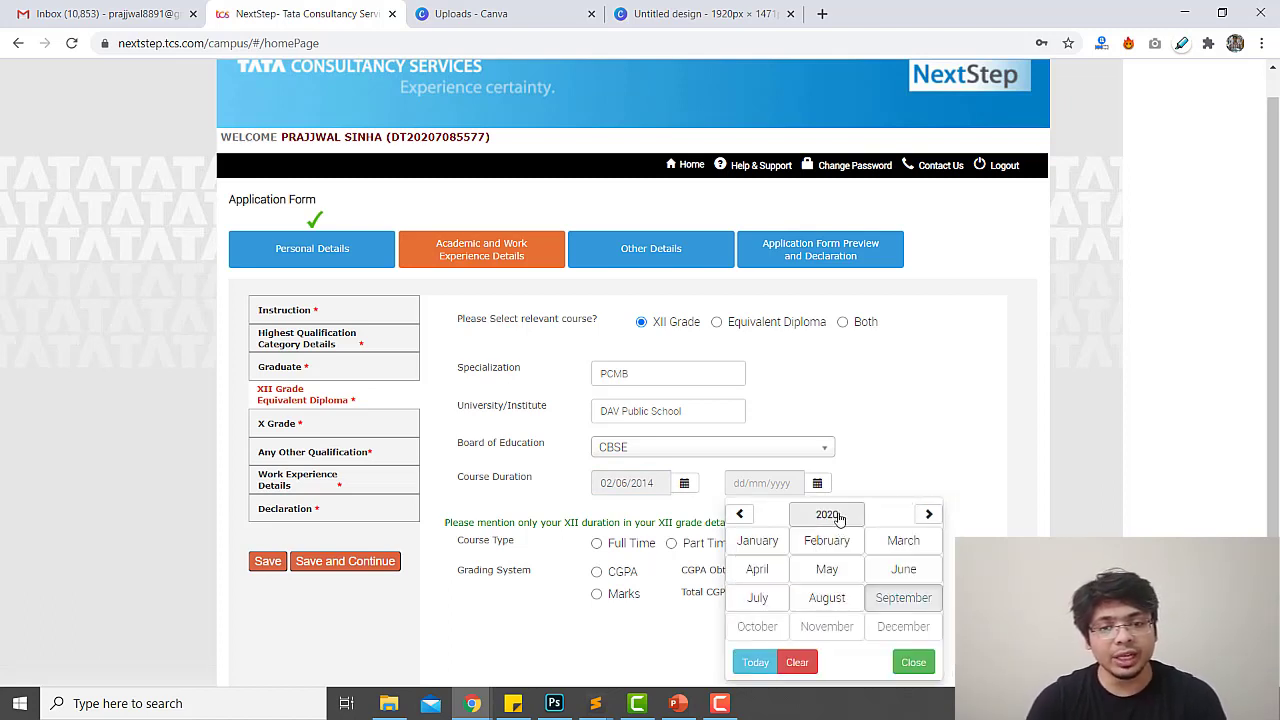
left_click(838, 516)
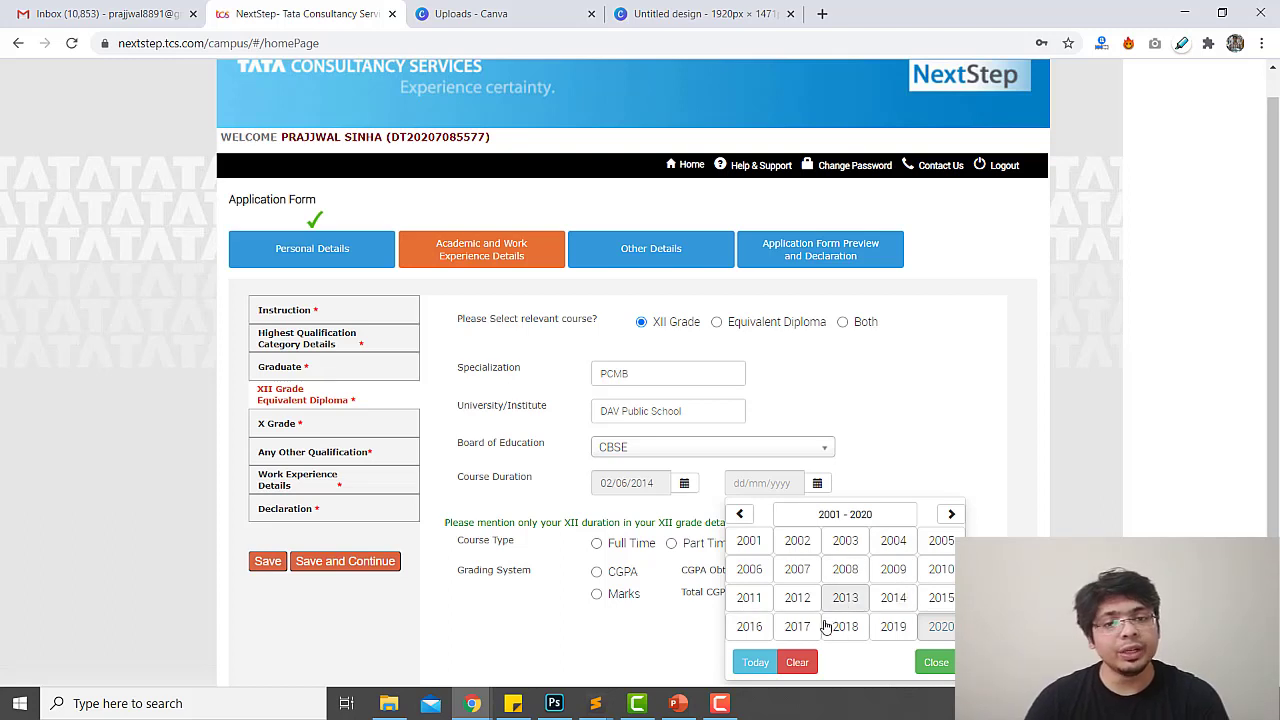
left_click(749, 626)
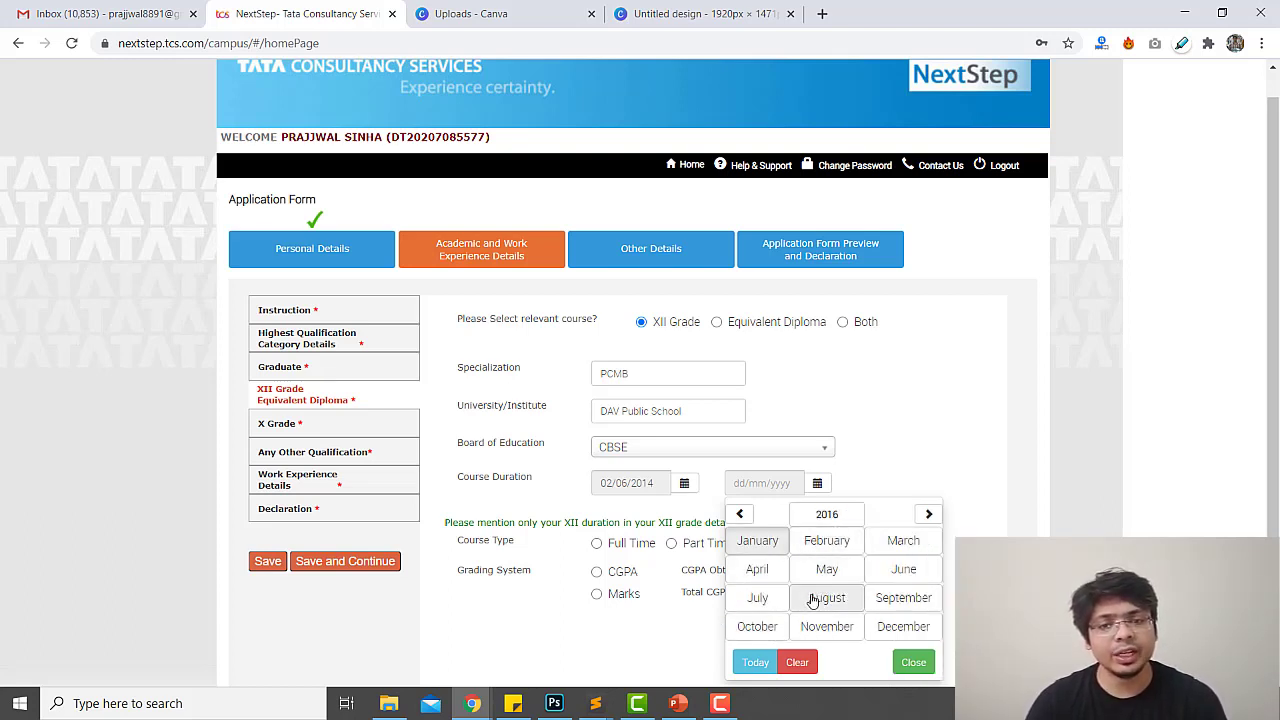
left_click(900, 543)
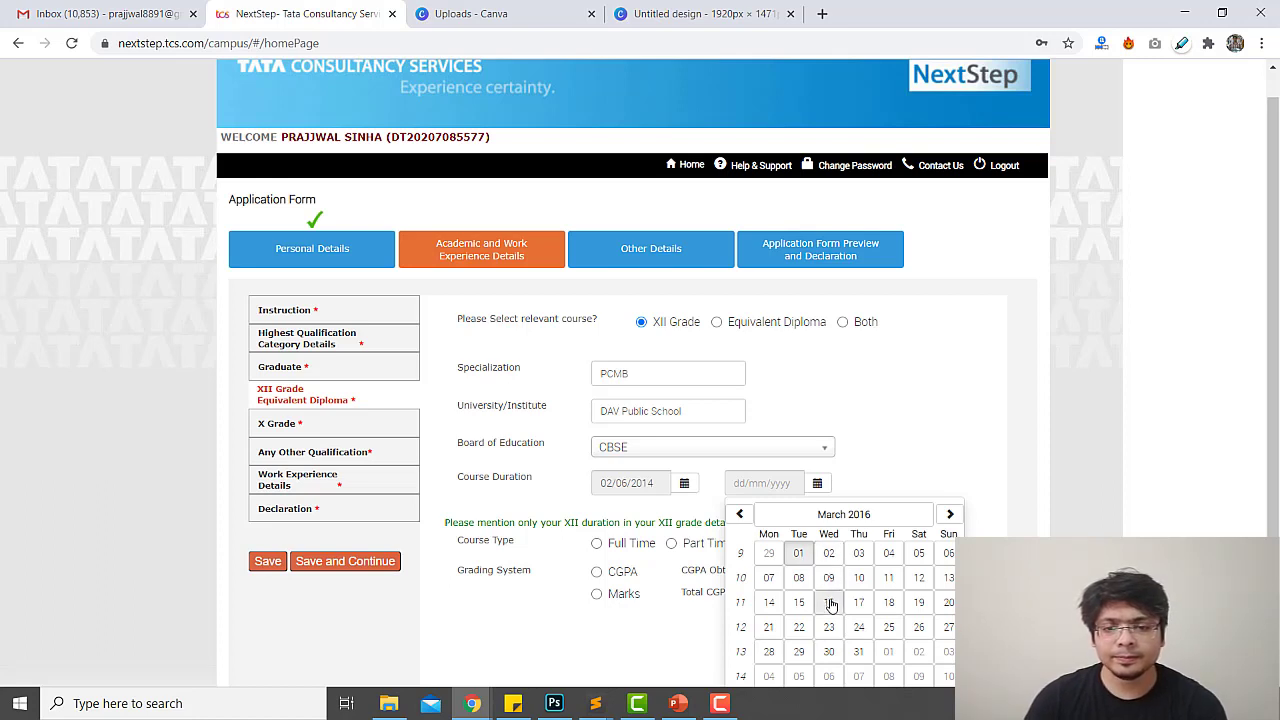
left_click(830, 651)
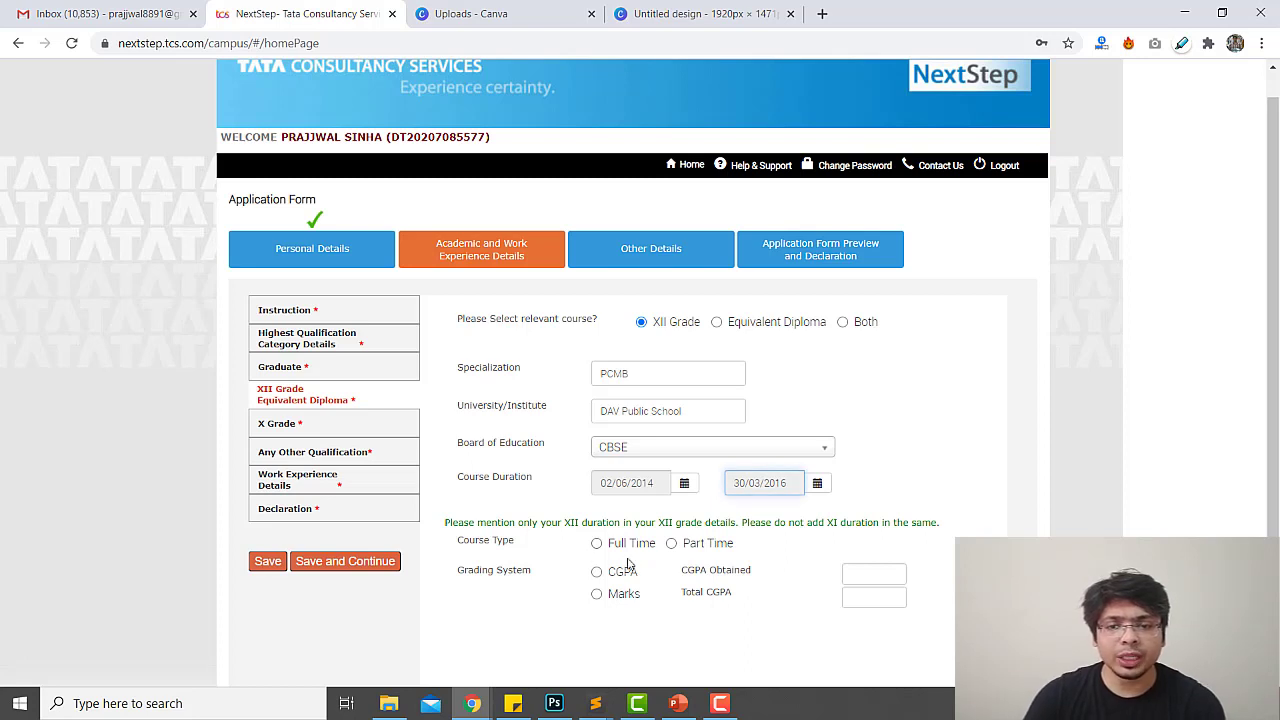
Mark the XII course Full Time and enter CGPA 8.5 out of 10
left_click(622, 545)
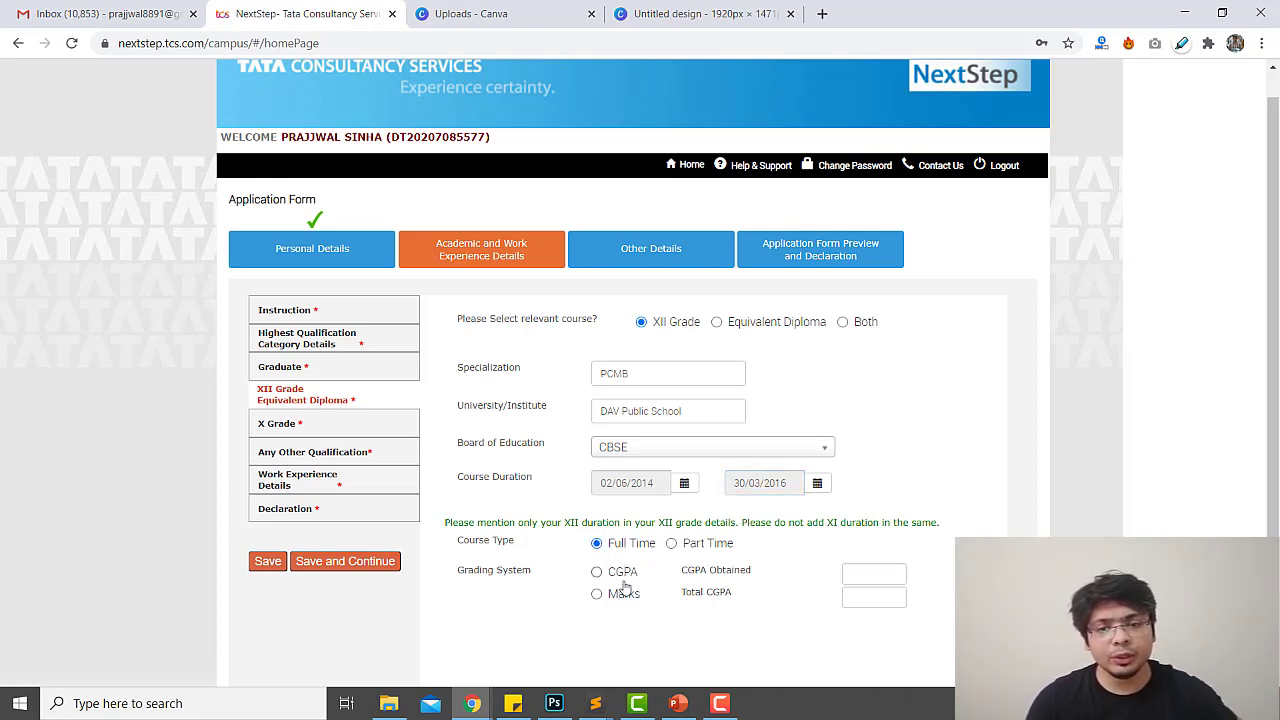
left_click(624, 594)
left_click(624, 572)
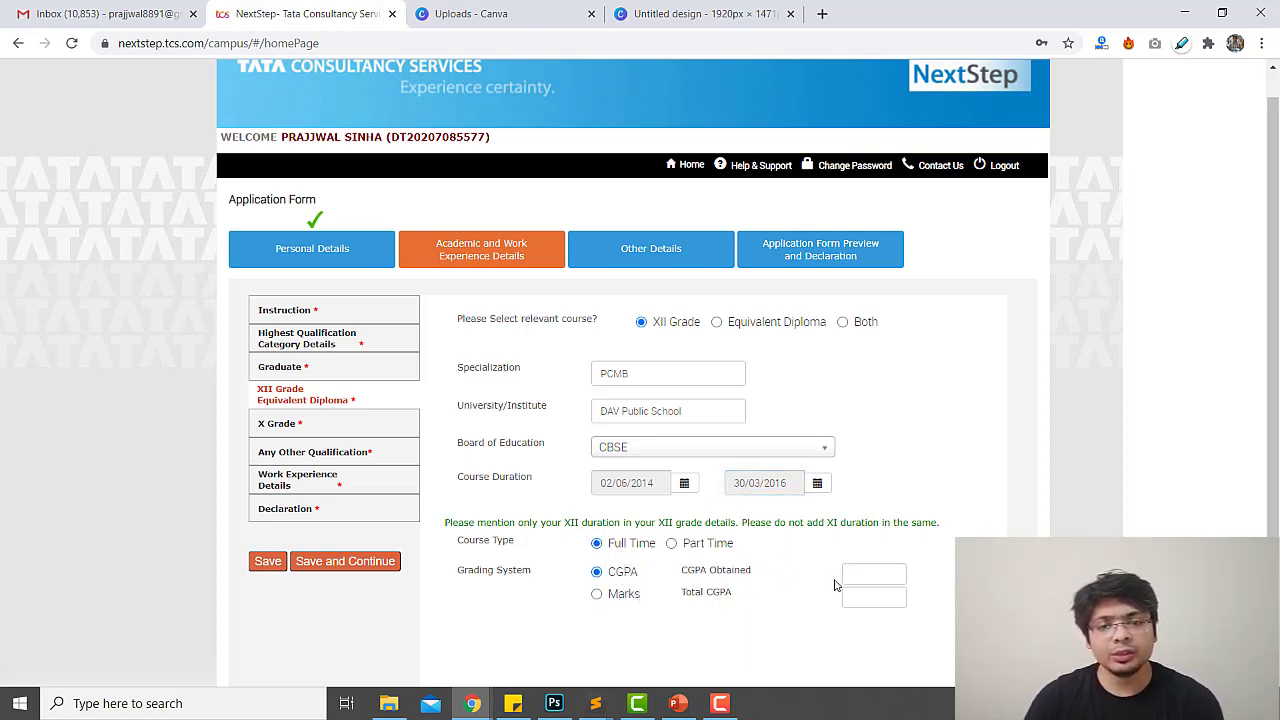
left_click(864, 576)
type("8")
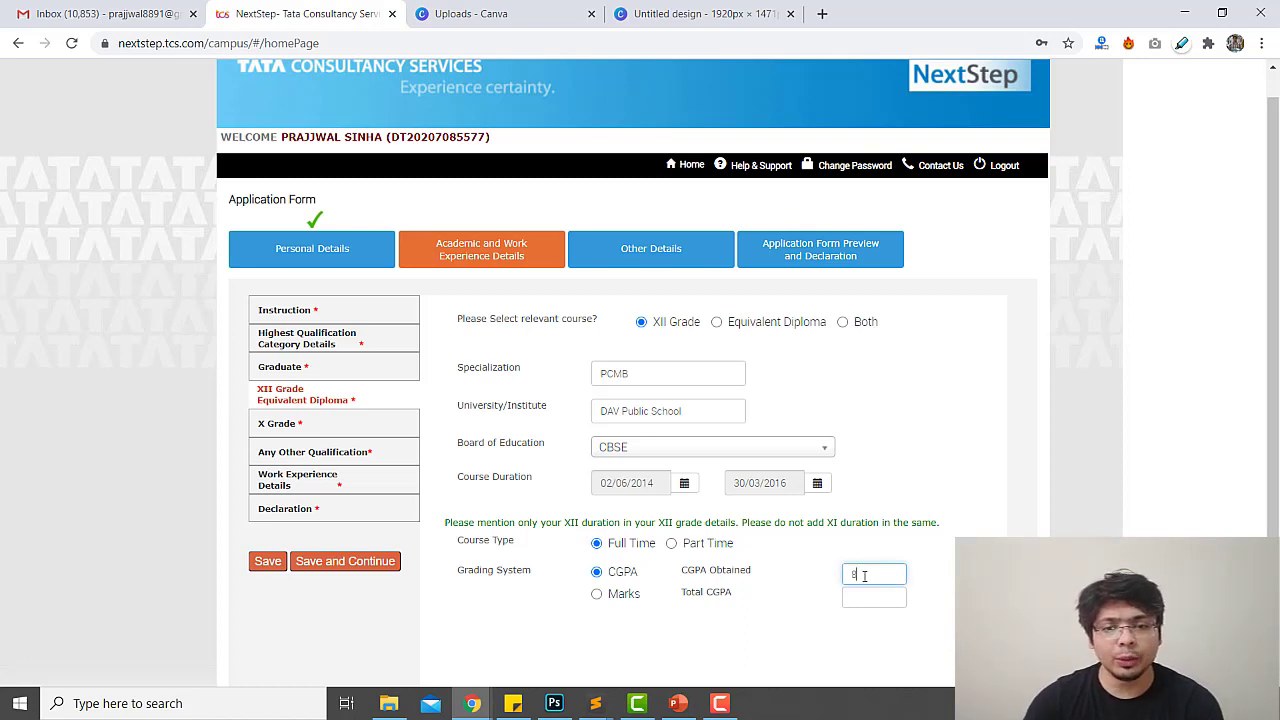
type(".5")
left_click(862, 601)
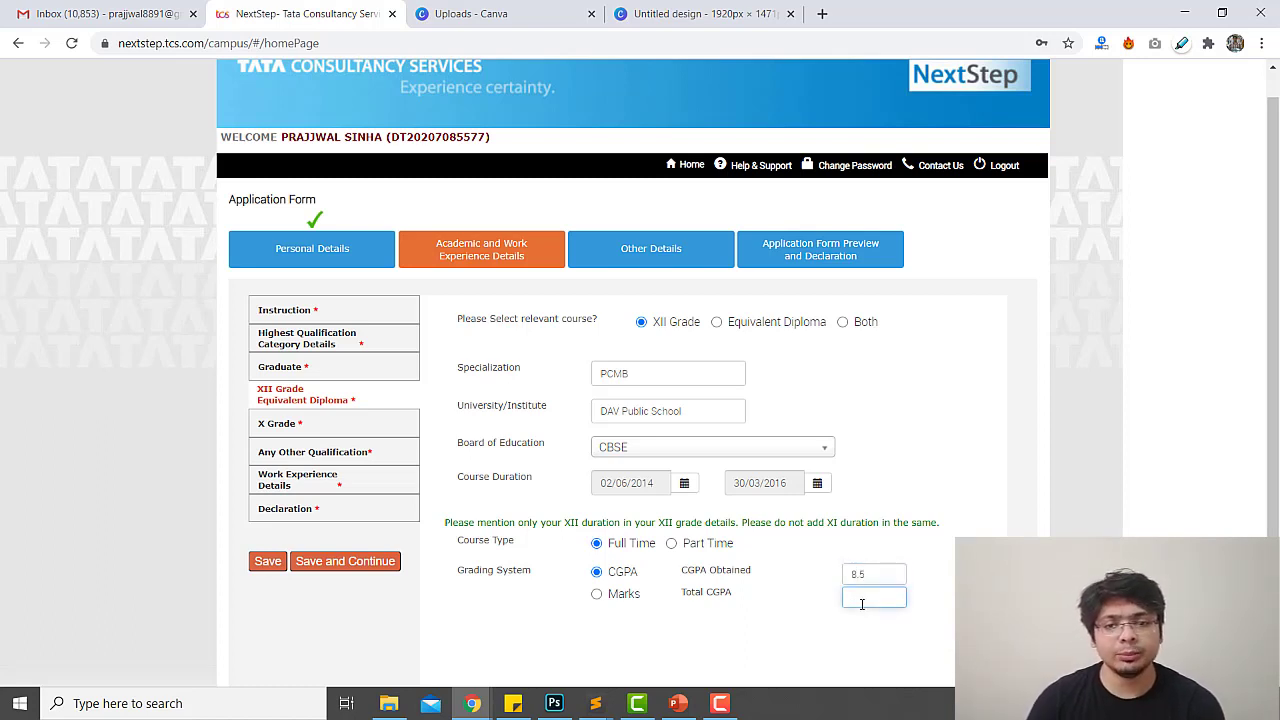
type("10")
scroll(840, 600, "down", 1)
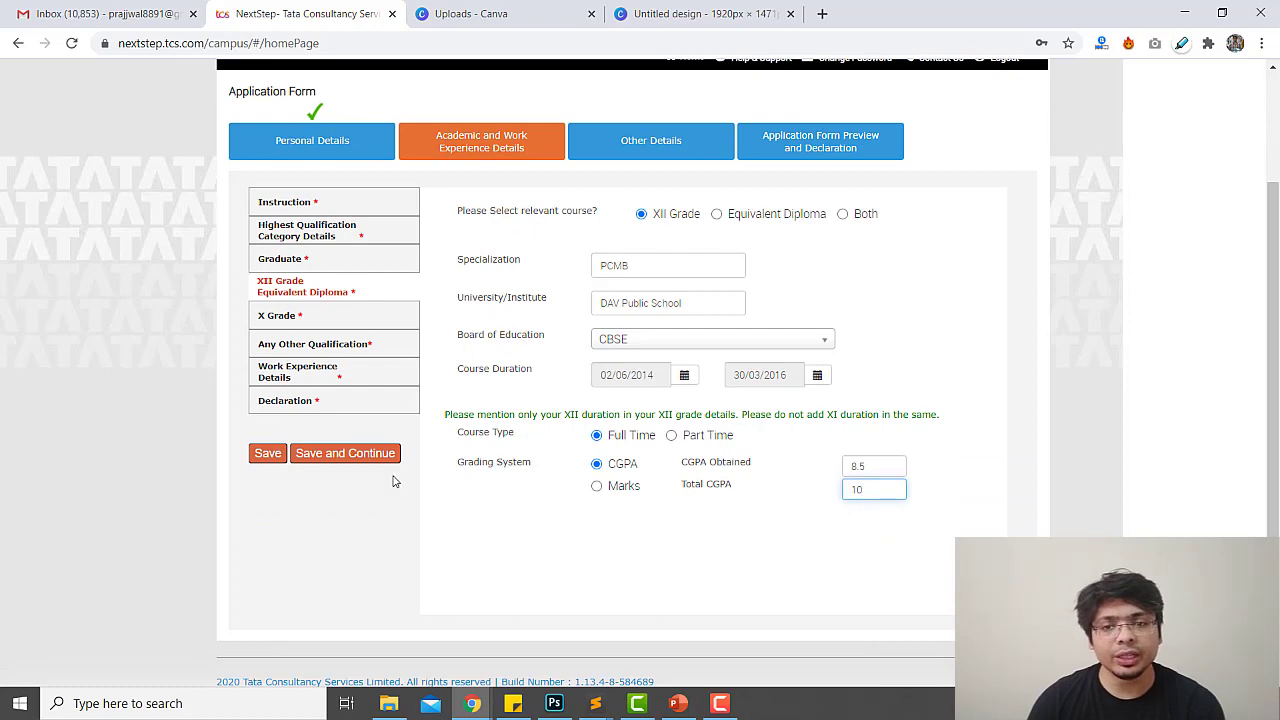
Save, dismiss the course duration notice, and change the start date to 02/03/2015
left_click(340, 458)
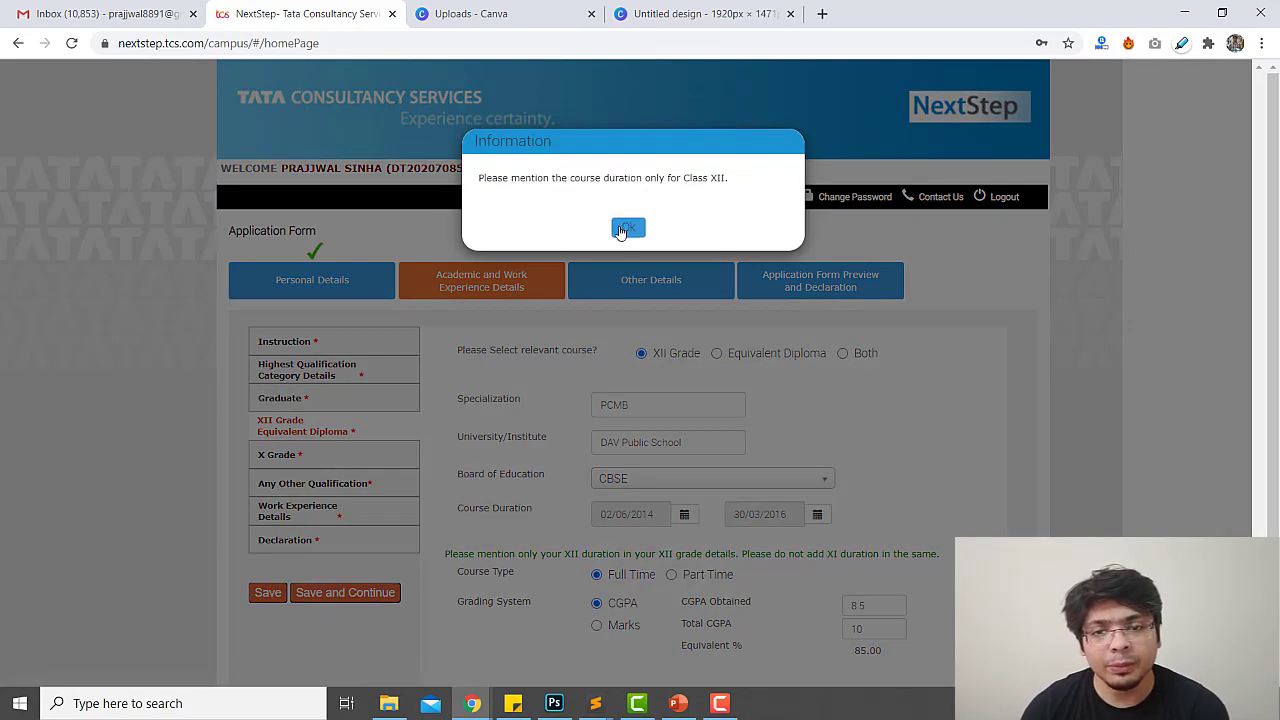
left_click(626, 229)
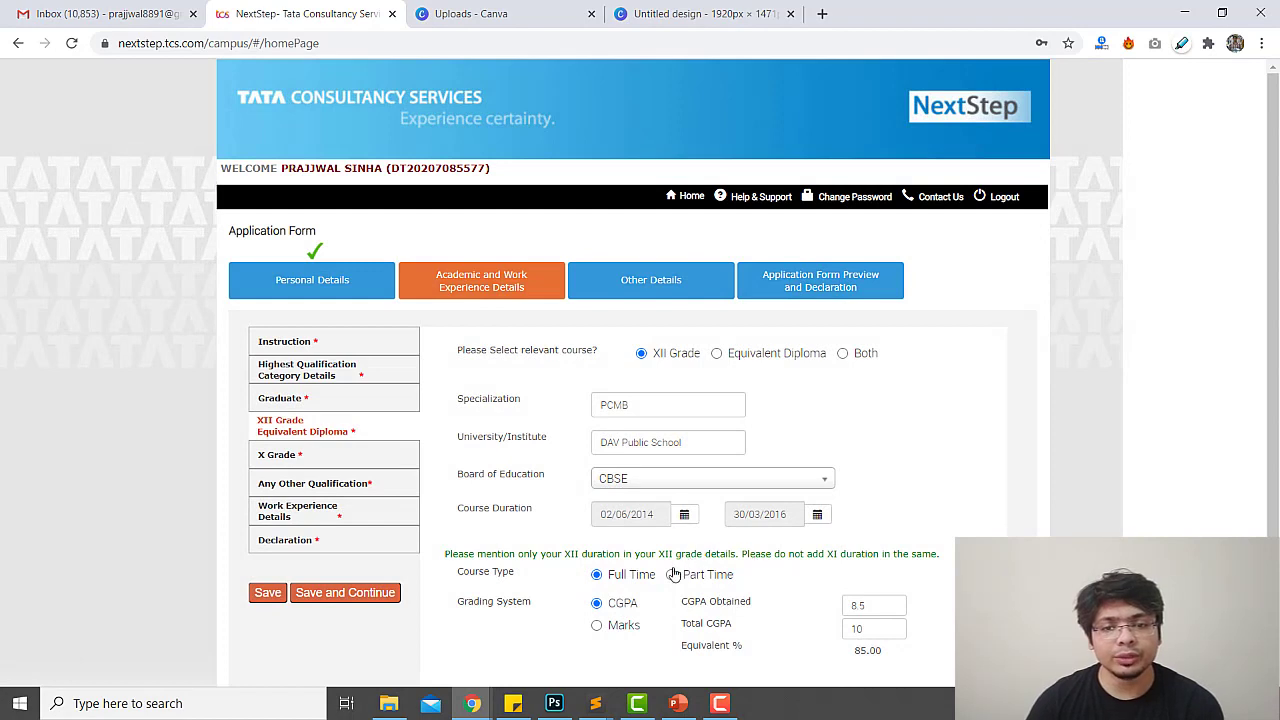
scroll(760, 605, "down", 2)
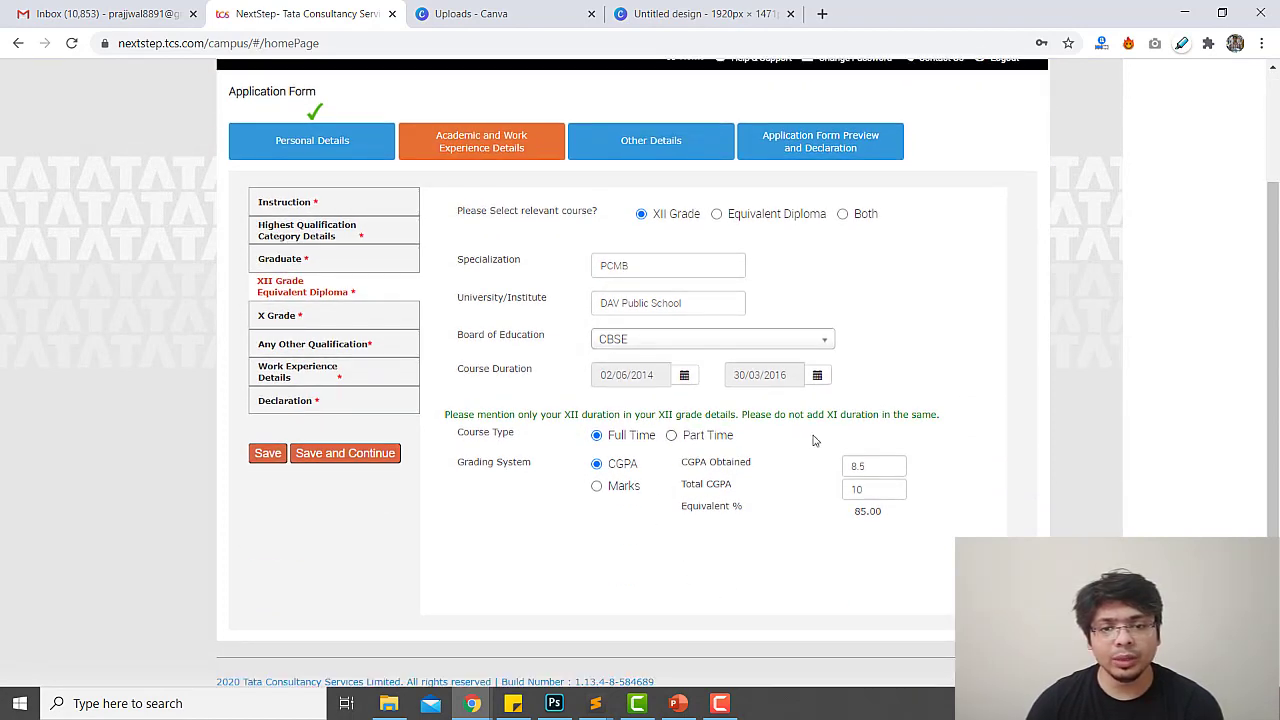
left_click(684, 375)
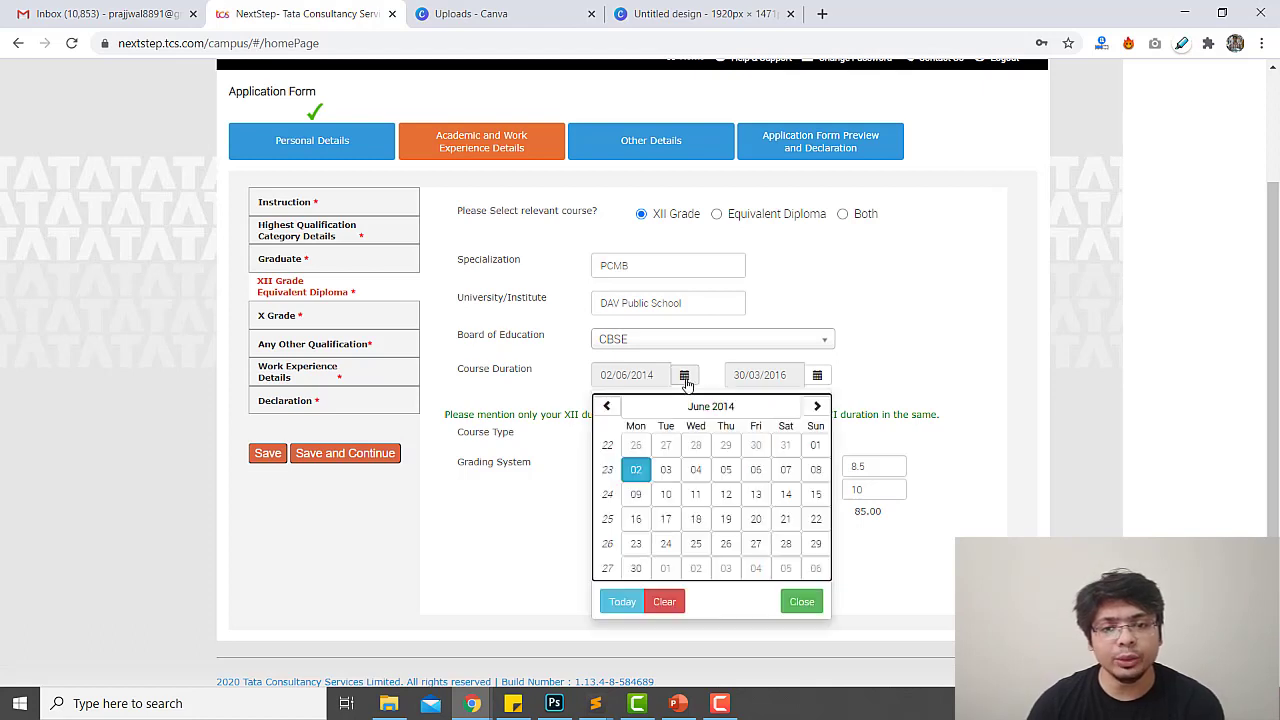
left_click(711, 406)
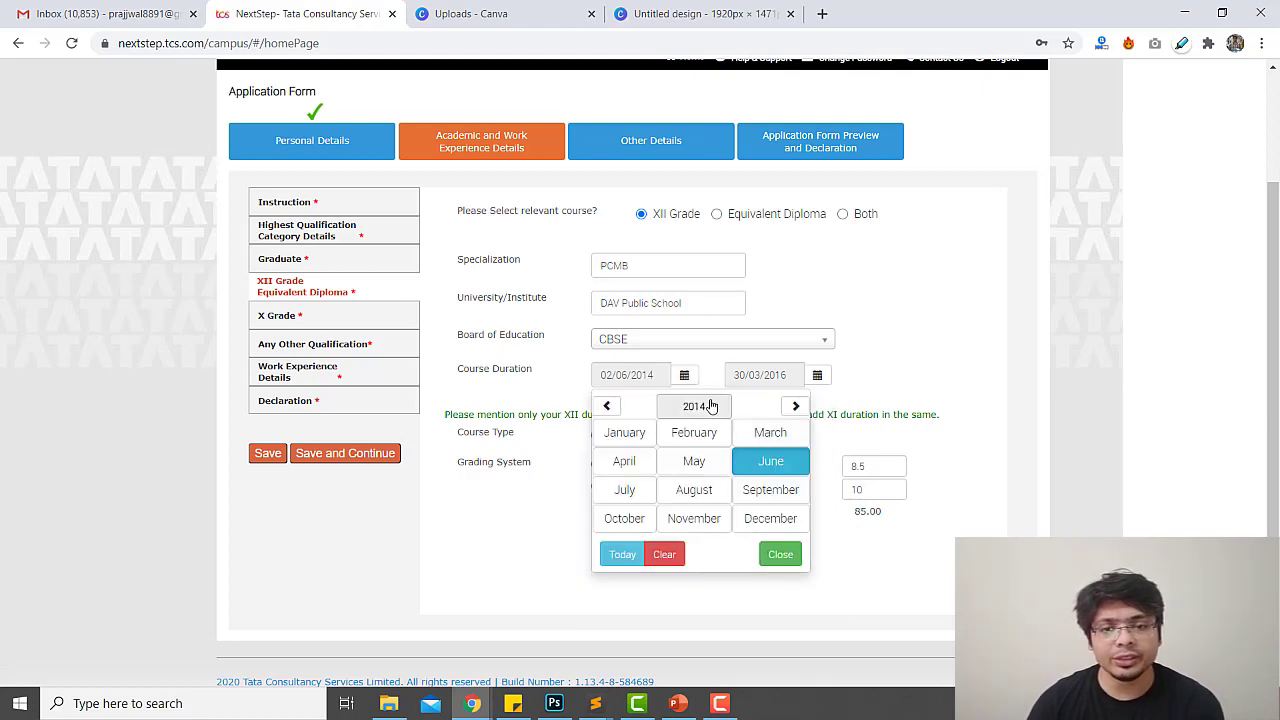
left_click(710, 405)
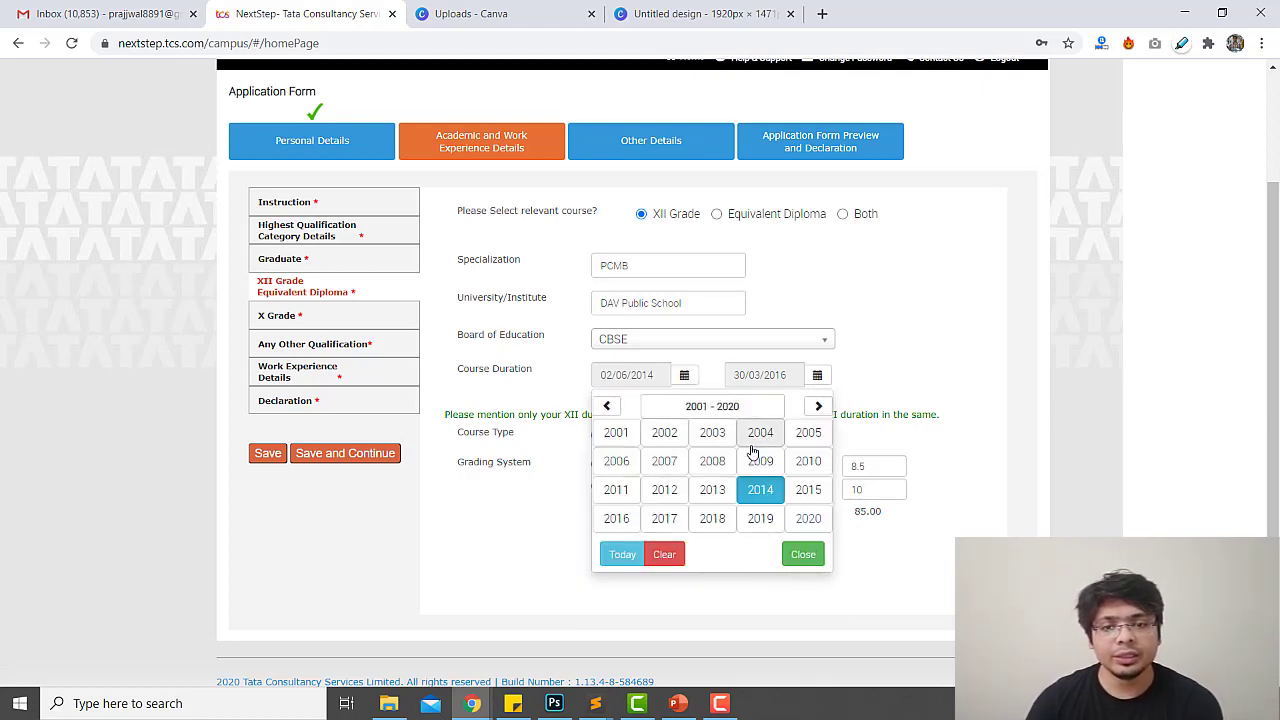
left_click(805, 490)
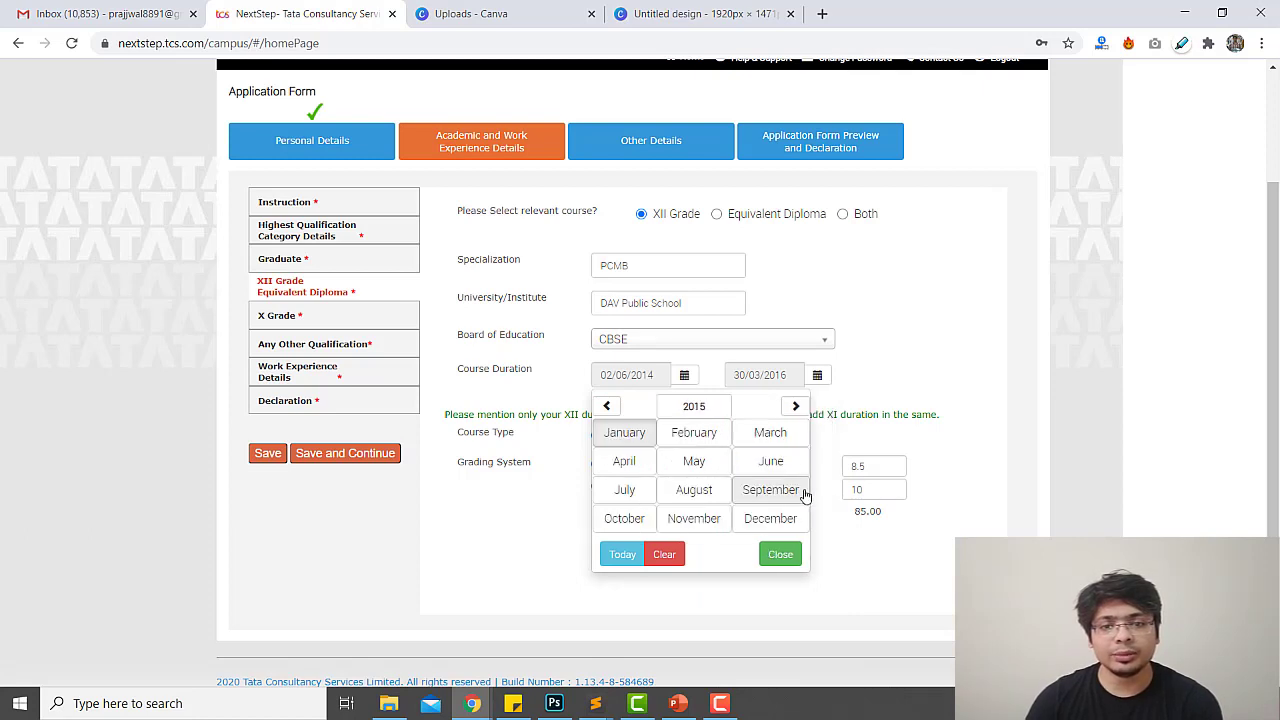
left_click(752, 442)
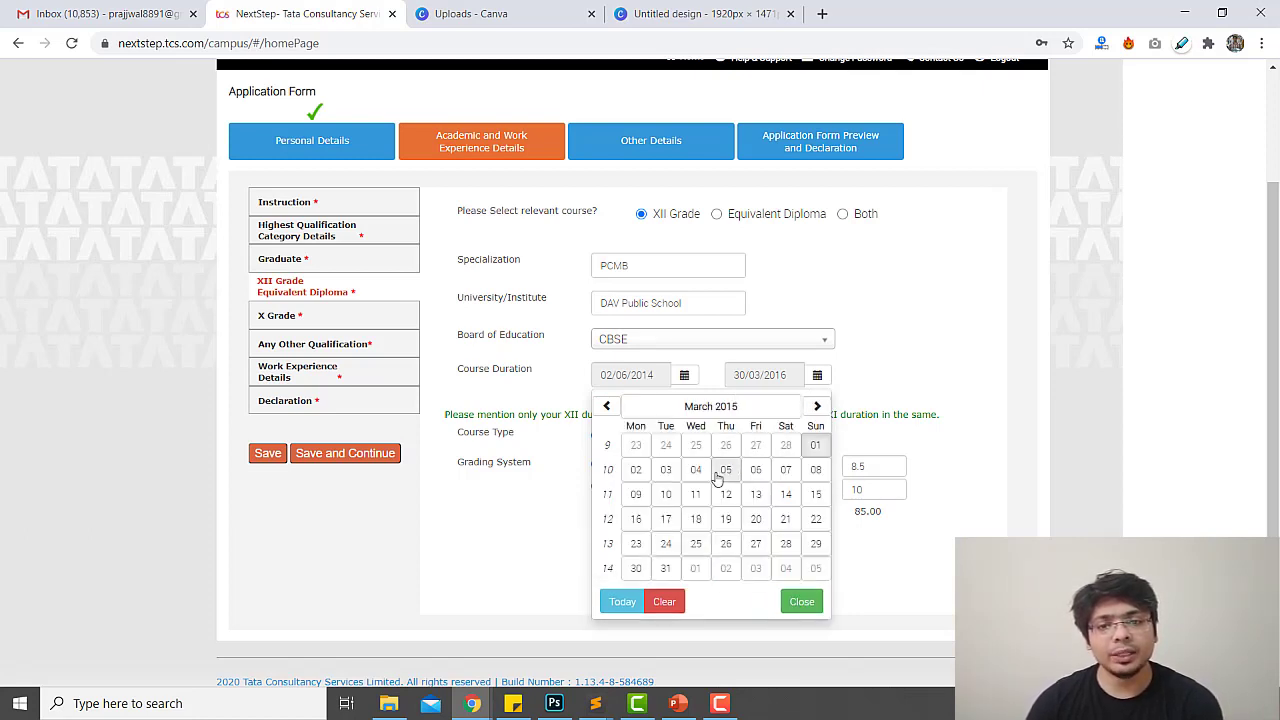
left_click(637, 470)
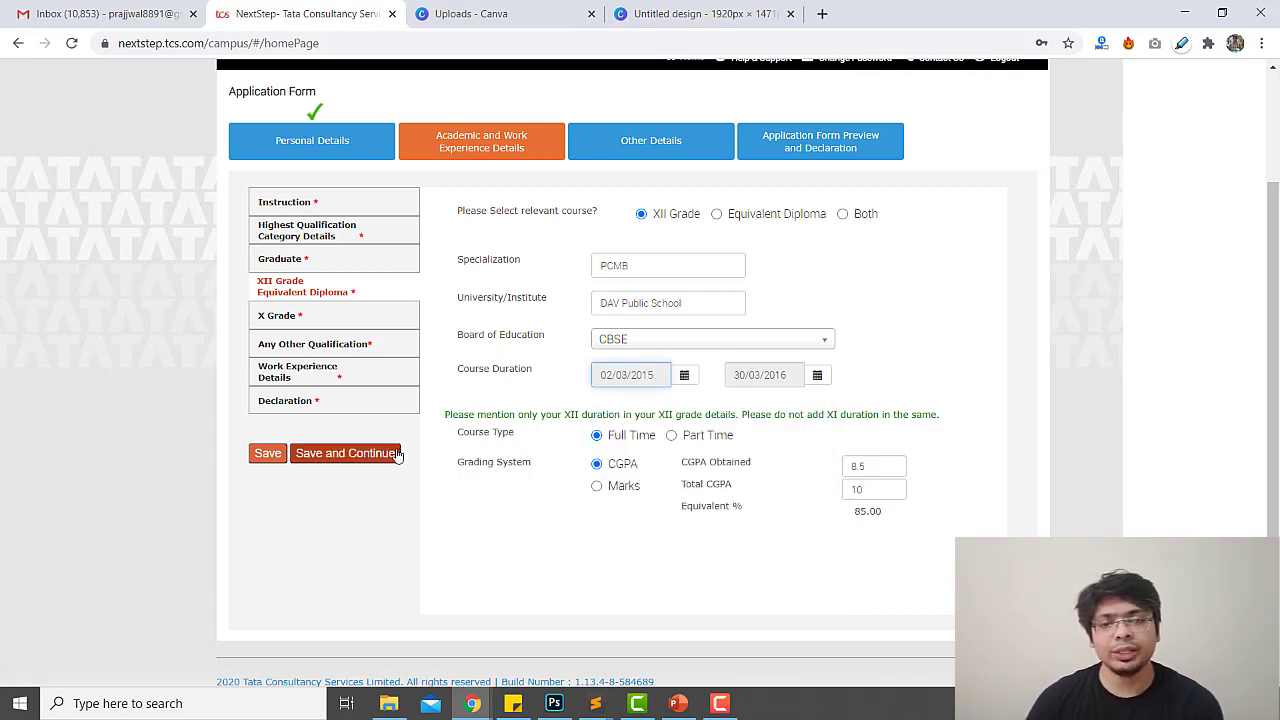
left_click(452, 485)
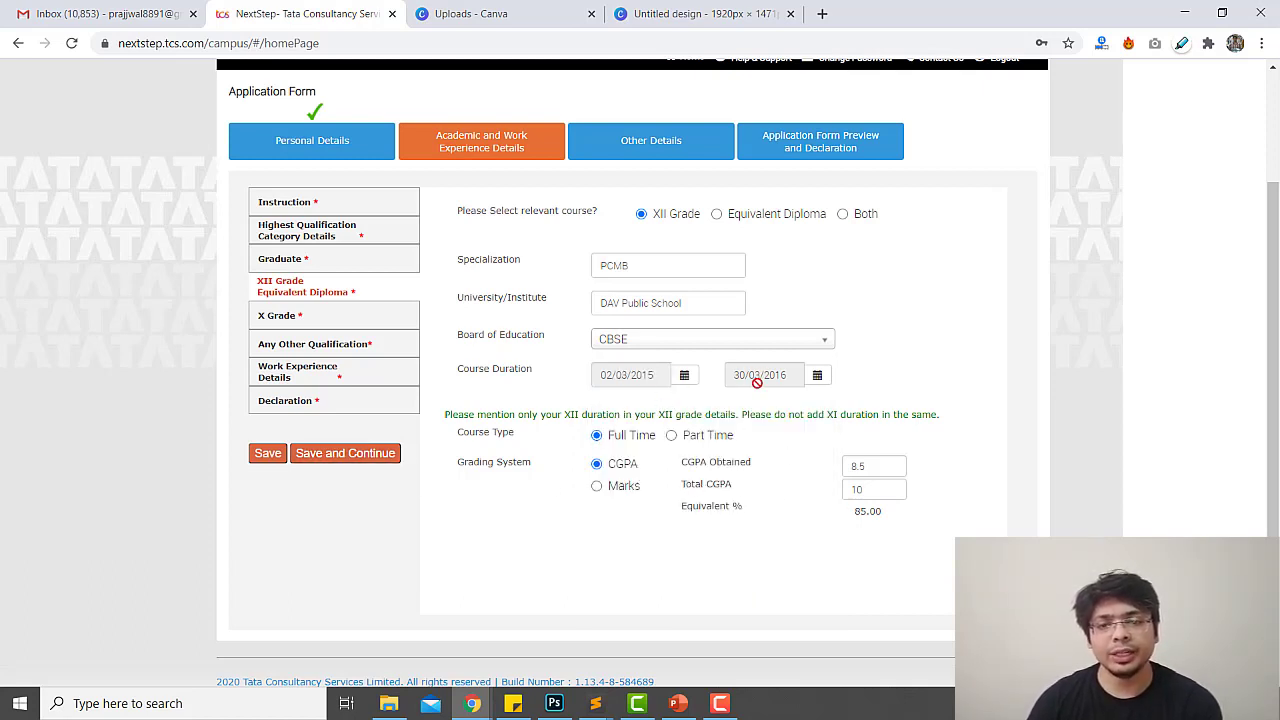
Save XII, then enter the Class X roll number, DAV Public School and board CBSE
left_click(381, 455)
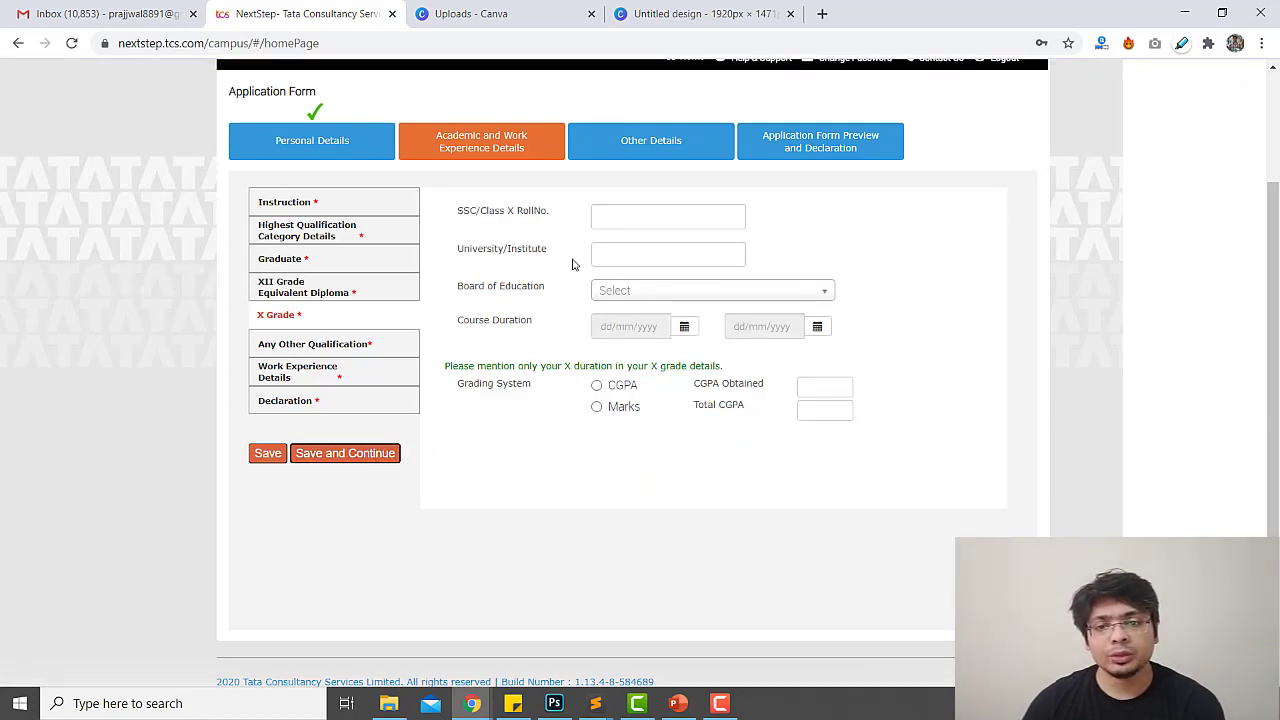
left_click(619, 219)
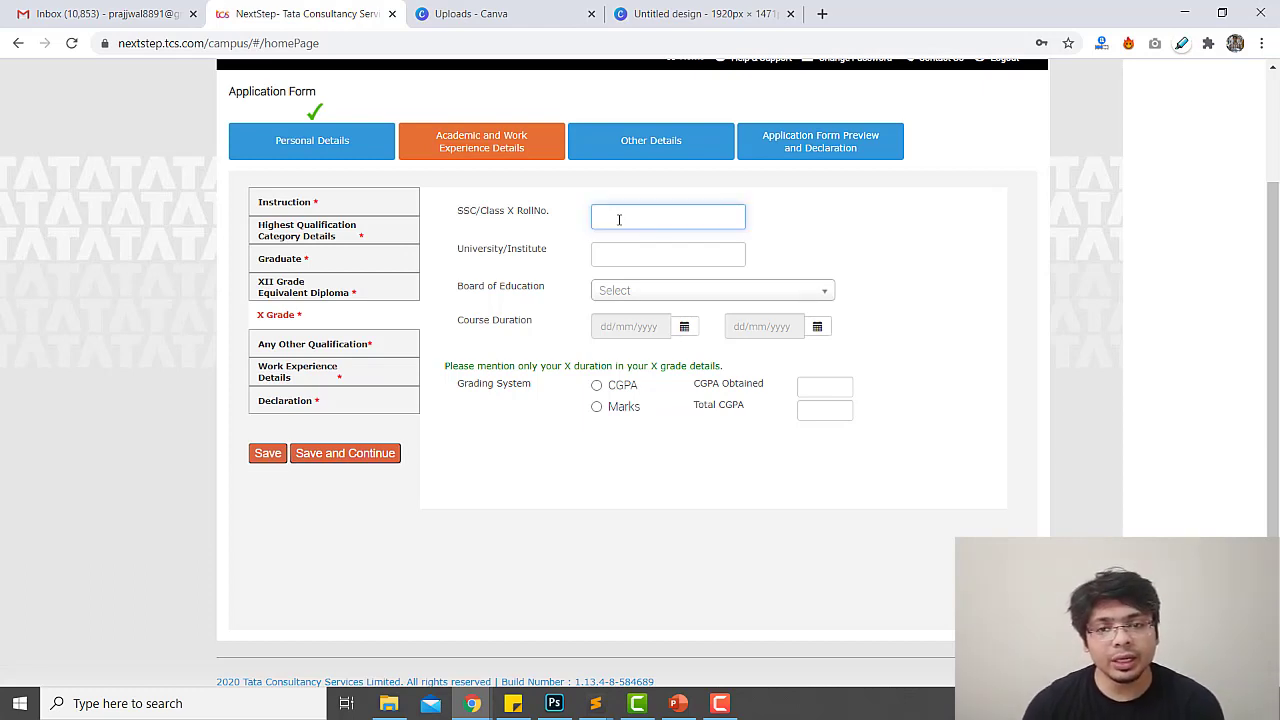
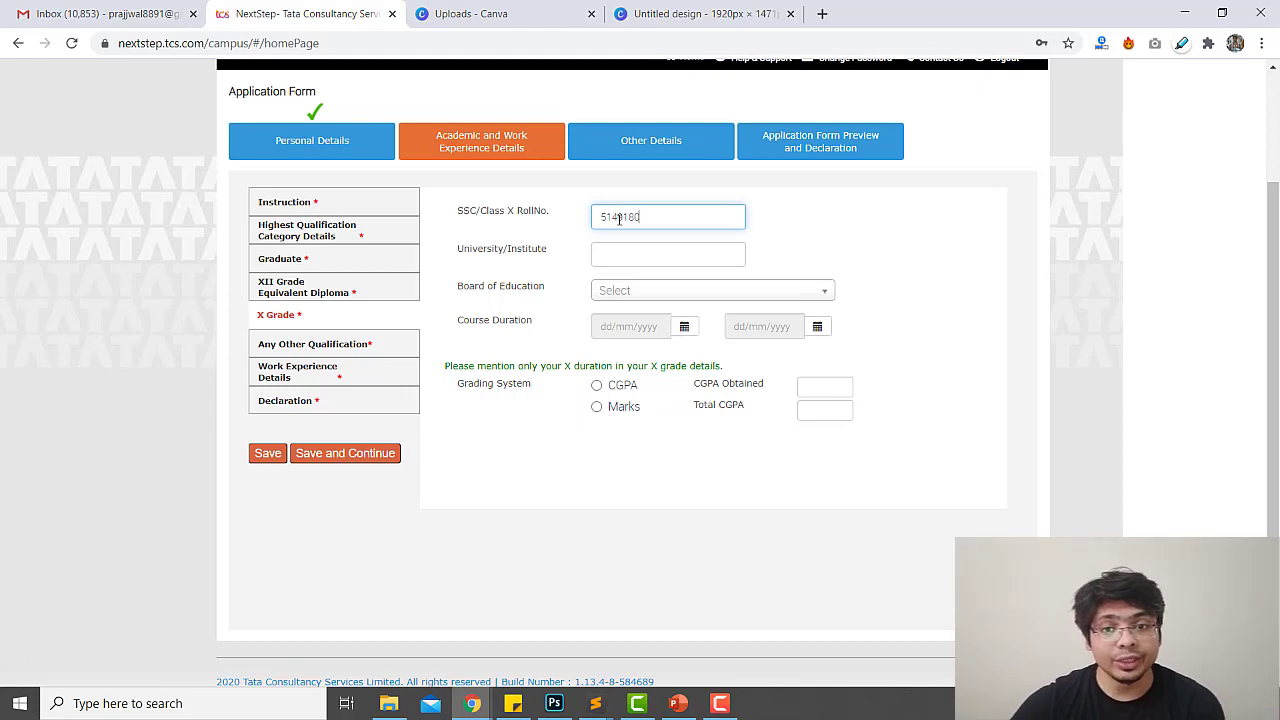
key("Tab")
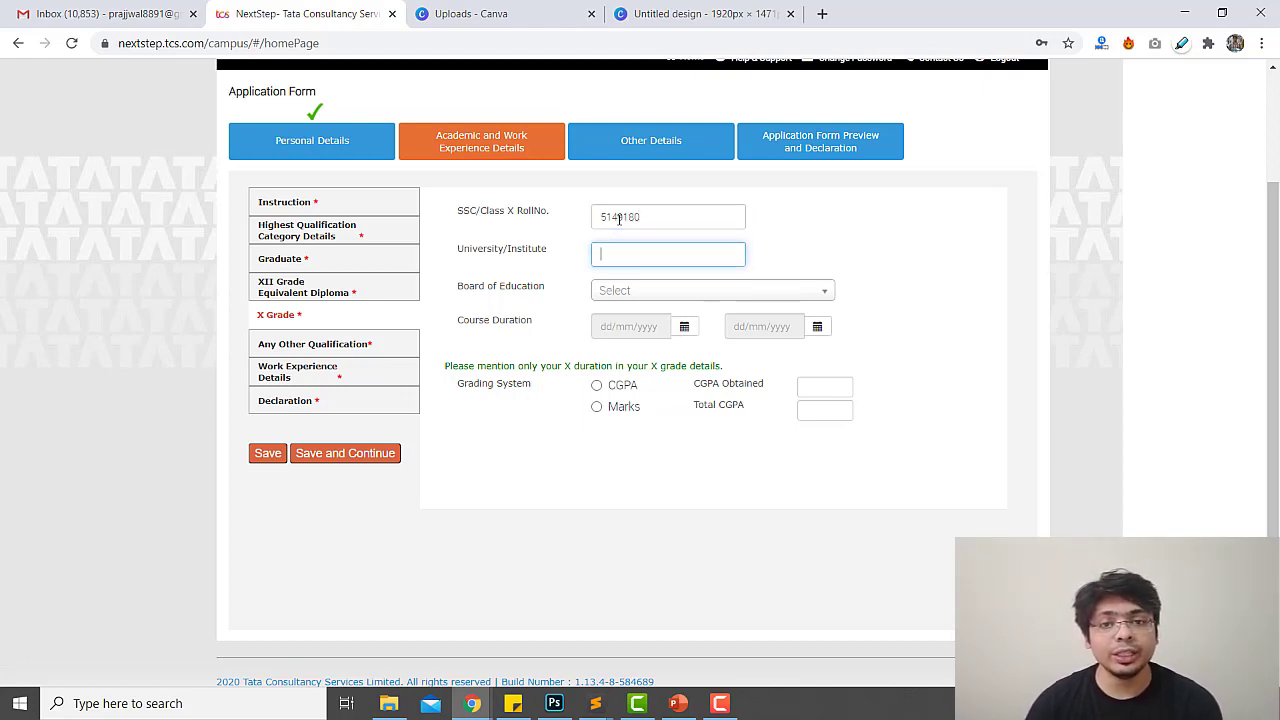
type("DAV Public School")
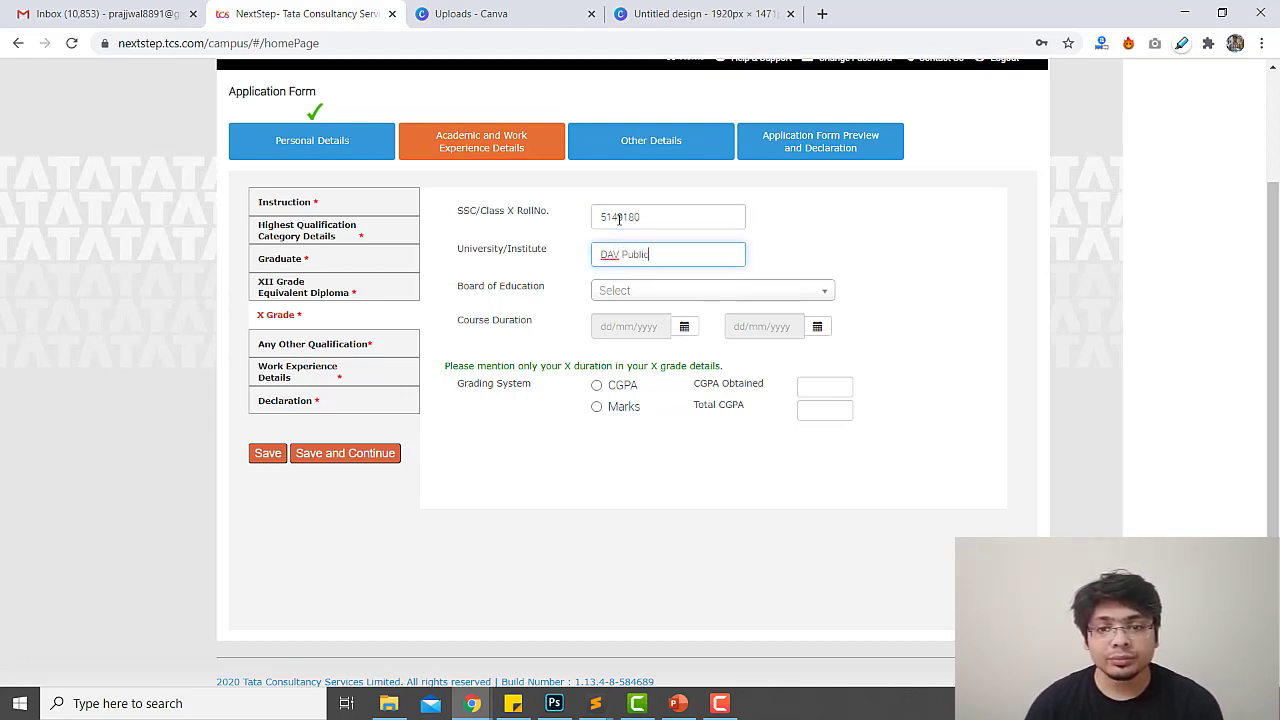
key("Tab")
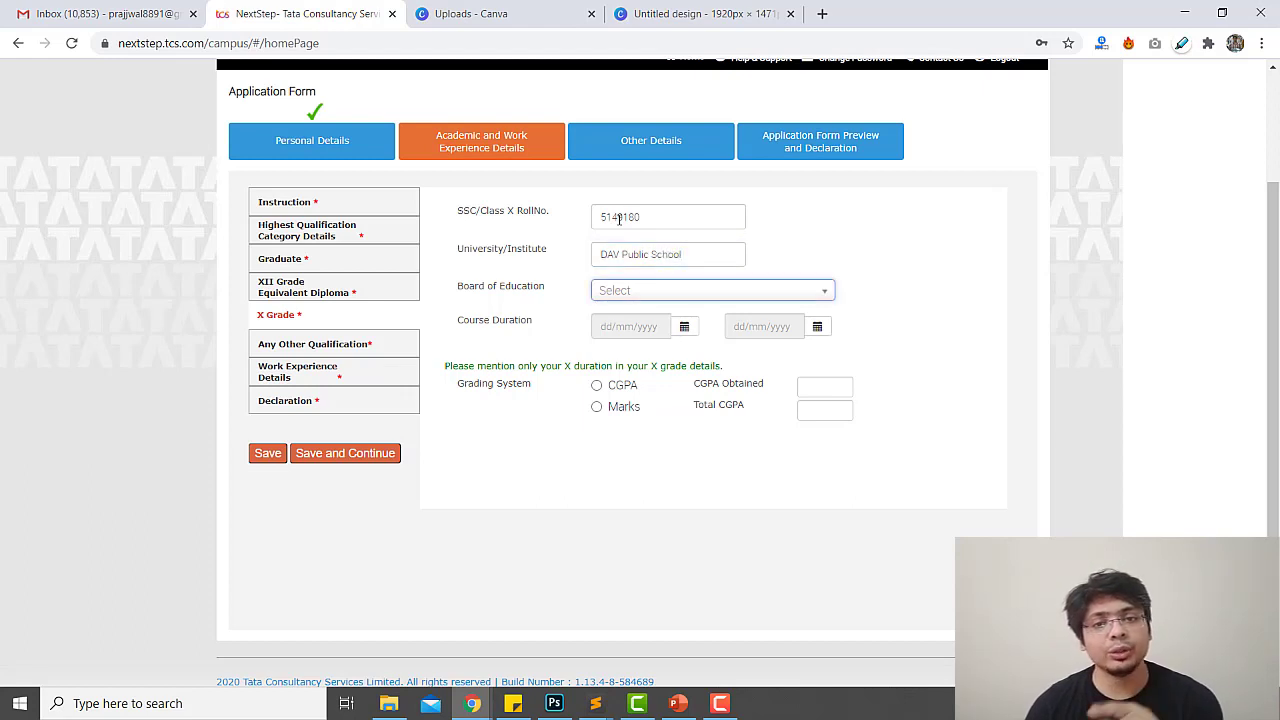
key("Return")
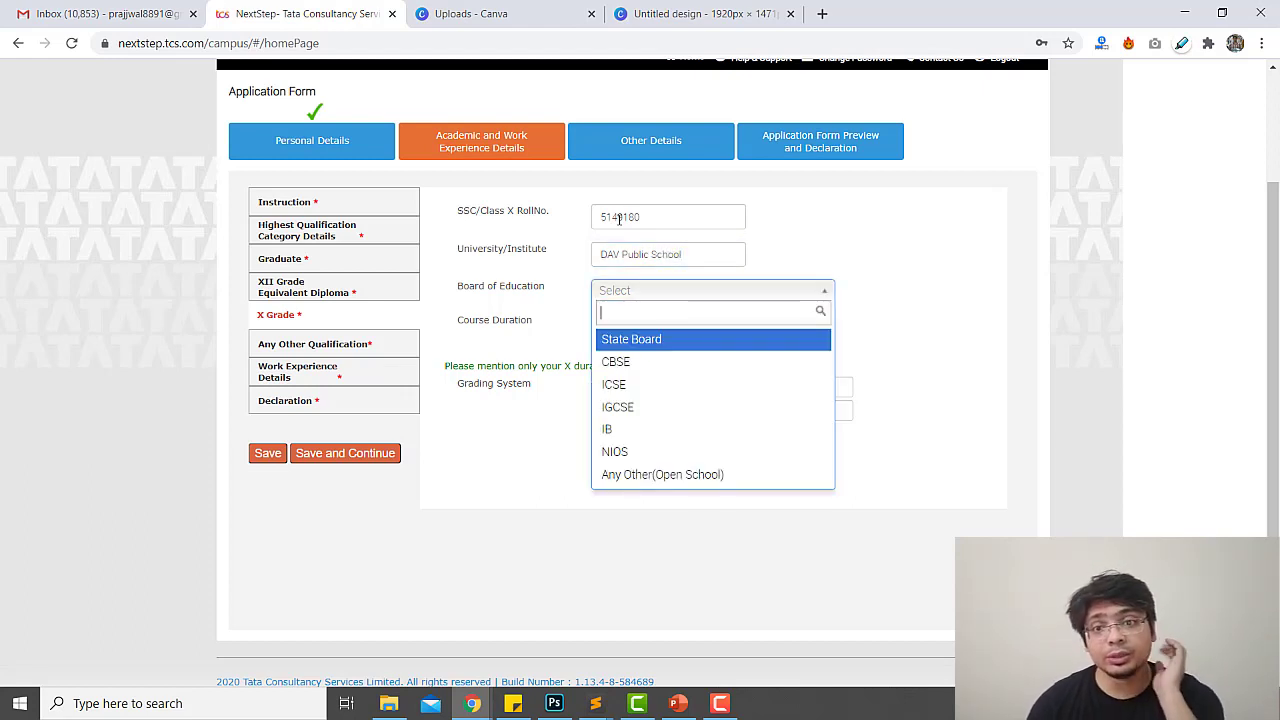
key("Down")
key("Tab")
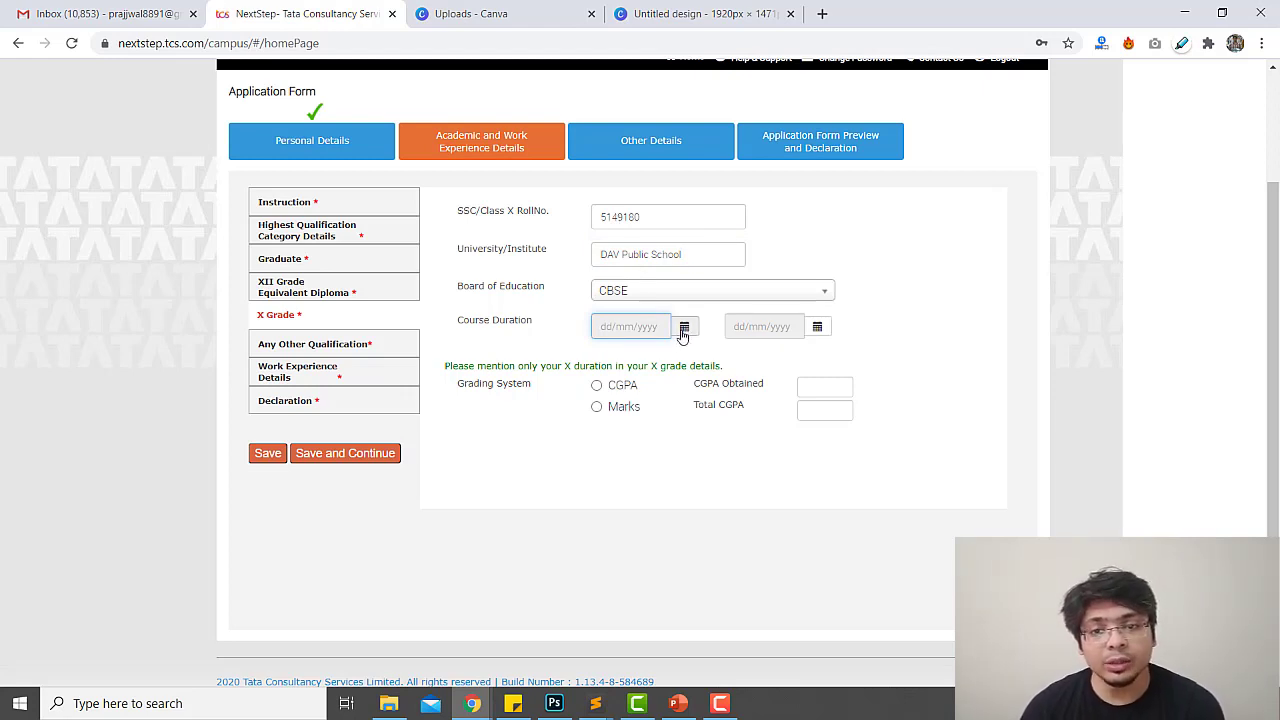
Set the X Grade course start date to 04/03/2013
left_click(684, 330)
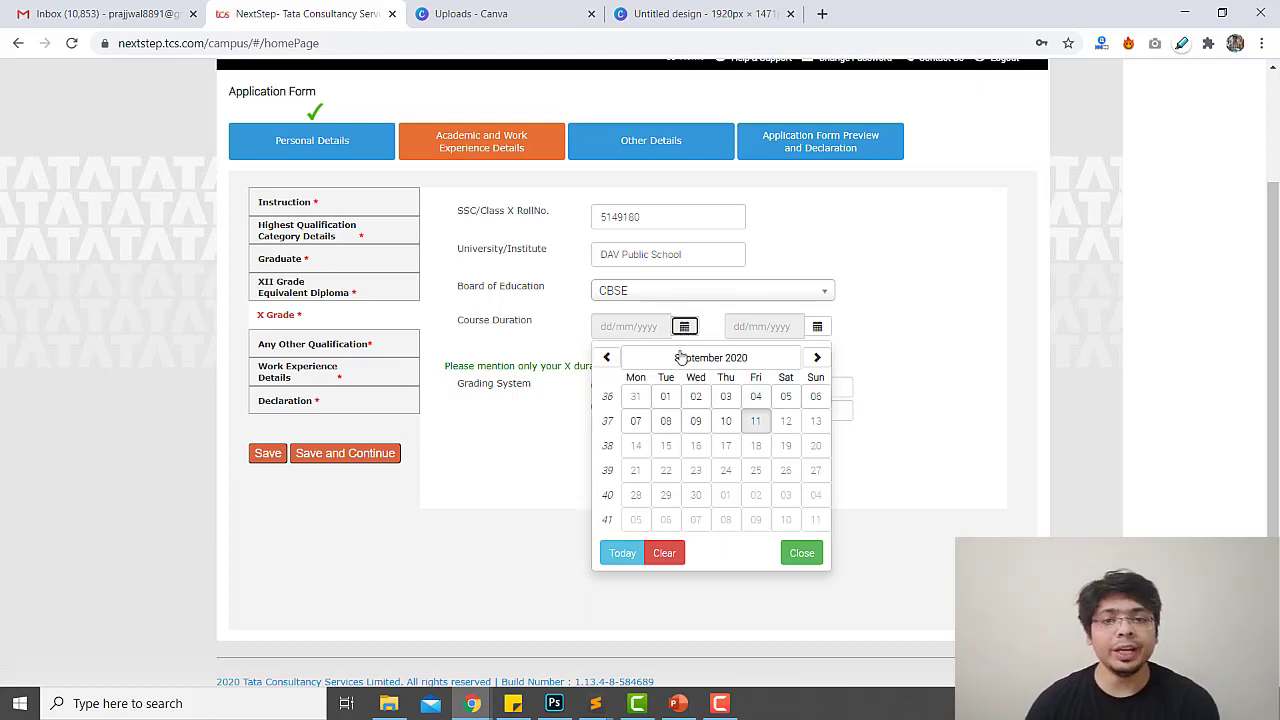
left_click(607, 358)
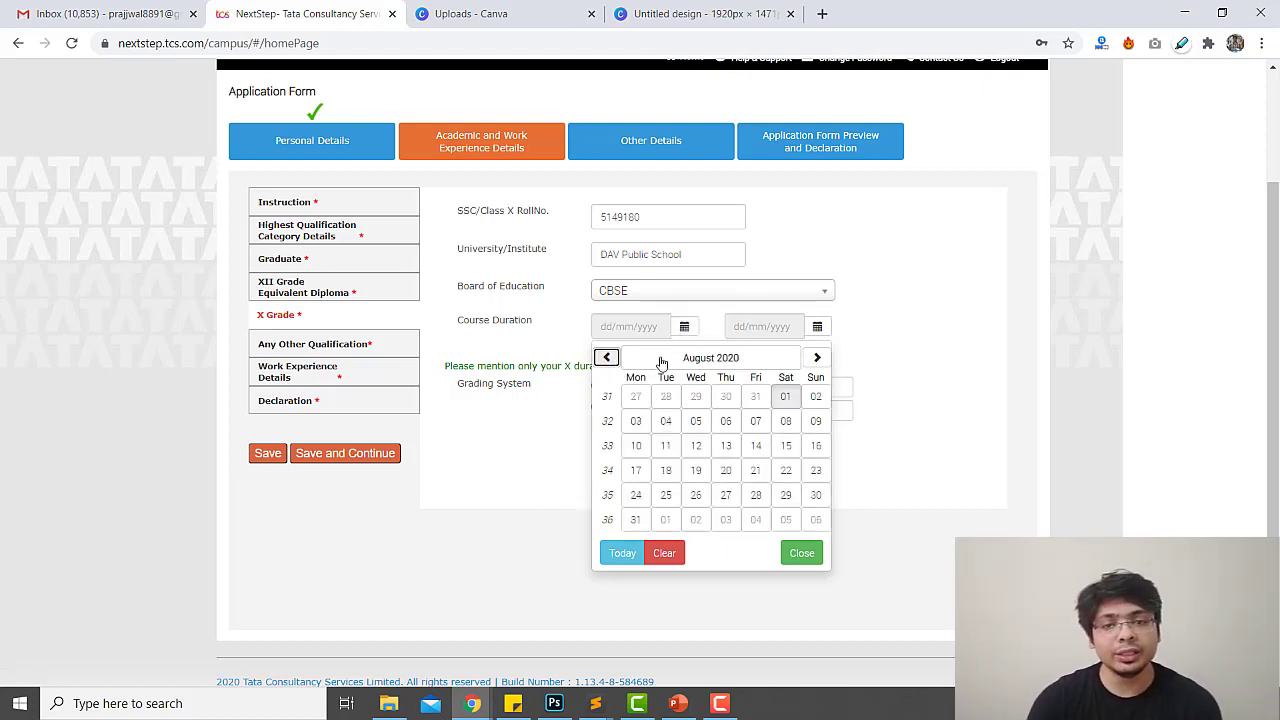
left_click(665, 358)
left_click(686, 355)
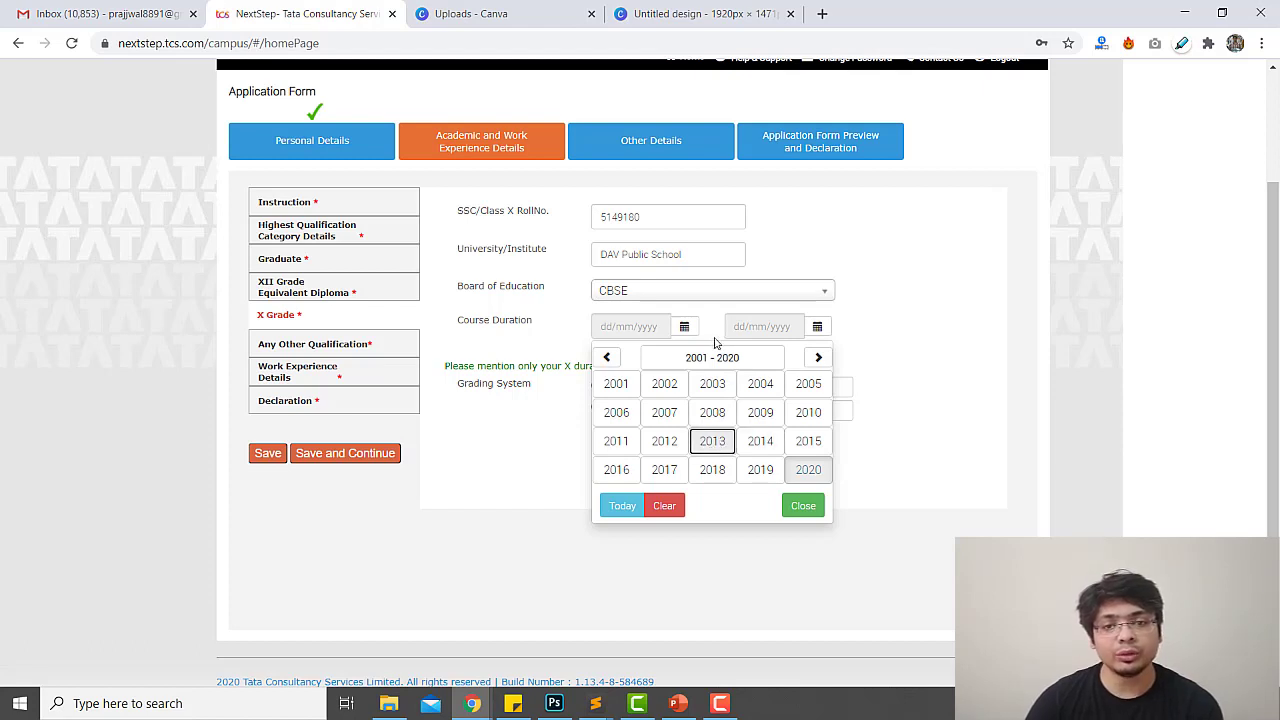
left_click(712, 442)
left_click(760, 388)
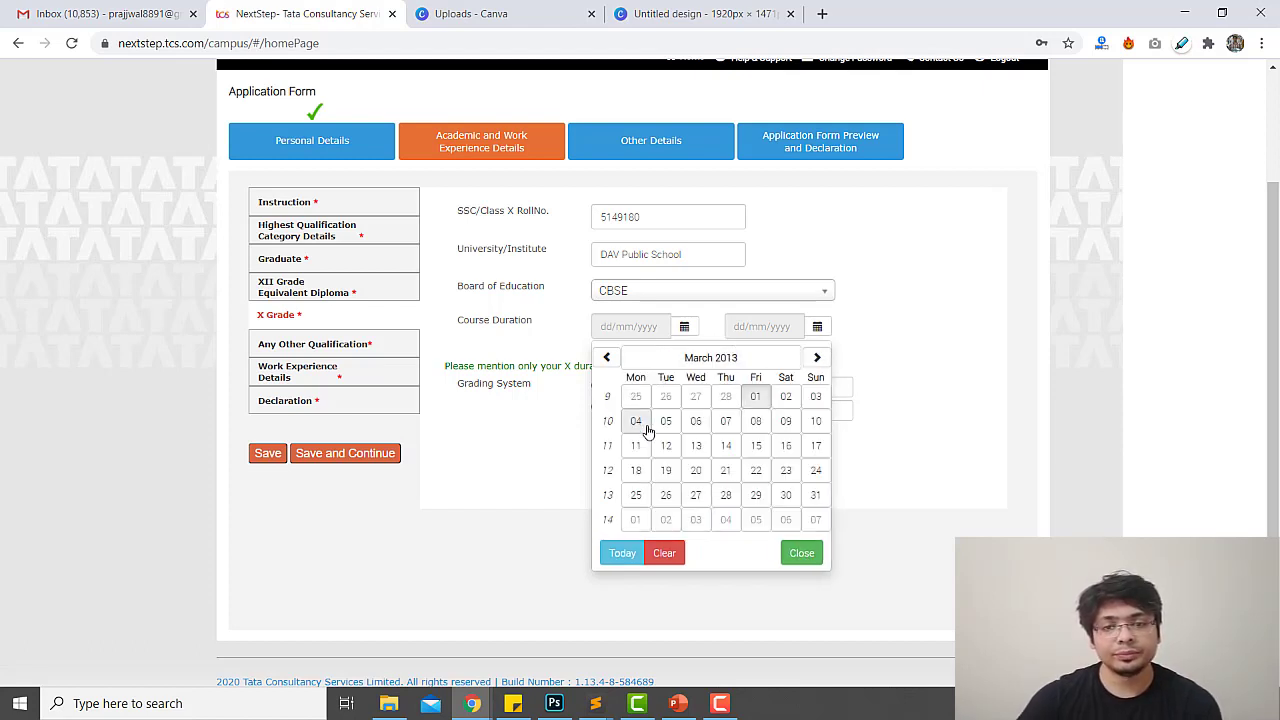
left_click(638, 422)
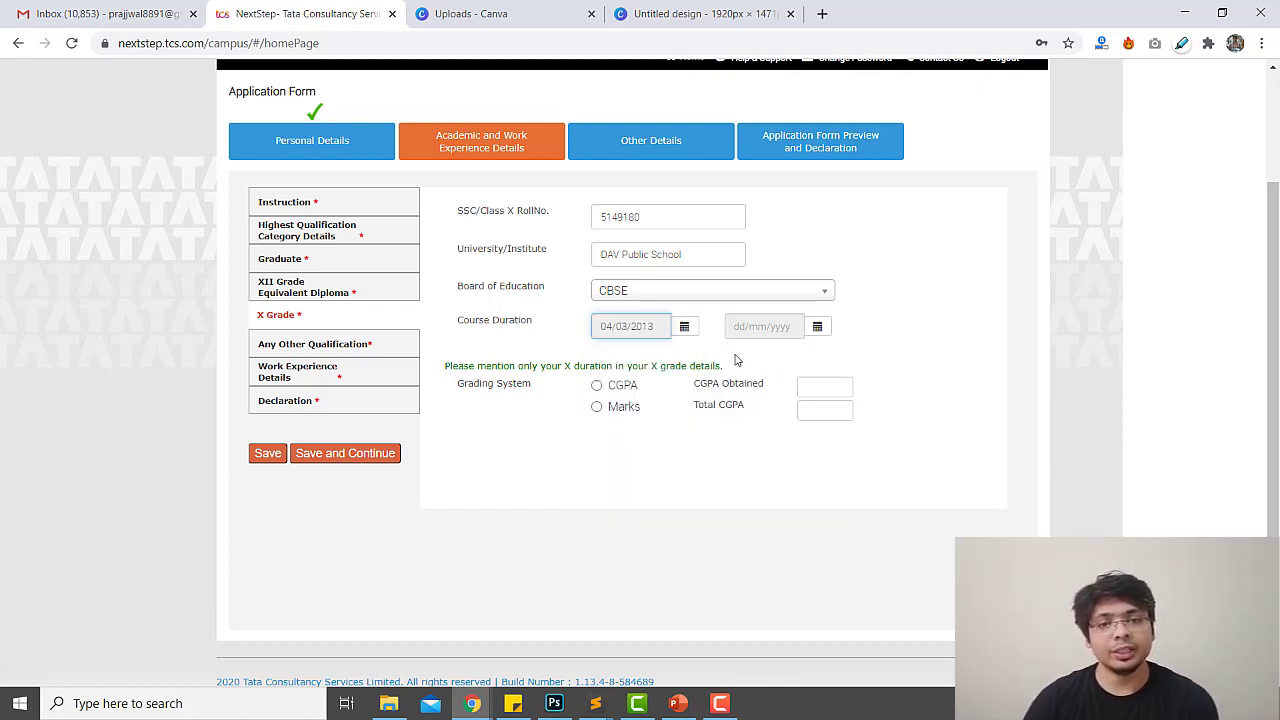
Set the course end date to 28/03/2014, correcting two earlier day picks
left_click(817, 326)
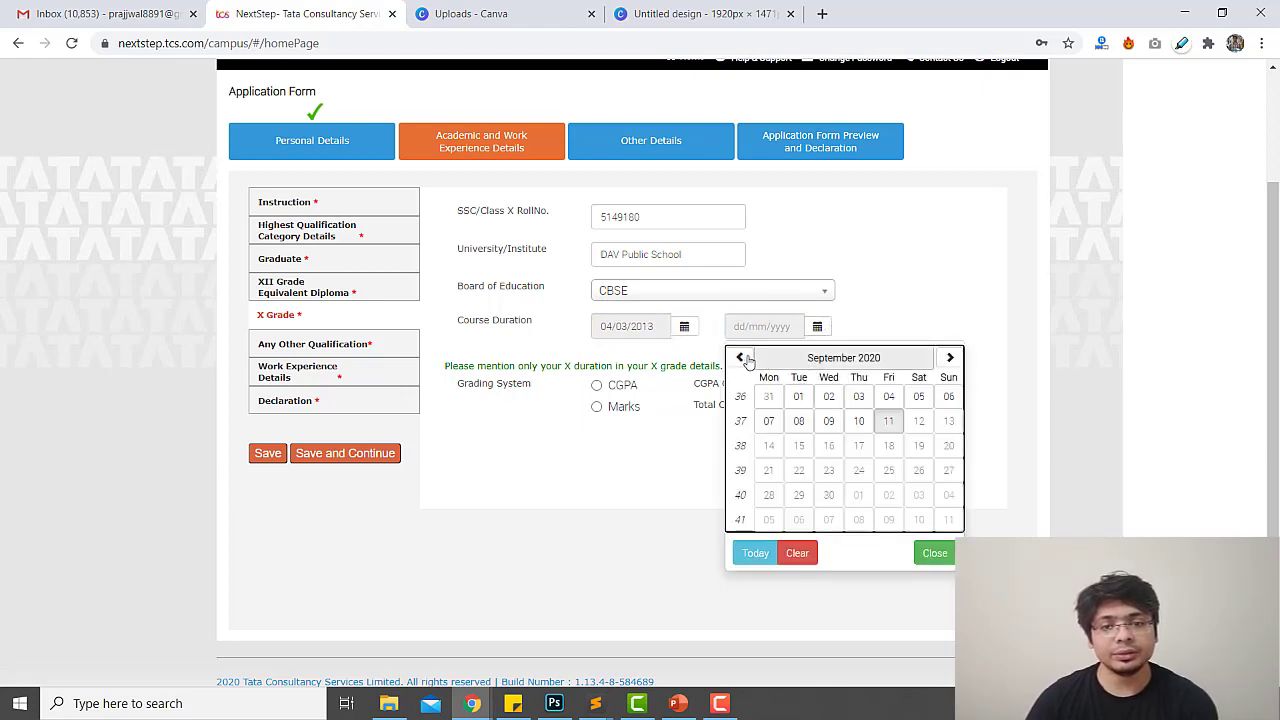
left_click(805, 357)
left_click(840, 357)
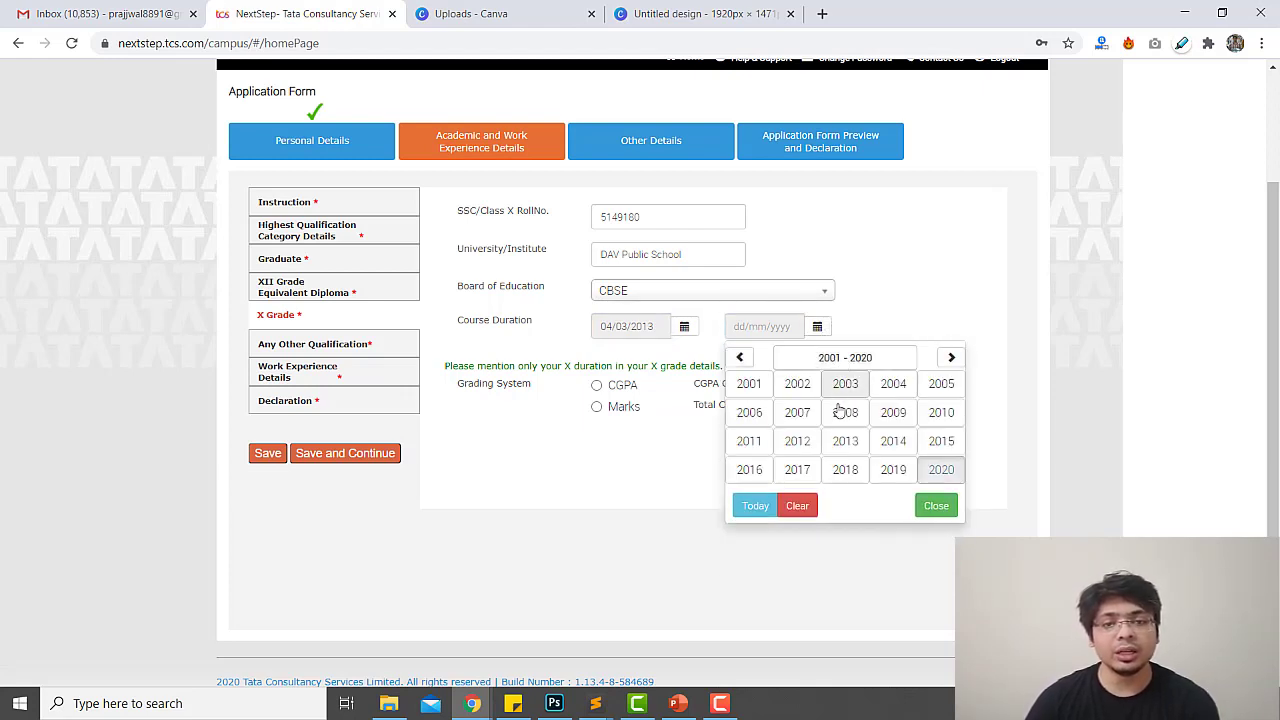
left_click(893, 441)
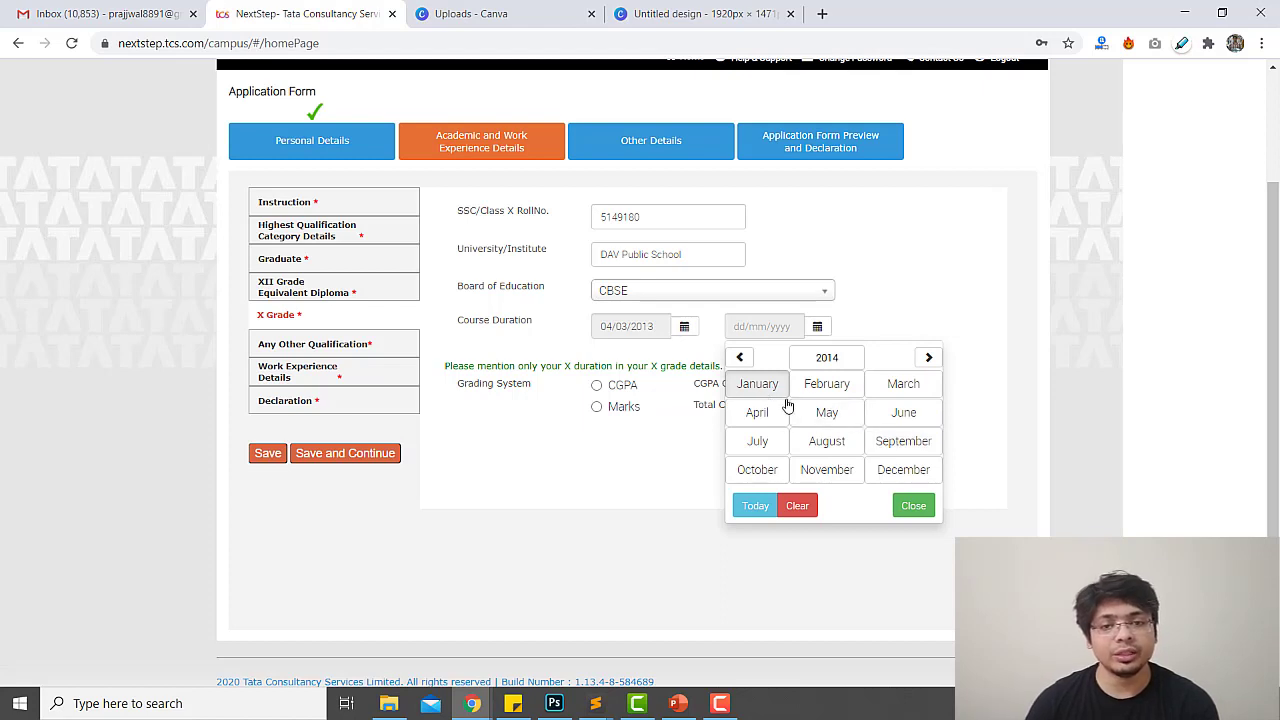
left_click(893, 390)
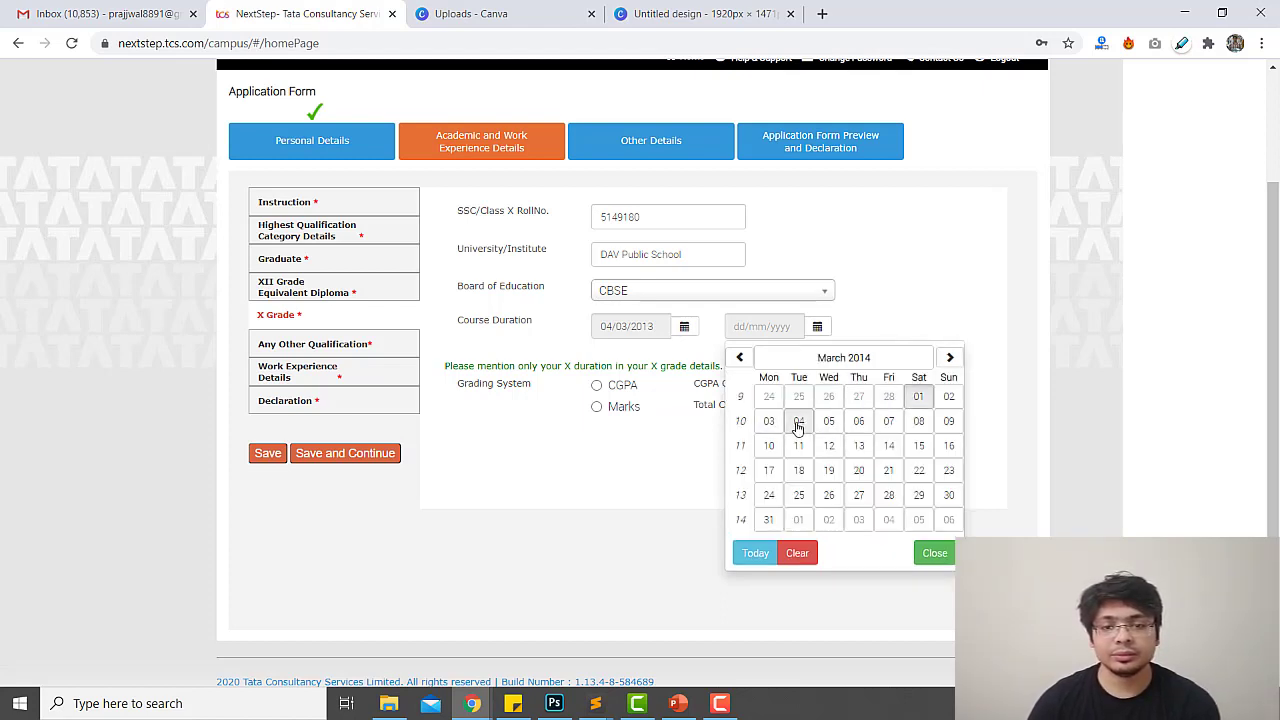
left_click(919, 421)
left_click(816, 326)
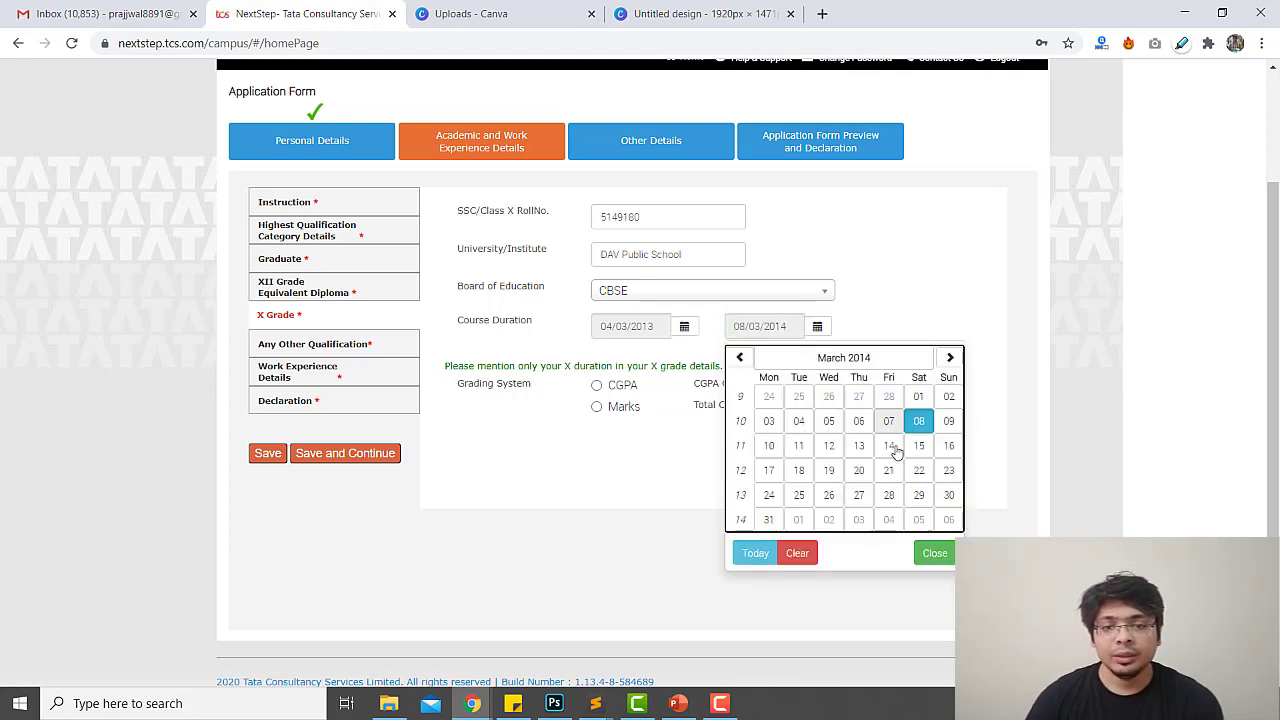
left_click(919, 494)
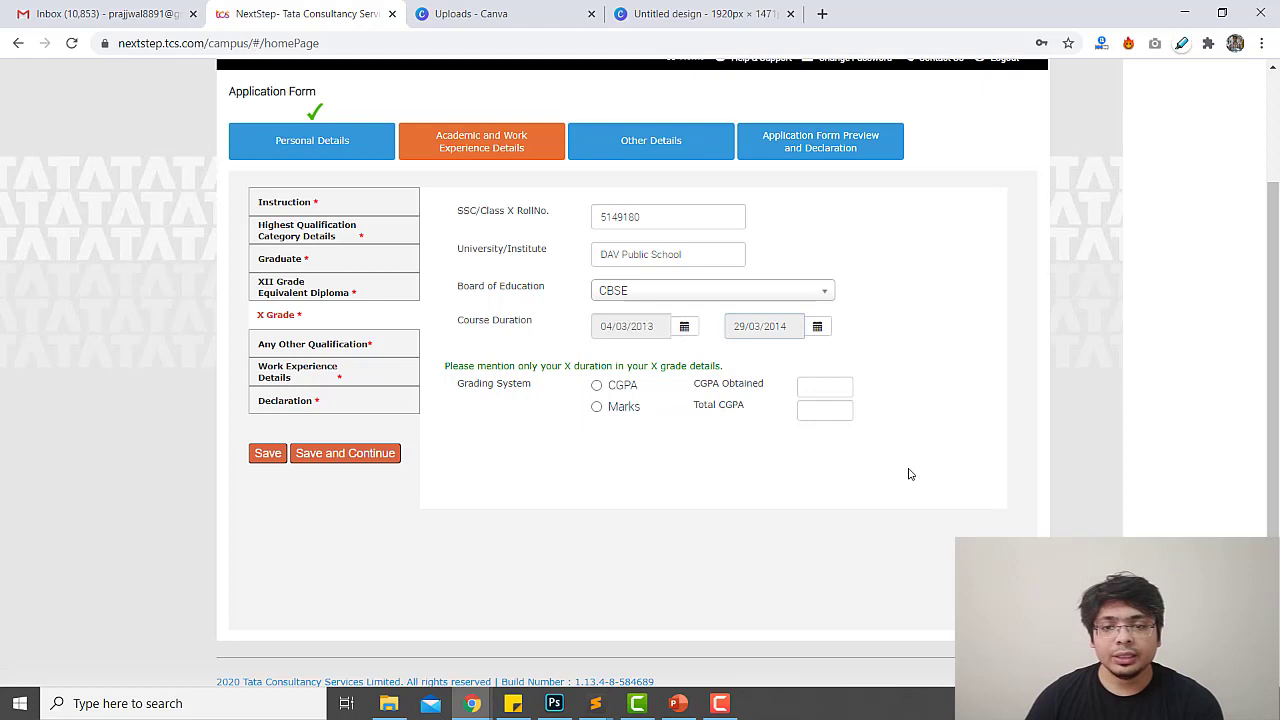
left_click(817, 327)
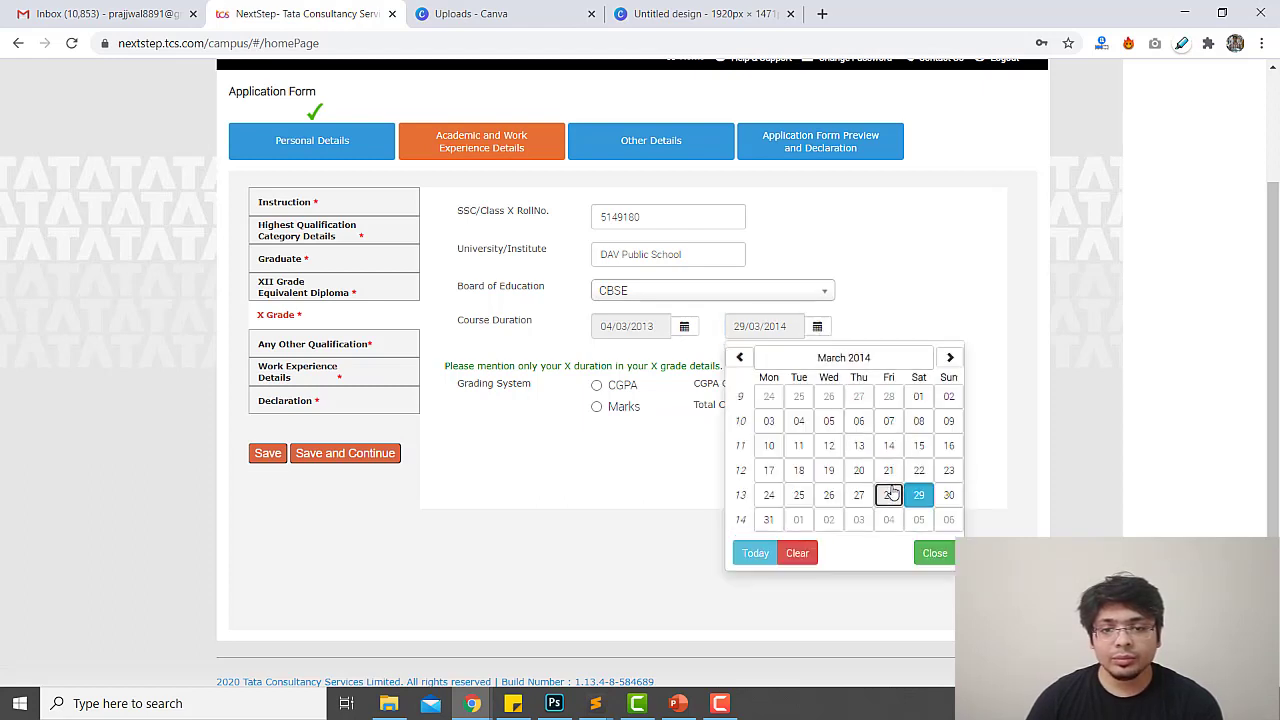
left_click(888, 494)
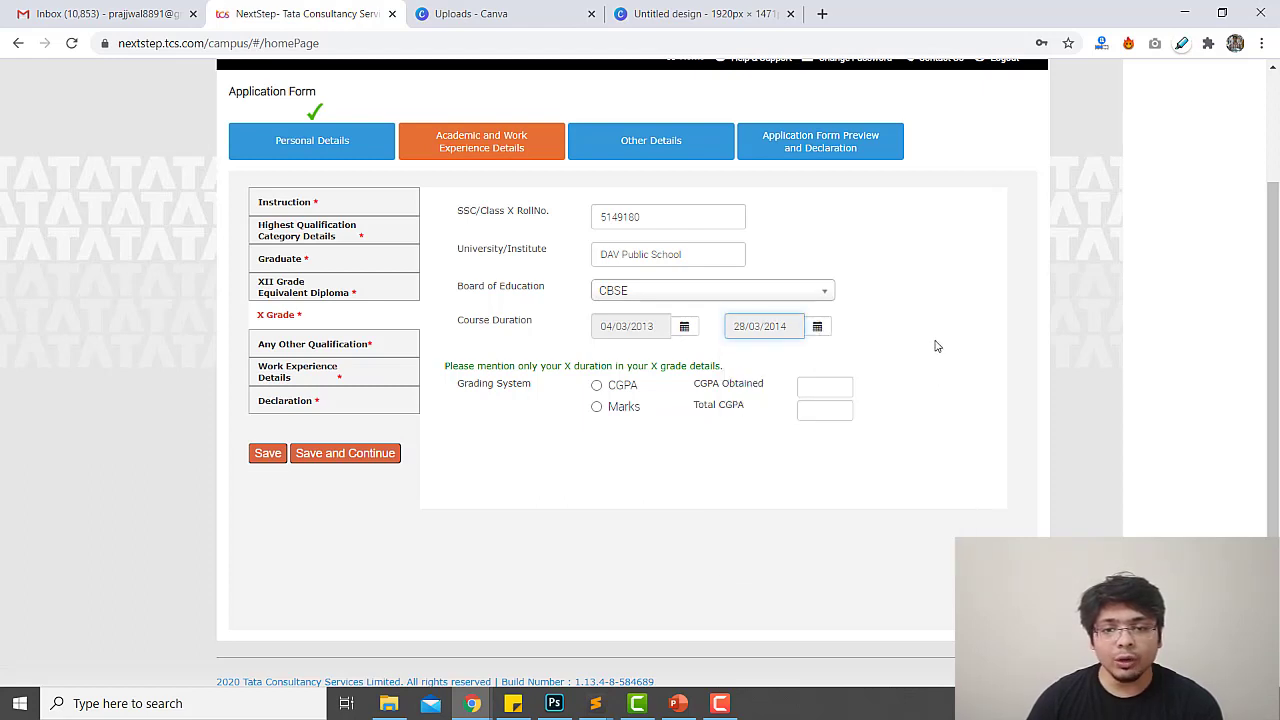
Grade X Grade by CGPA, 9.5 out of 10 (95.00%), and save the details
left_click(620, 389)
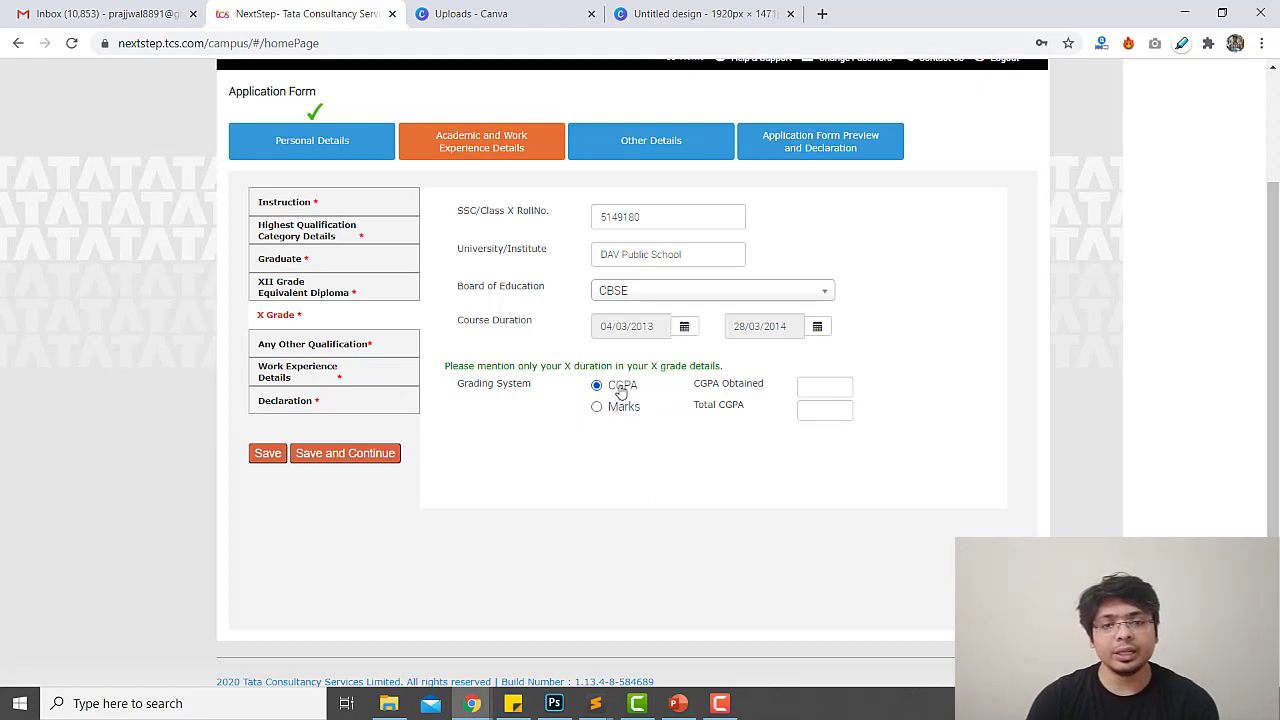
left_click(828, 389)
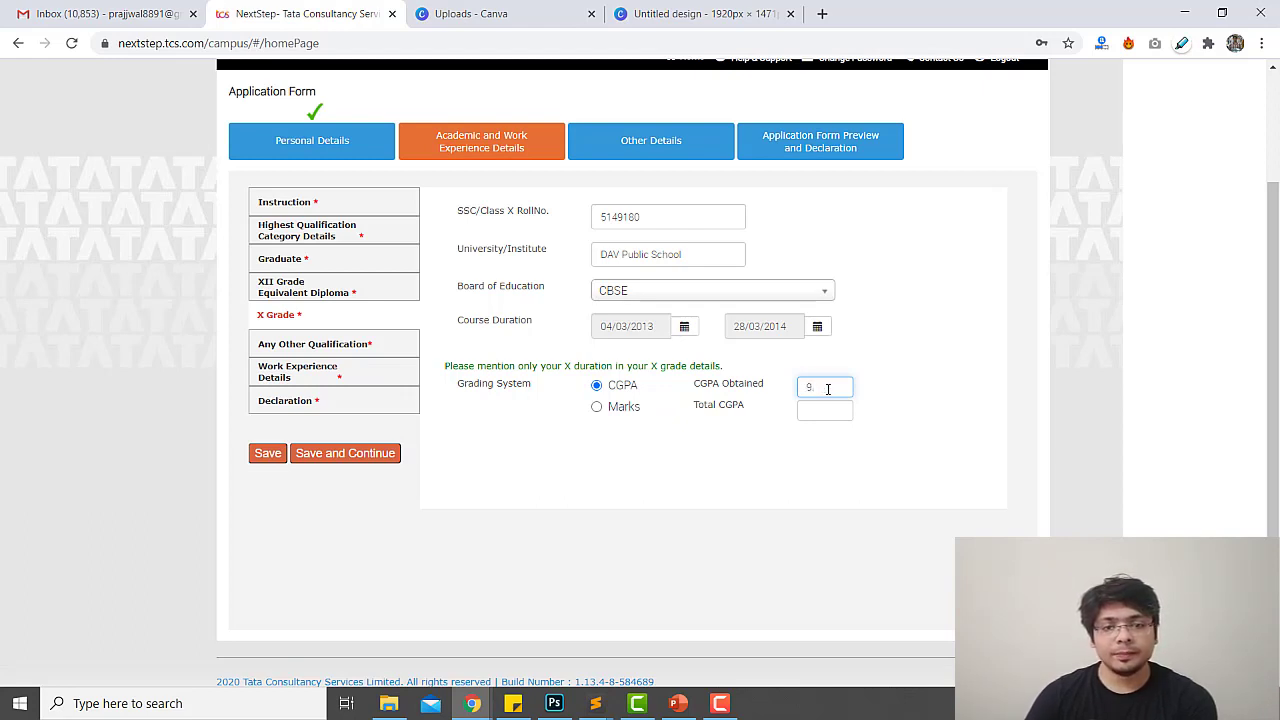
key("Tab")
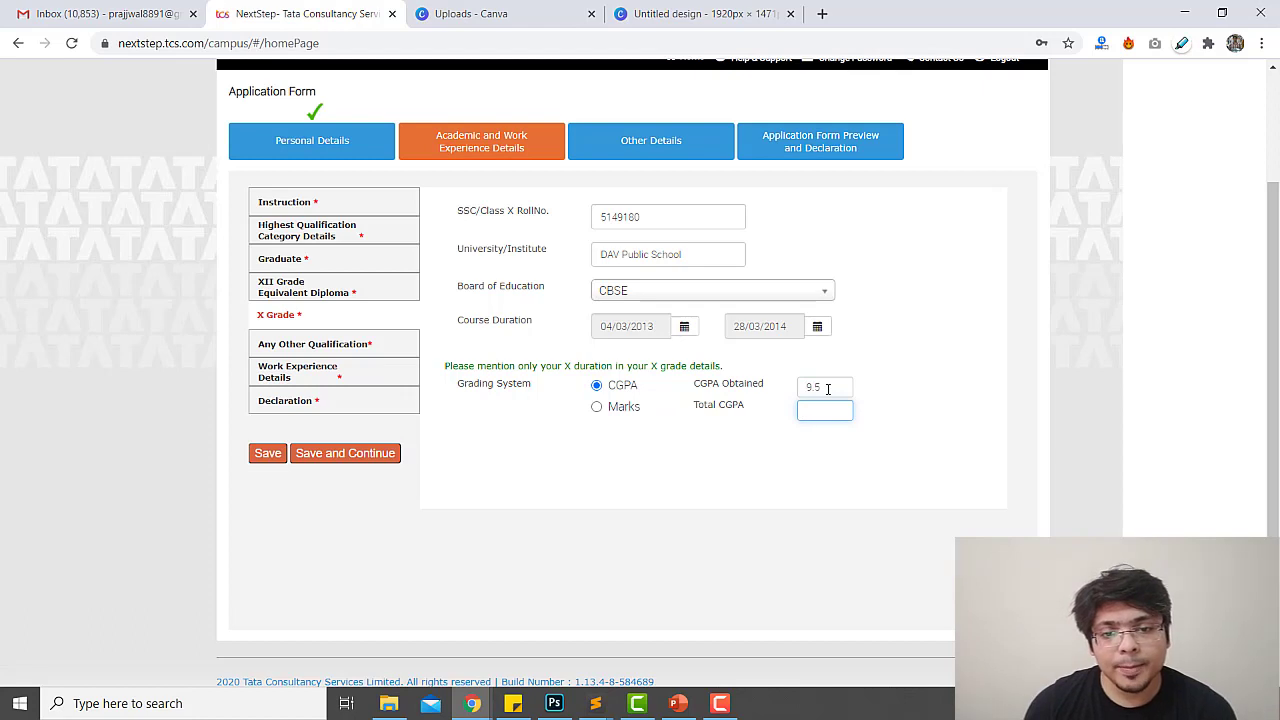
key("Tab")
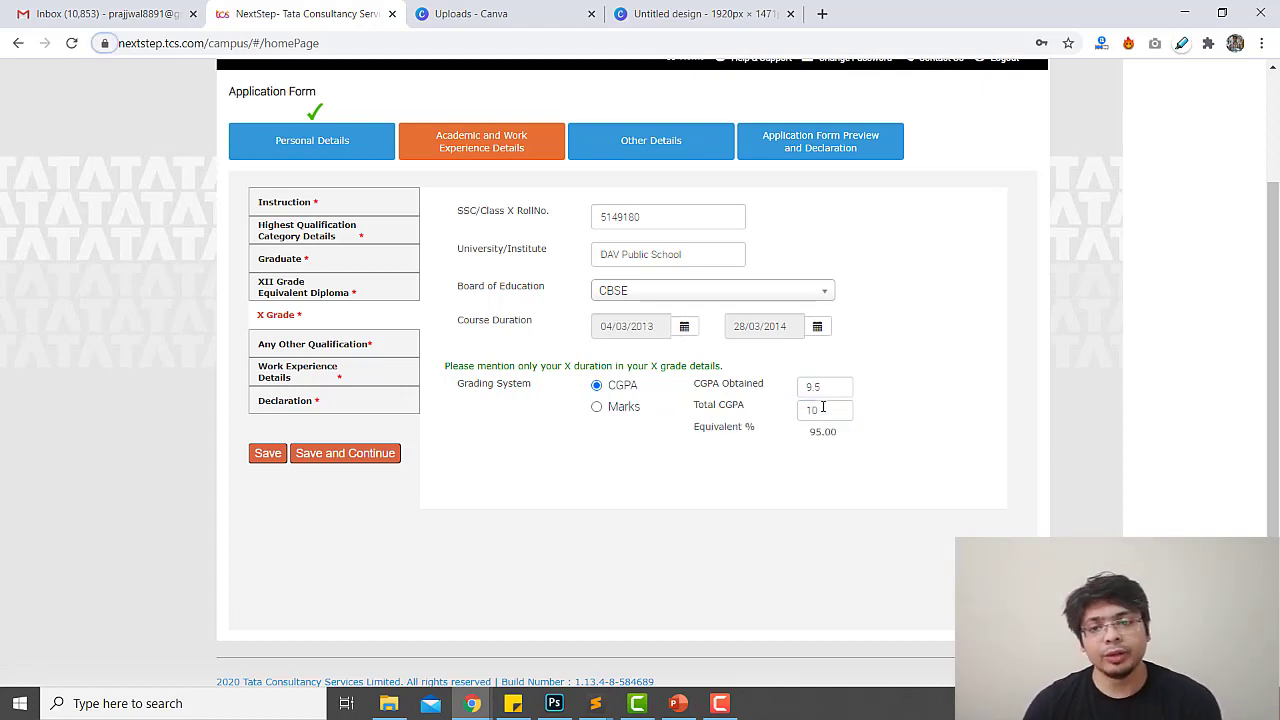
left_click(335, 466)
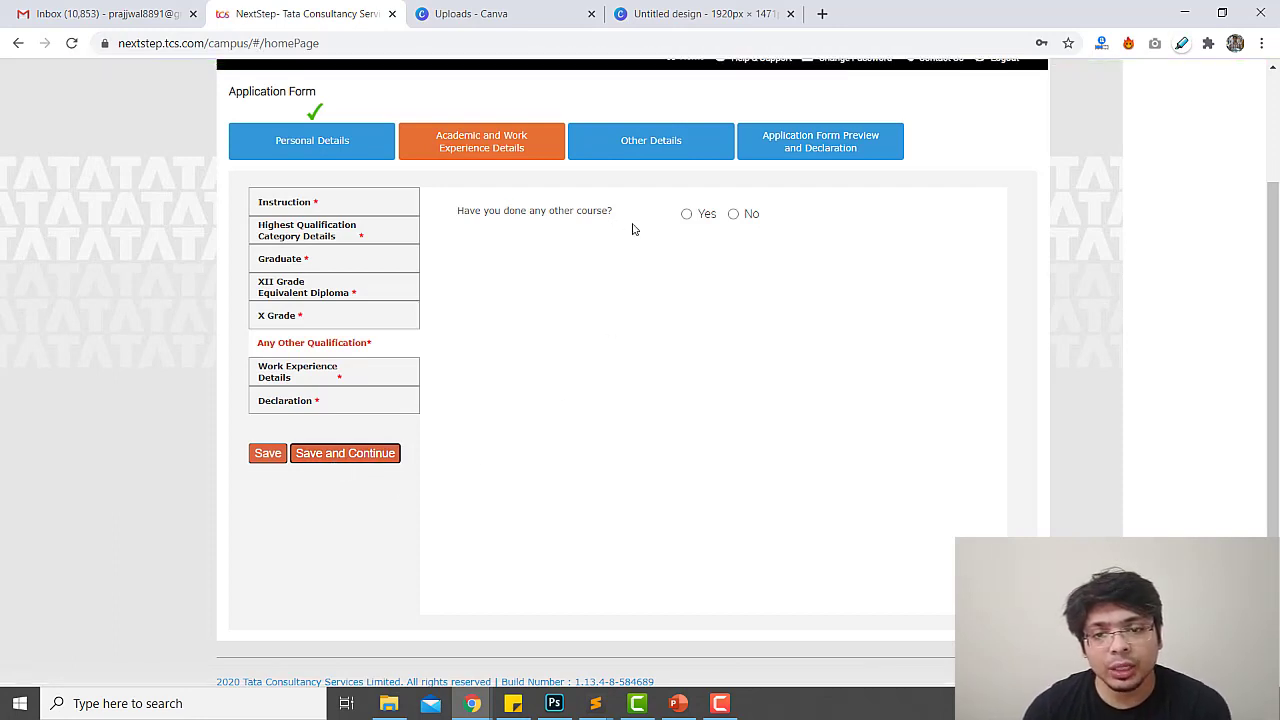
Answer No for other courses and No for relevant work experience, saving each answer
left_click(735, 214)
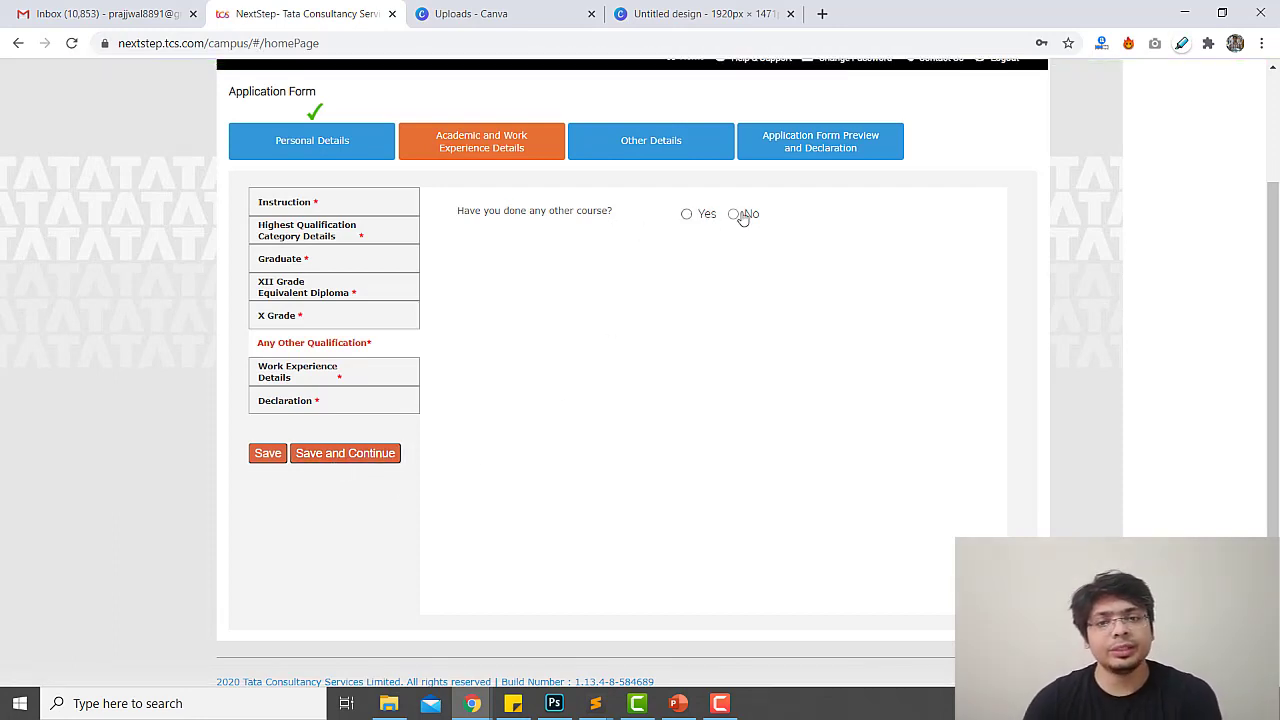
left_click(390, 453)
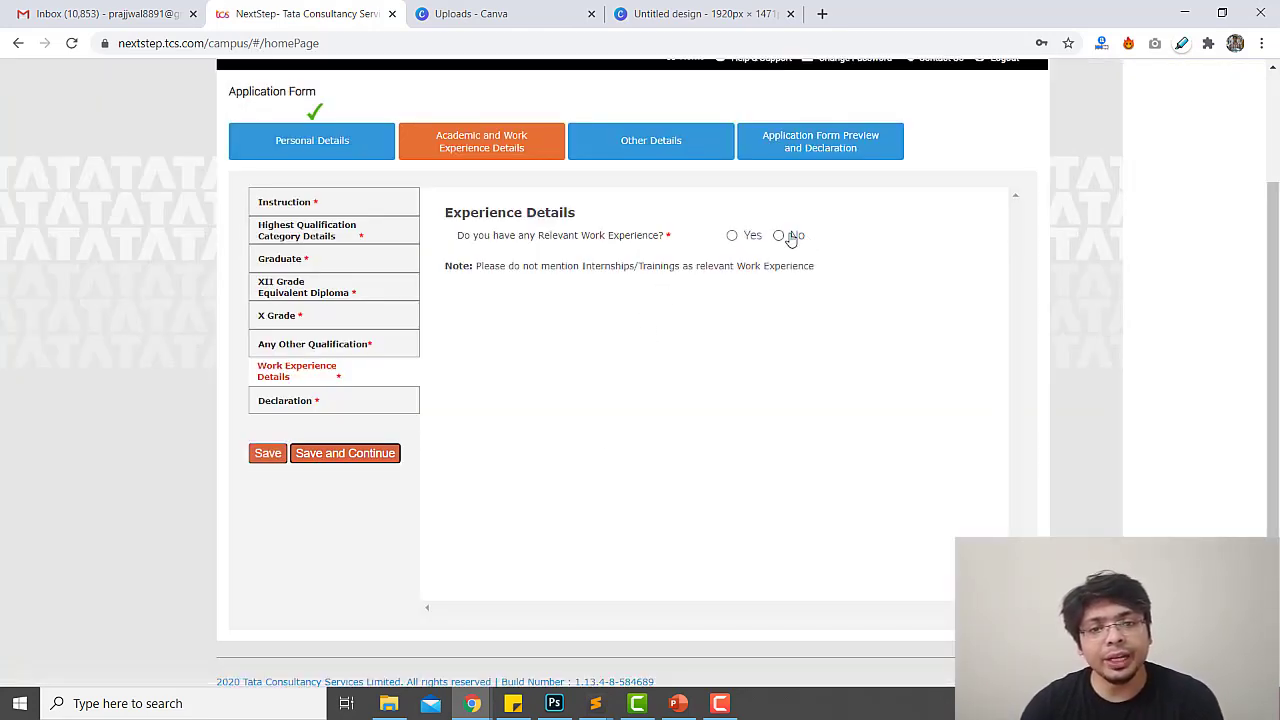
left_click_drag(544, 265, 812, 265)
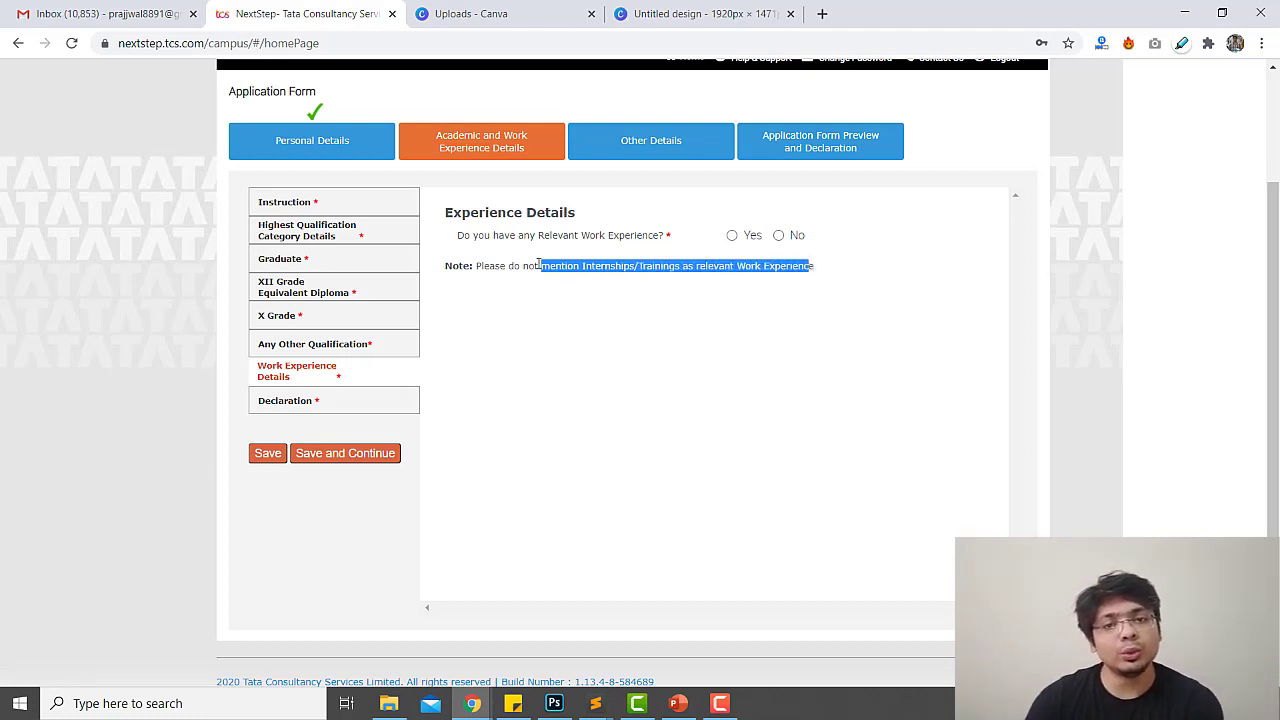
left_click(600, 292)
left_click(781, 236)
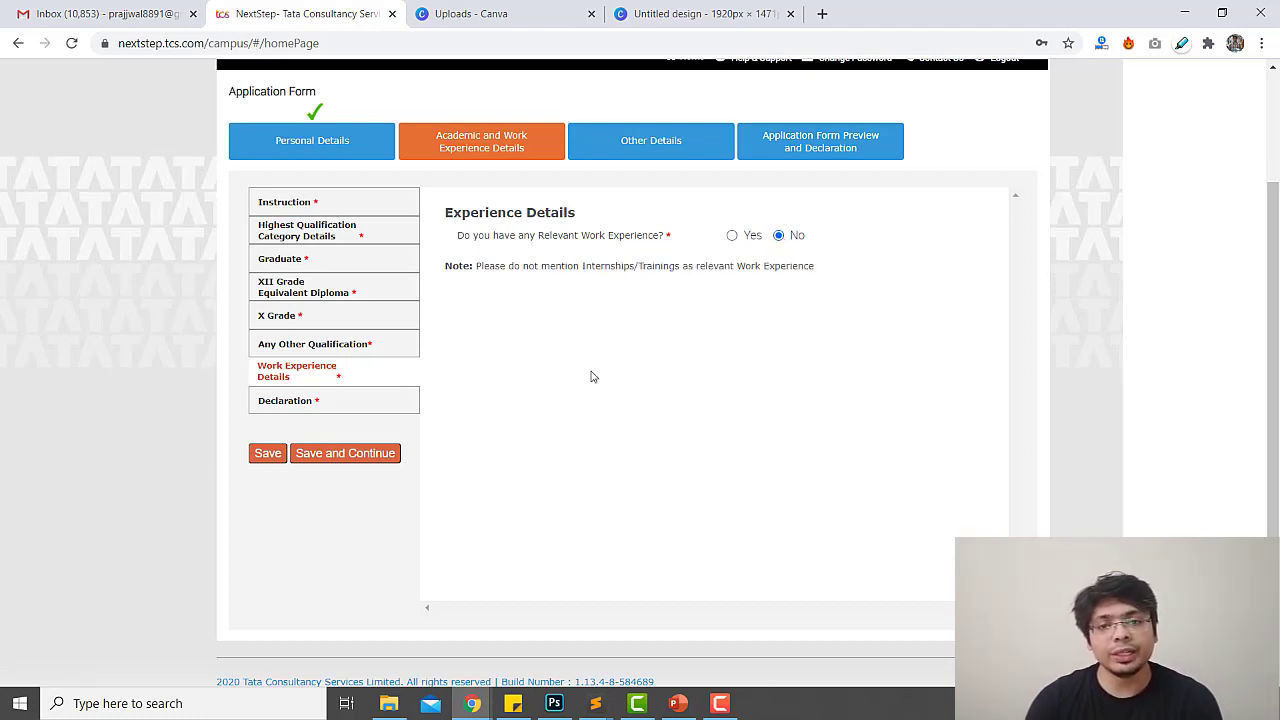
left_click(380, 455)
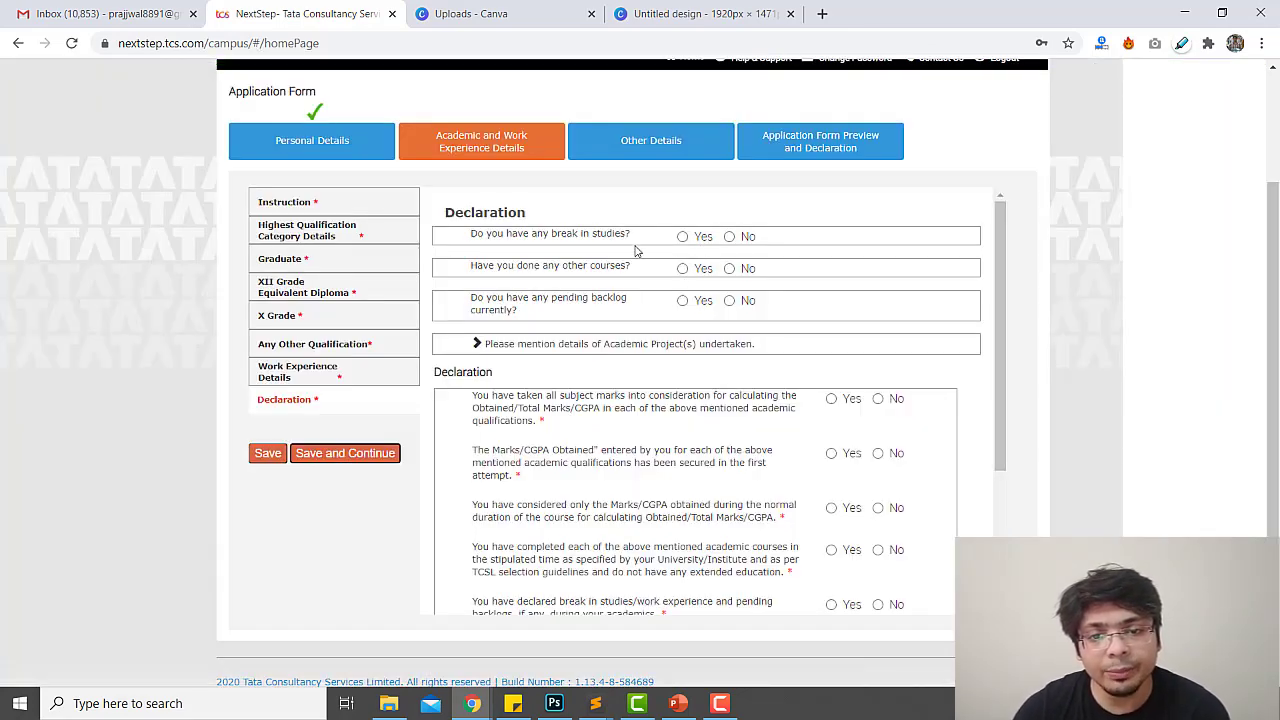
Answer Yes to a study break, with reason 'I was preparing for Entrance exams'
left_click(686, 237)
left_click(698, 257)
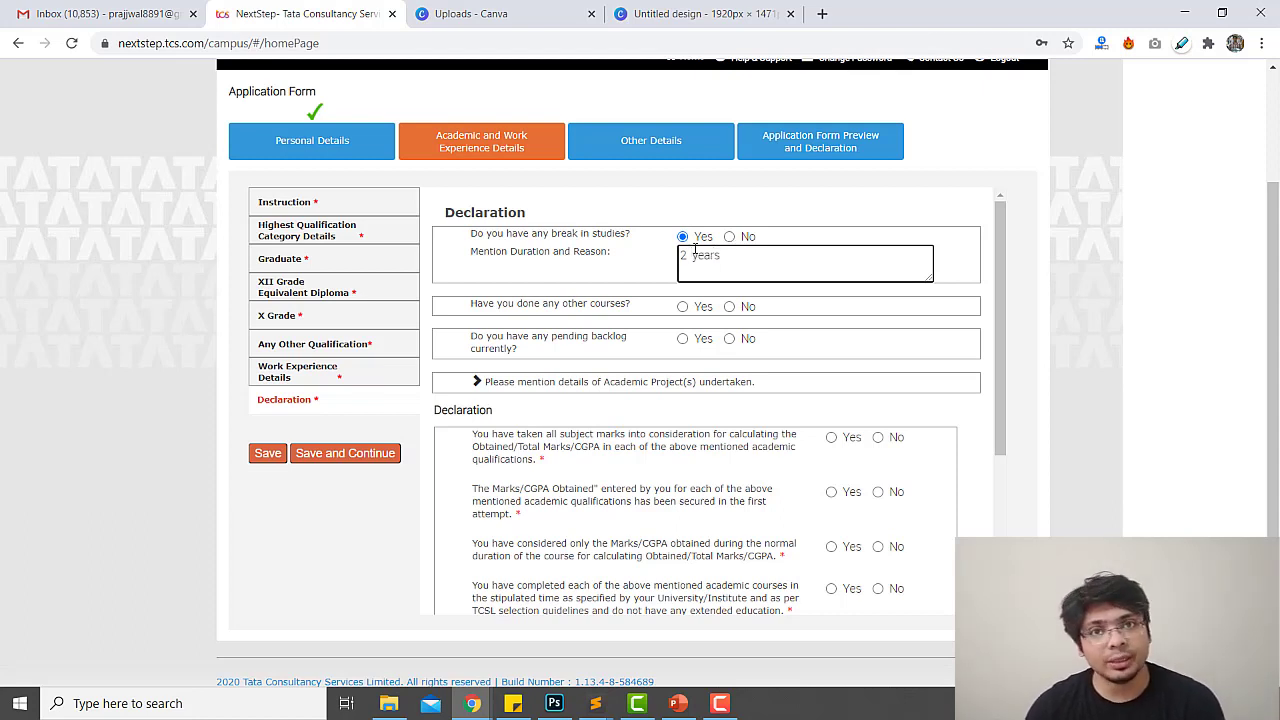
type("I was prepari")
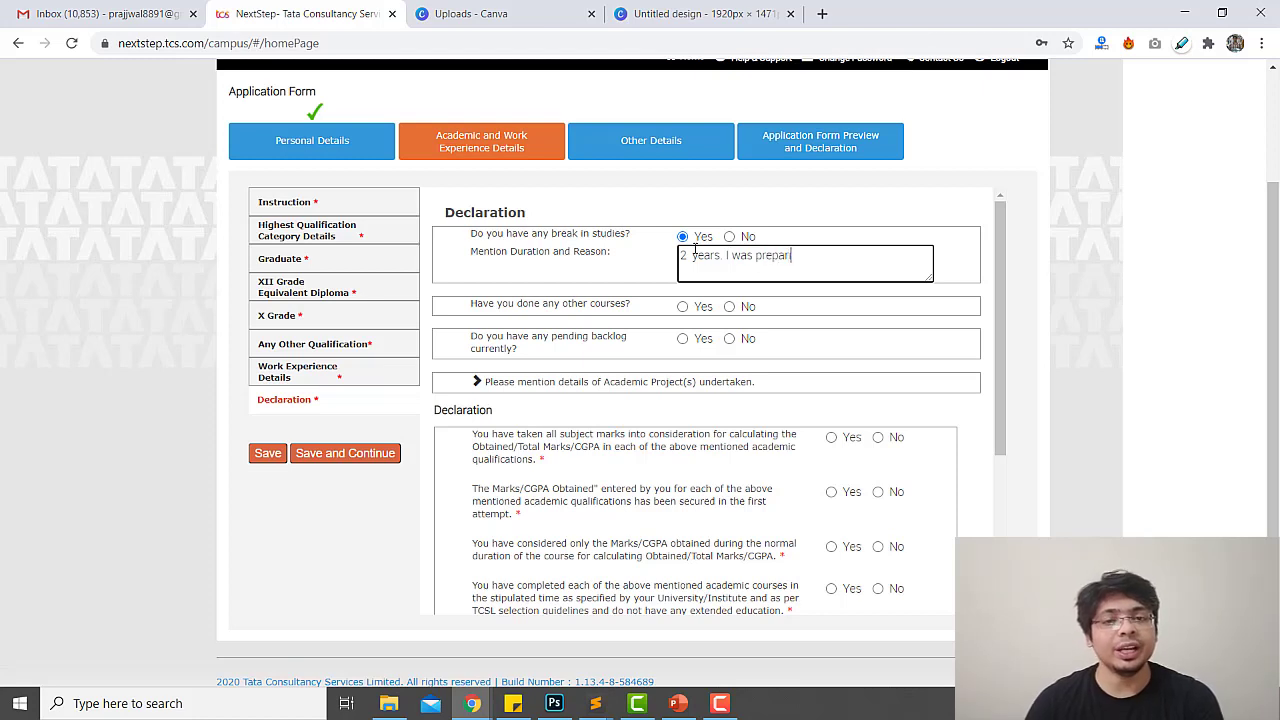
type("ng for Entrance exams.")
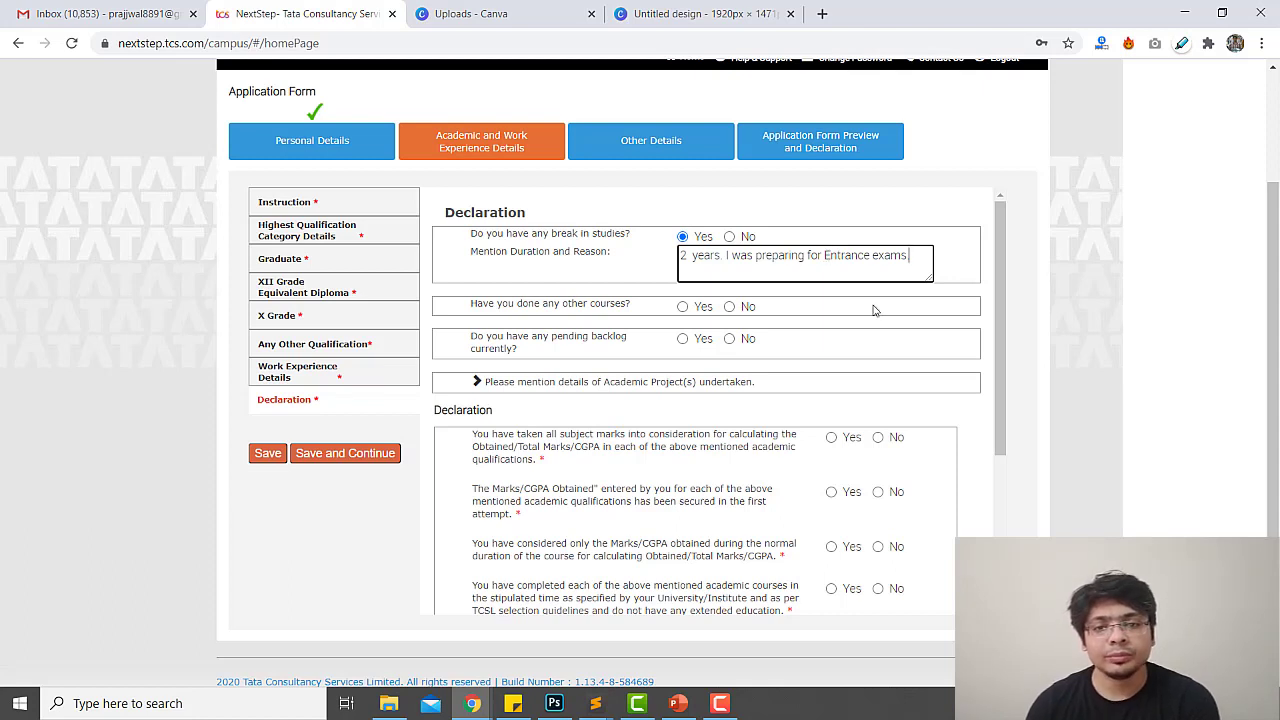
Answer No for other courses and set pending backlogs to No
left_click(731, 308)
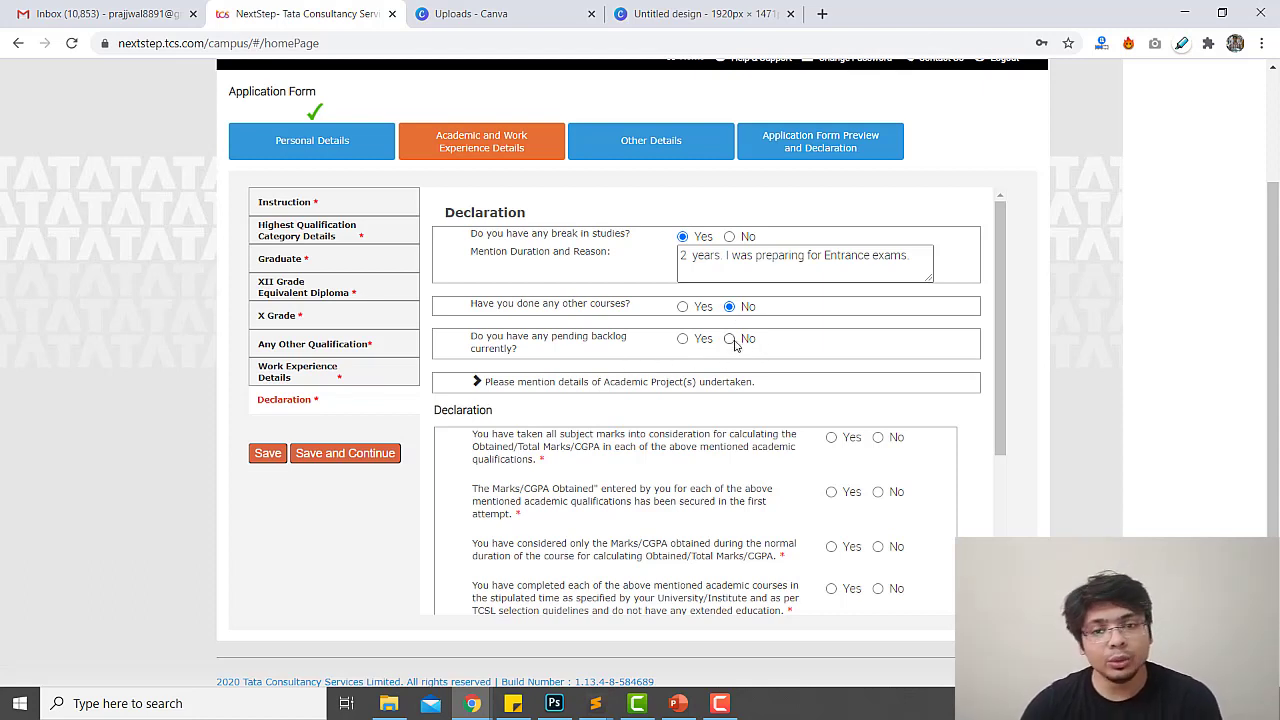
left_click(683, 339)
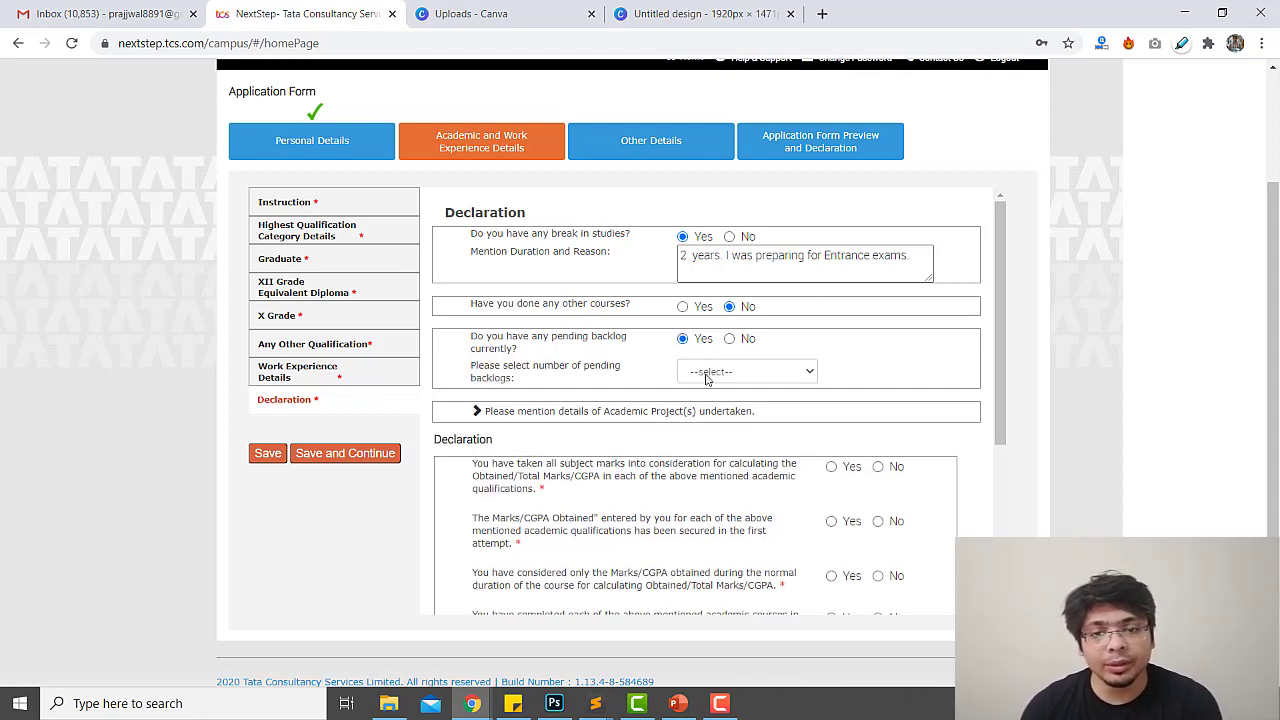
left_click(715, 372)
left_click(705, 404)
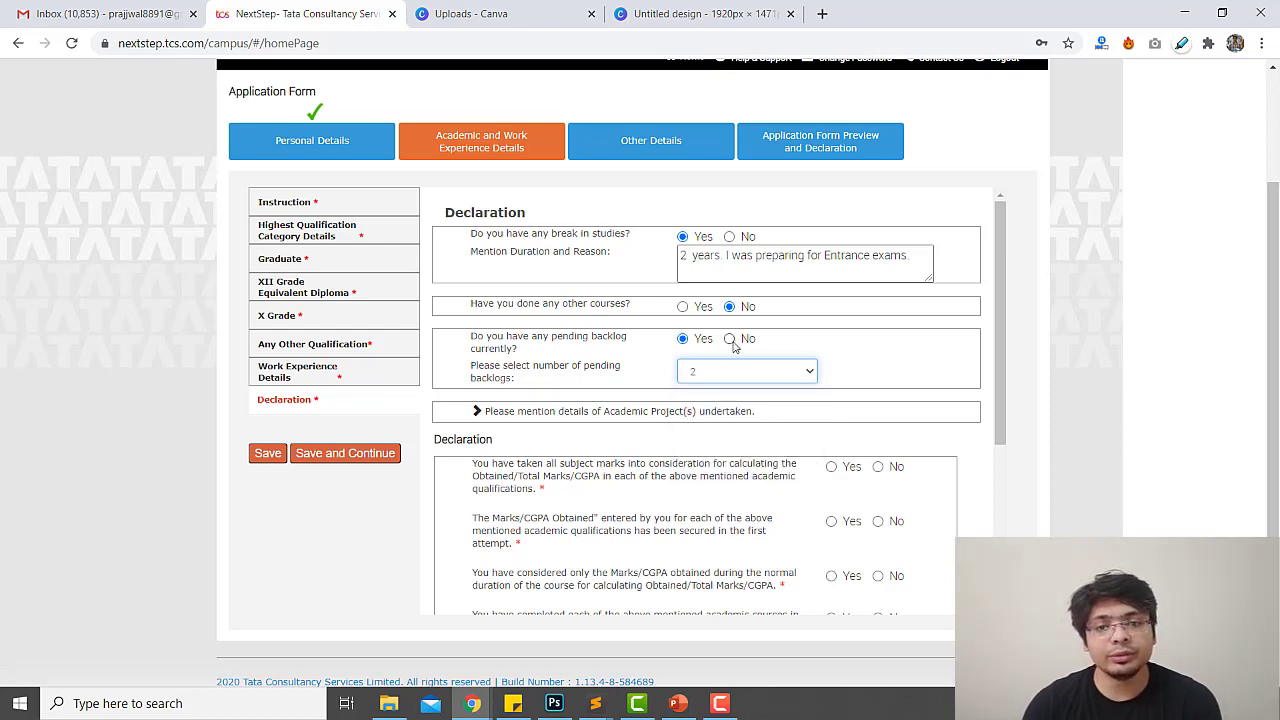
left_click(731, 340)
scroll(659, 421, "down", 2)
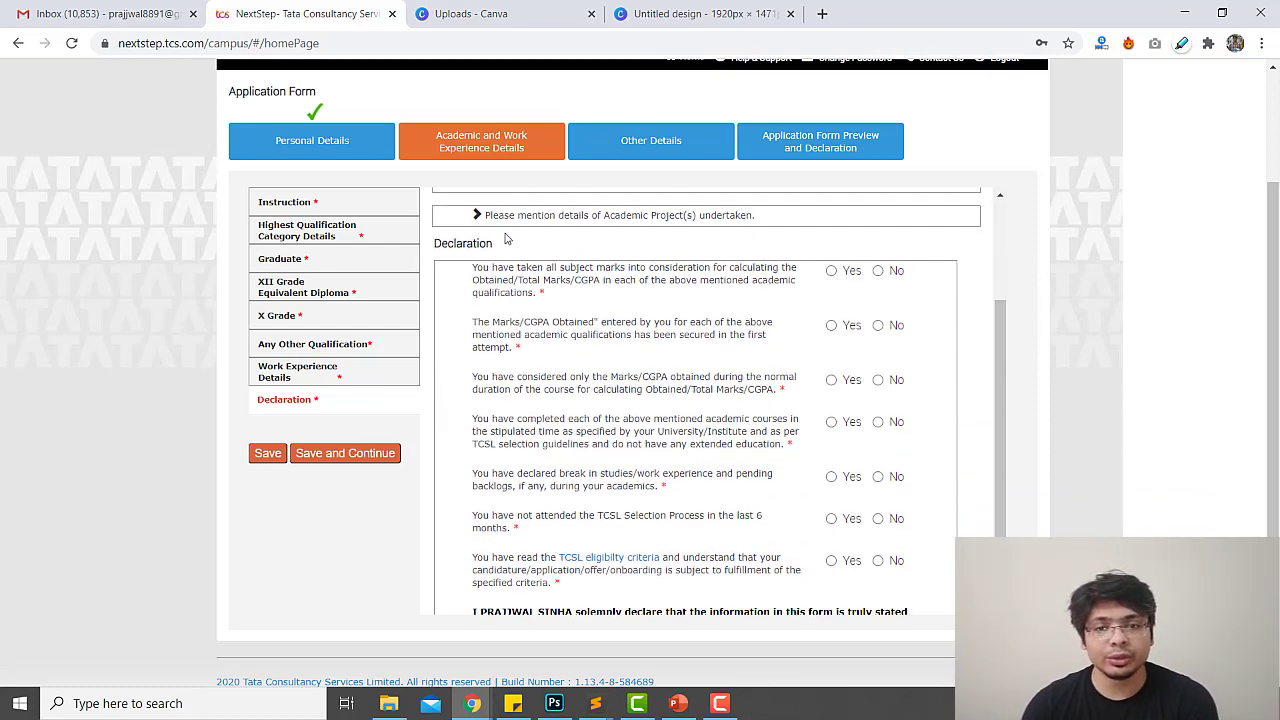
Expand Academic Projects and describe the online test software built on Python and Django
left_click(493, 218)
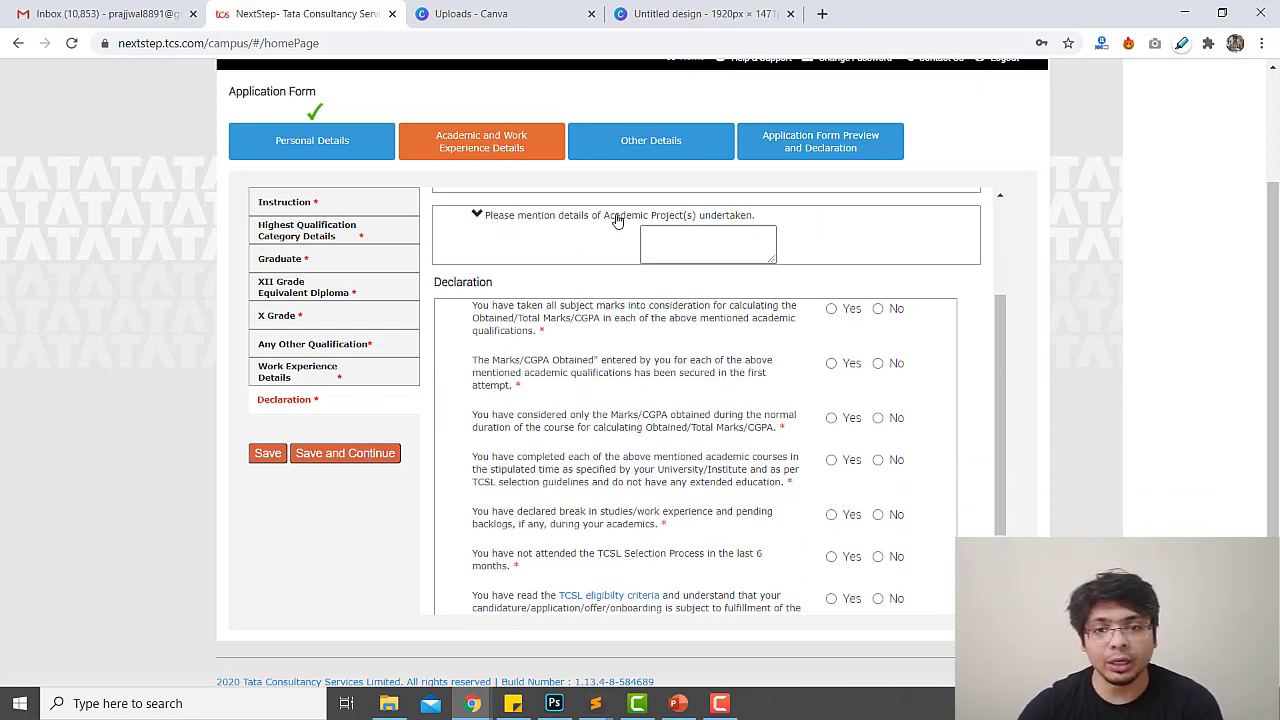
left_click_drag(614, 216, 752, 219)
left_click(688, 240)
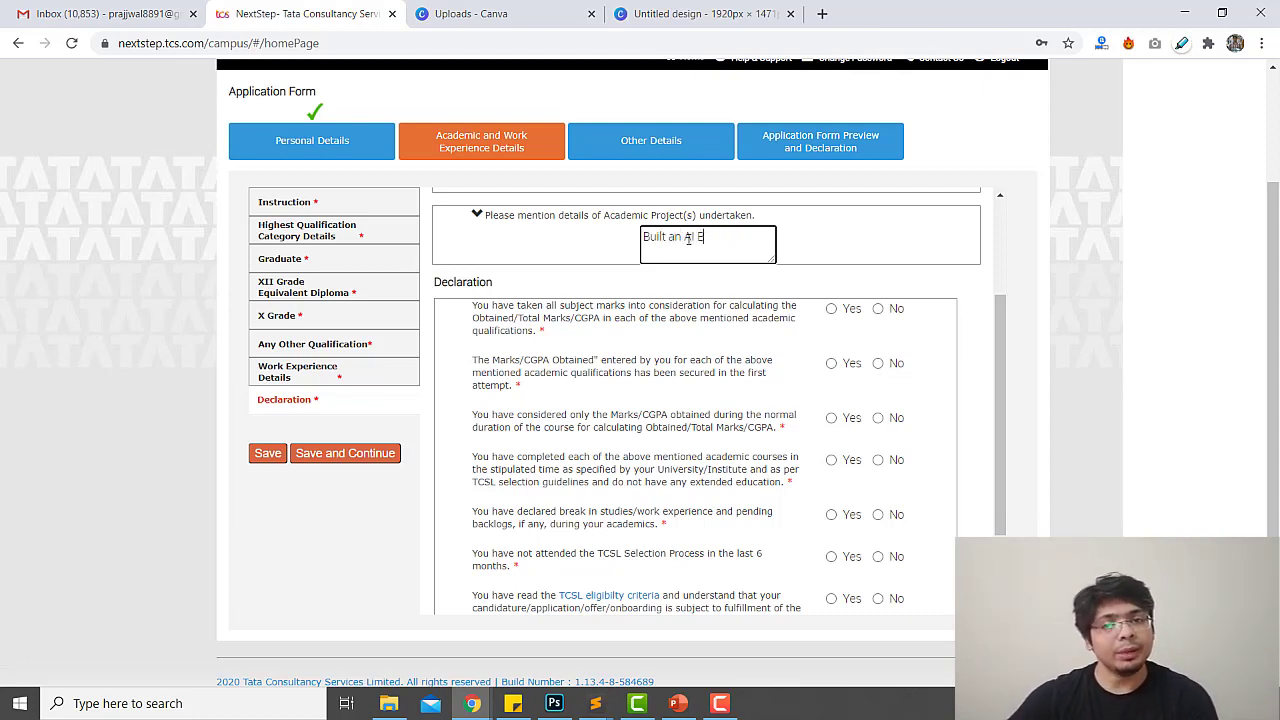
type("pplica")
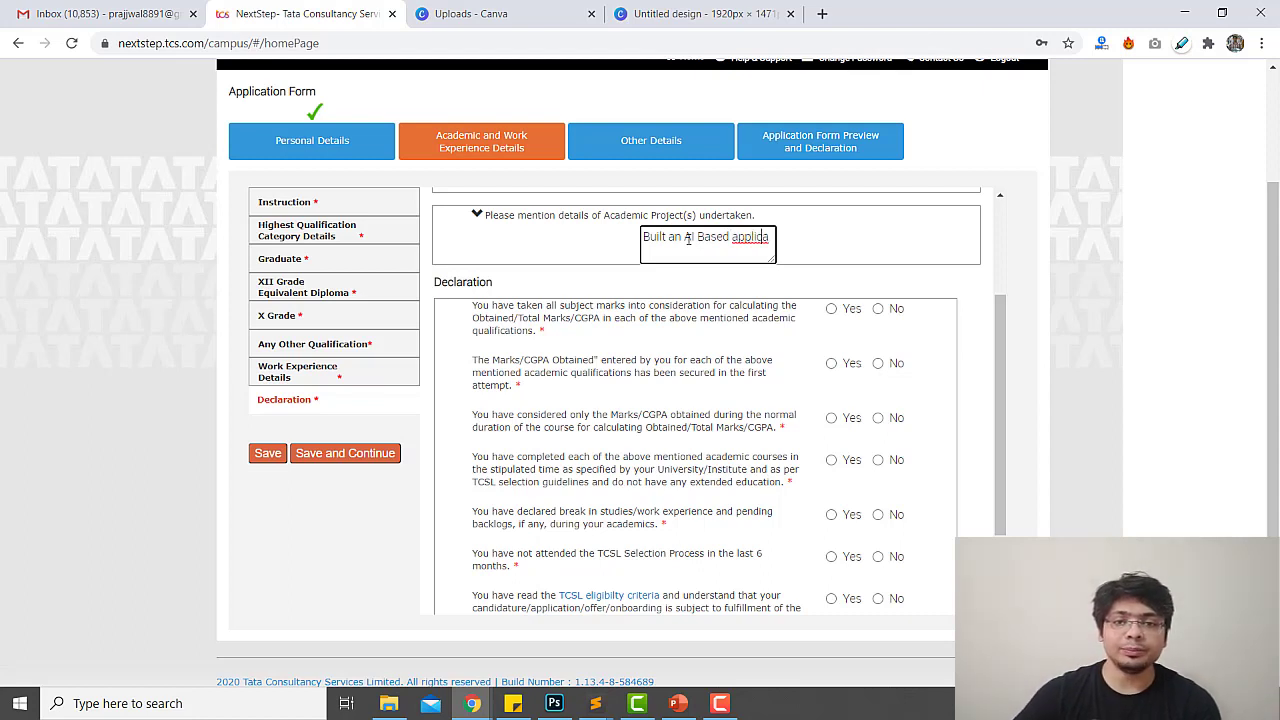
type("tion for online test softwares on Python and Djan")
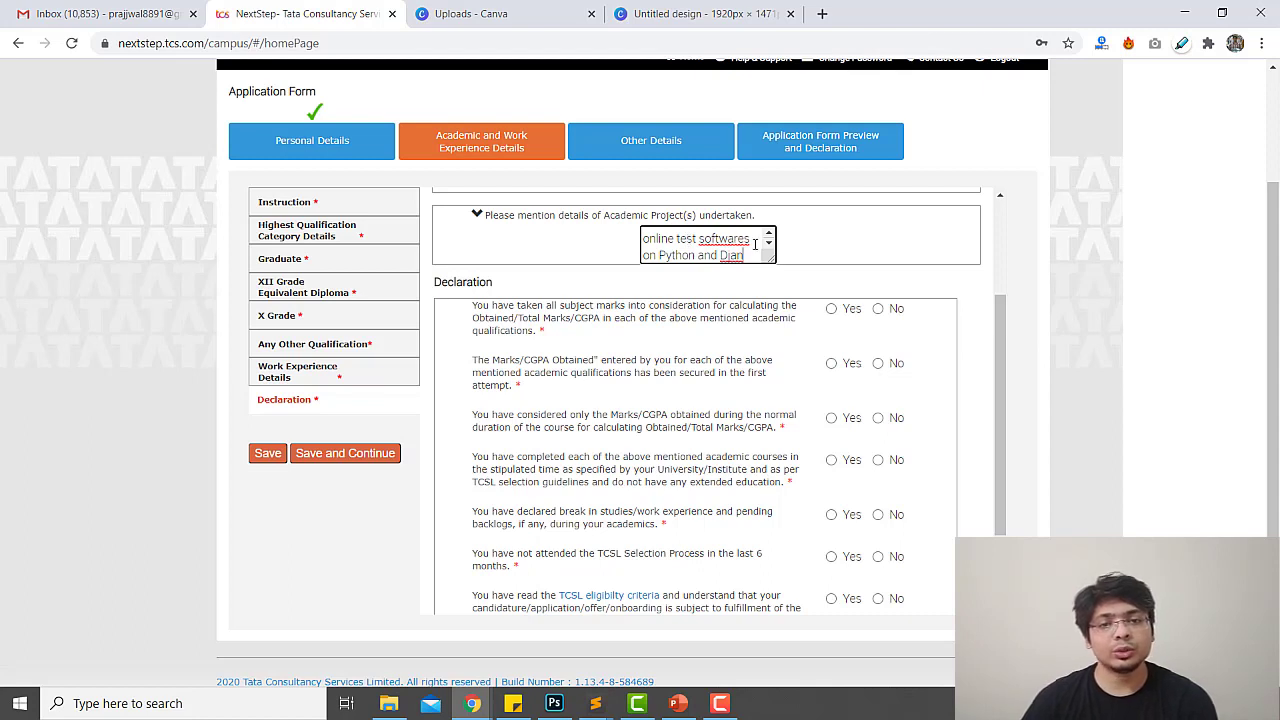
key("BackSpace")
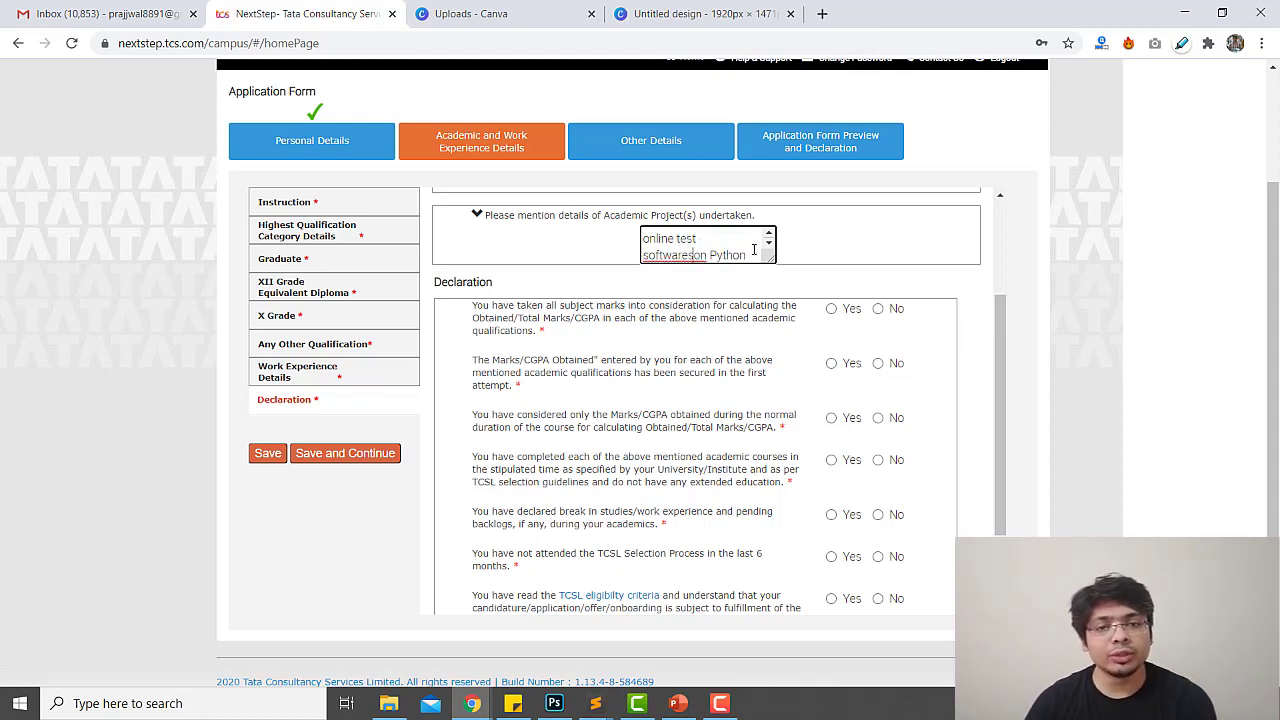
key("BackSpace")
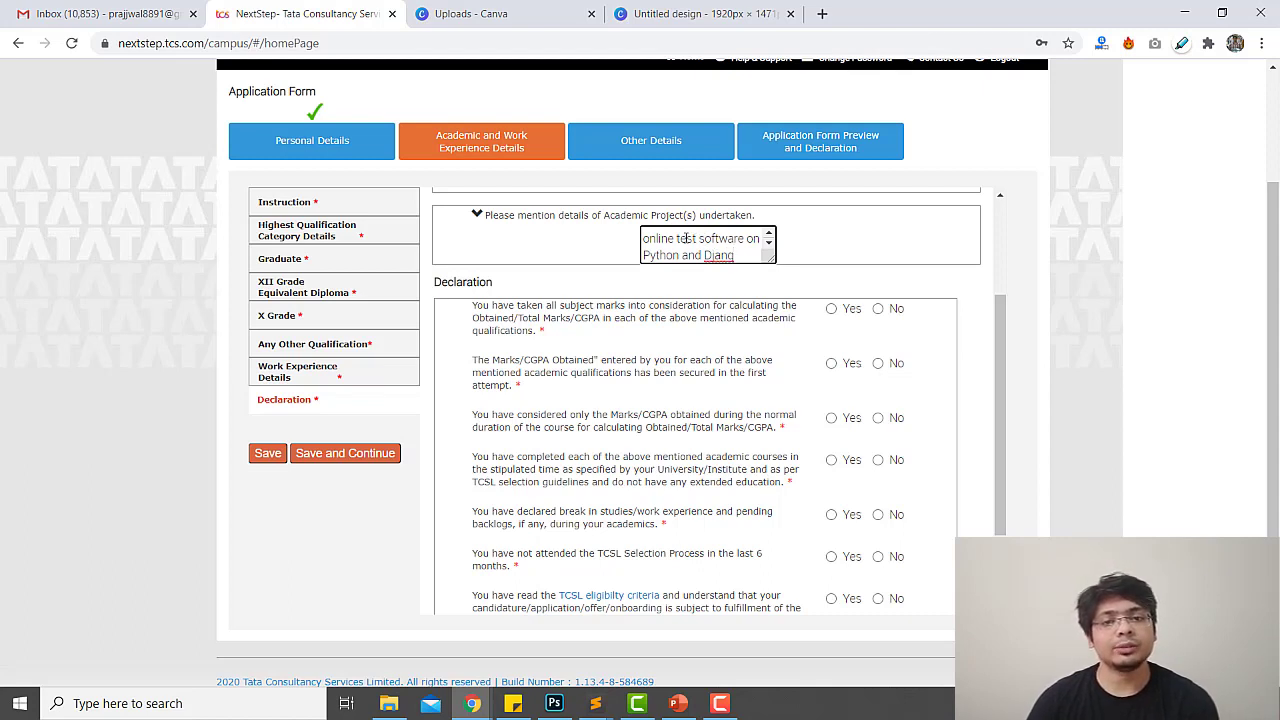
Fix the project text by removing 'online' and changing 'an test' to 'a test', and resize the box
double_click(665, 240)
key("BackSpace")
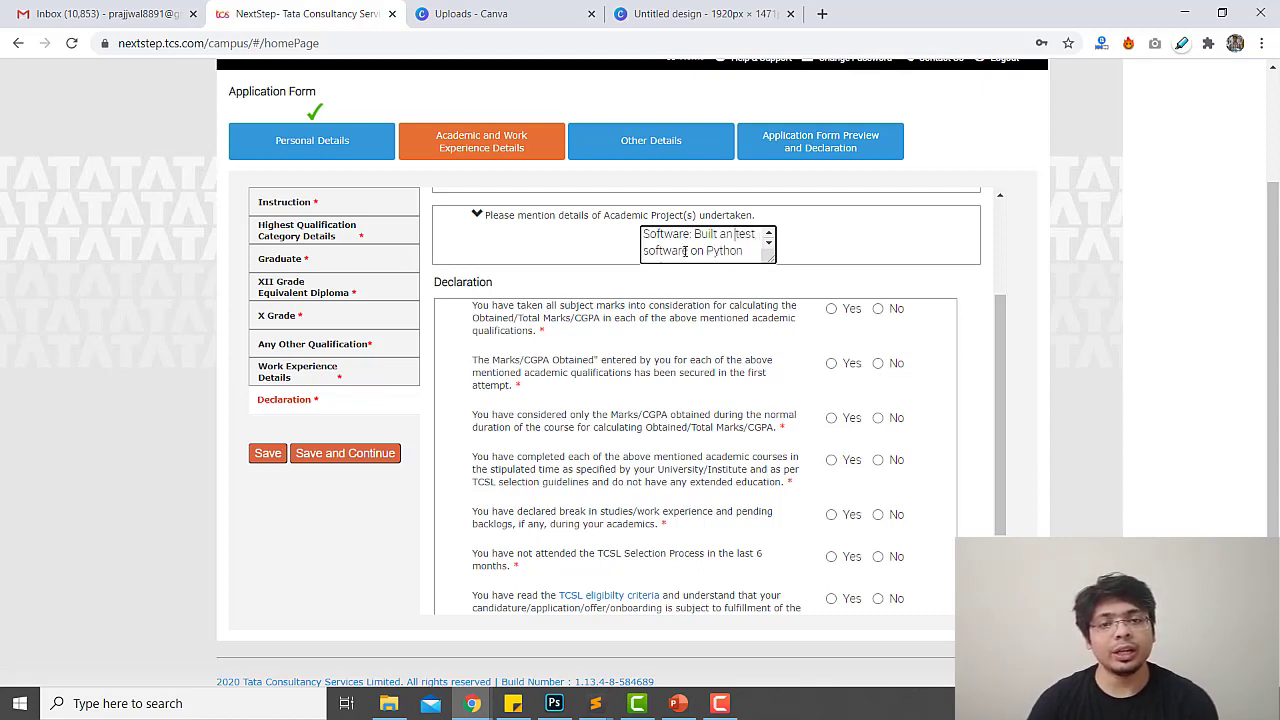
scroll(740, 251, "down", 1)
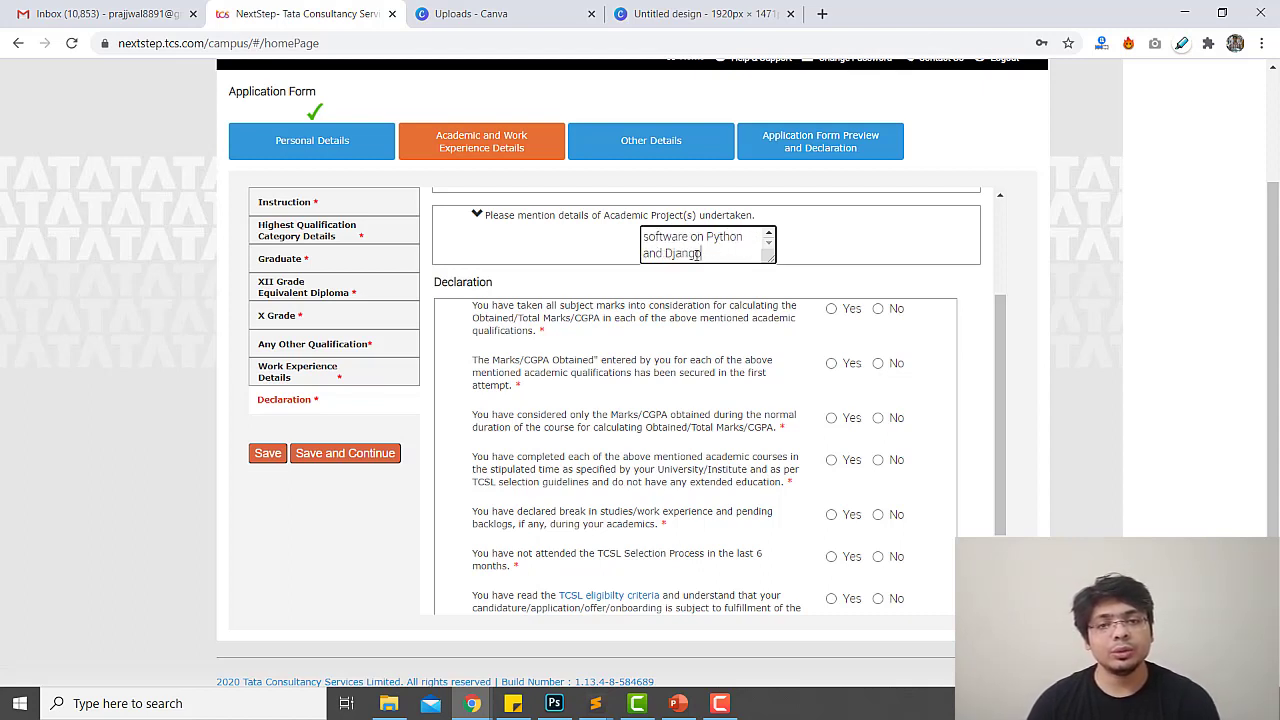
scroll(700, 253, "up", 2)
scroll(740, 251, "down", 2)
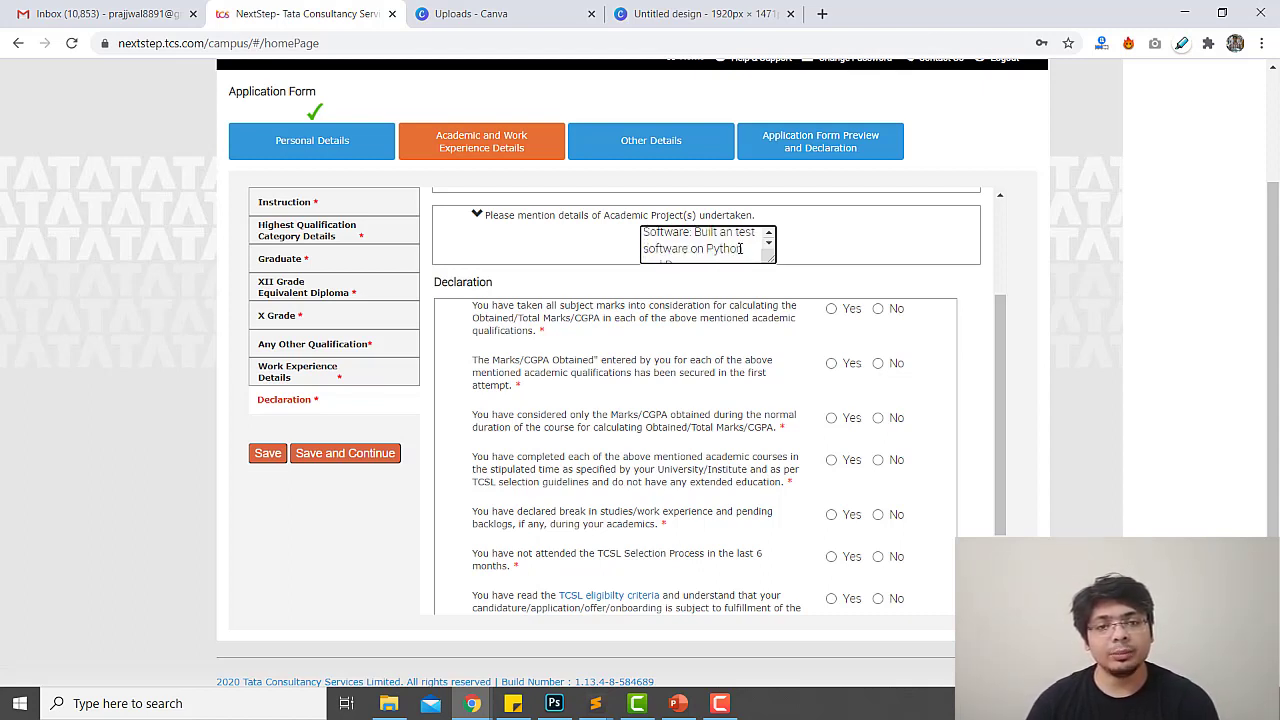
left_click_drag(770, 258, 993, 343)
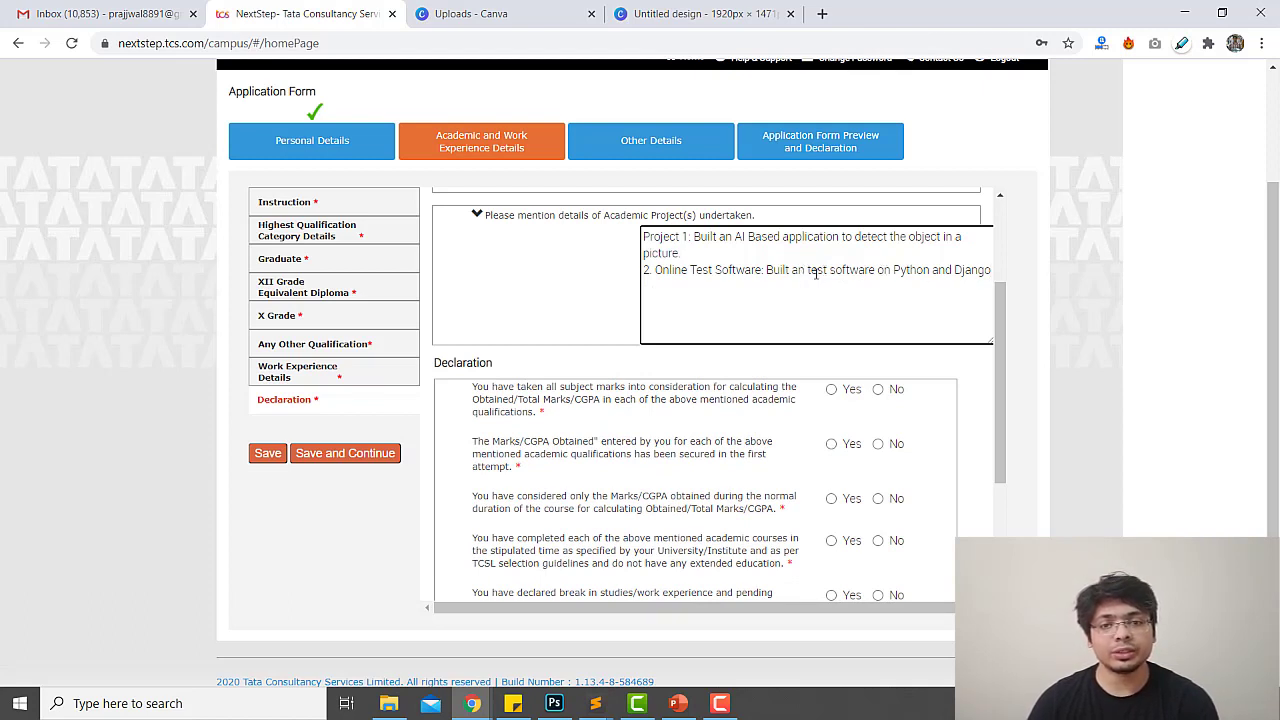
left_click(802, 272)
key("BackSpace")
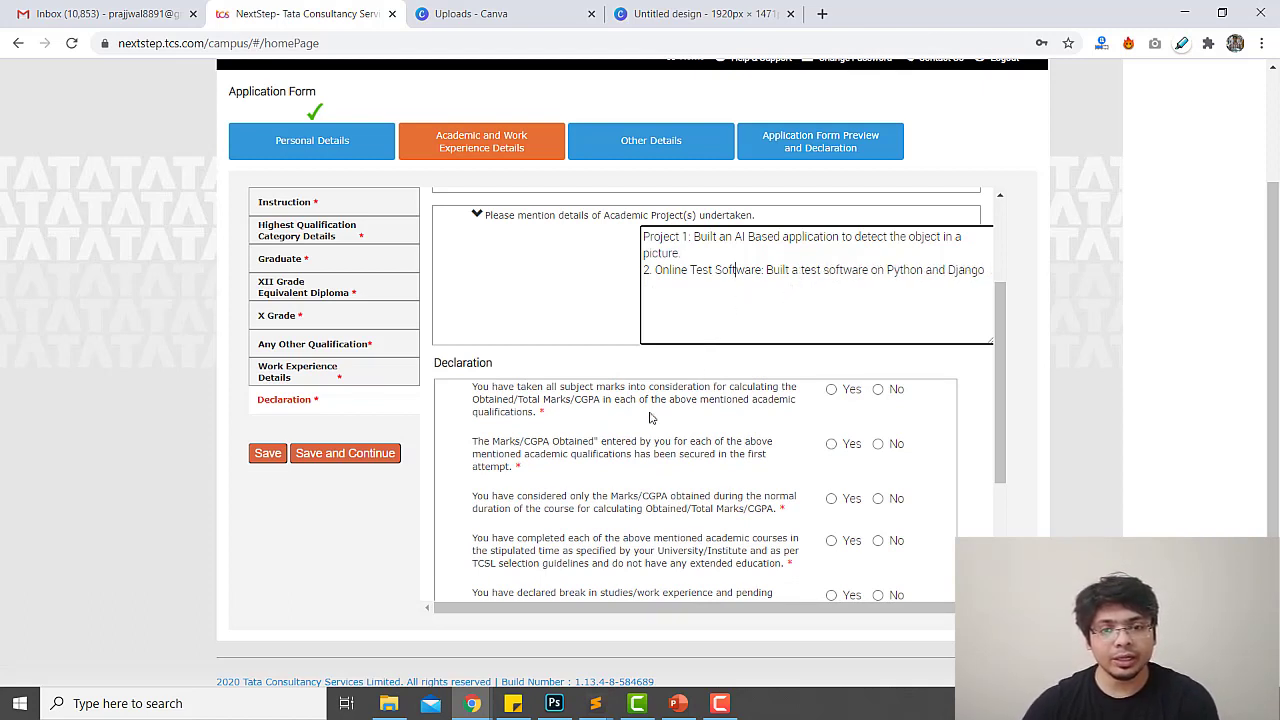
scroll(629, 409, "down", 1)
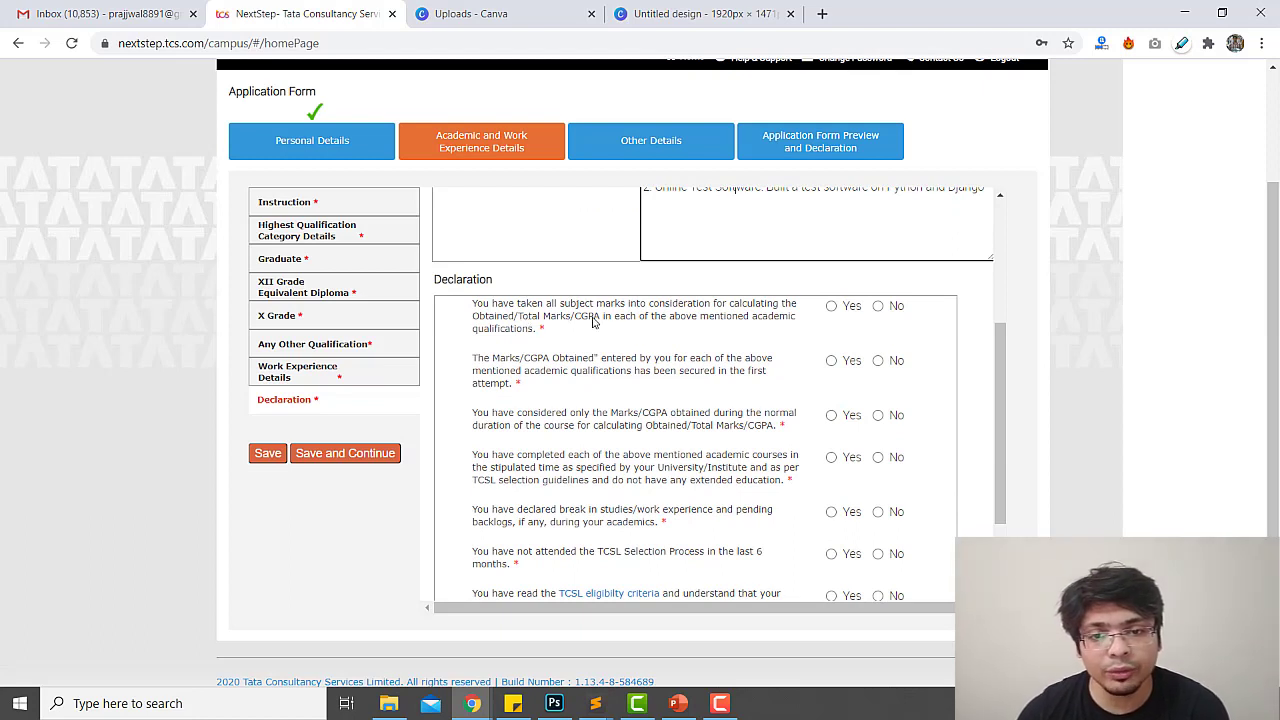
Answer Yes to the first three declaration statements
left_click(831, 306)
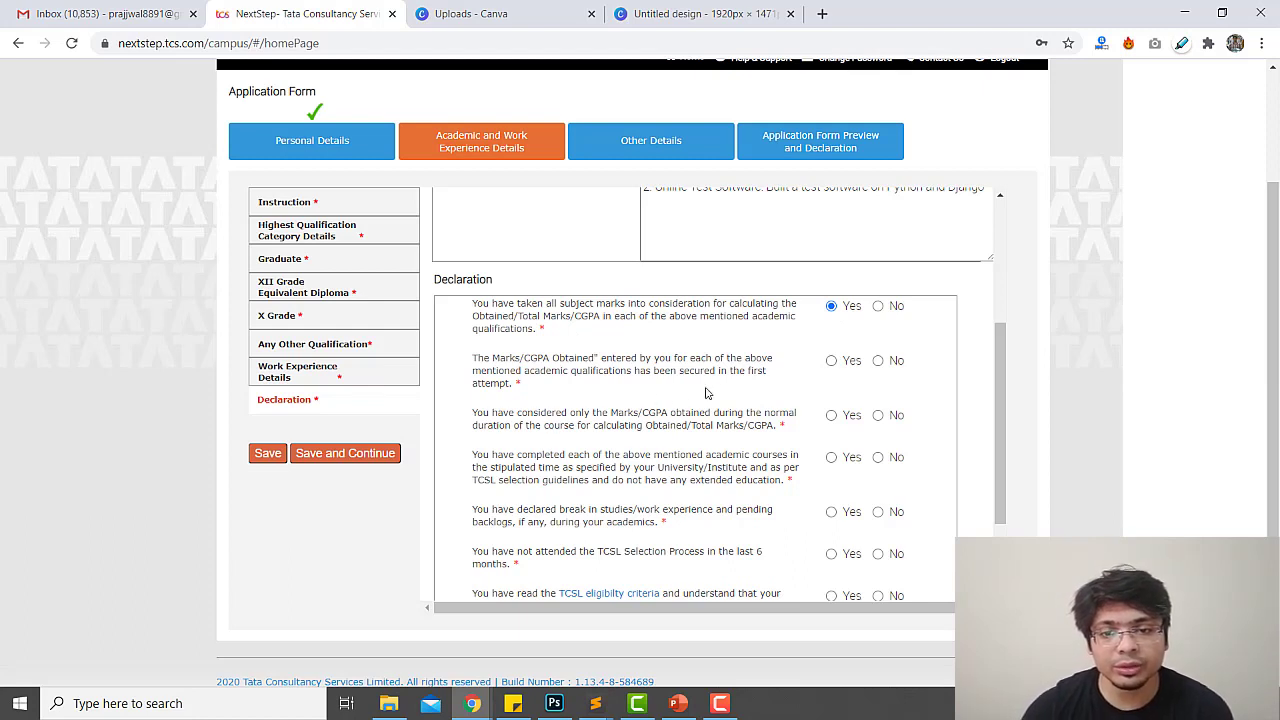
left_click(832, 361)
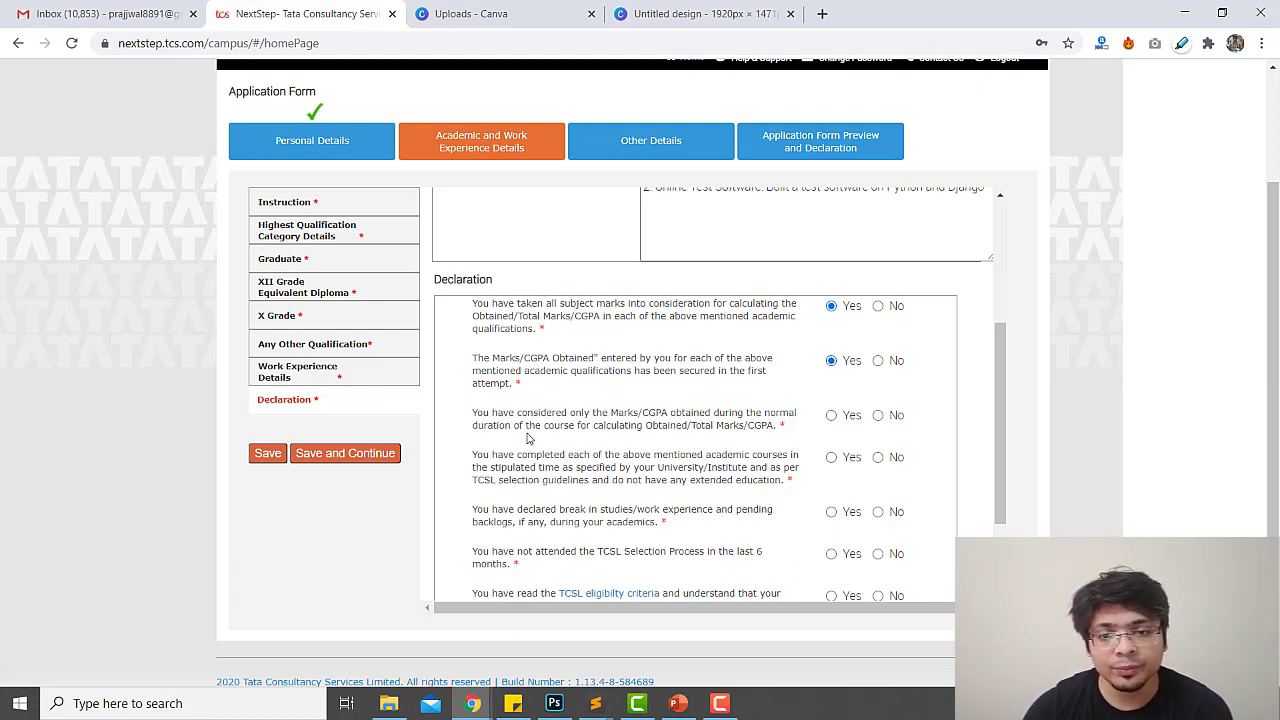
left_click_drag(660, 374, 755, 384)
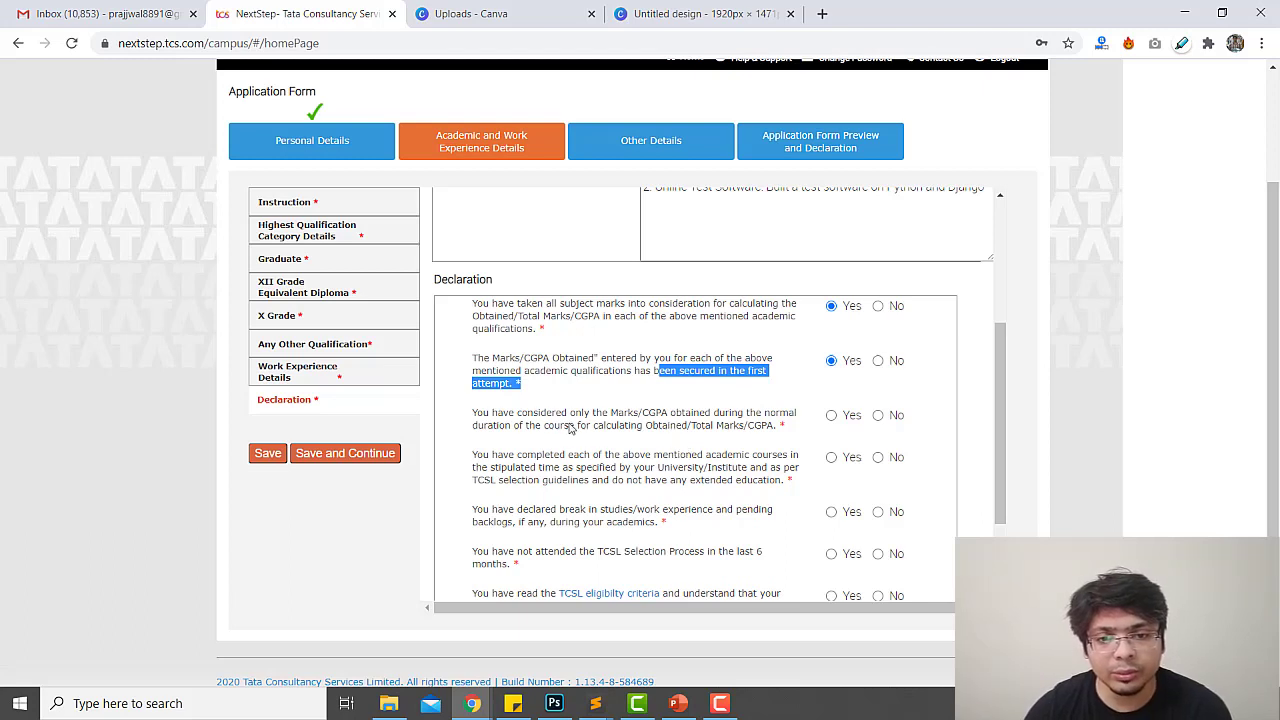
left_click_drag(547, 416, 776, 429)
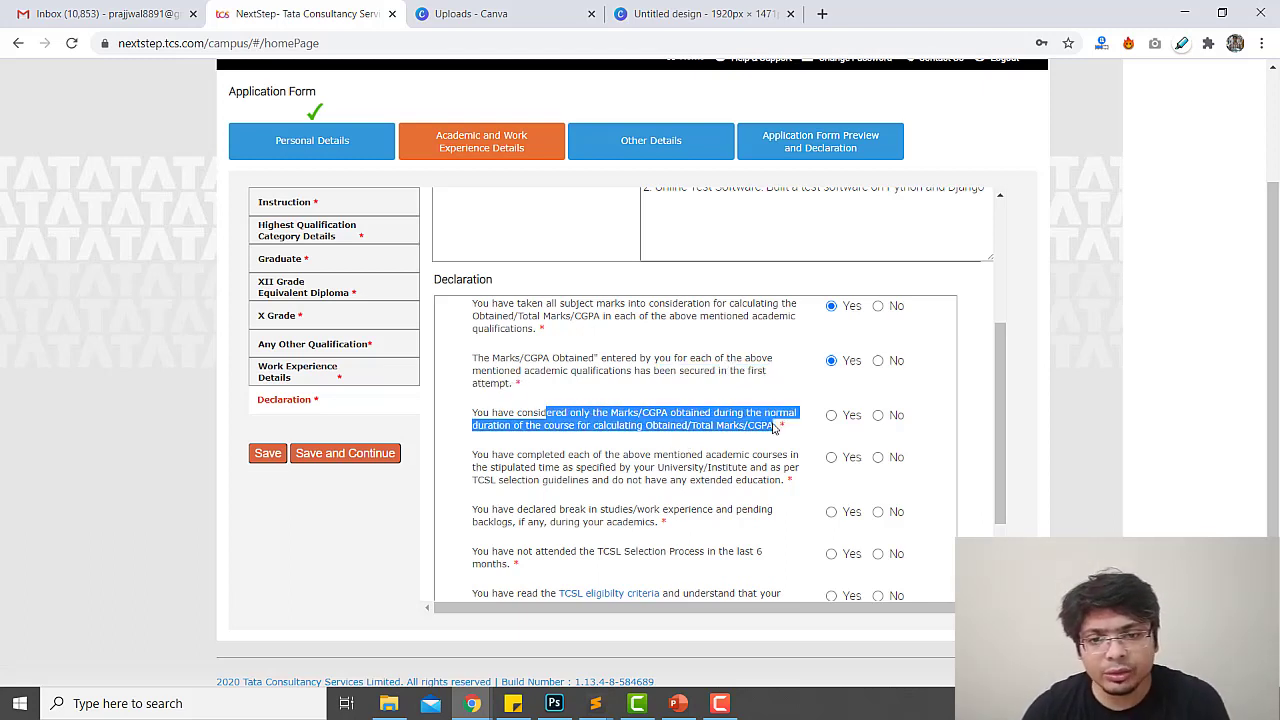
left_click(663, 433)
left_click(831, 415)
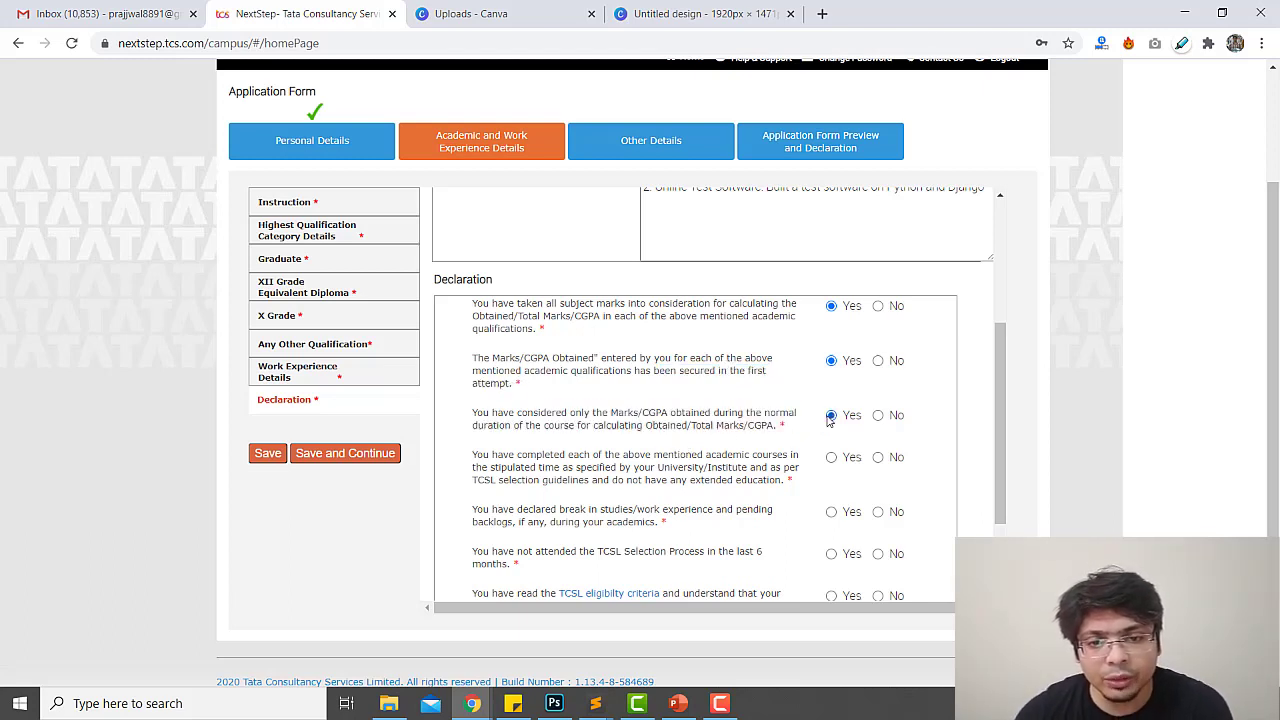
scroll(603, 470, "down", 1)
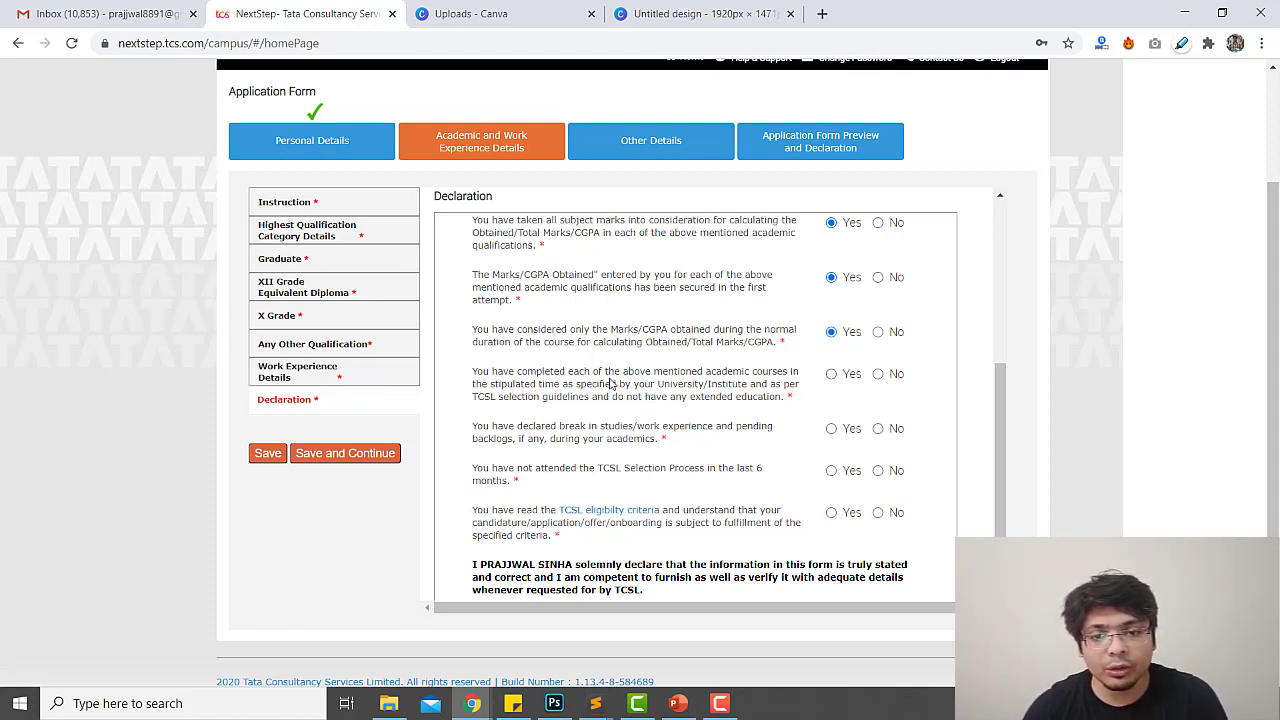
Answer Yes to the fourth through last declaration statements and tick I agree
left_click_drag(613, 384, 652, 371)
left_click(618, 390)
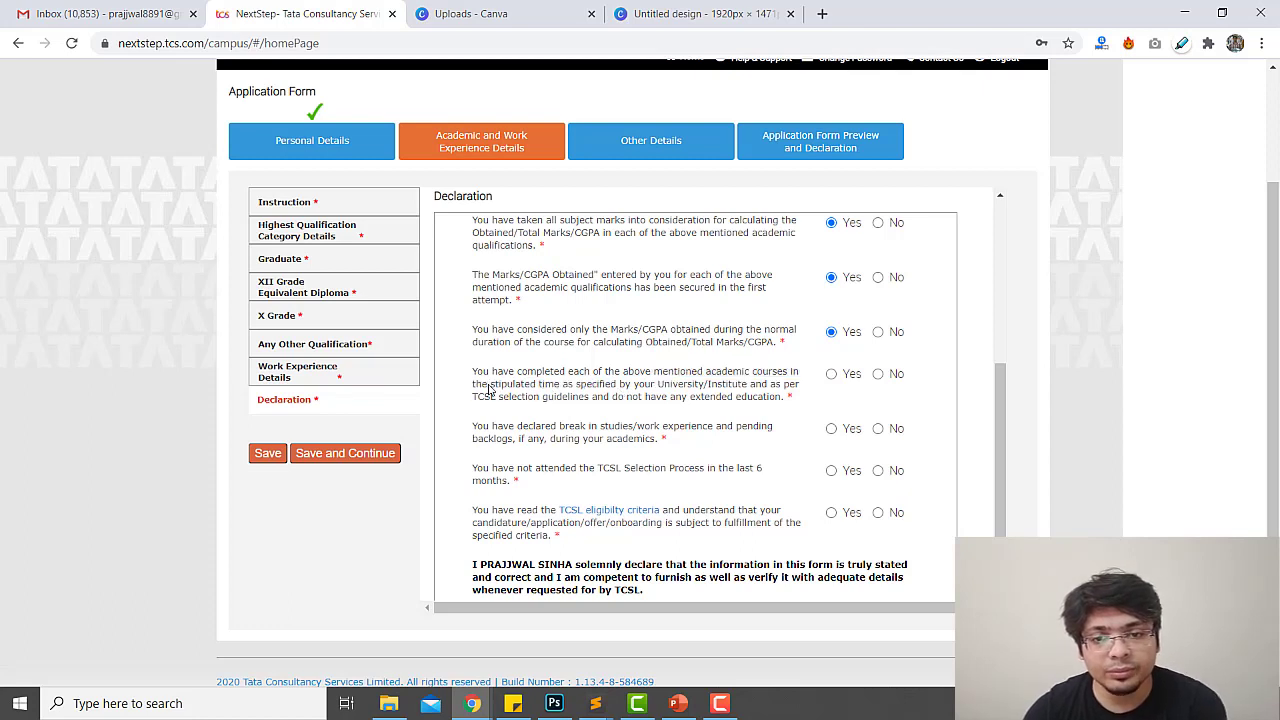
left_click_drag(488, 388, 565, 389)
left_click(831, 374)
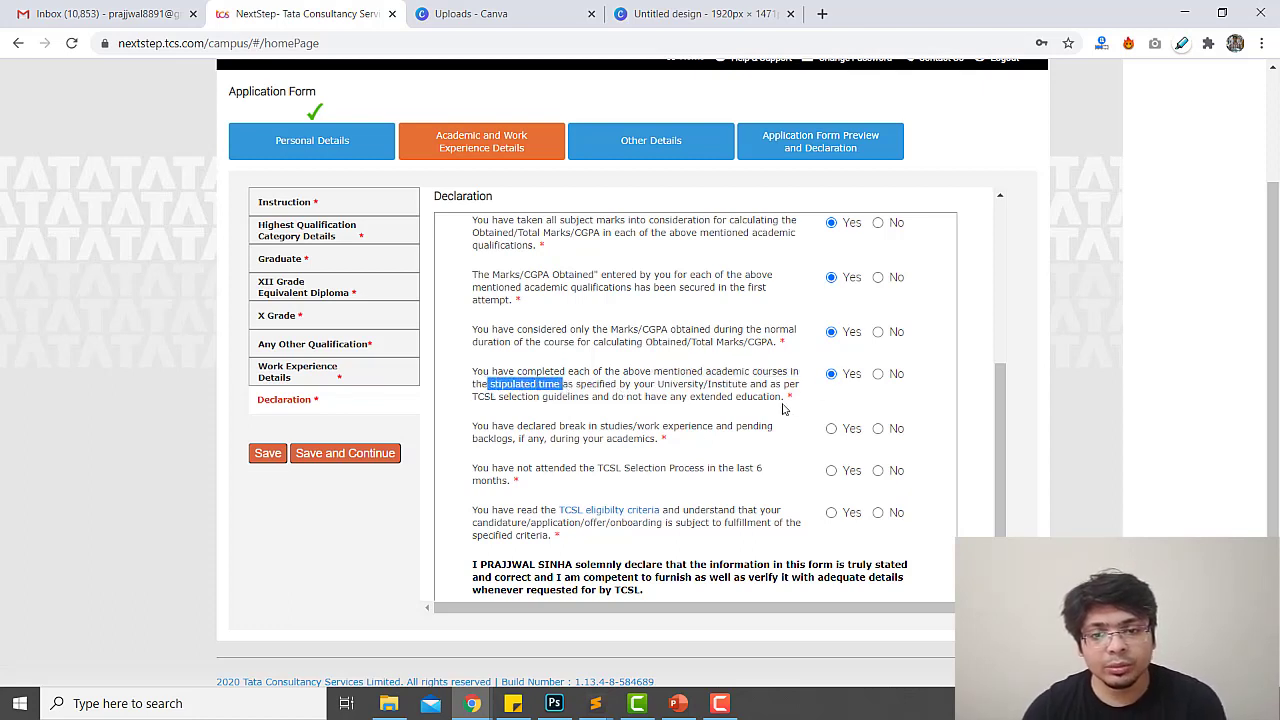
left_click(530, 433)
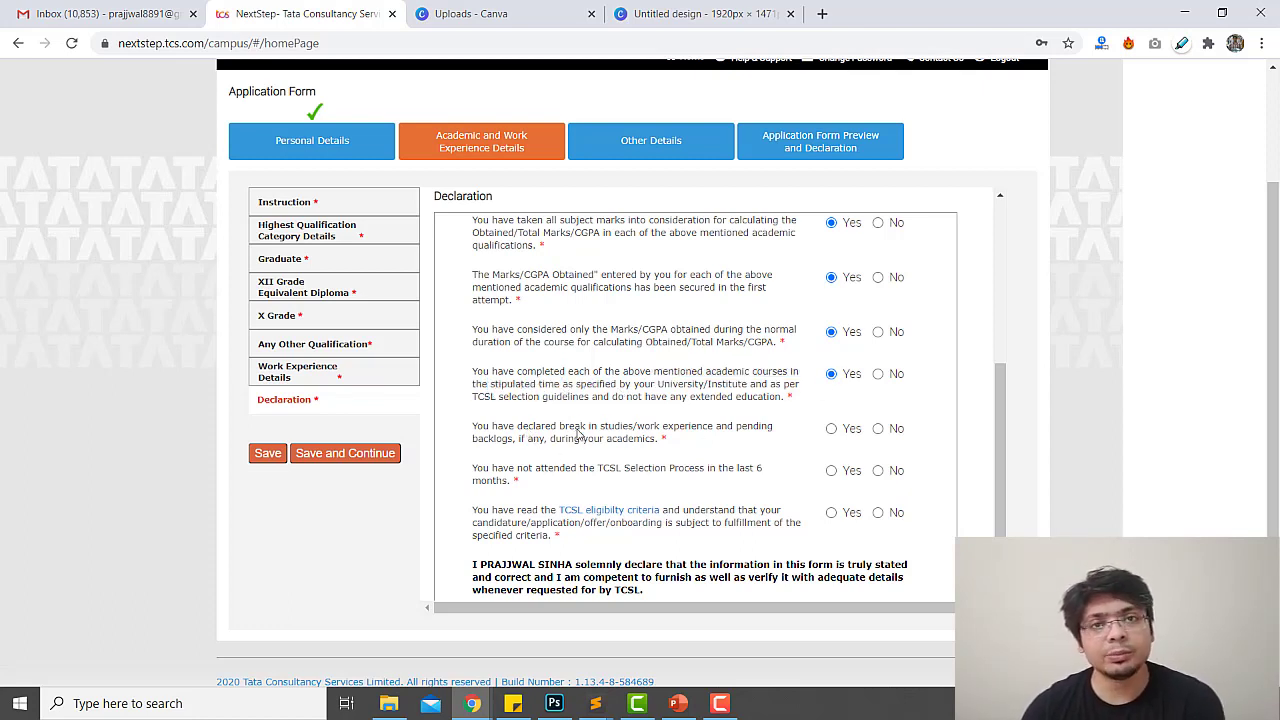
left_click_drag(576, 430, 686, 442)
left_click(831, 430)
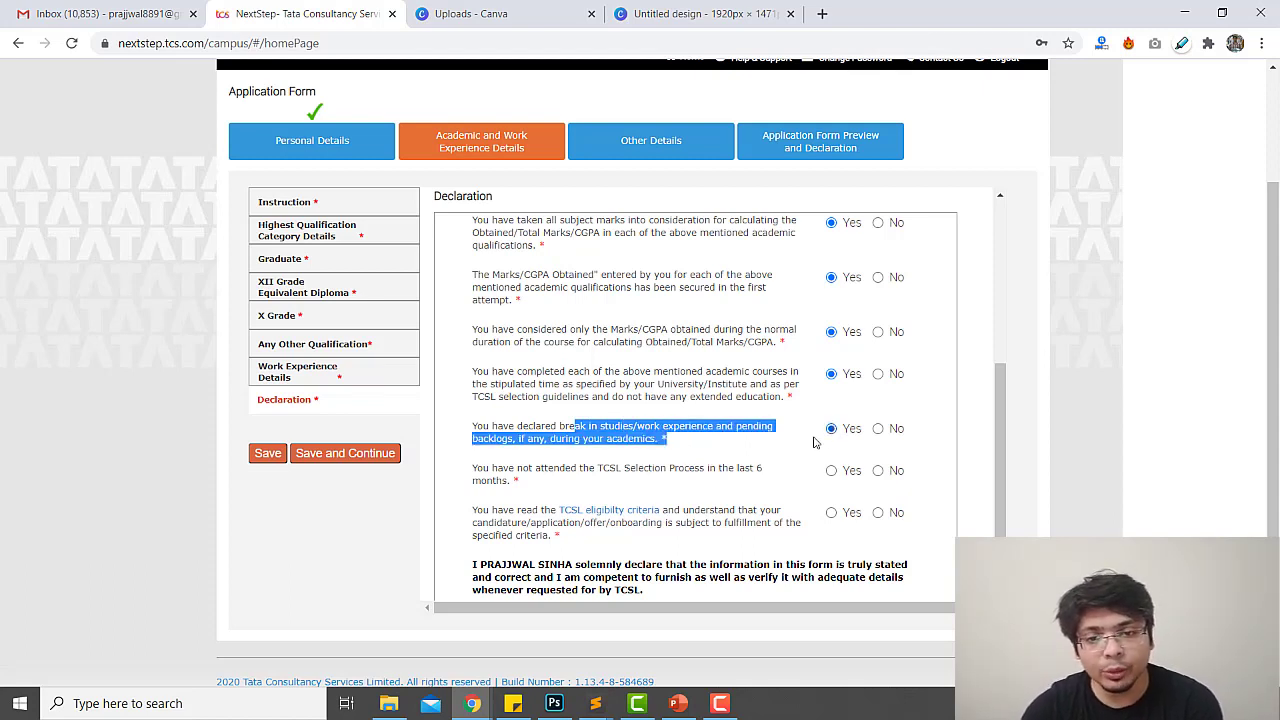
left_click(507, 481)
left_click_drag(505, 473, 752, 484)
left_click(833, 473)
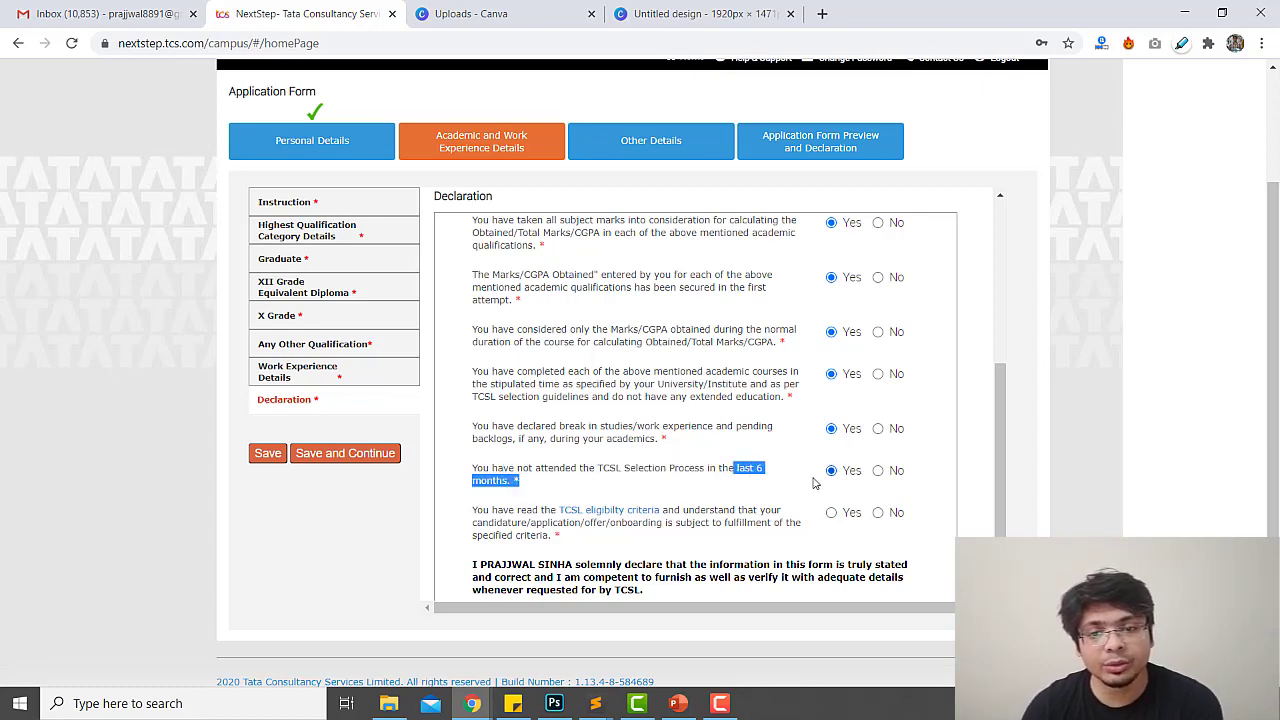
scroll(836, 476, "down", 1)
left_click(834, 474)
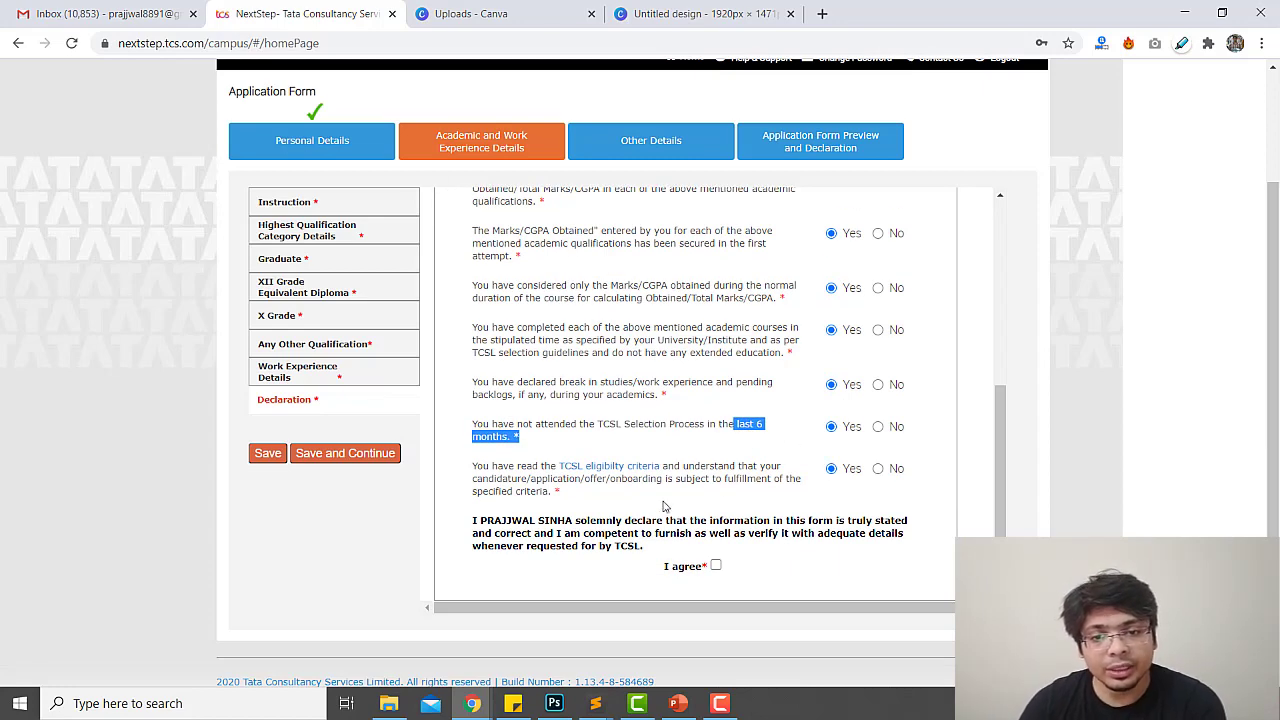
left_click(715, 566)
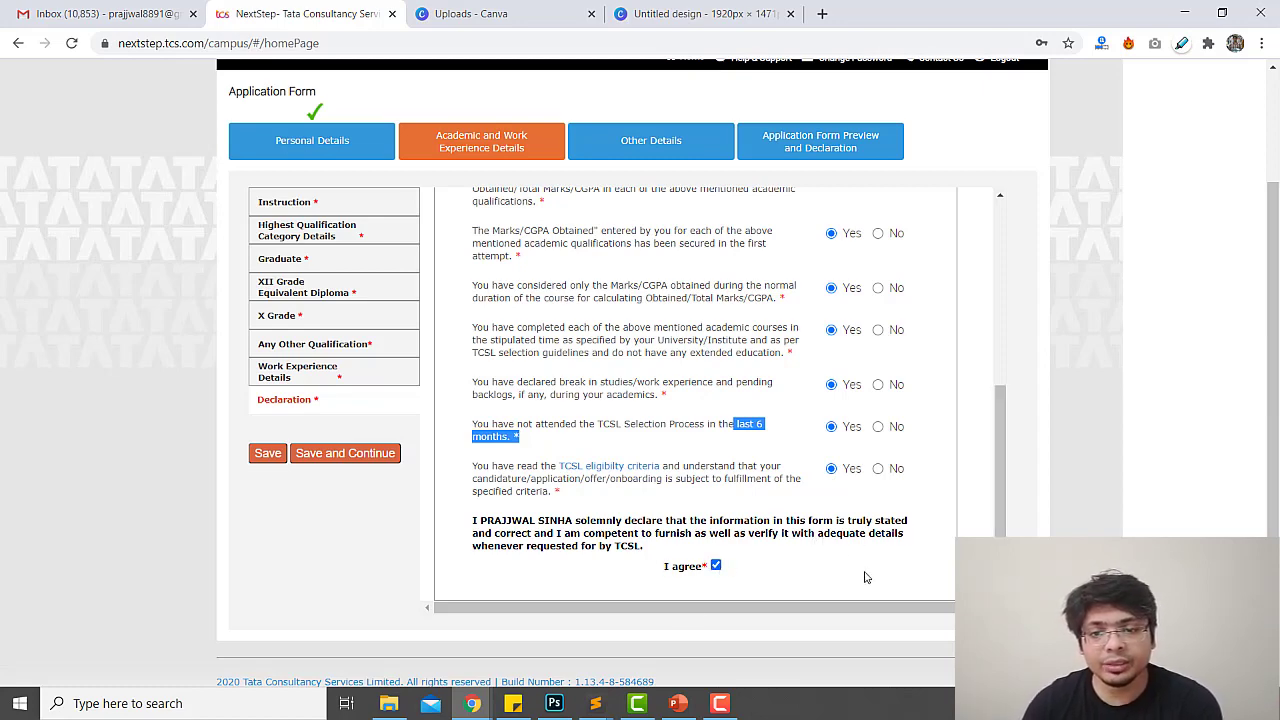
Save the academic details and set nationality to India
left_click(342, 460)
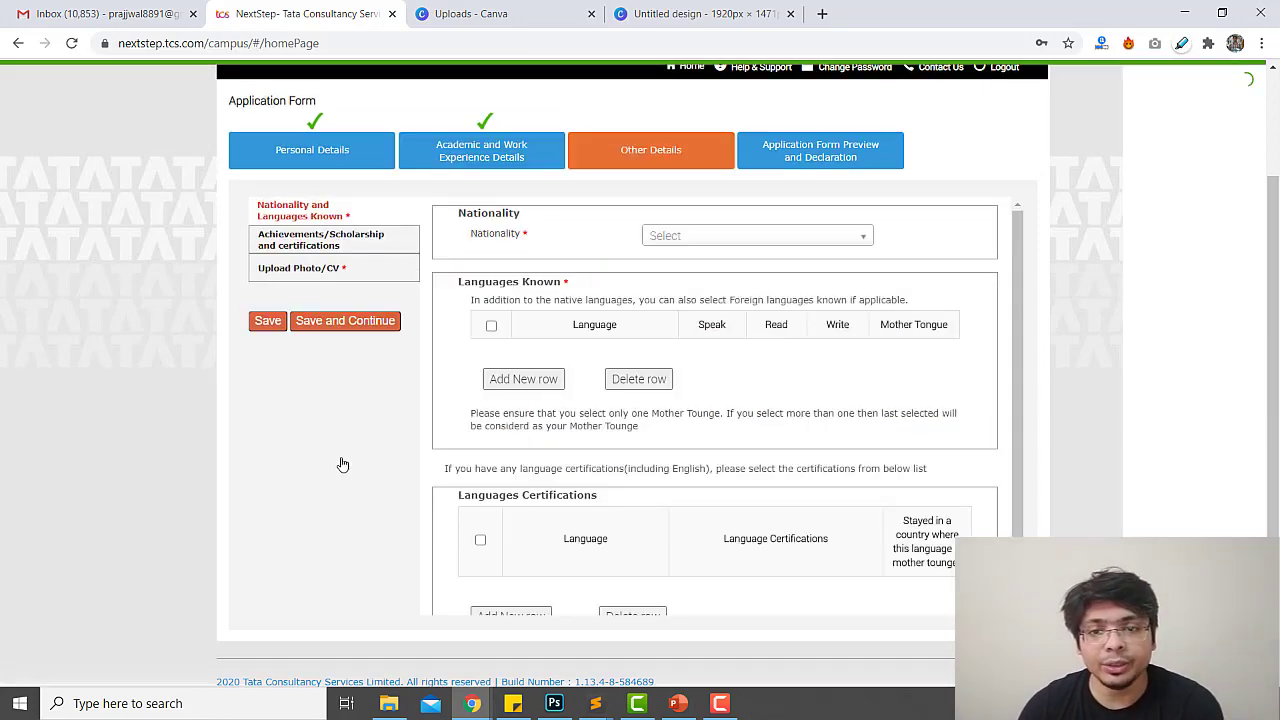
left_click(716, 237)
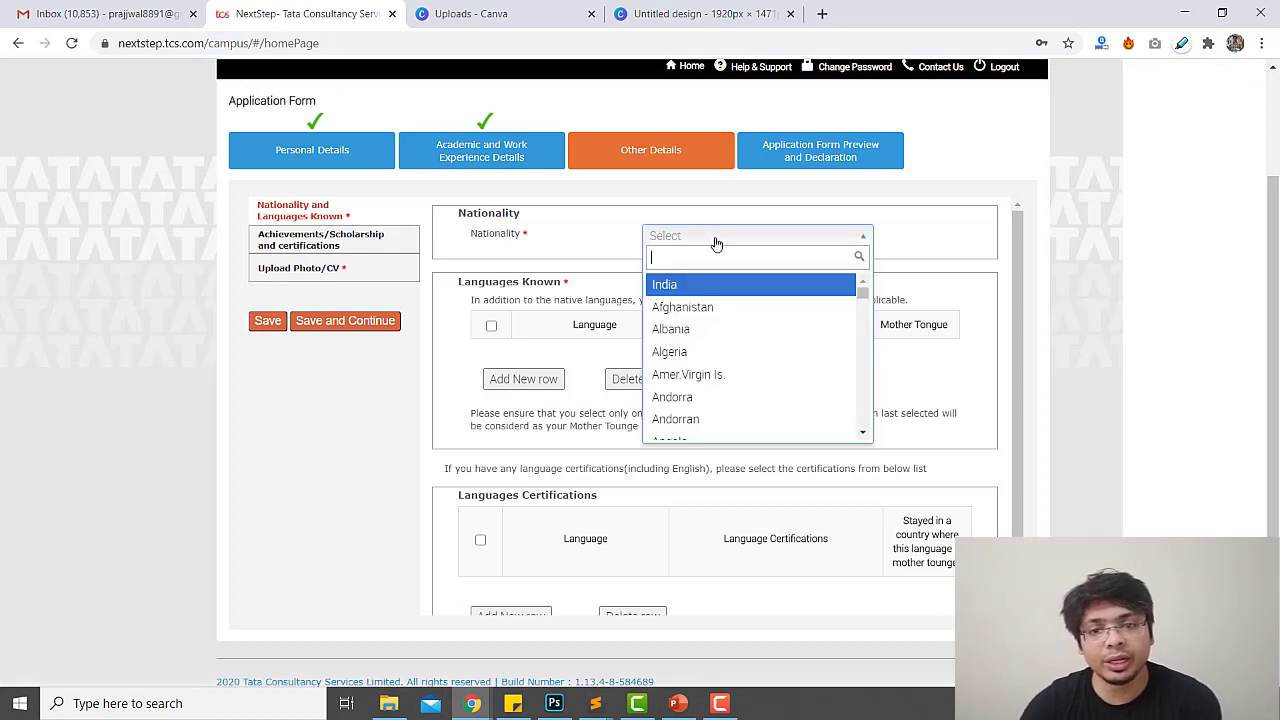
left_click(680, 287)
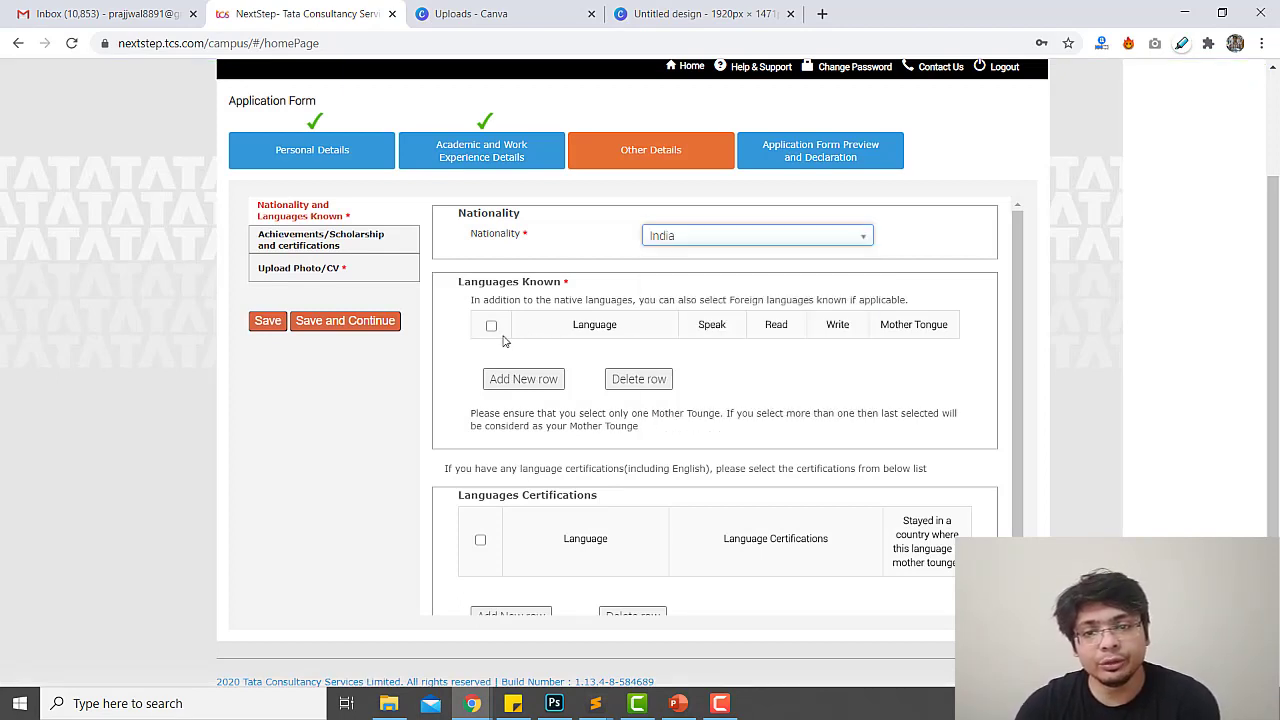
Add English as a known language that is spoken, read and written
left_click(515, 385)
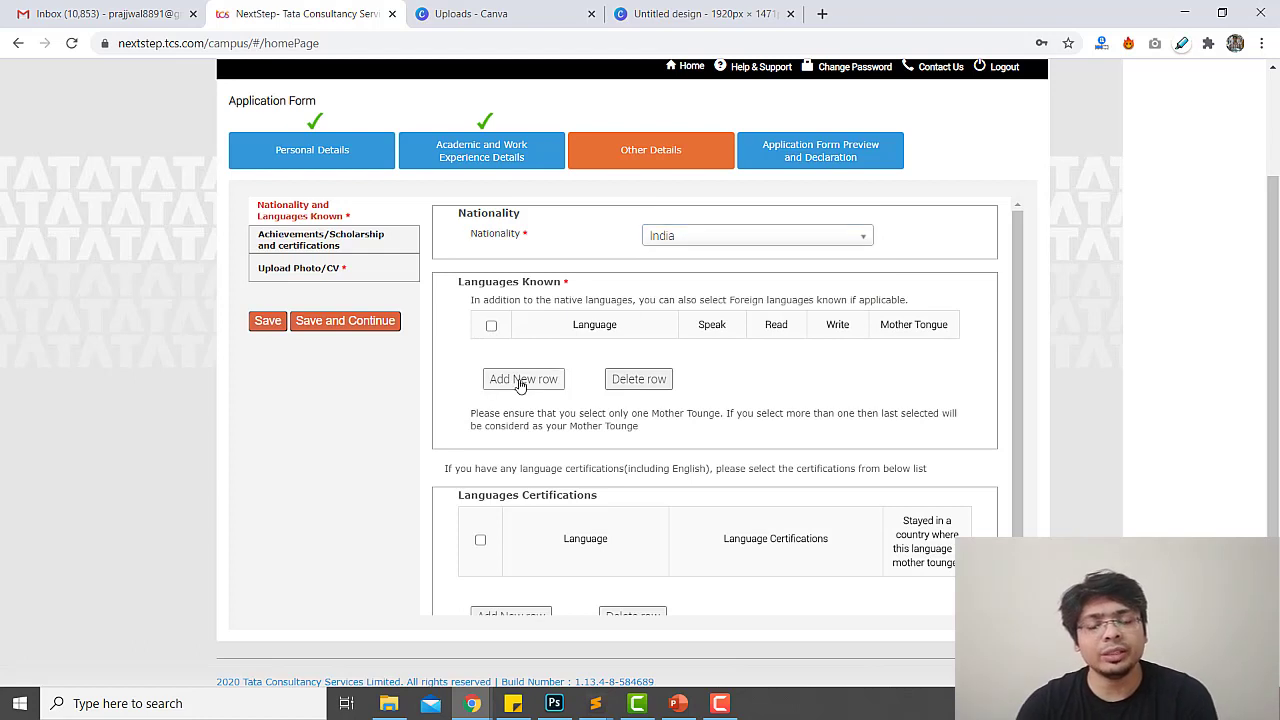
left_click(558, 362)
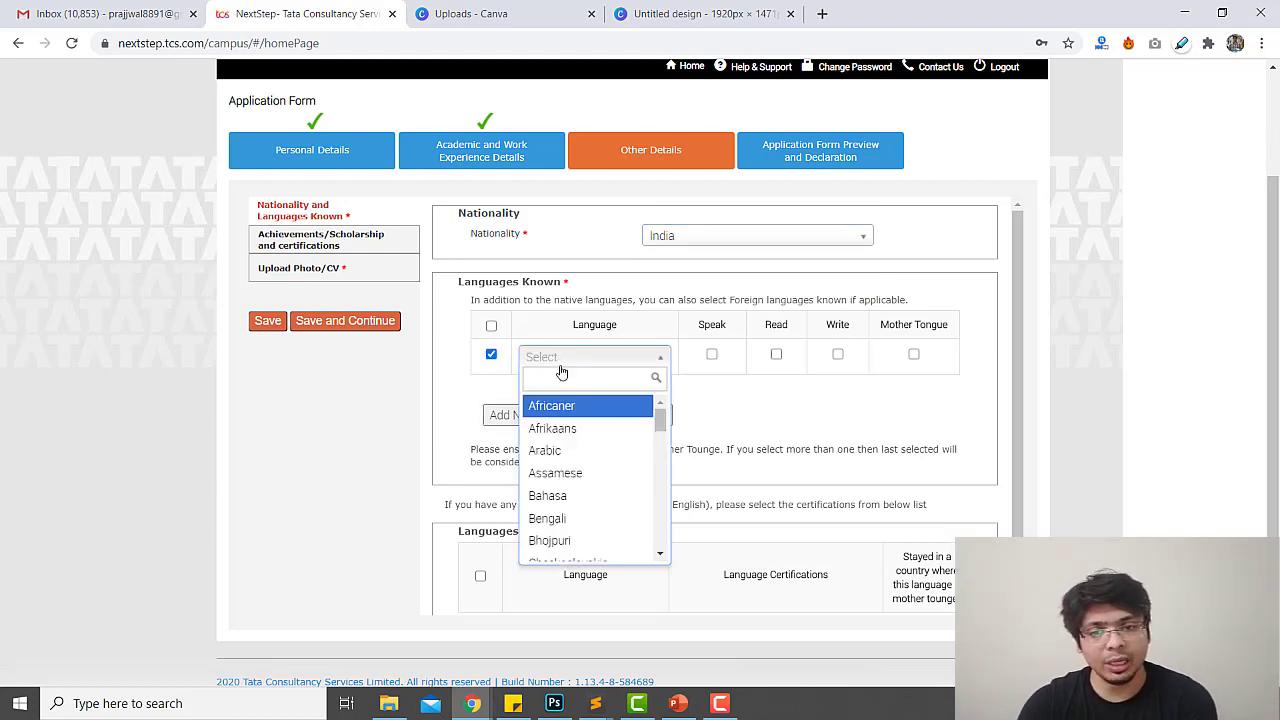
type("eng")
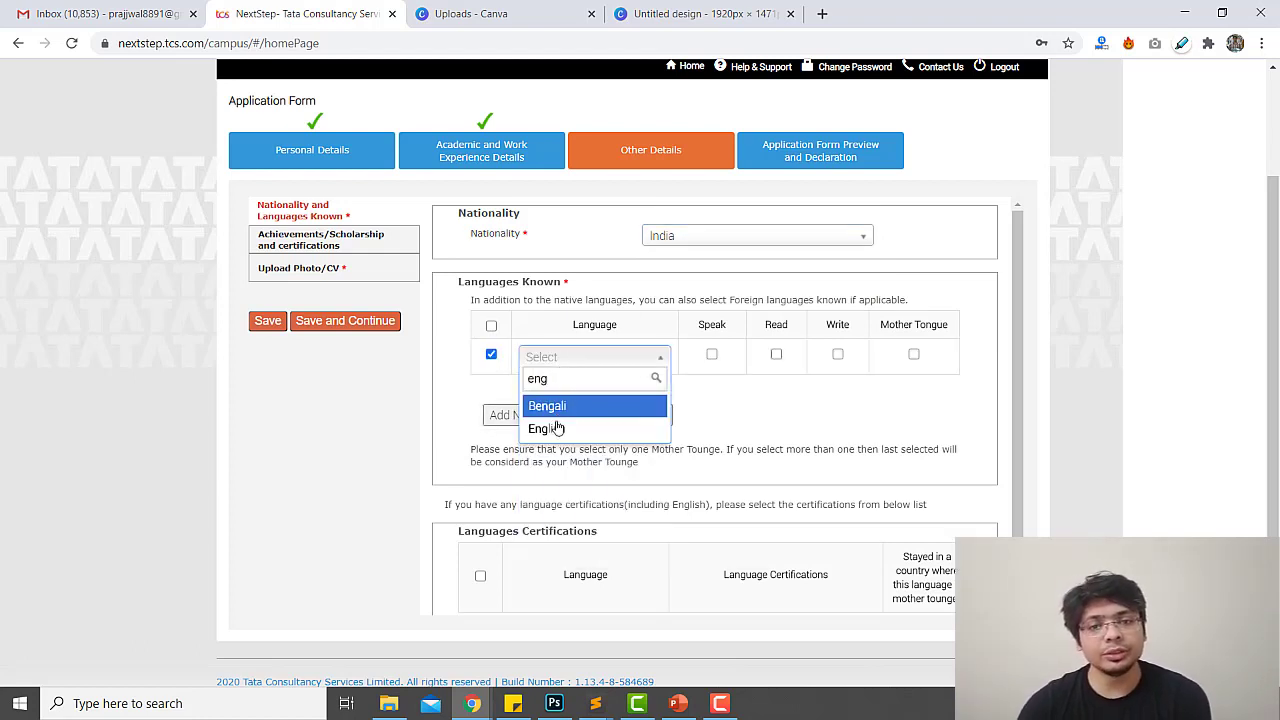
key("Down")
key("Return")
left_click(711, 355)
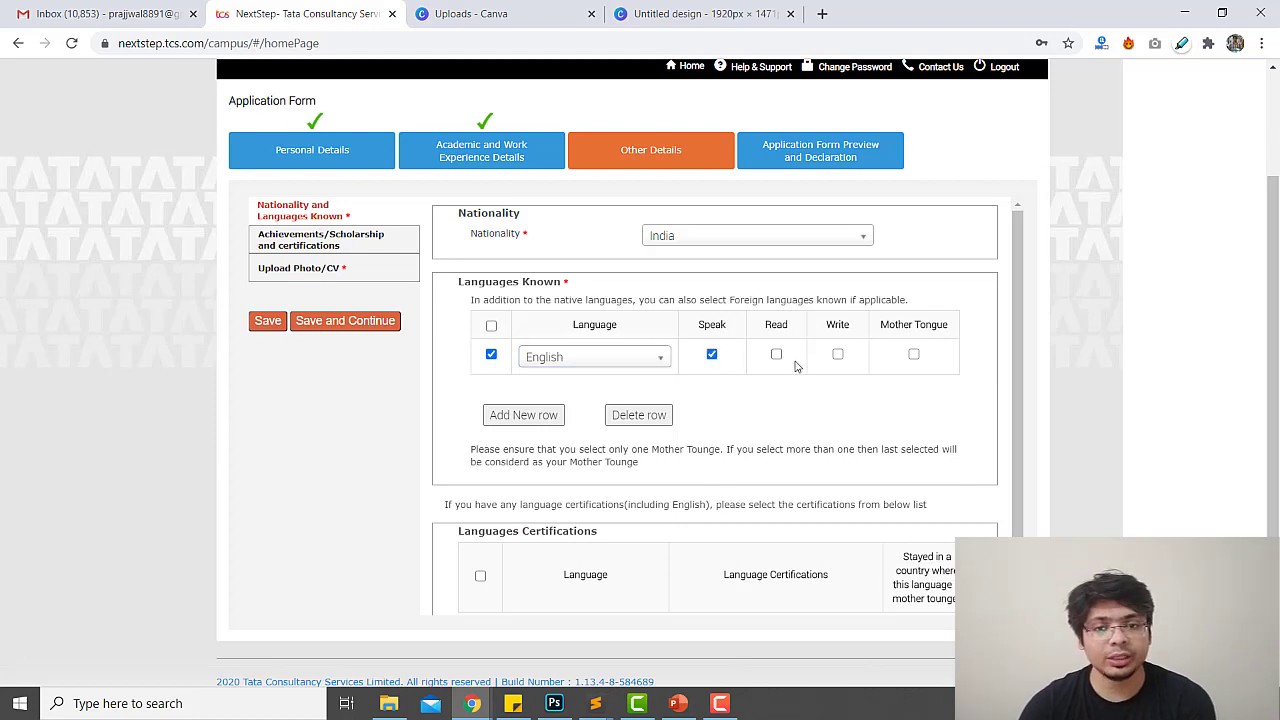
left_click(776, 354)
left_click(837, 354)
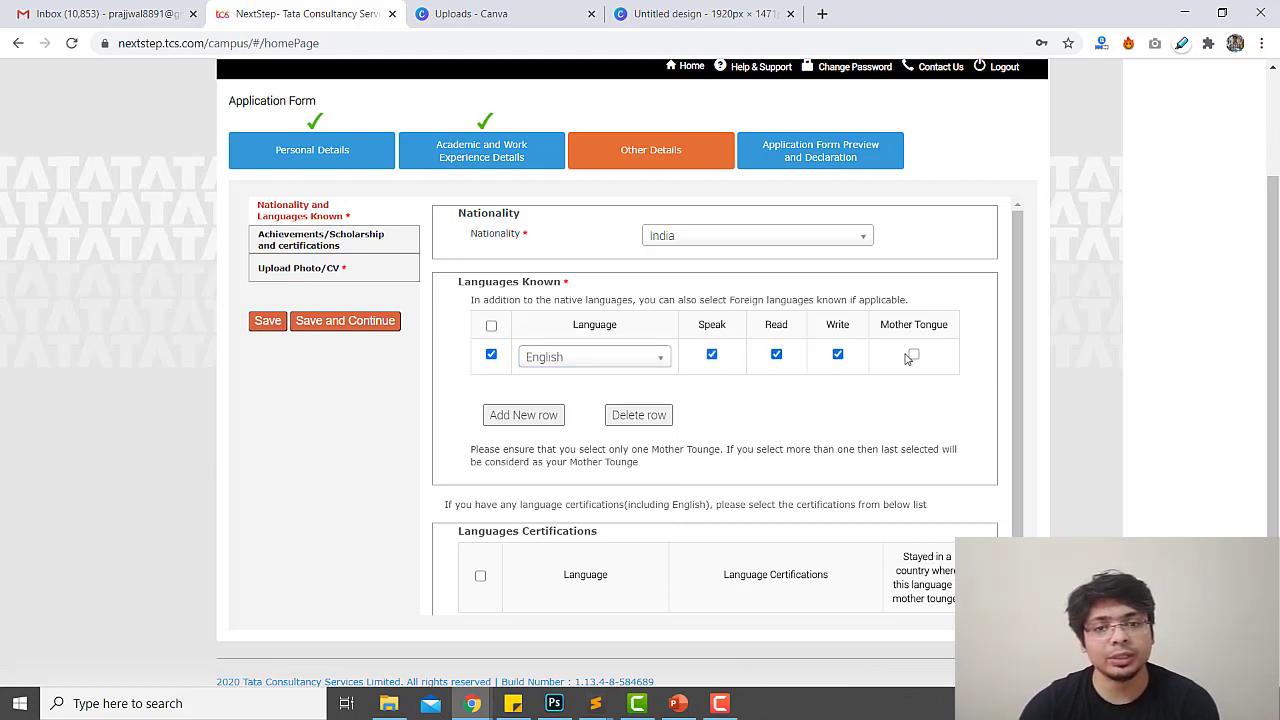
Add Hindi as a spoken, read and written language and the mother tongue
left_click(521, 414)
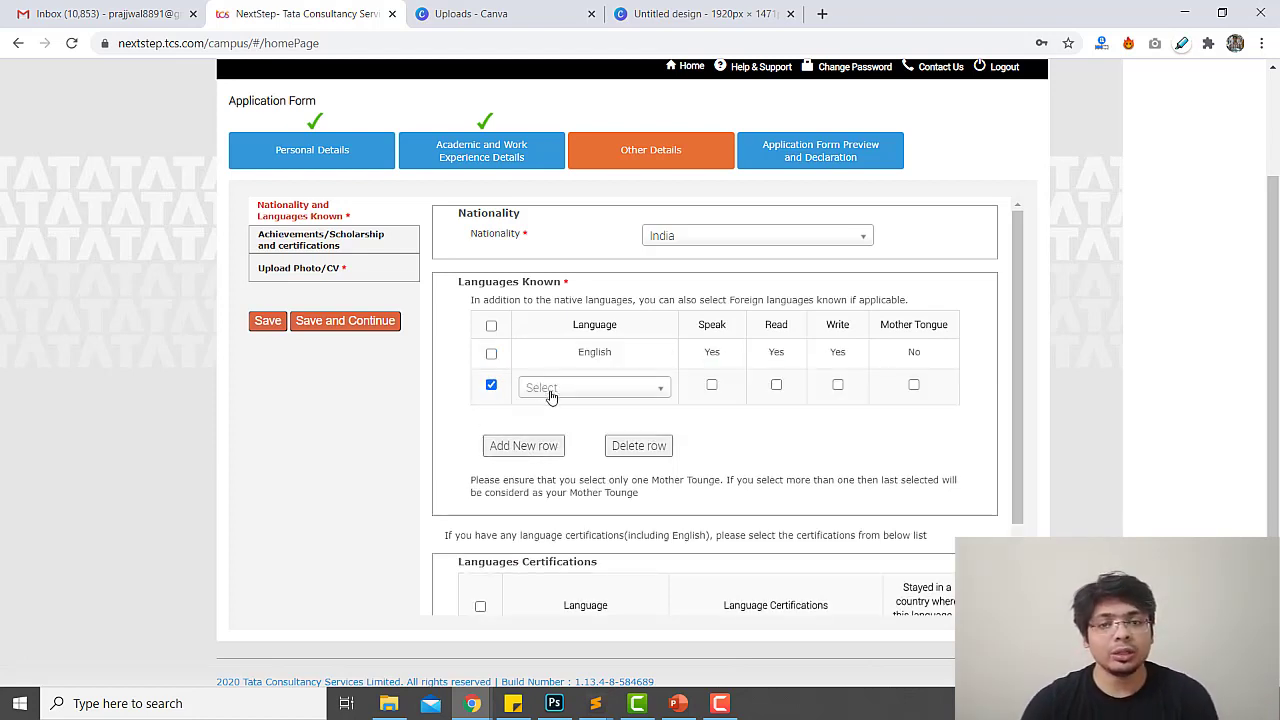
left_click(561, 389)
type("hi")
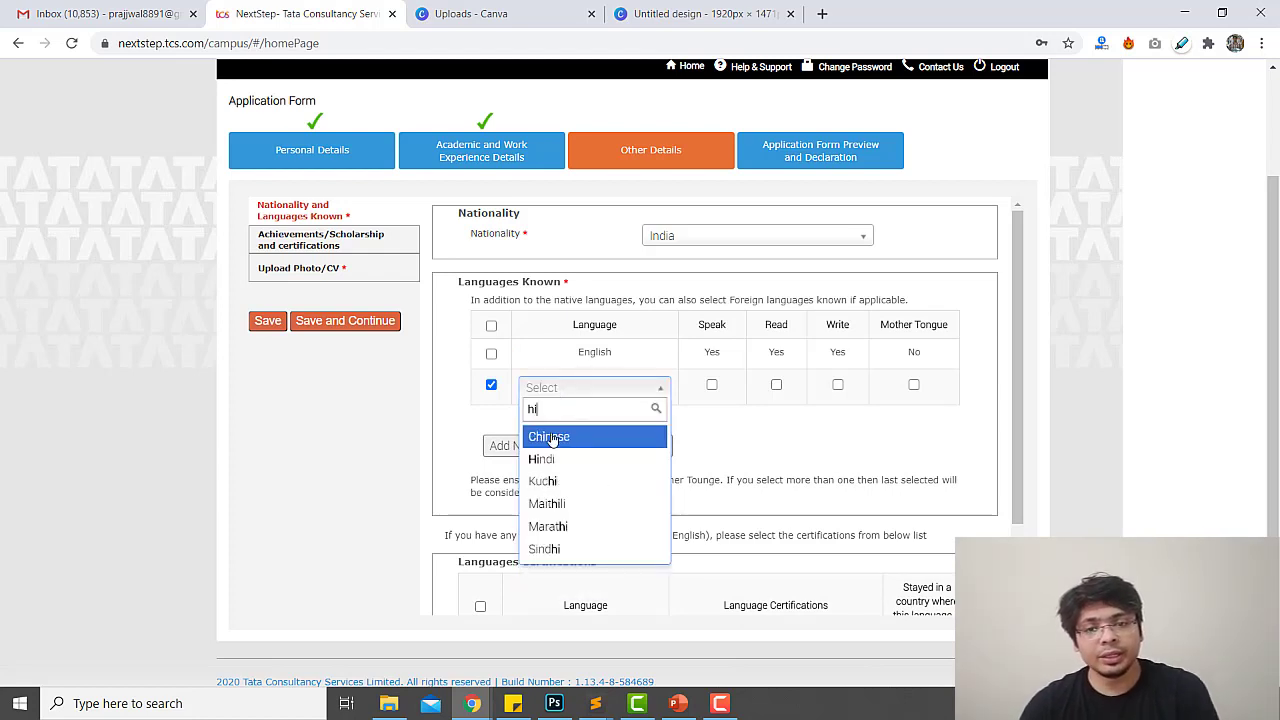
key("Down")
key("Return")
left_click(711, 386)
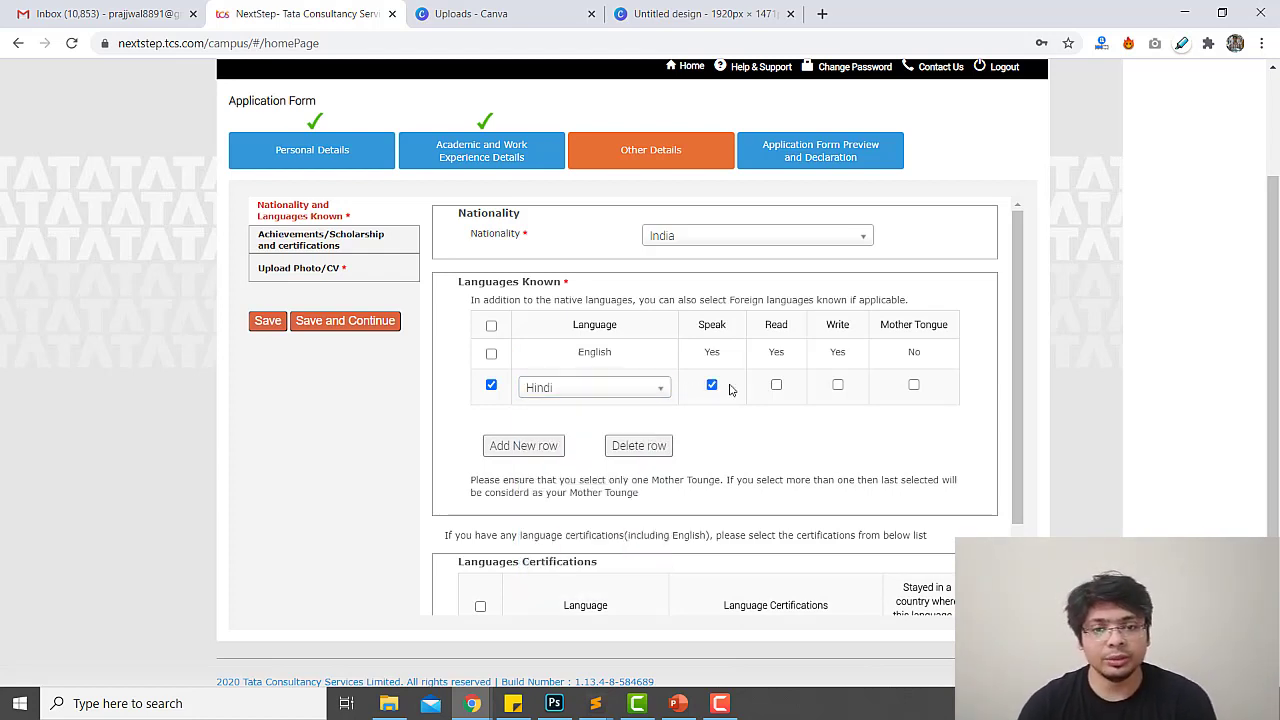
left_click(777, 386)
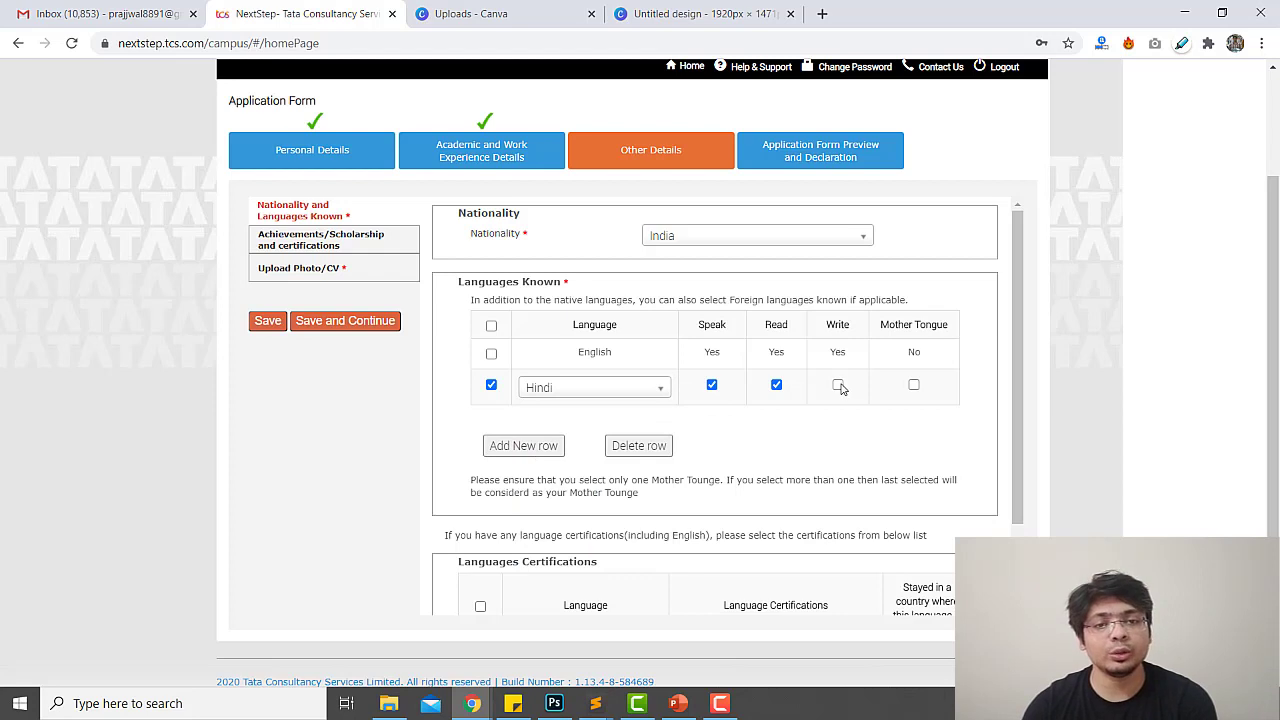
left_click(838, 386)
left_click(914, 386)
Add Kannada as a spoken language and save the language details
left_click(521, 445)
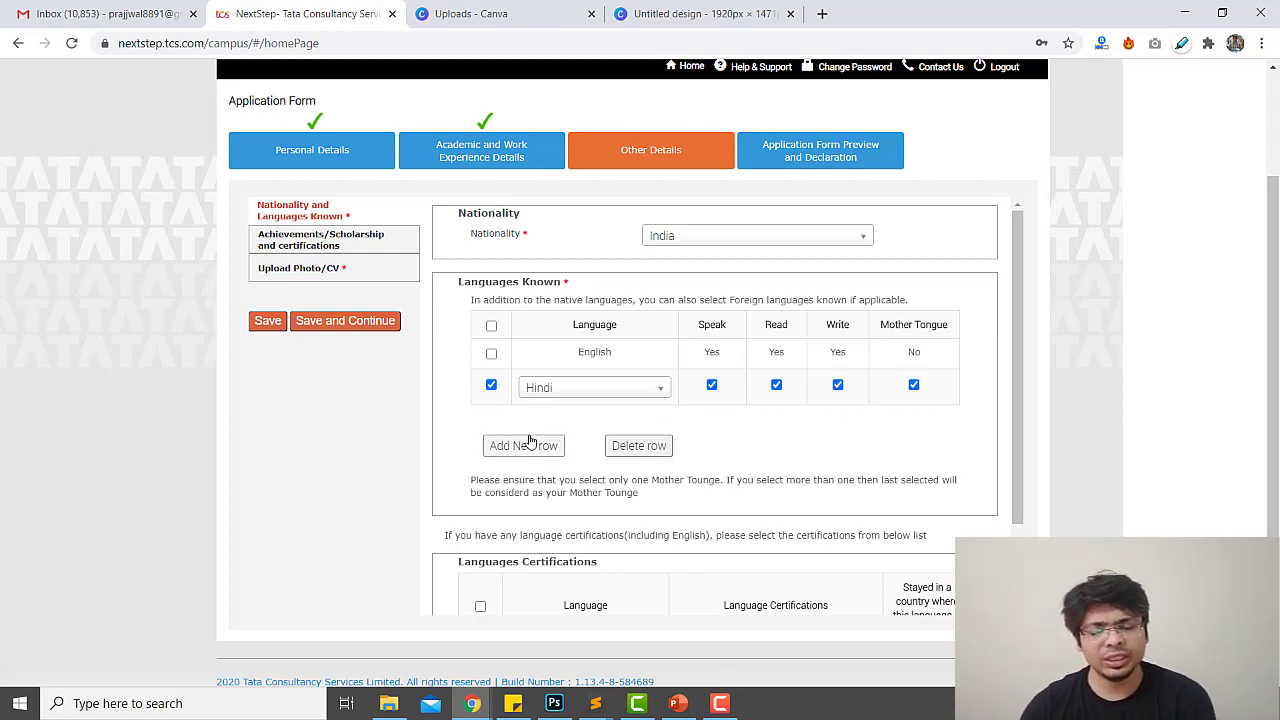
left_click(548, 418)
type("kanna")
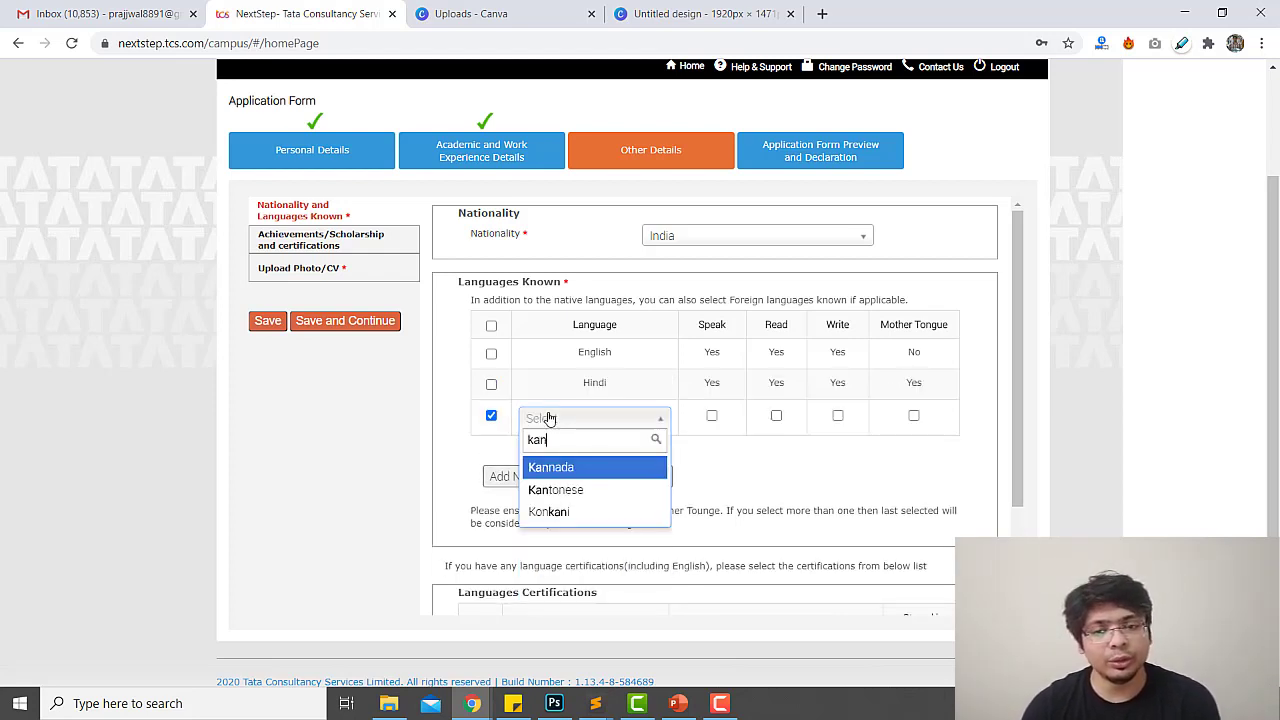
left_click(555, 469)
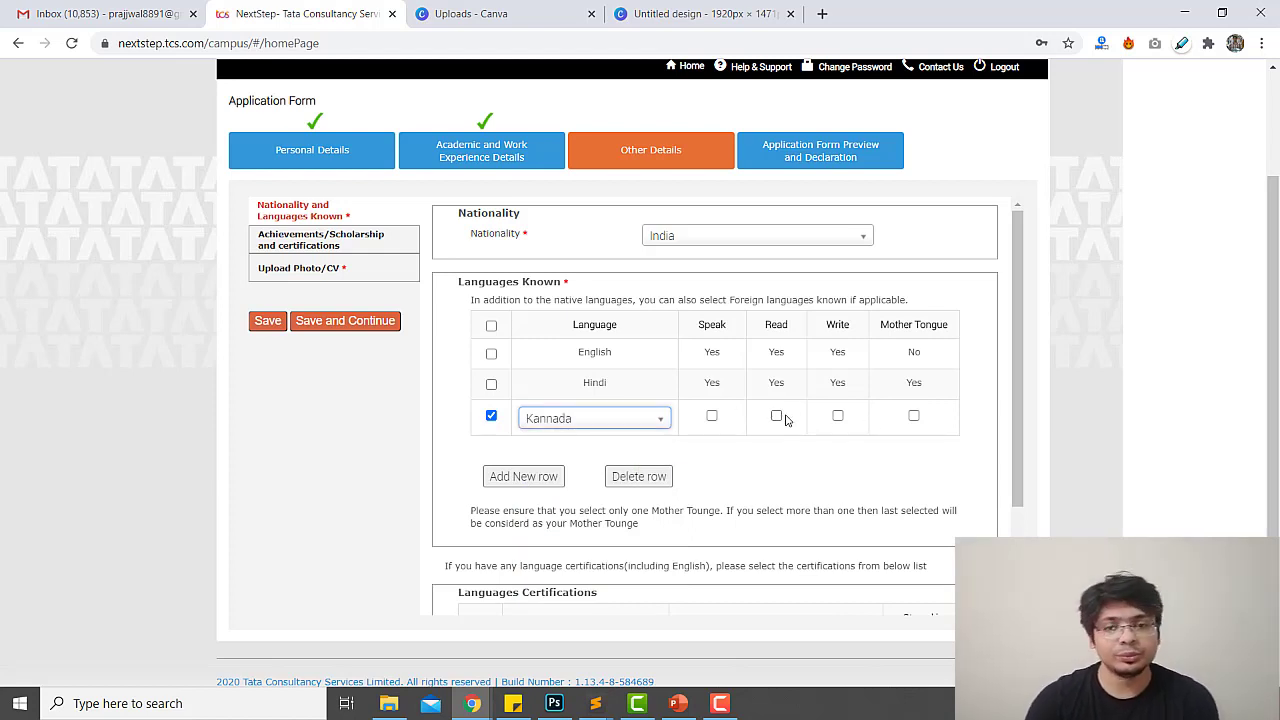
left_click(711, 418)
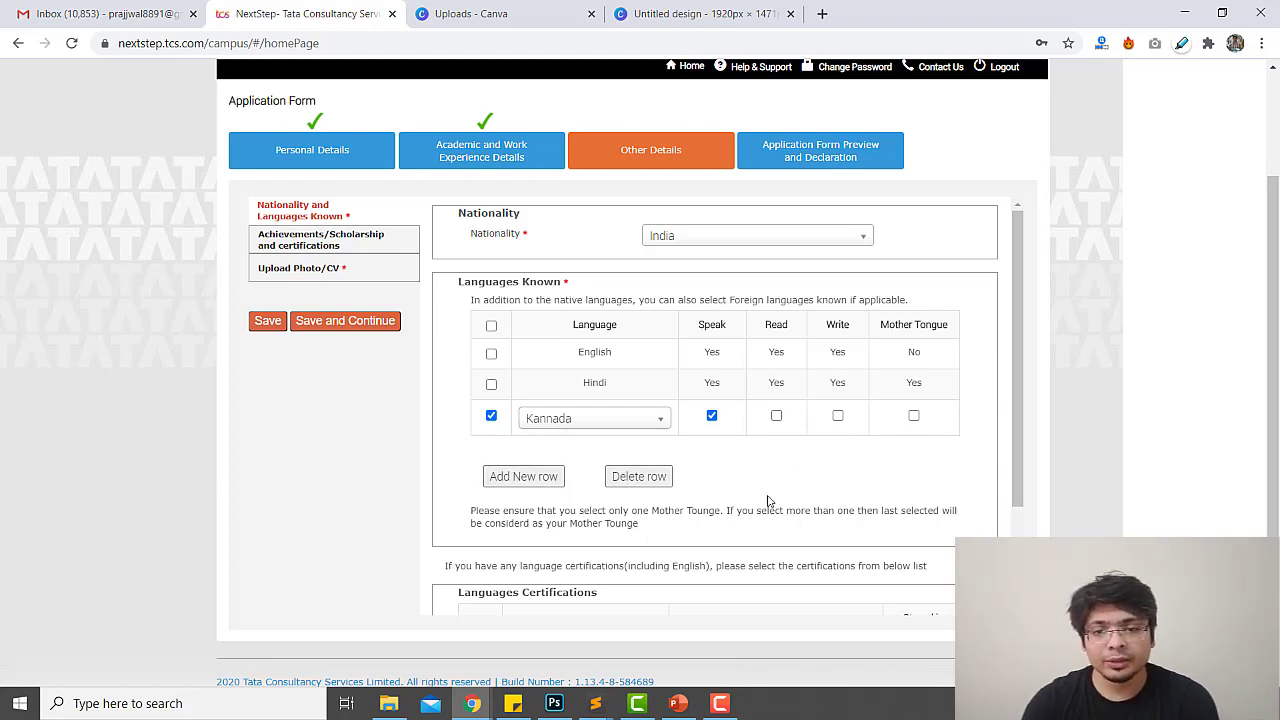
scroll(648, 483, "down", 2)
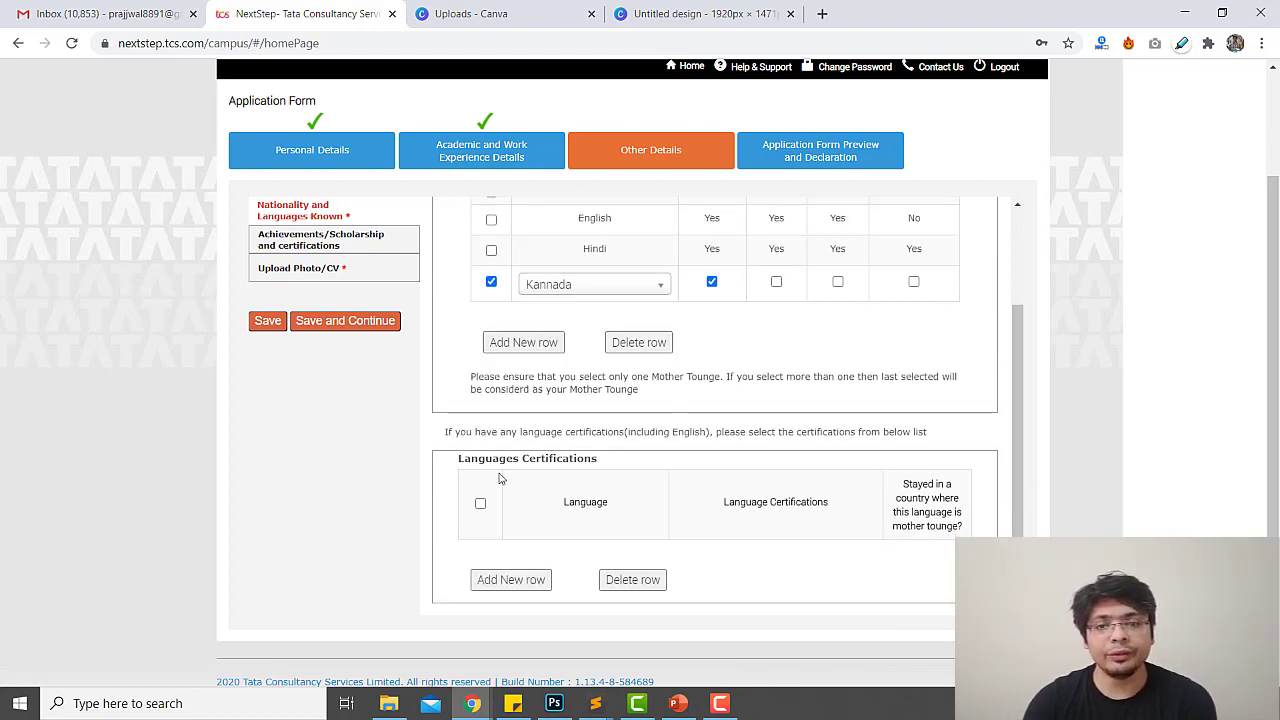
left_click(480, 505)
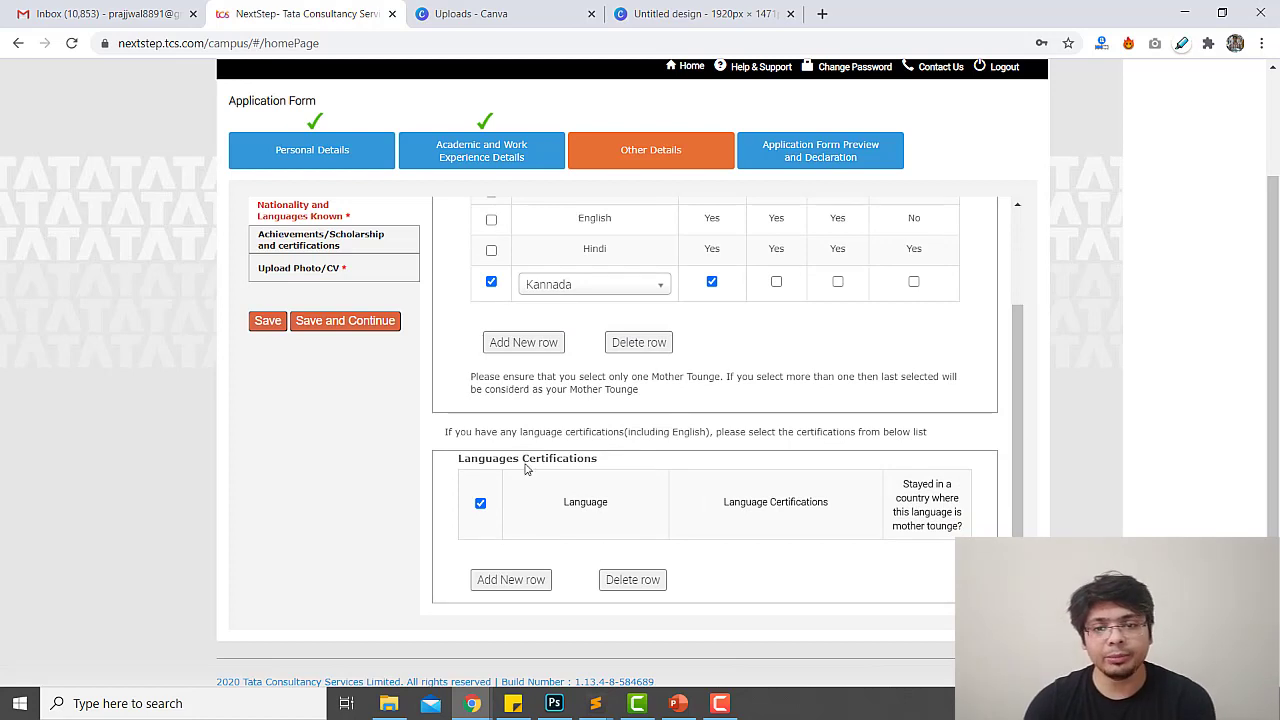
left_click_drag(533, 436, 802, 433)
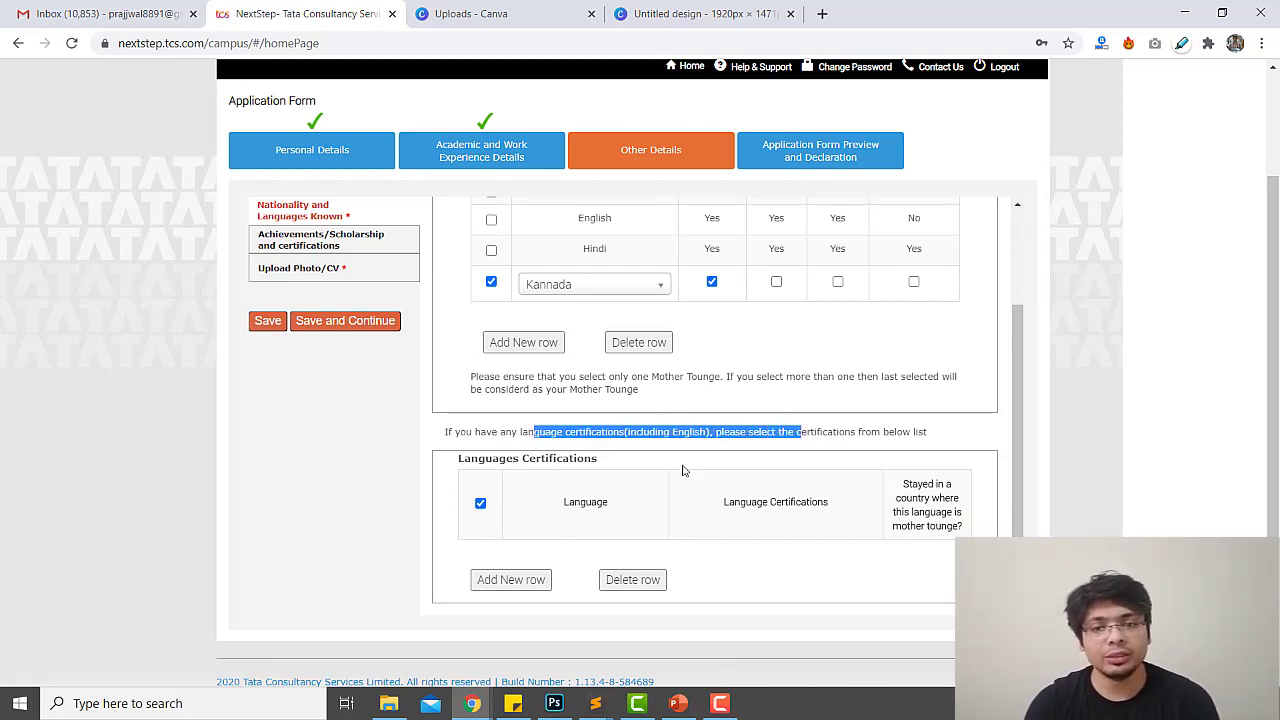
left_click(480, 505)
left_click_drag(927, 510, 852, 545)
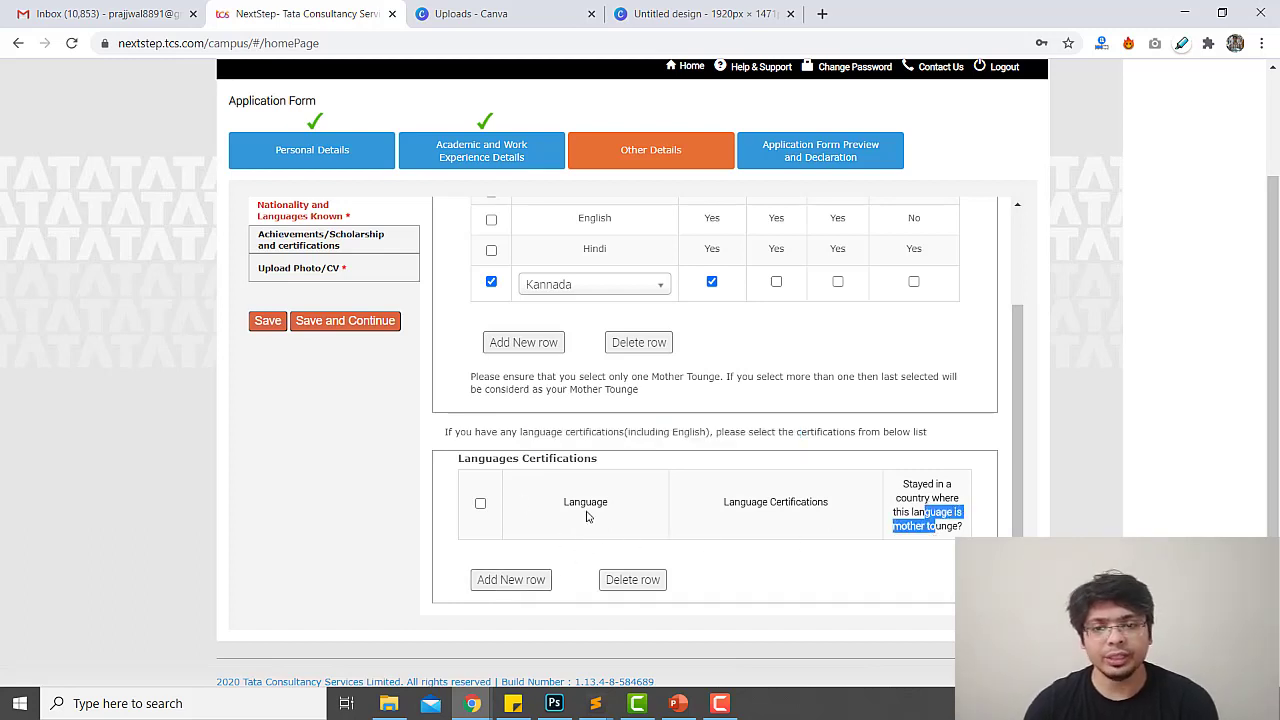
left_click(345, 321)
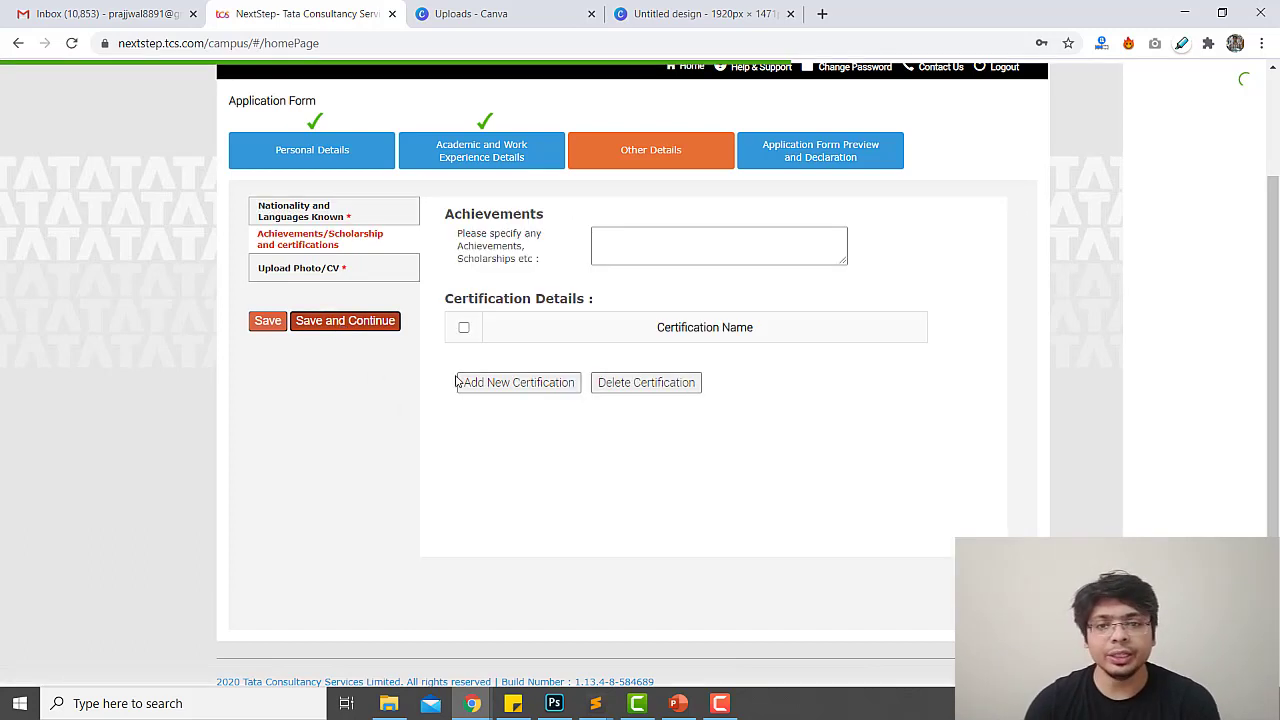
Replace the mistyped achievement text with 'Won National Level Web Design'
left_click(614, 251)
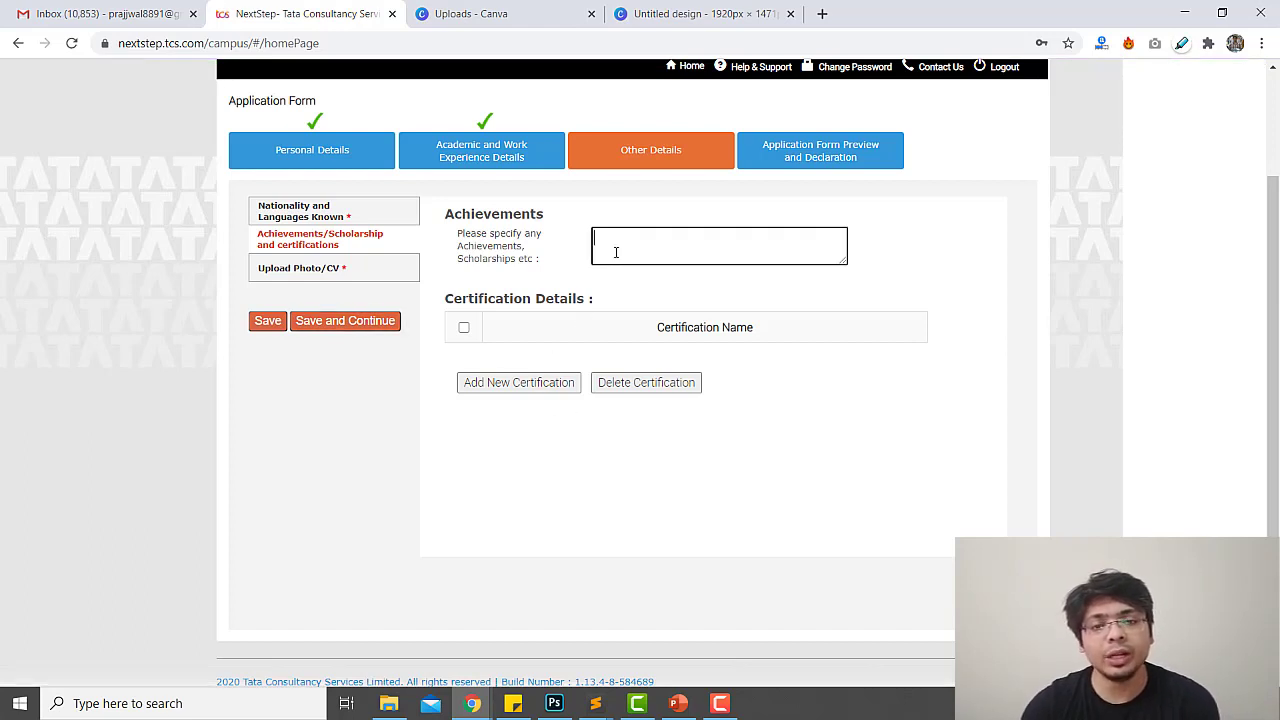
type("- WOn")
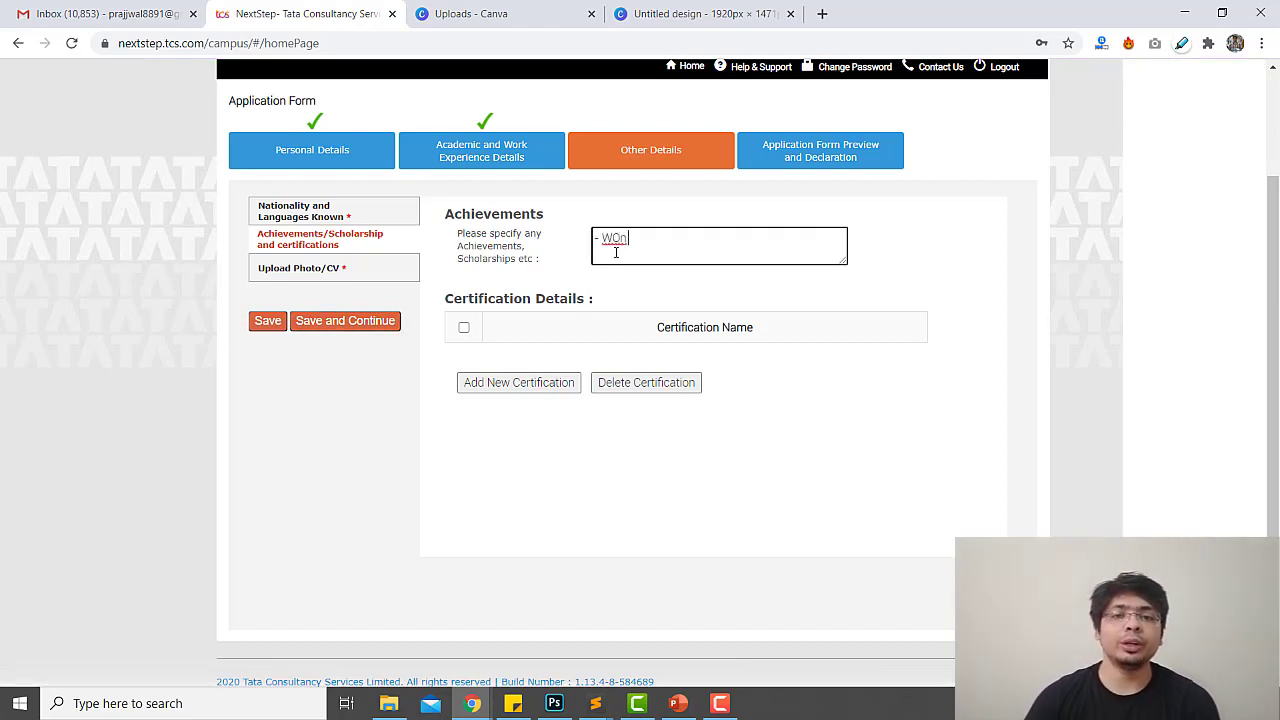
type(" Natio")
key("ctrl+a")
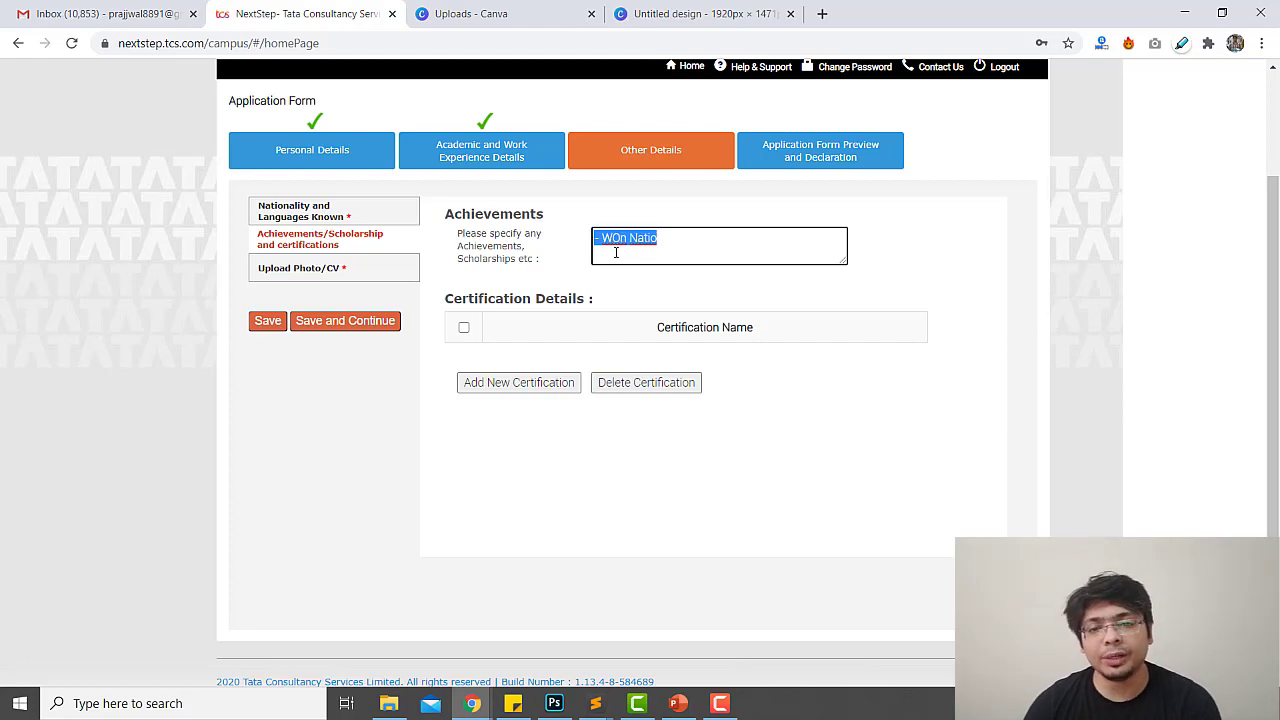
type("Wo")
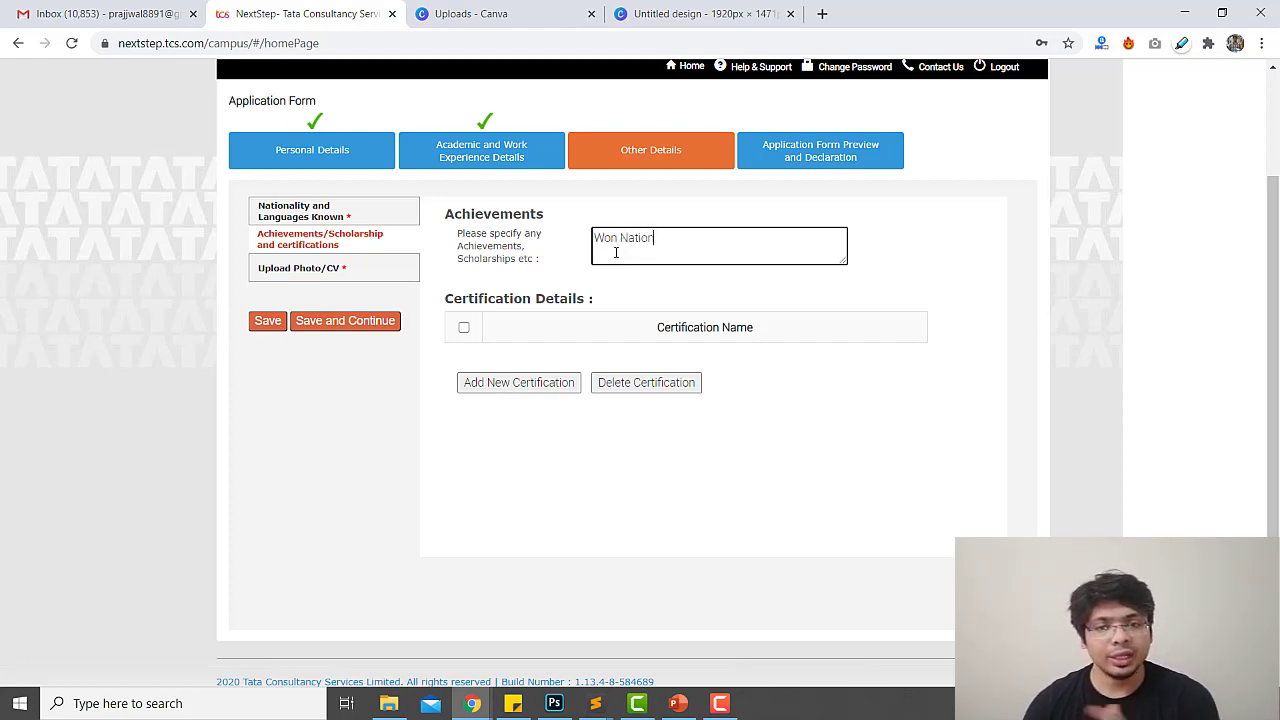
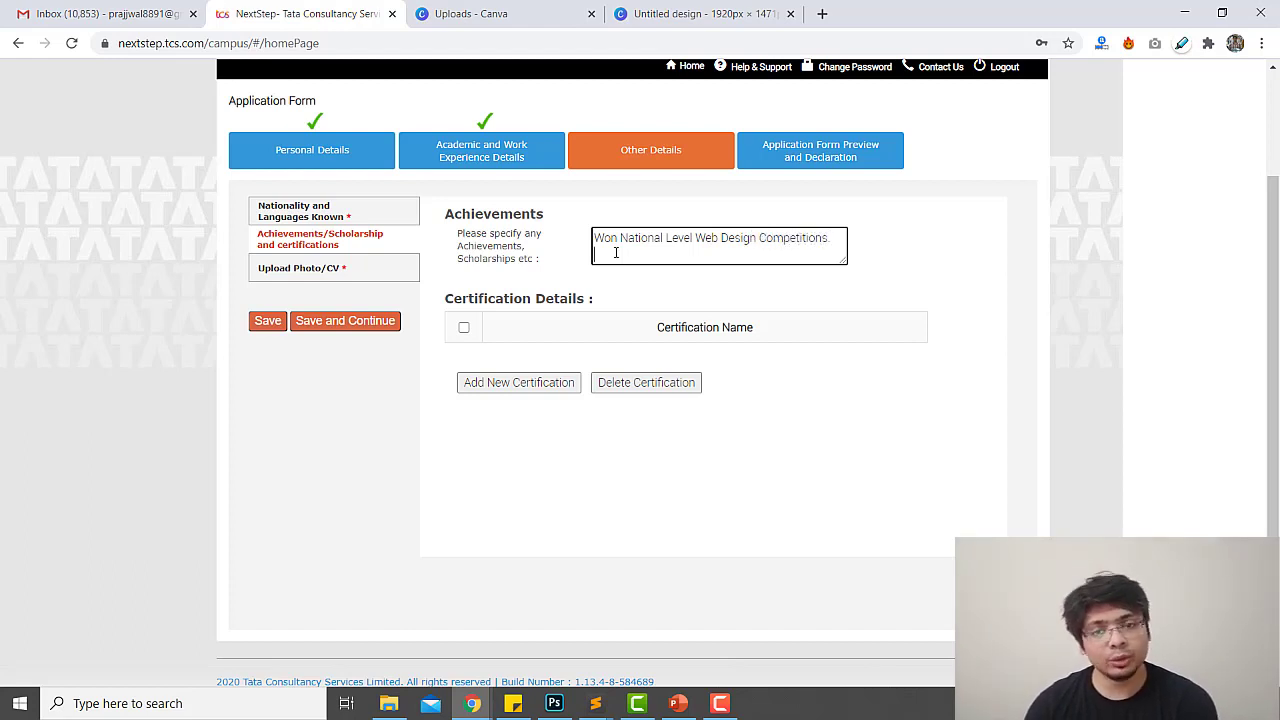
Add a new certification row set to Oracle Java SE 7 Programmer, searching for 'java'
left_click(463, 330)
left_click(463, 330)
left_click(487, 384)
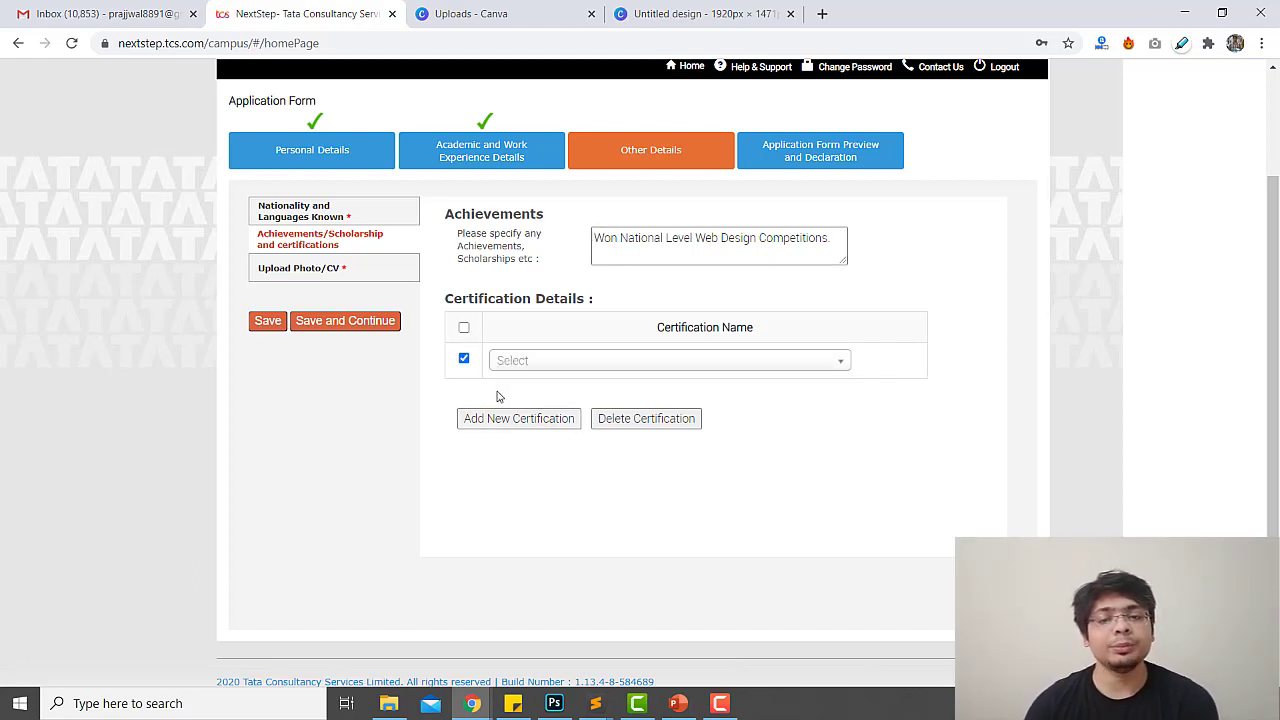
left_click(585, 365)
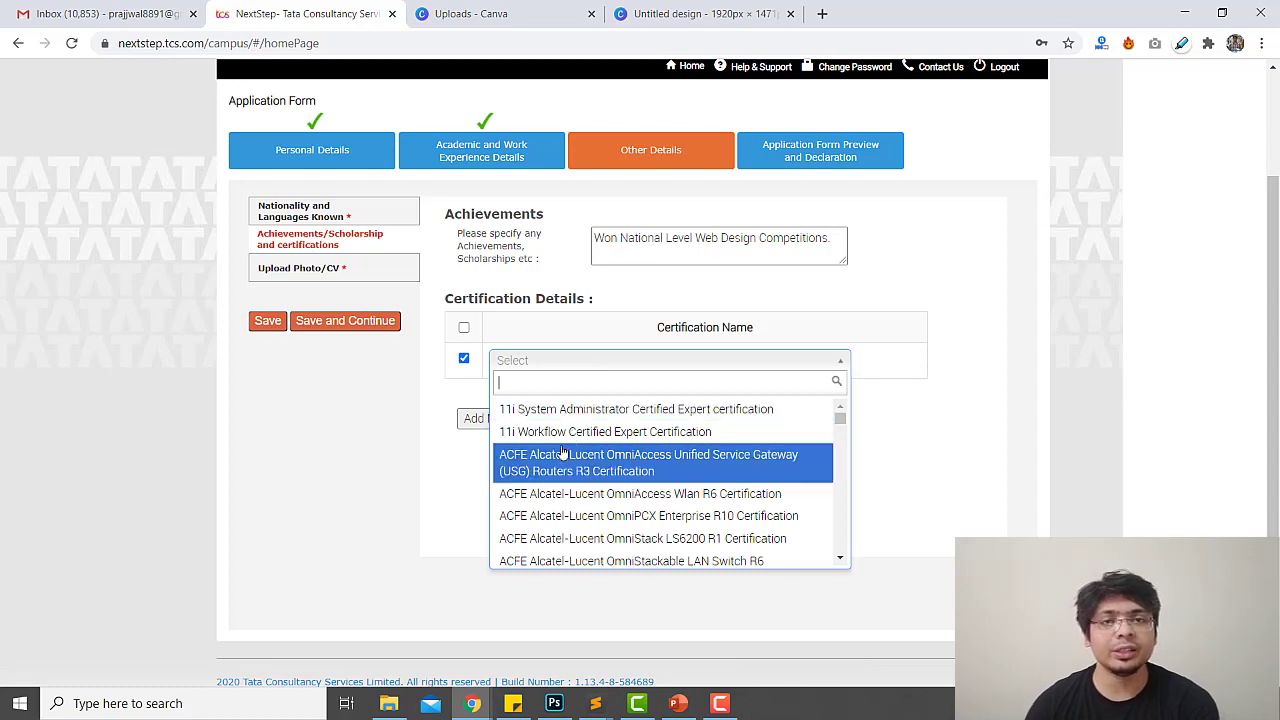
scroll(590, 495, "down", 5)
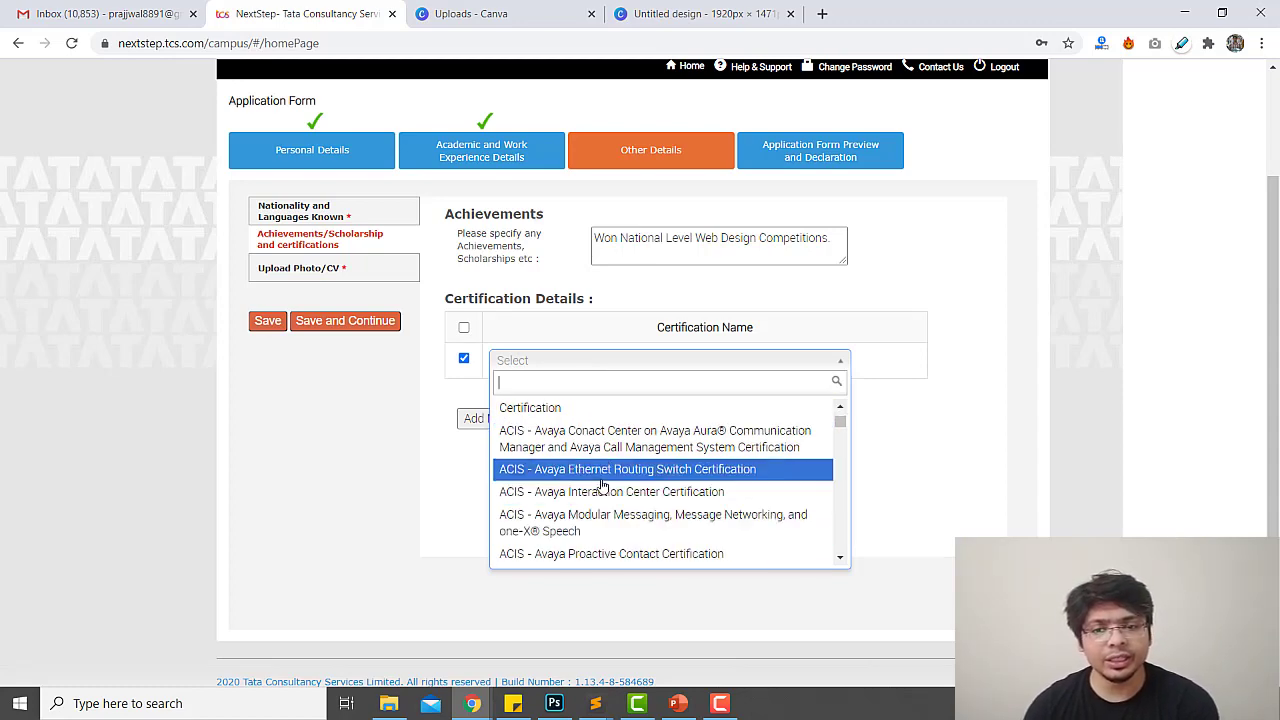
scroll(601, 485, "down", 15)
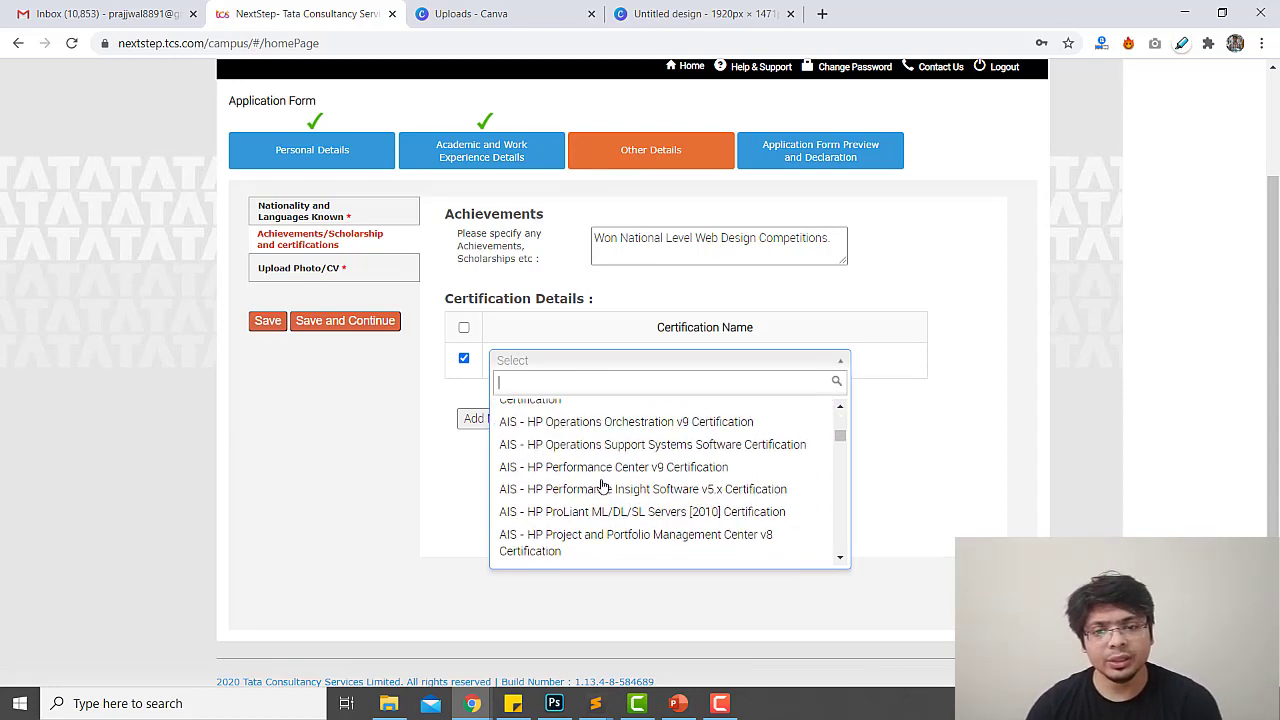
scroll(601, 485, "down", 8)
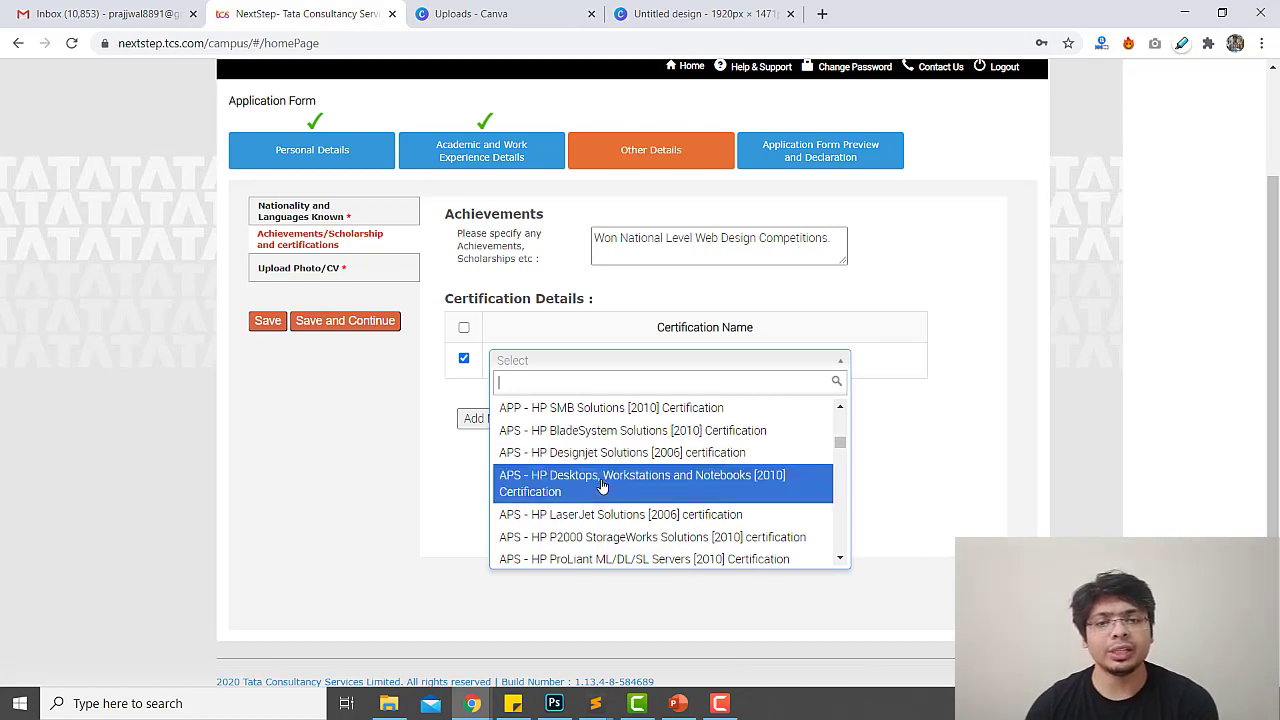
type("java")
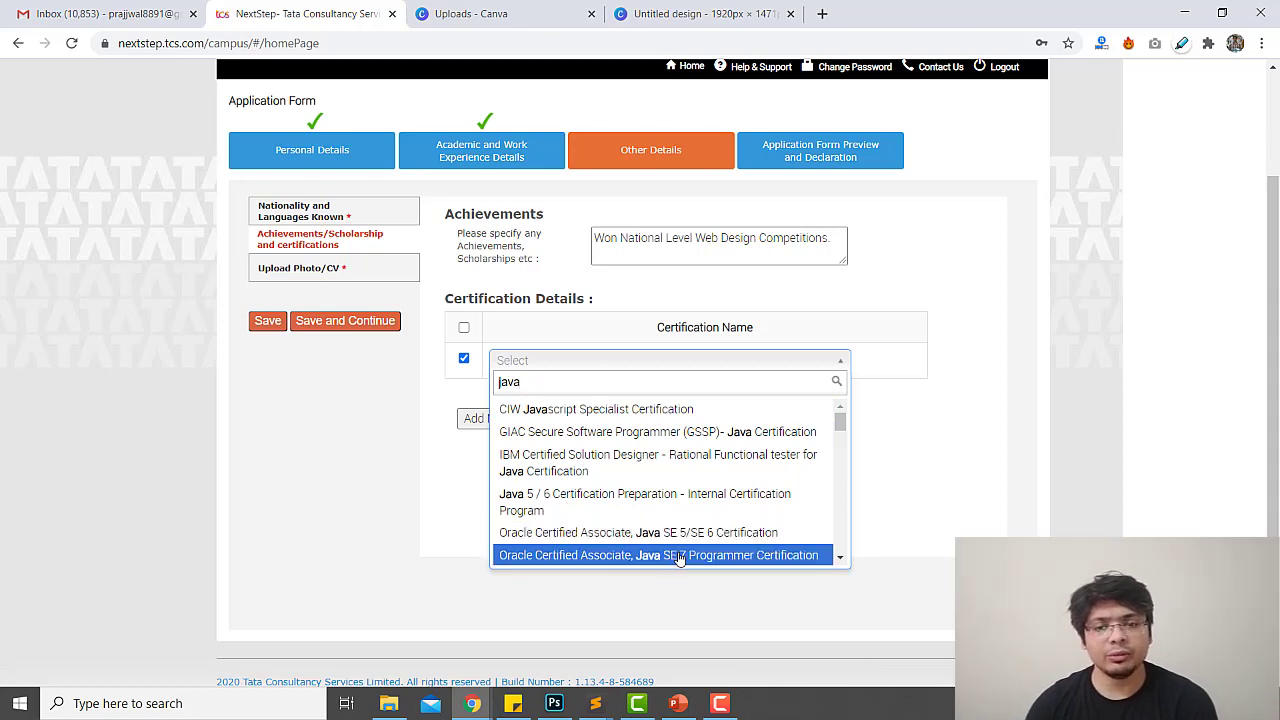
scroll(640, 520, "down", 5)
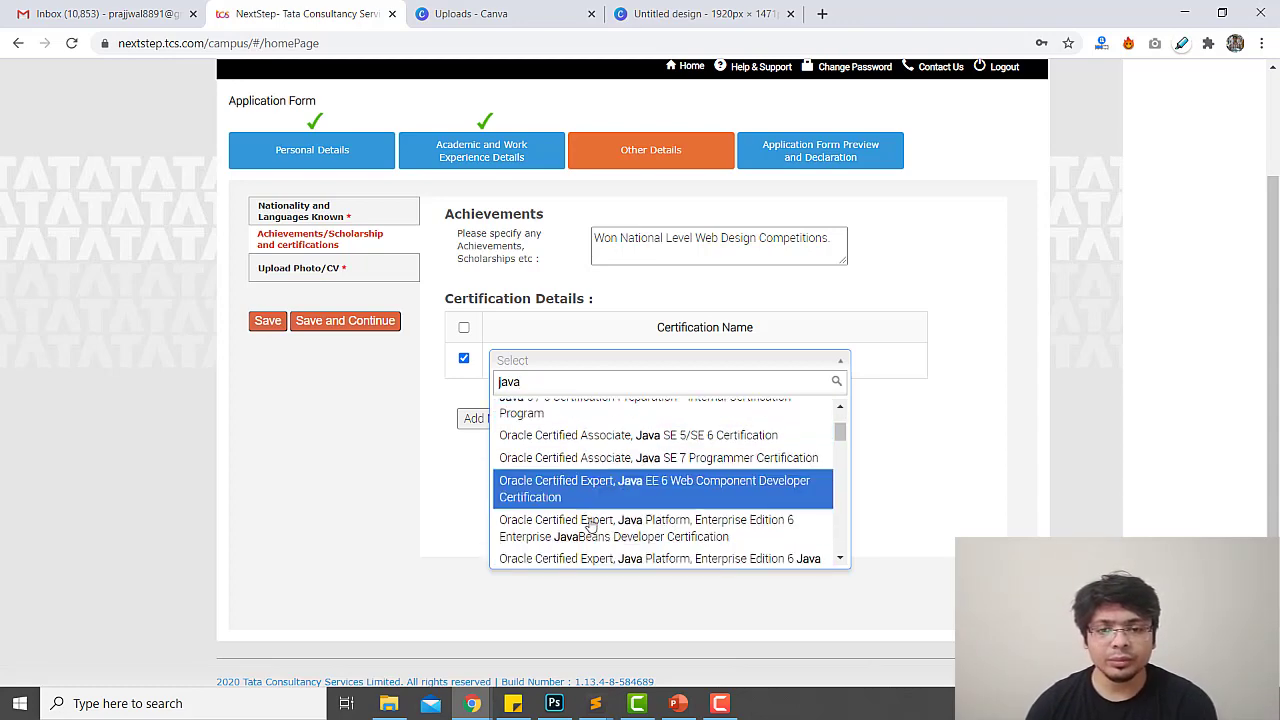
scroll(560, 510, "up", 4)
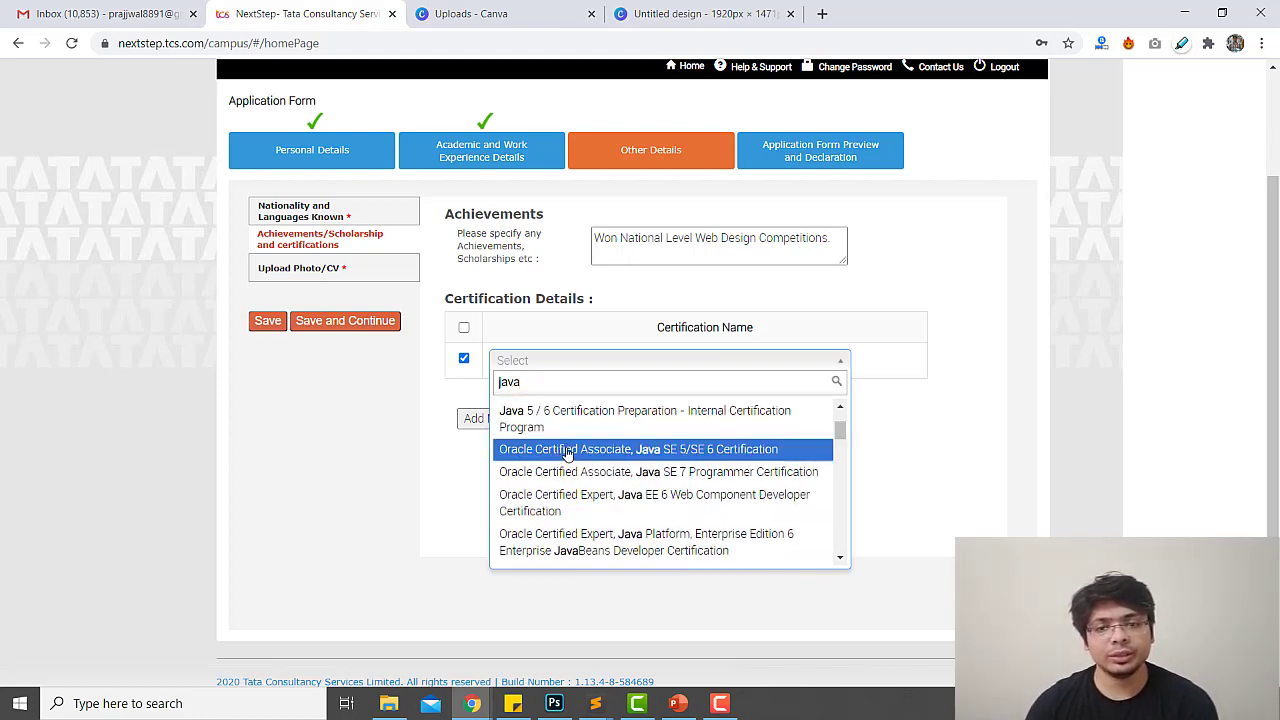
left_click(578, 472)
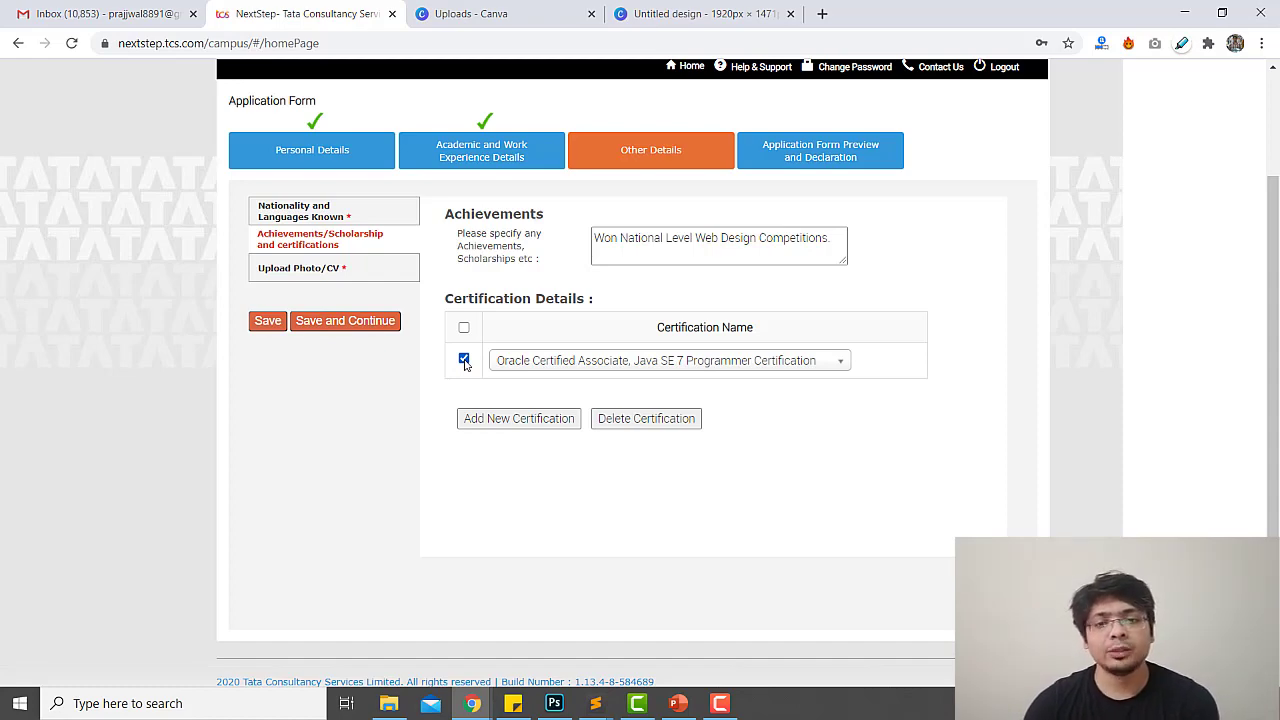
Remove the Oracle Java SE 7 Programmer certification row again
left_click(464, 360)
left_click(611, 416)
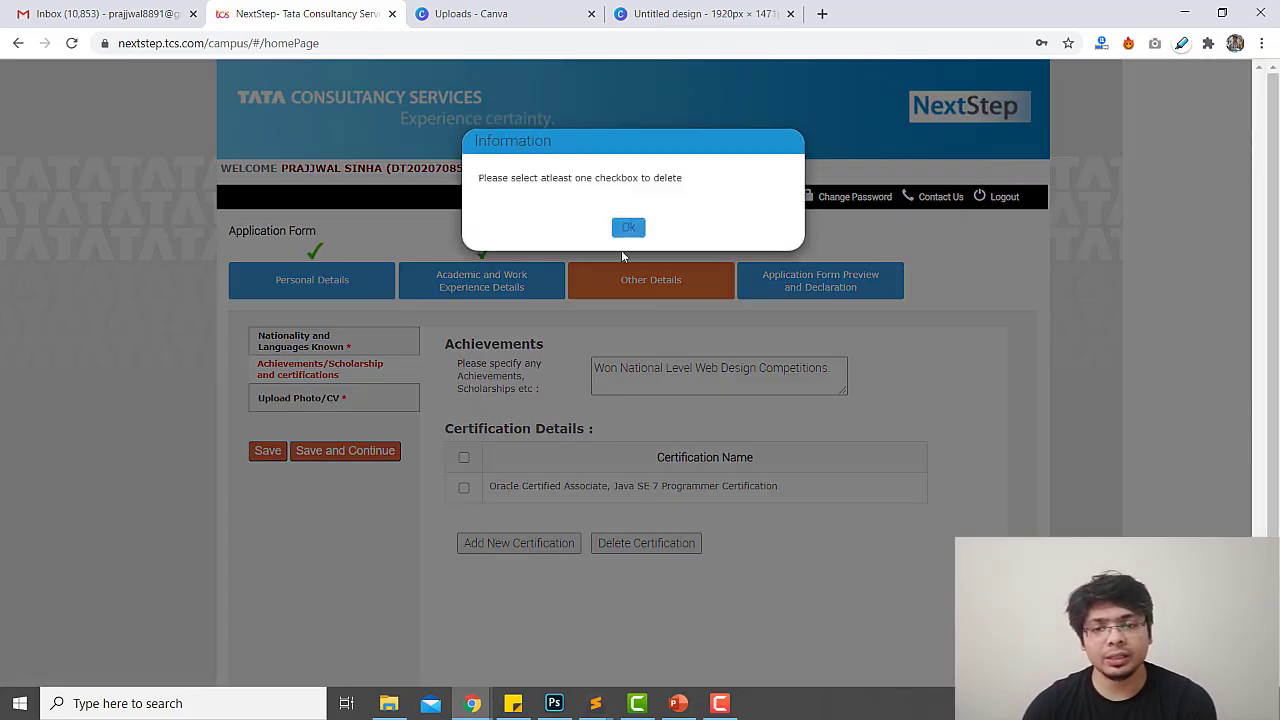
left_click(628, 227)
left_click(463, 487)
left_click(600, 543)
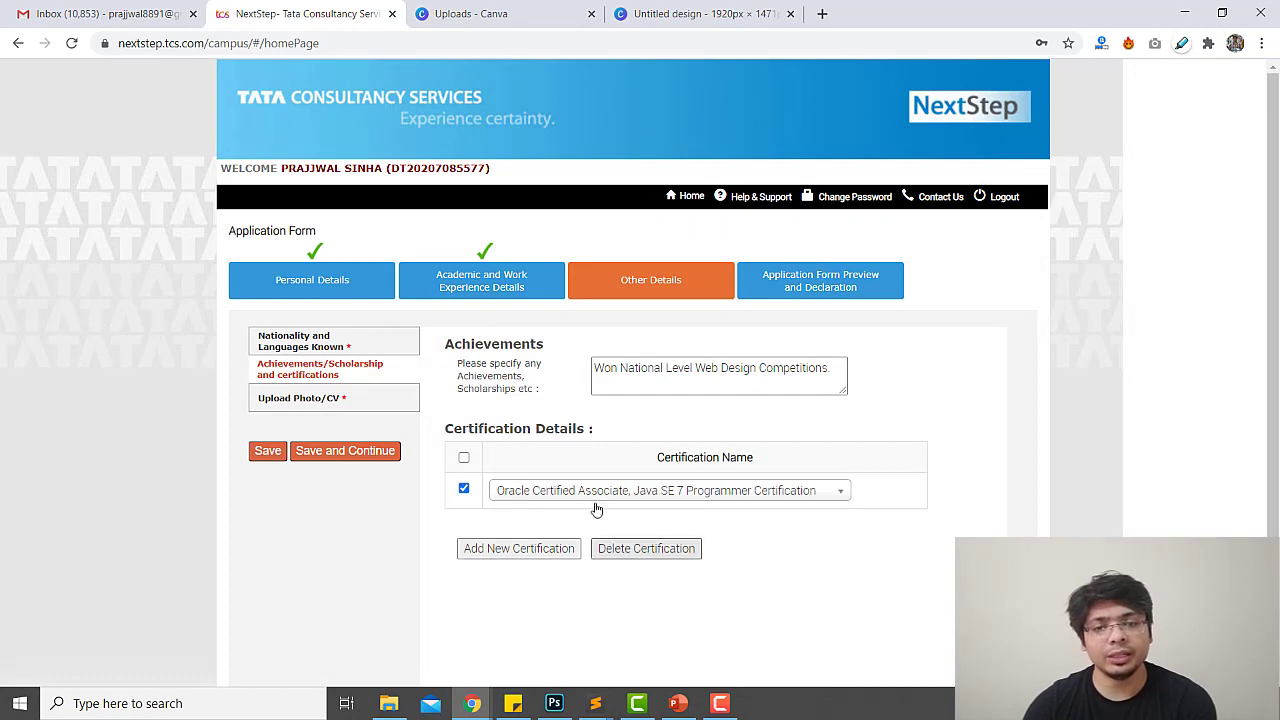
Save the achievements, then enter the ID-card first name and last name
left_click(345, 450)
scroll(700, 525, "down", 1)
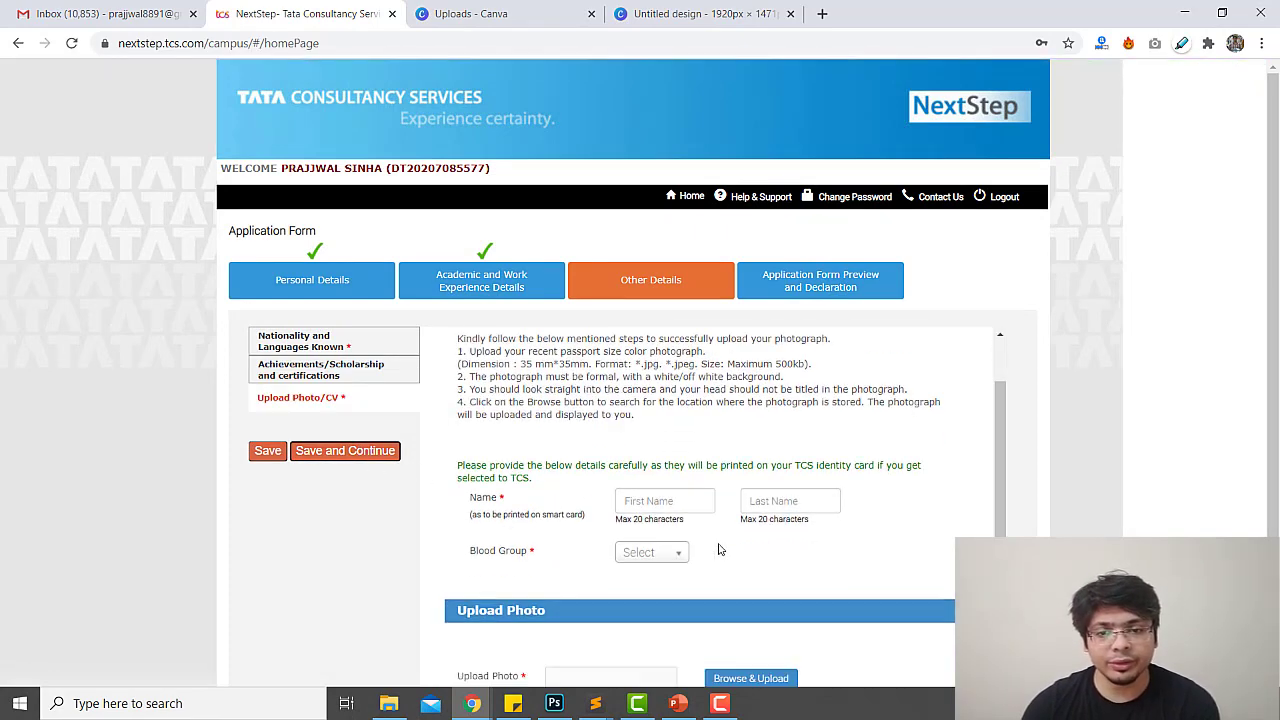
left_click(663, 481)
type("Prajjwal")
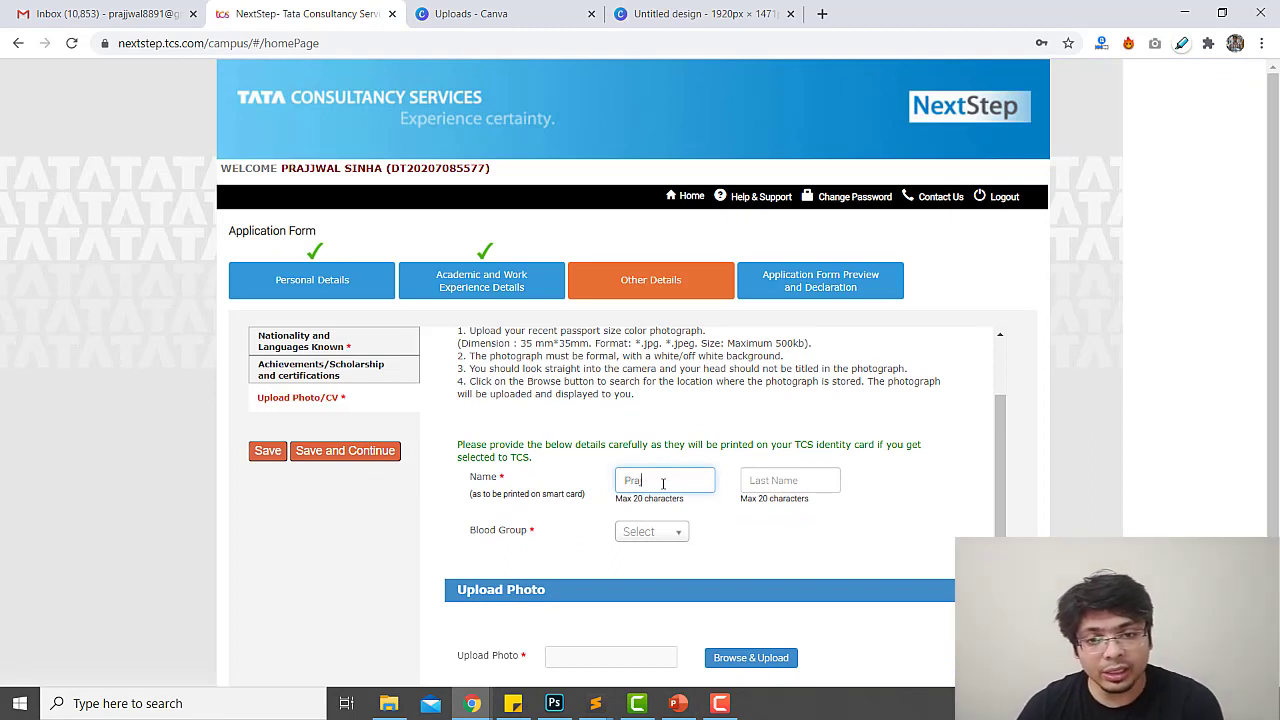
key("Tab")
type("S")
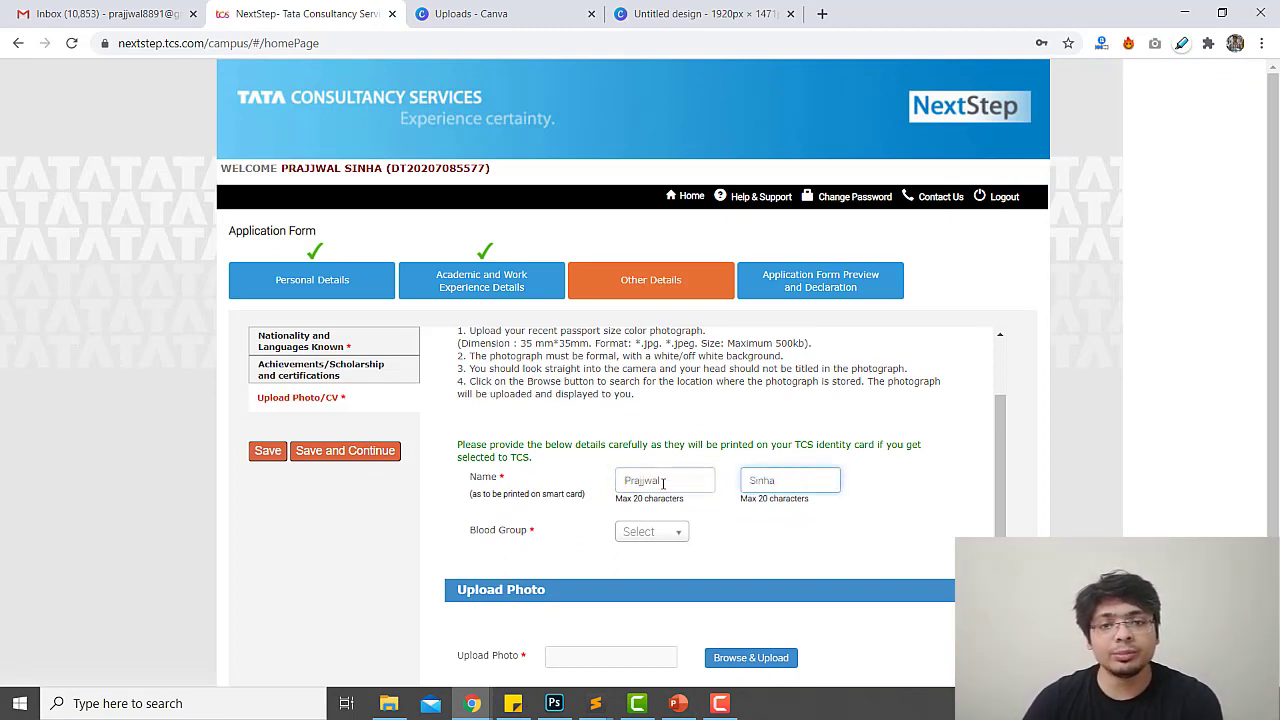
Set the Blood Group to AB+
left_click(660, 538)
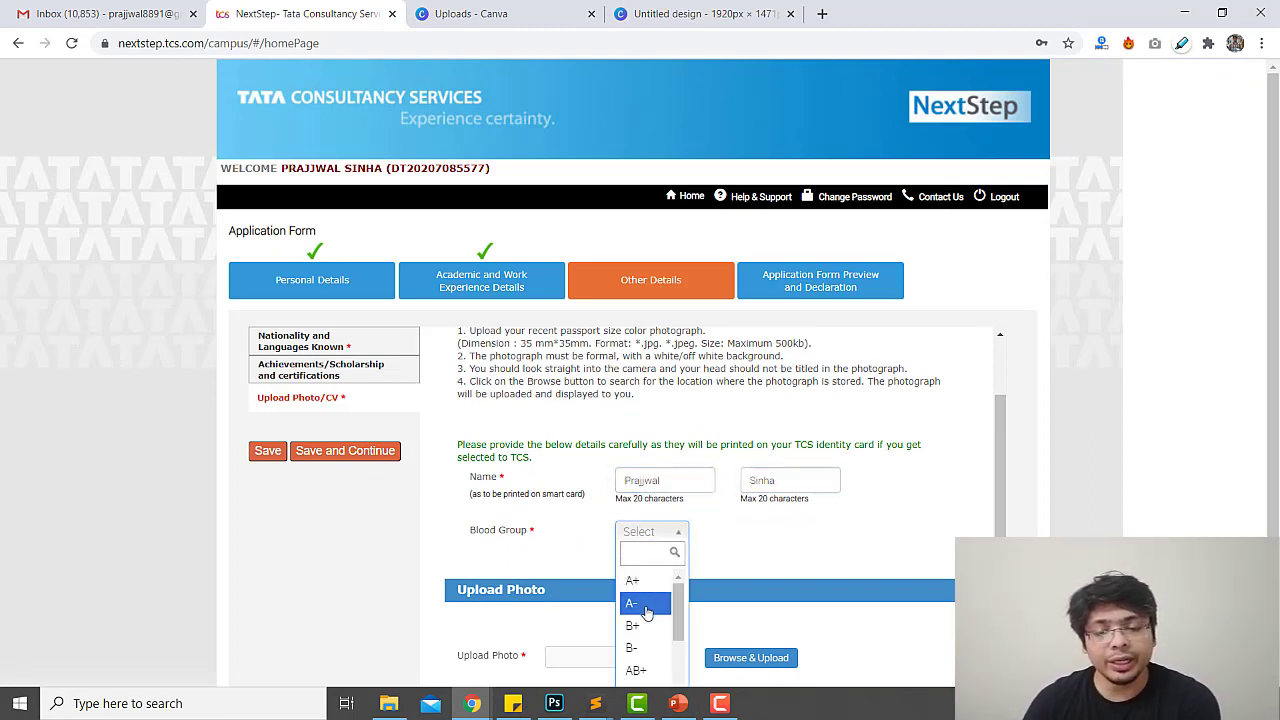
scroll(646, 610, "down", 2)
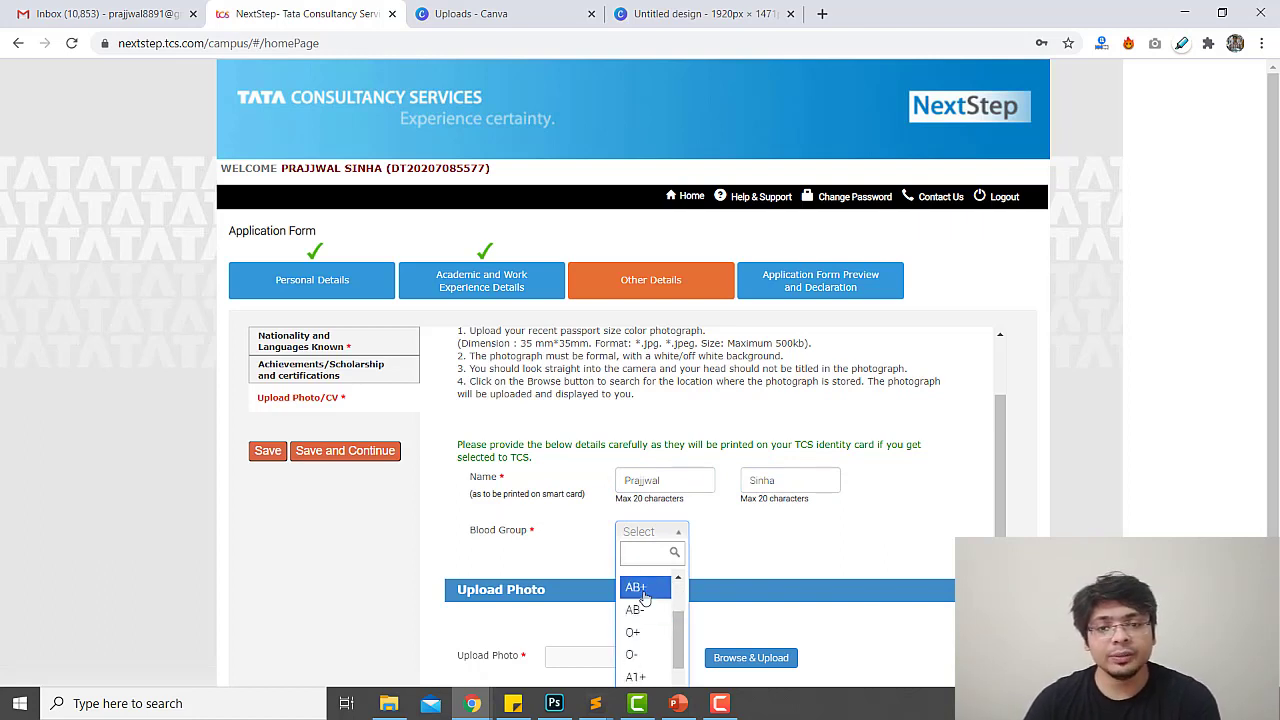
left_click(644, 592)
scroll(730, 563, "down", 1)
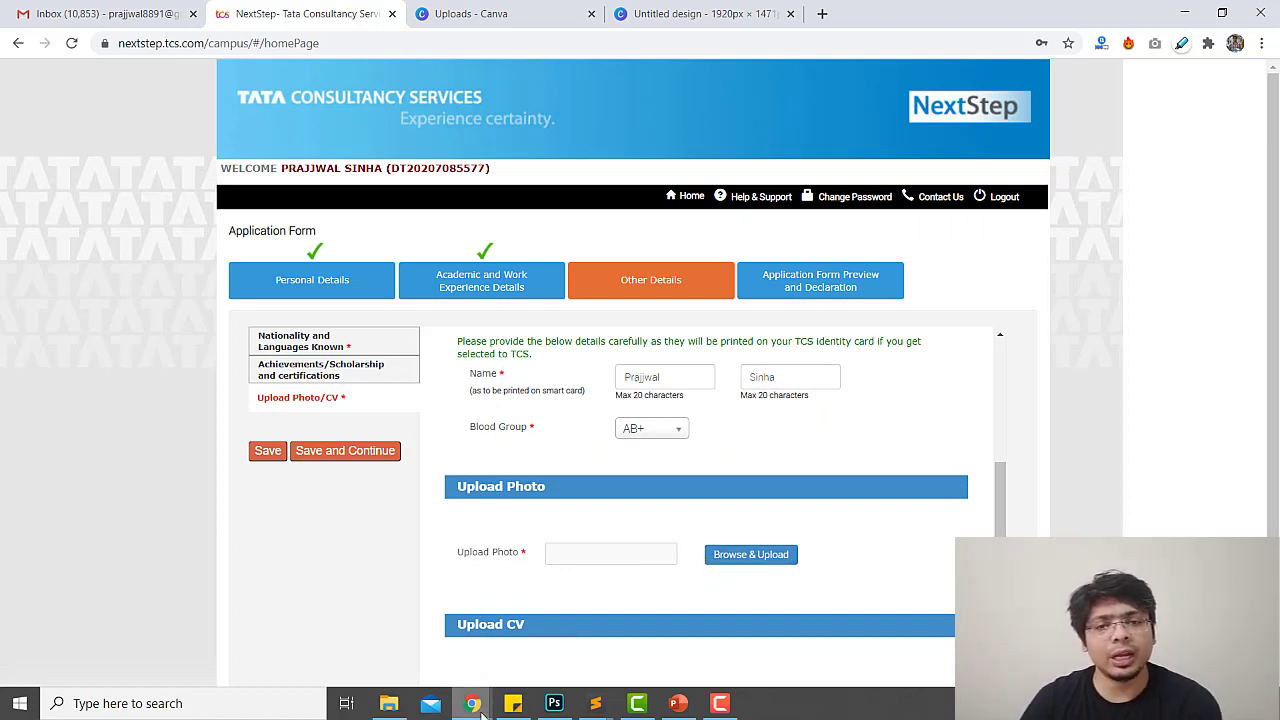
mouse_move(481, 708)
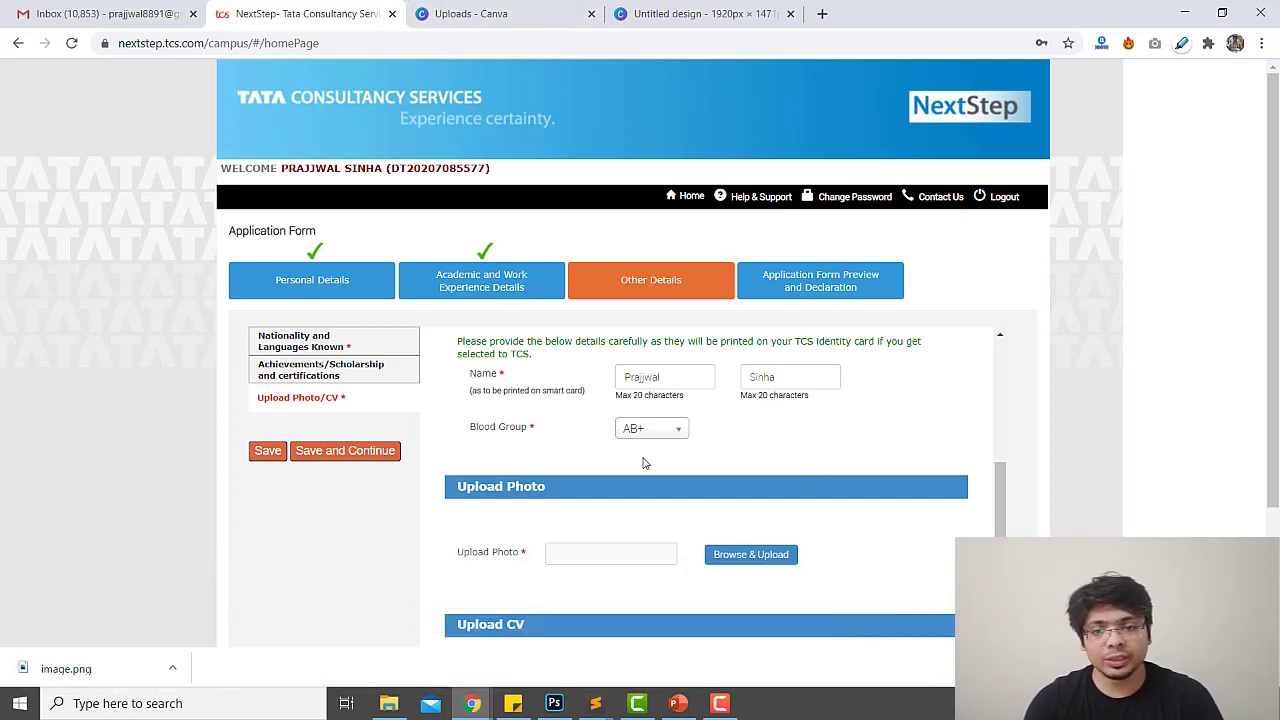
Upload image.png as the profile photo
left_click(750, 554)
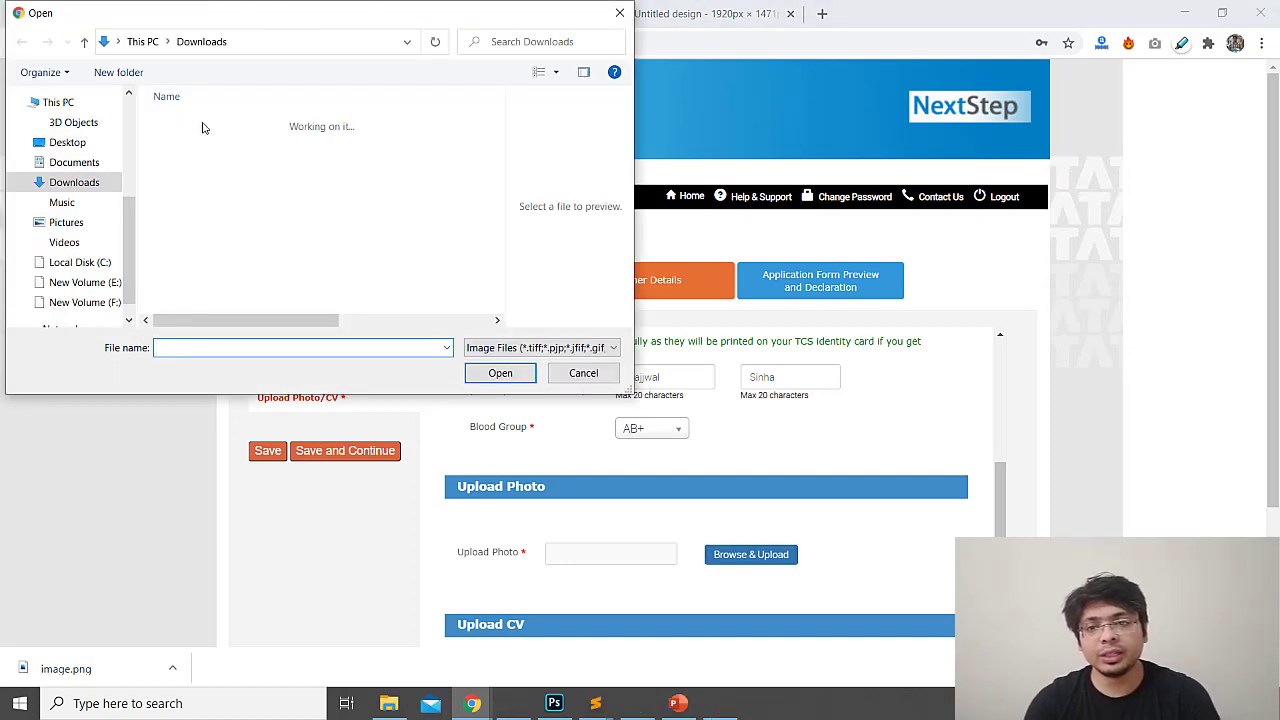
left_click(198, 141)
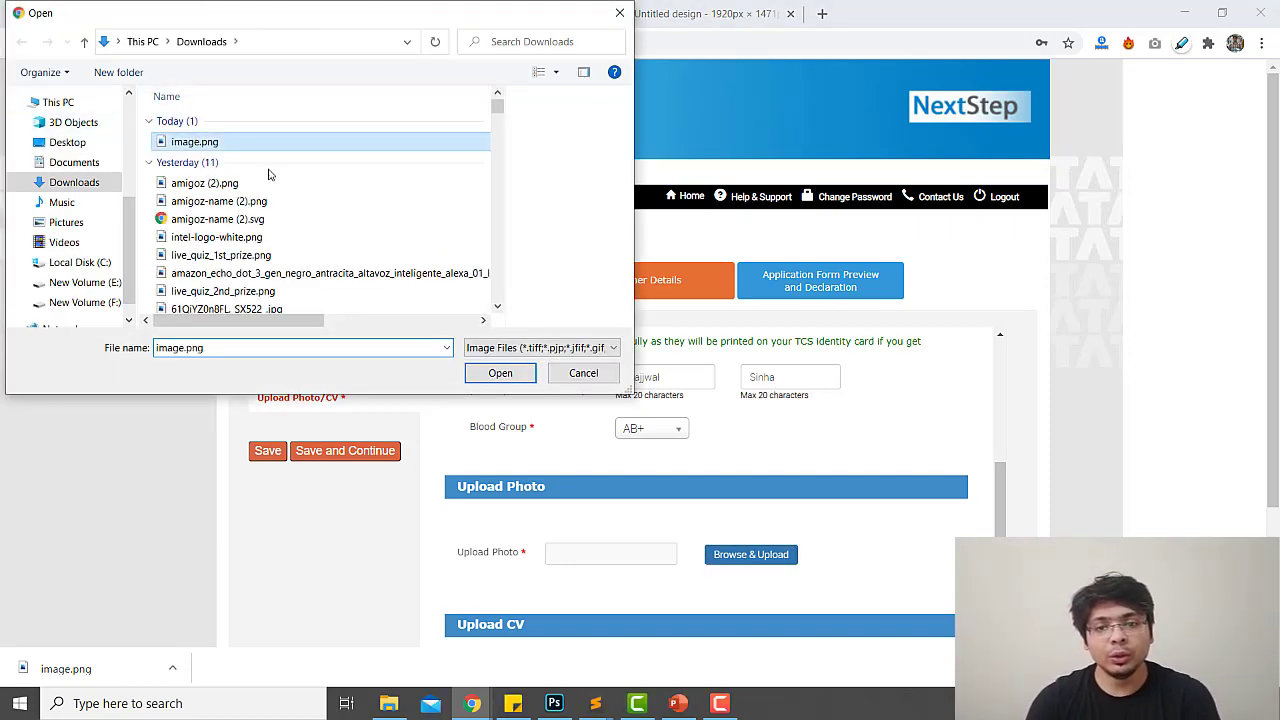
left_click(500, 372)
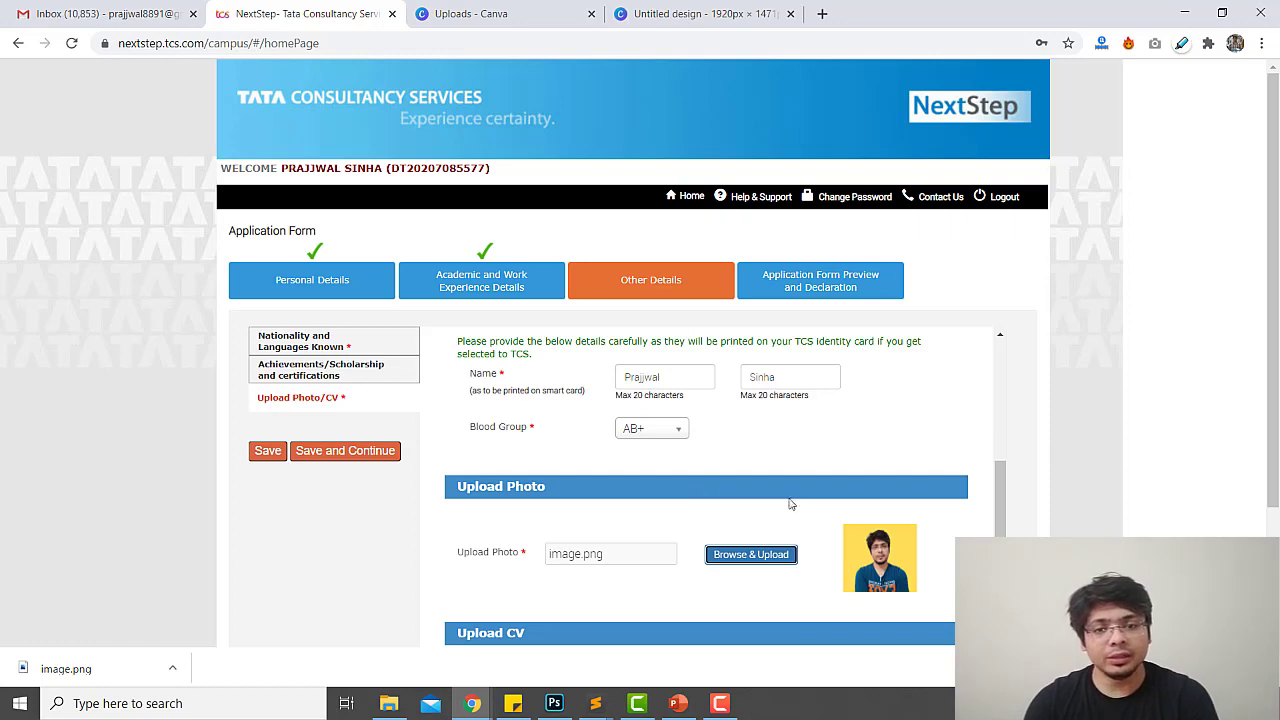
scroll(798, 557, "down", 1)
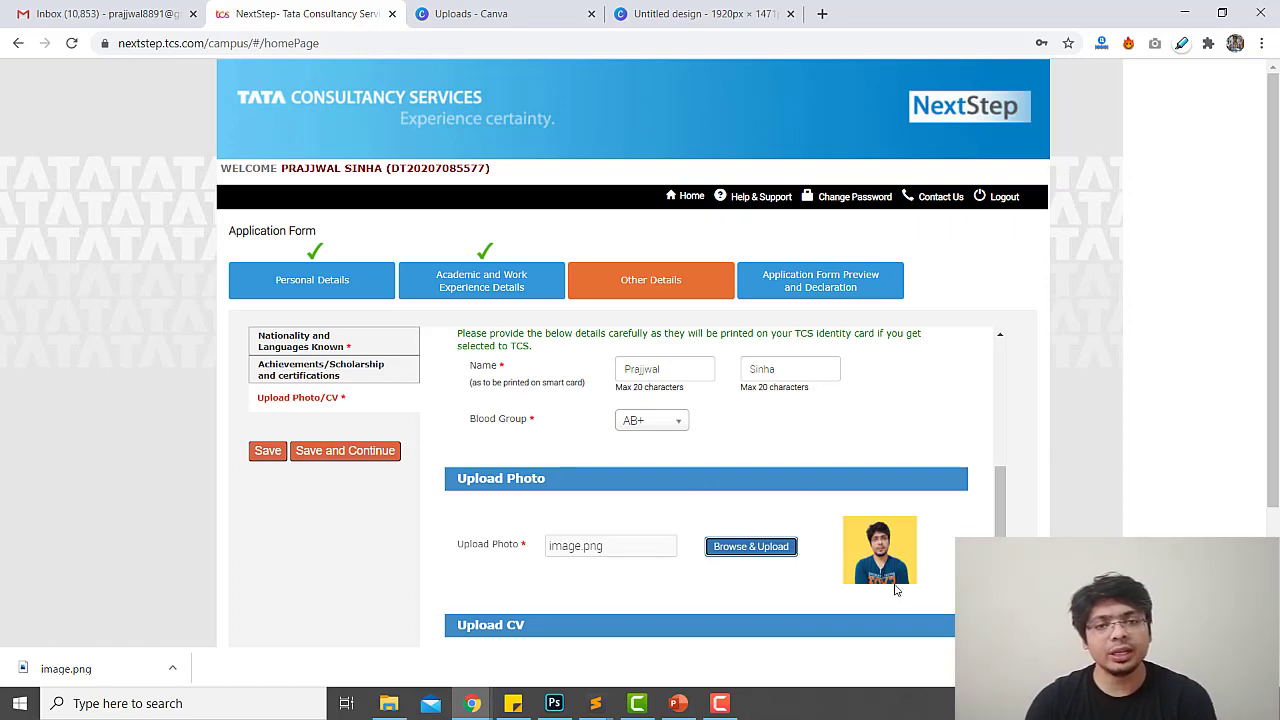
scroll(831, 592, "down", 3)
Attach the resume PDF as the CV after checking the accepted file formats
left_click(720, 540)
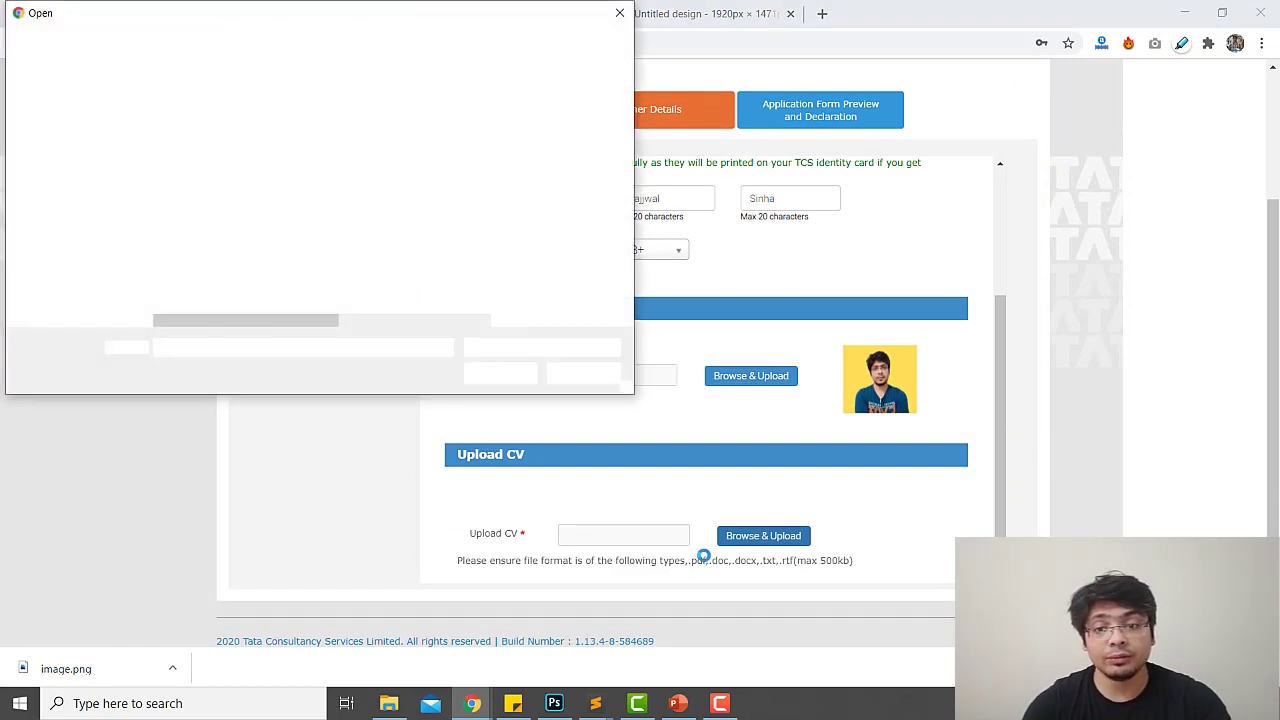
left_click(583, 373)
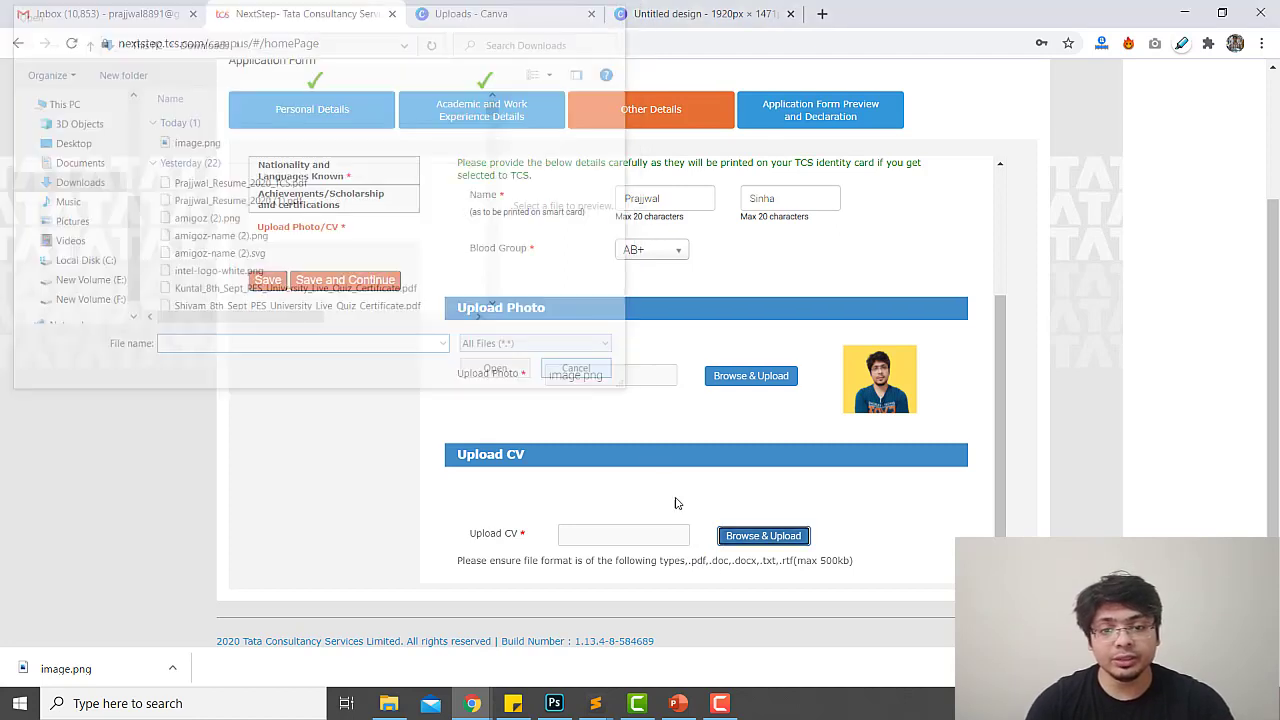
left_click_drag(689, 563, 794, 565)
left_click_drag(703, 566, 693, 563)
left_click(725, 536)
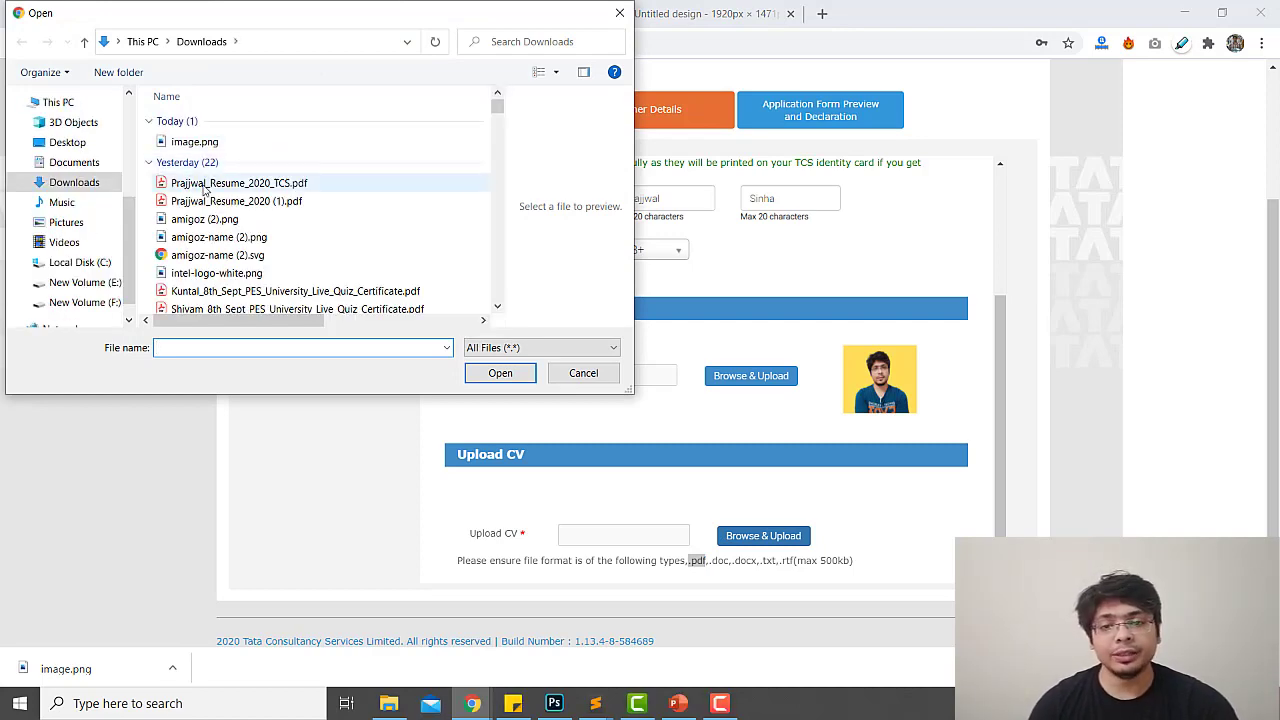
left_click(205, 185)
left_click(500, 373)
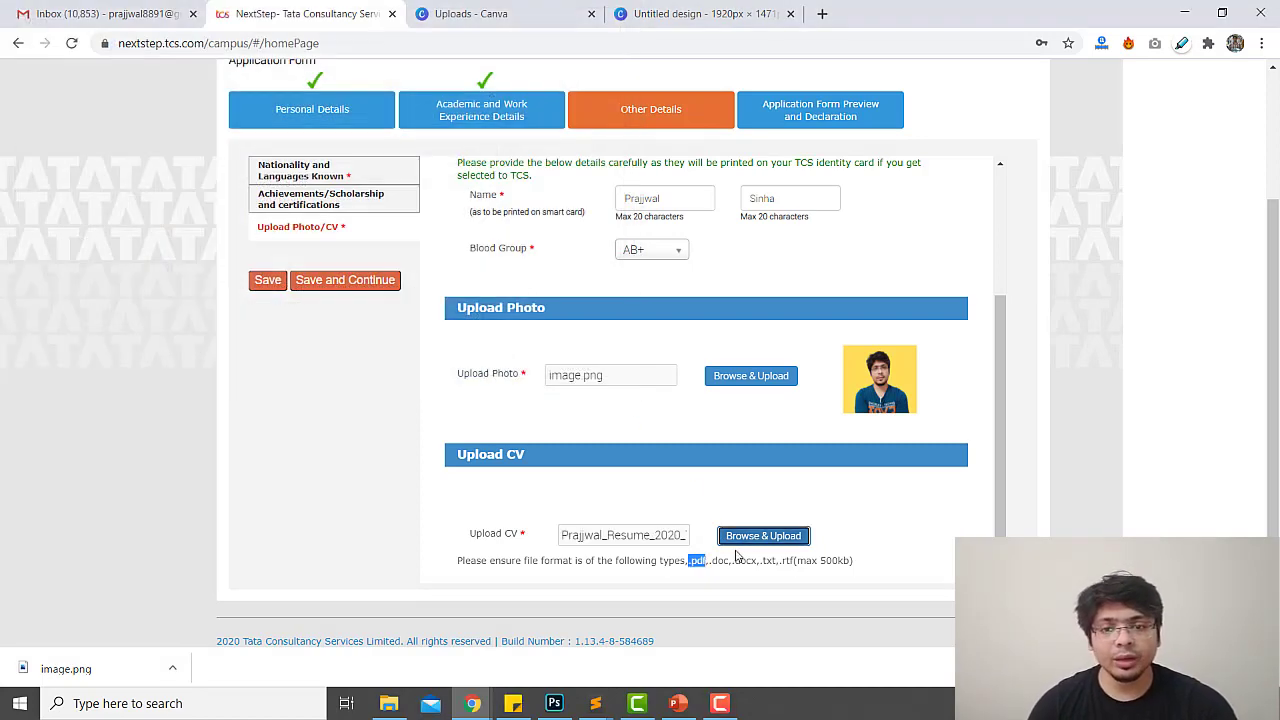
Save the other details and answer No to the second security question
left_click(880, 493)
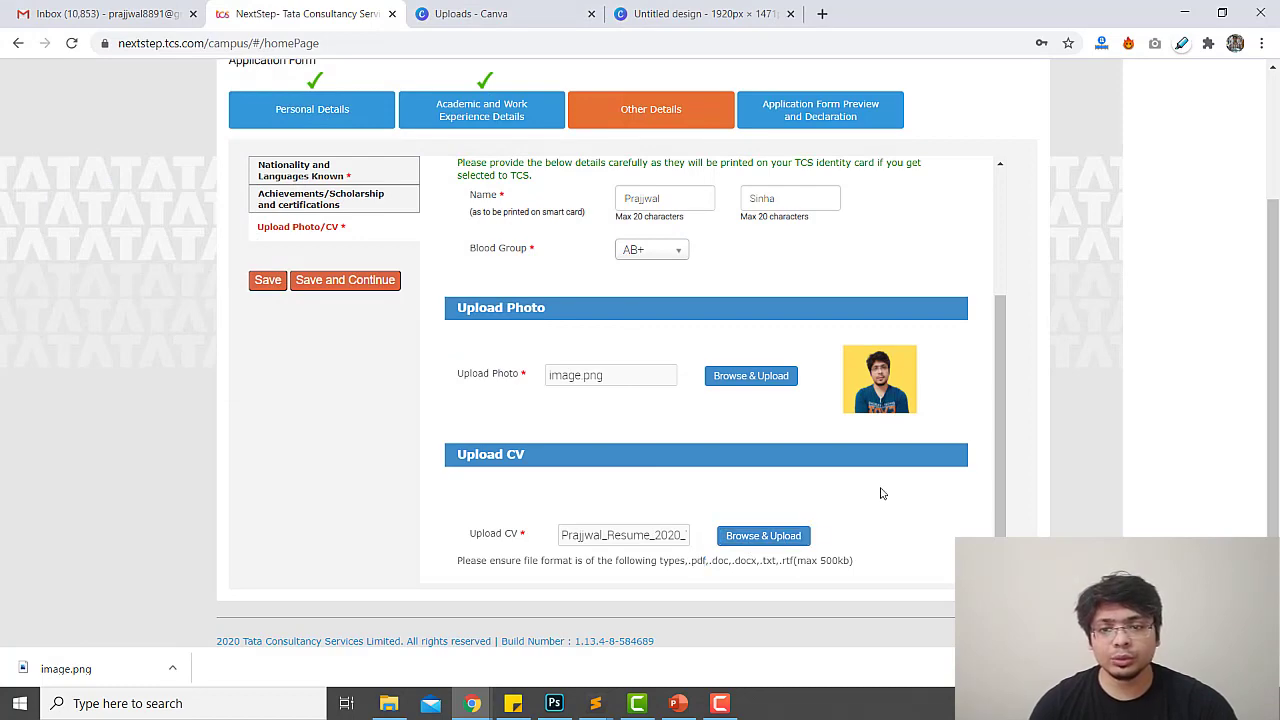
left_click(337, 281)
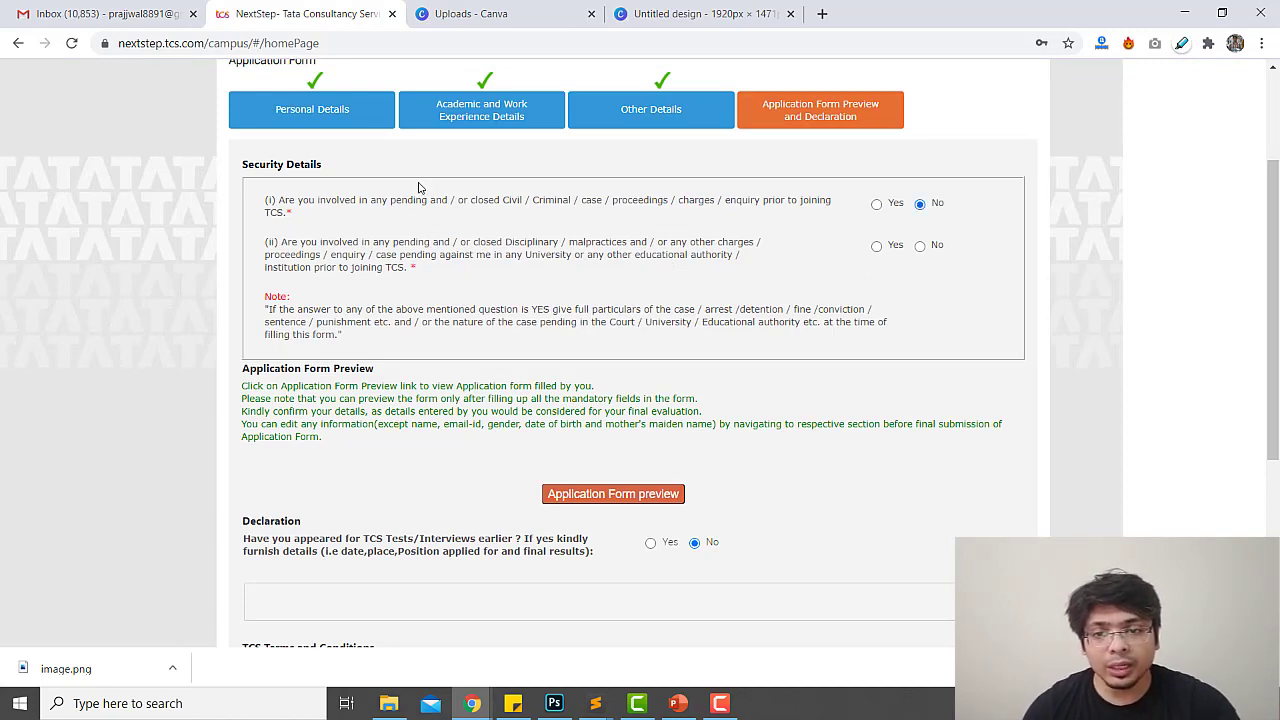
left_click_drag(413, 201, 707, 206)
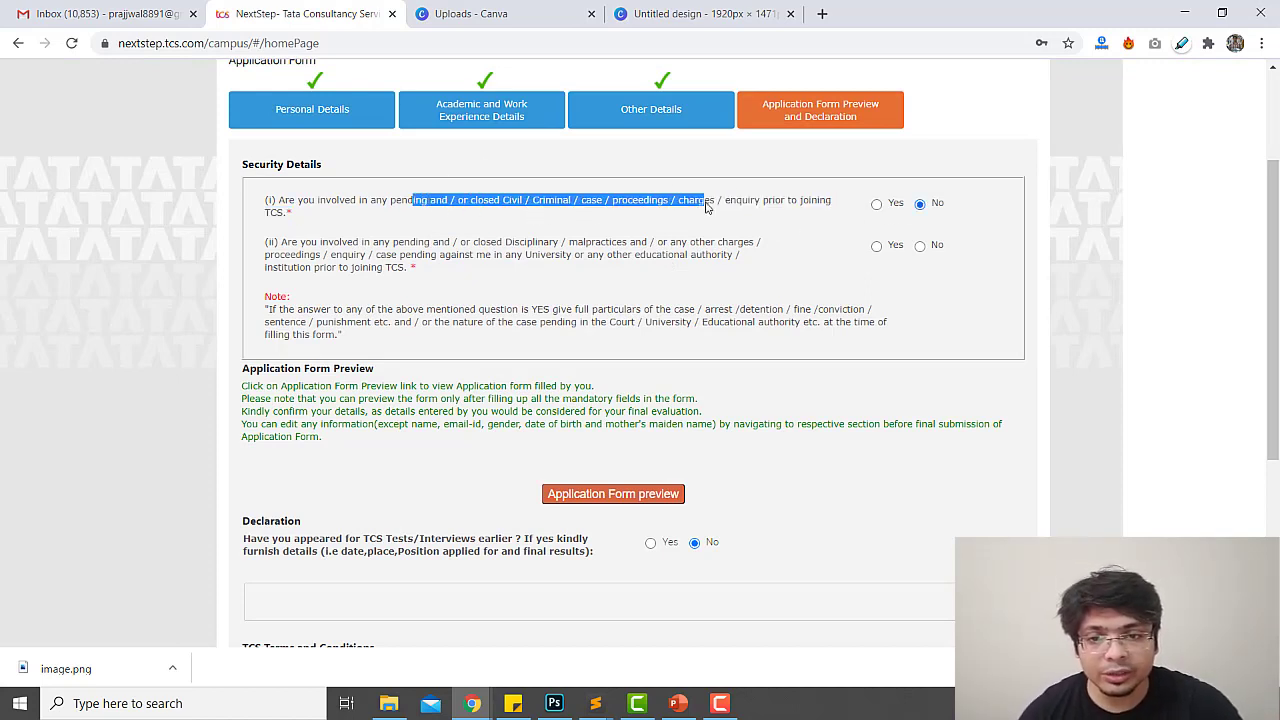
left_click_drag(312, 245, 700, 246)
left_click(920, 246)
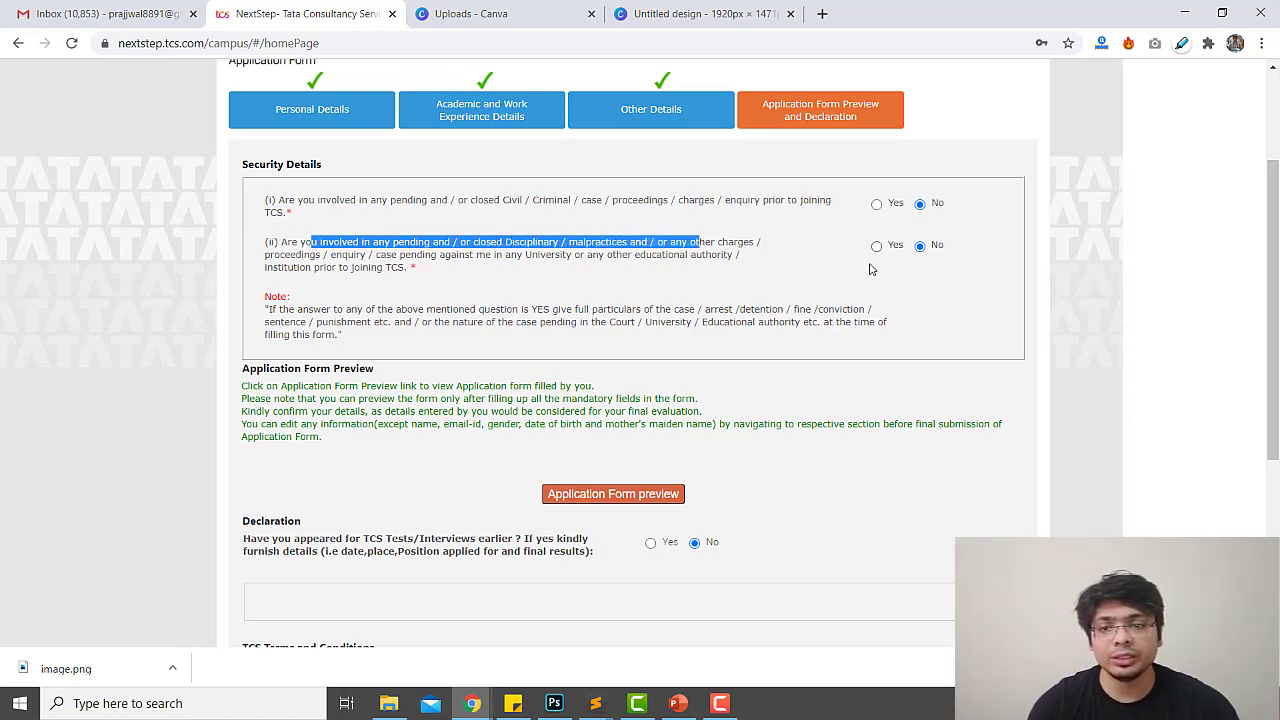
Agree to the terms, enter Noida as the place, and submit the application form
scroll(491, 412, "down", 2)
scroll(502, 409, "down", 1)
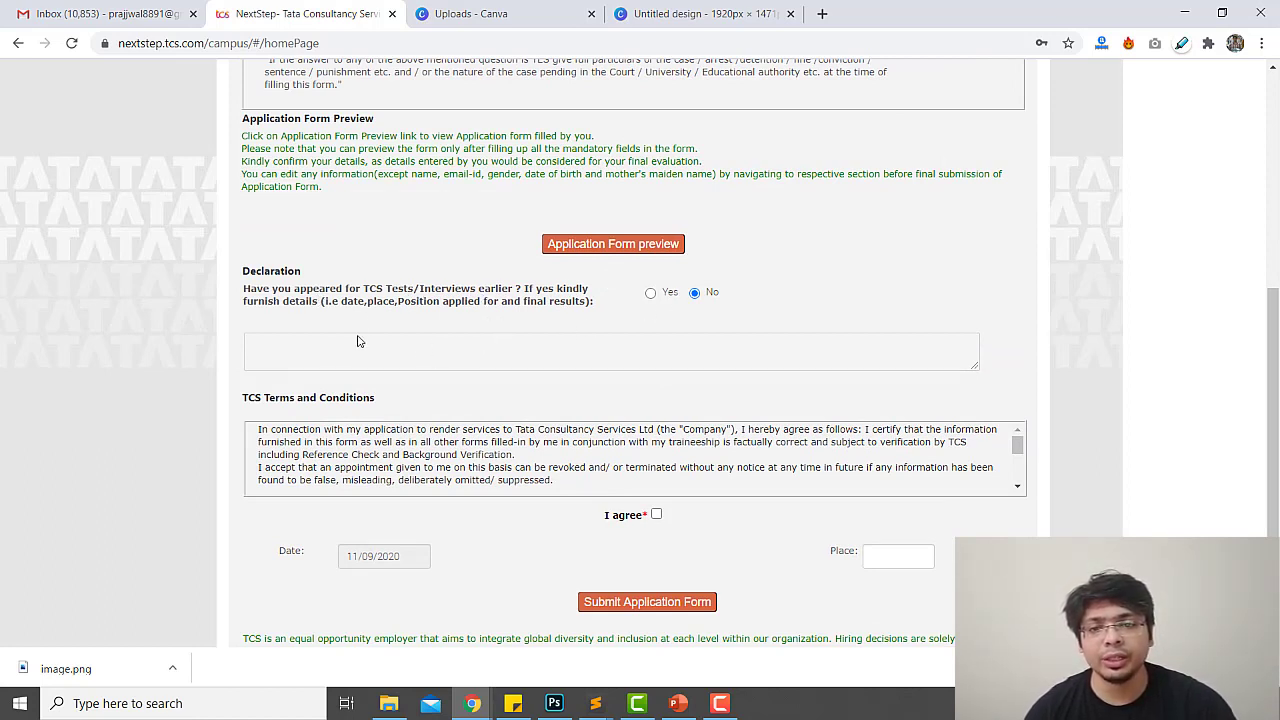
left_click(657, 515)
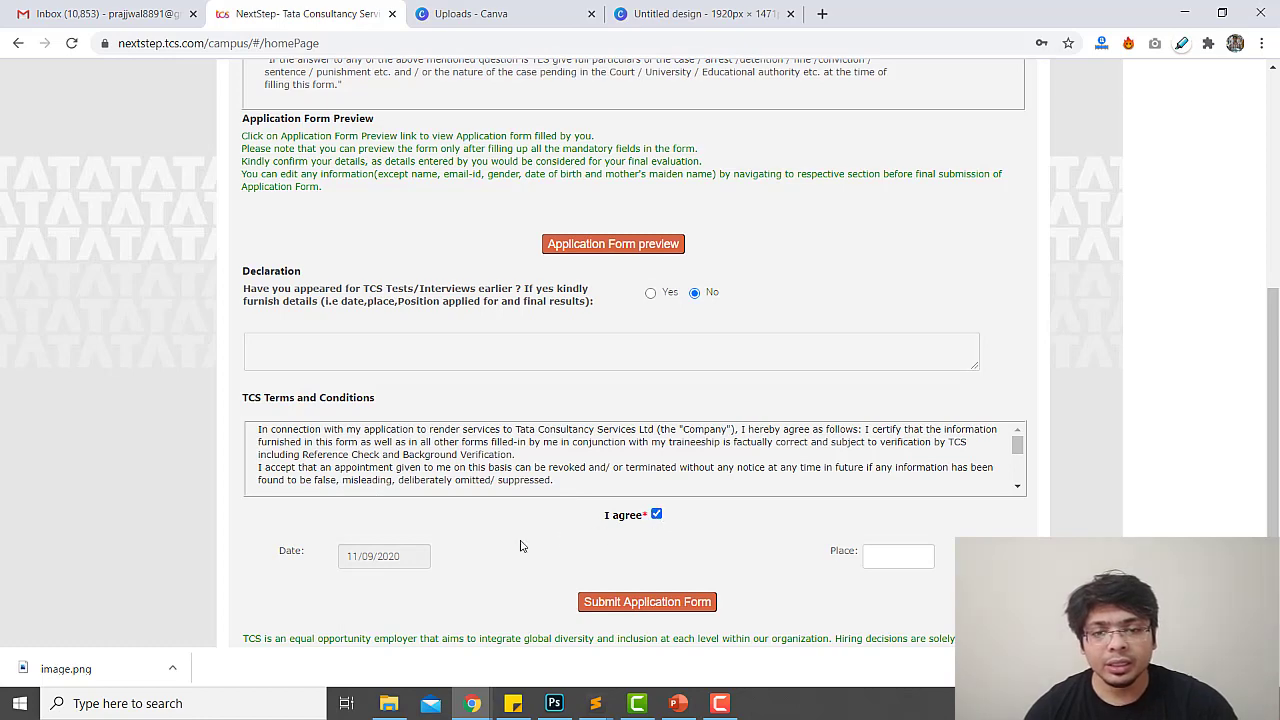
left_click(876, 550)
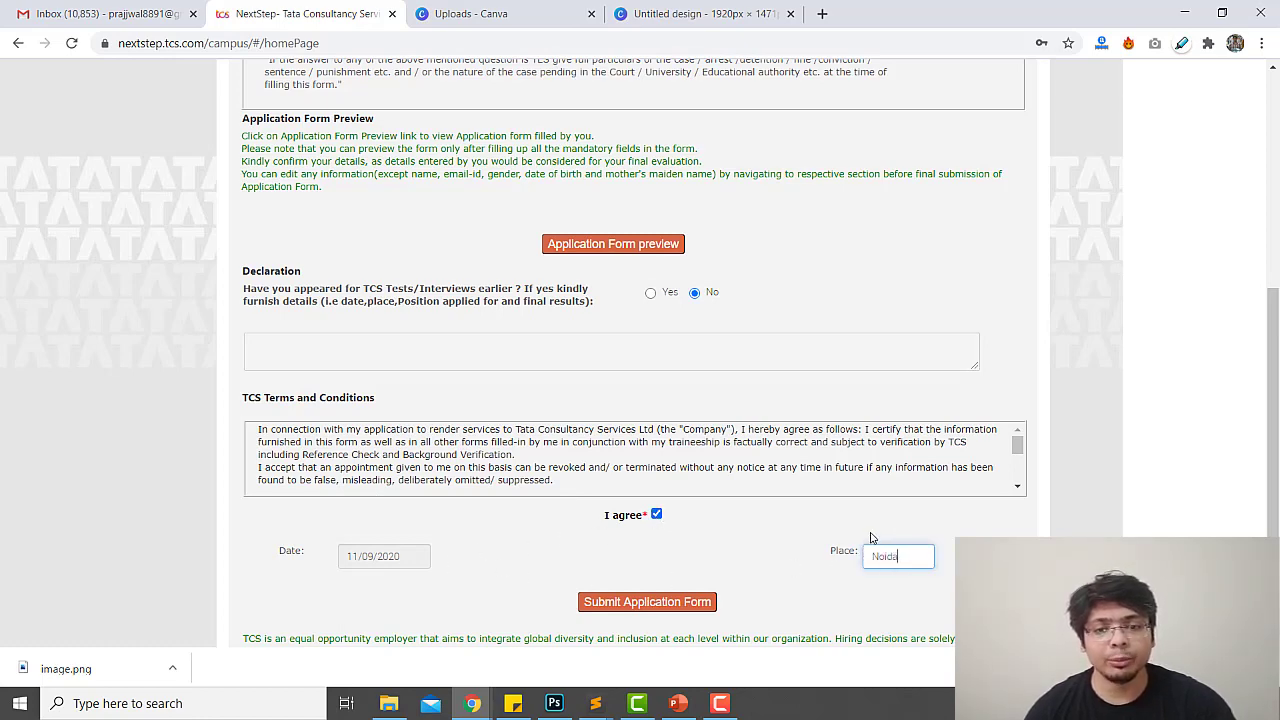
left_click(708, 606)
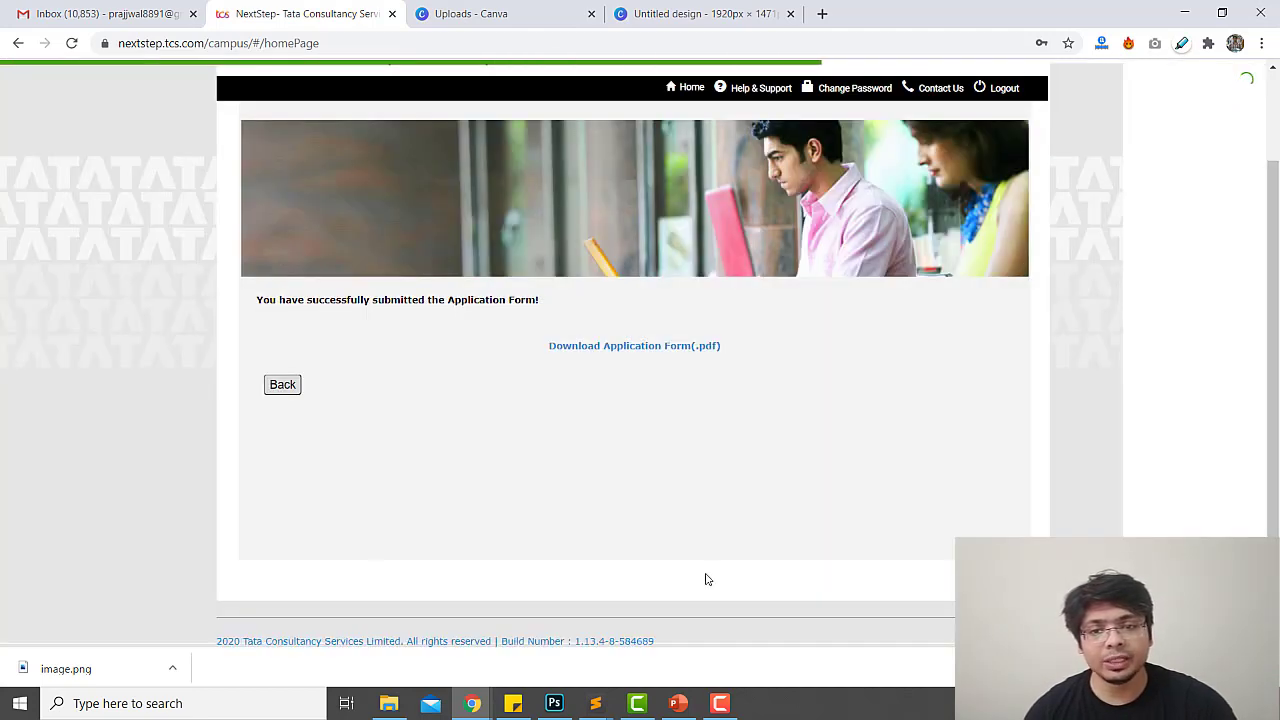
Download the submitted application form as a PDF and return to the portal home page
left_click(680, 348)
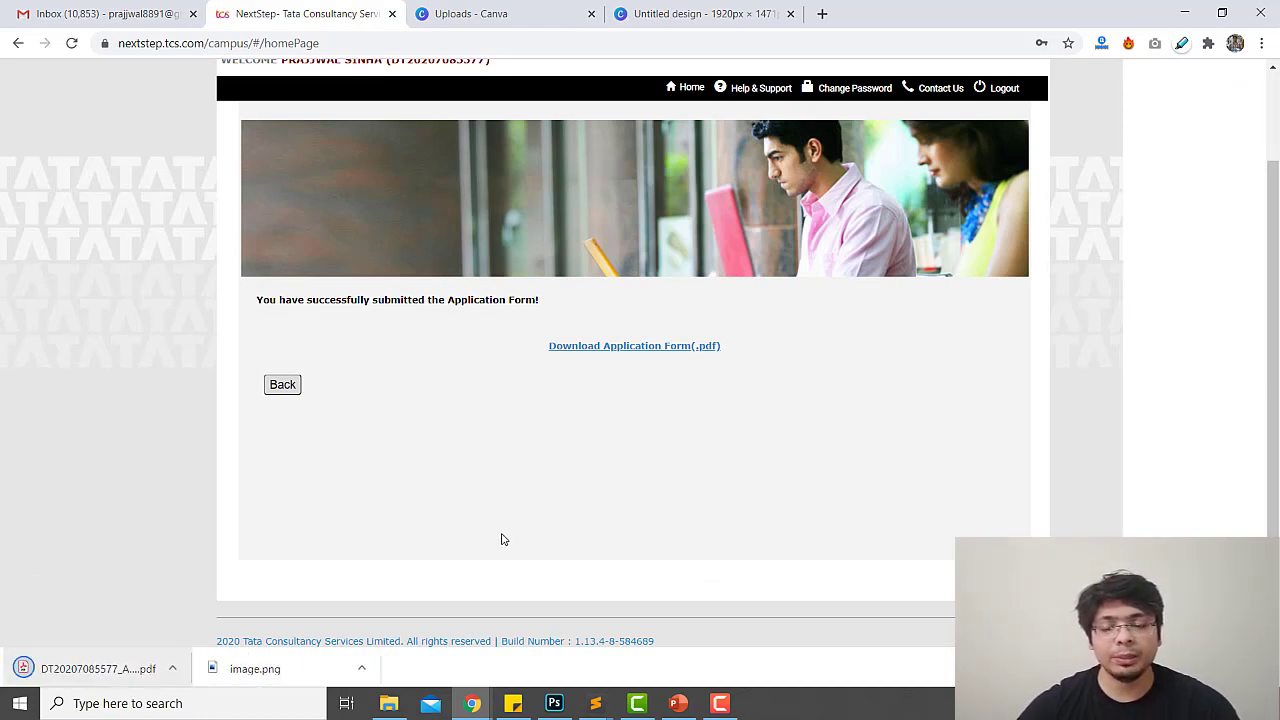
left_click(284, 387)
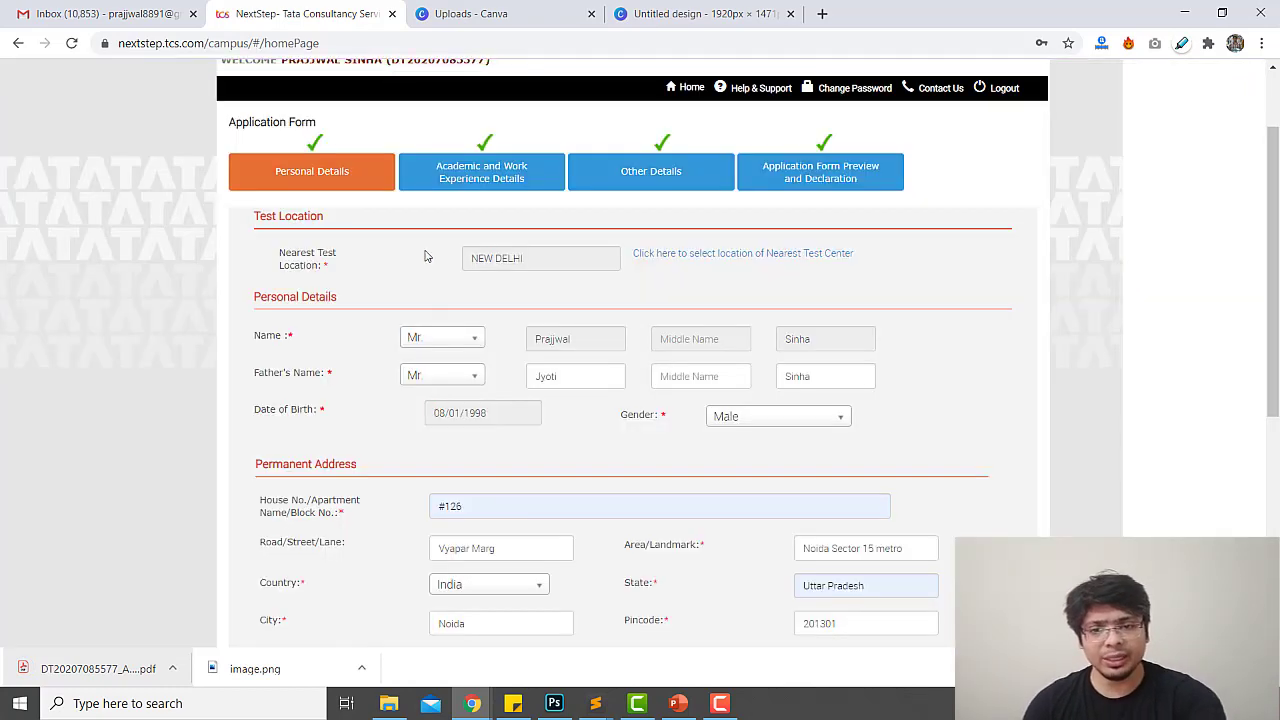
scroll(617, 418, "up", 1)
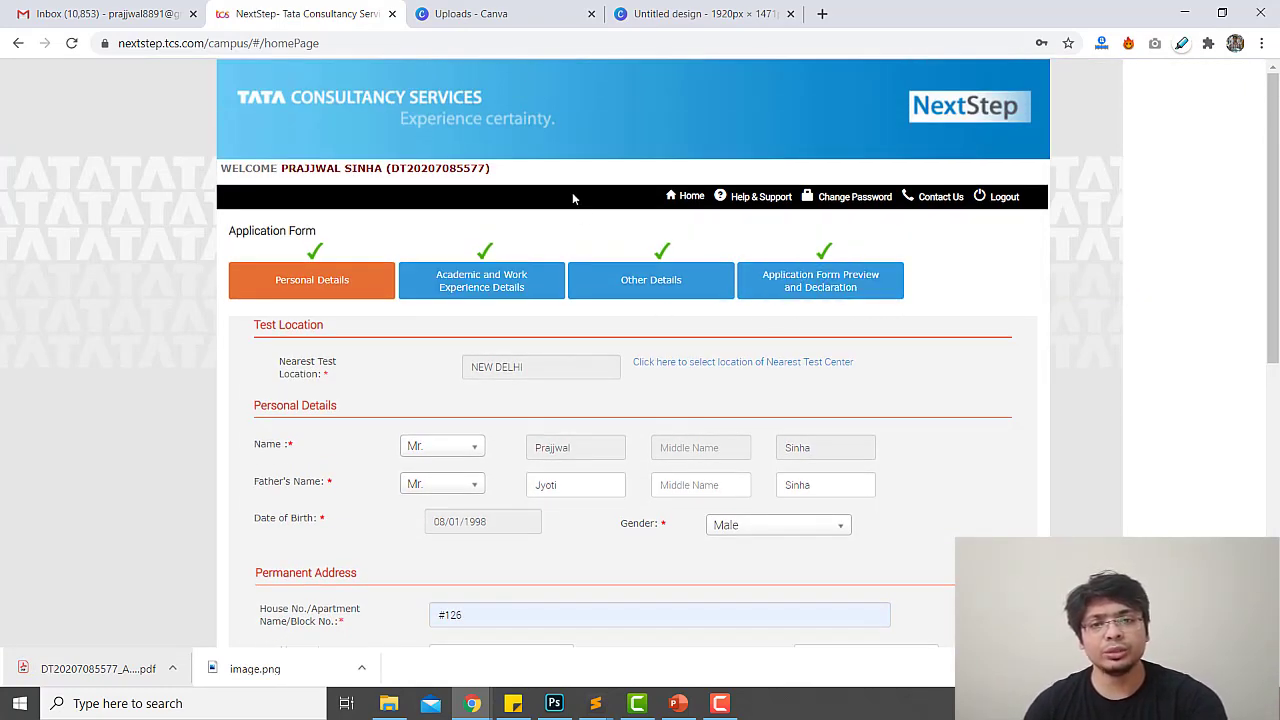
left_click(692, 197)
left_click_drag(520, 431, 601, 485)
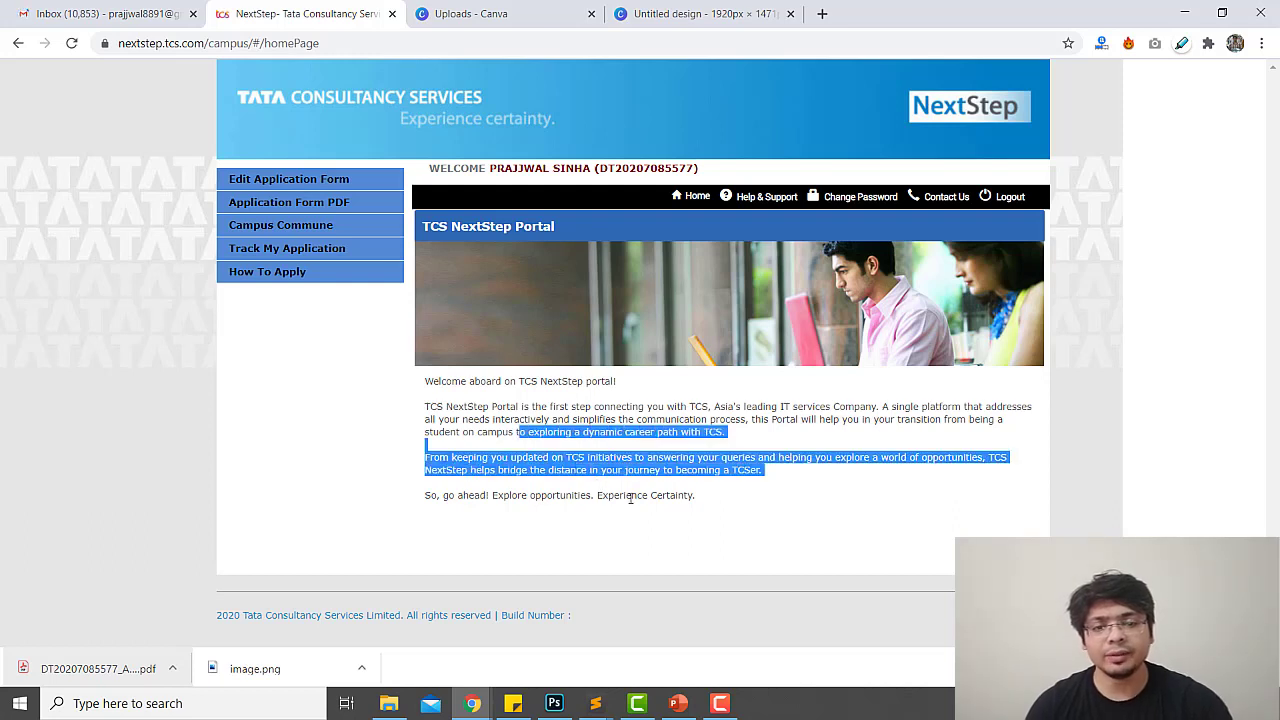
left_click(601, 485)
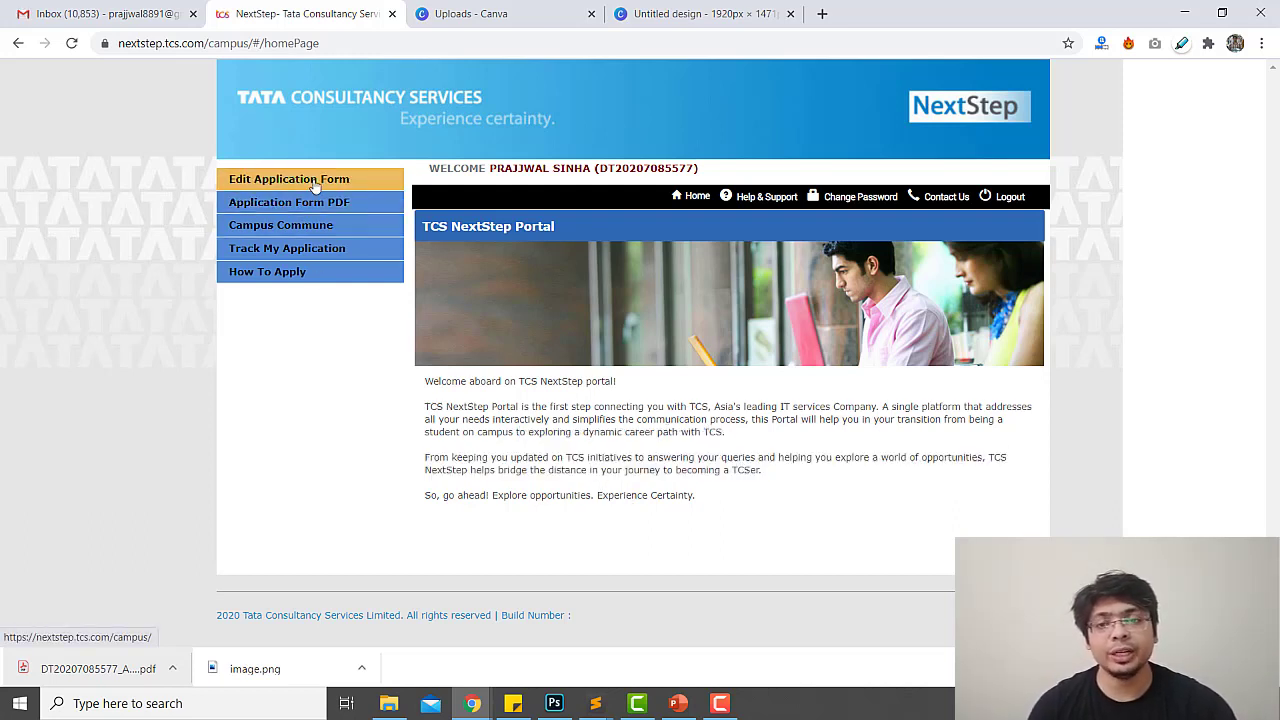
Reopen the submitted application for editing and dismiss the information notice
left_click(312, 186)
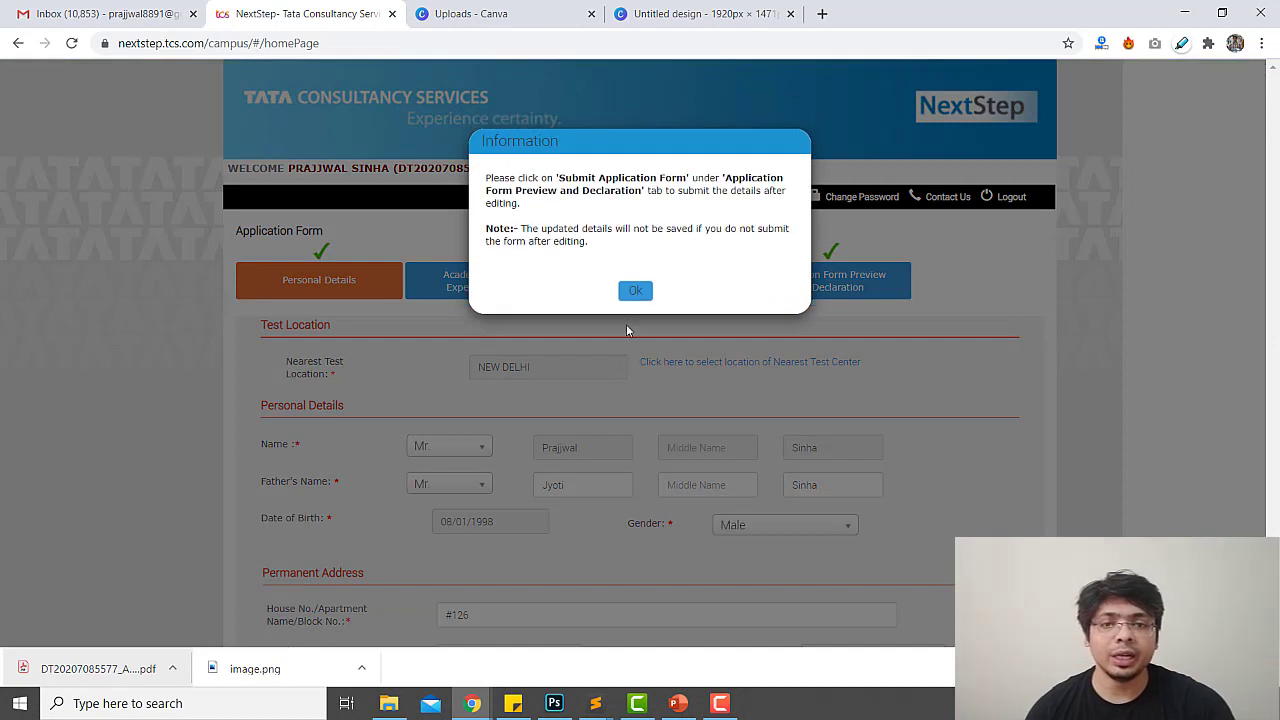
left_click_drag(566, 176, 709, 212)
left_click(634, 205)
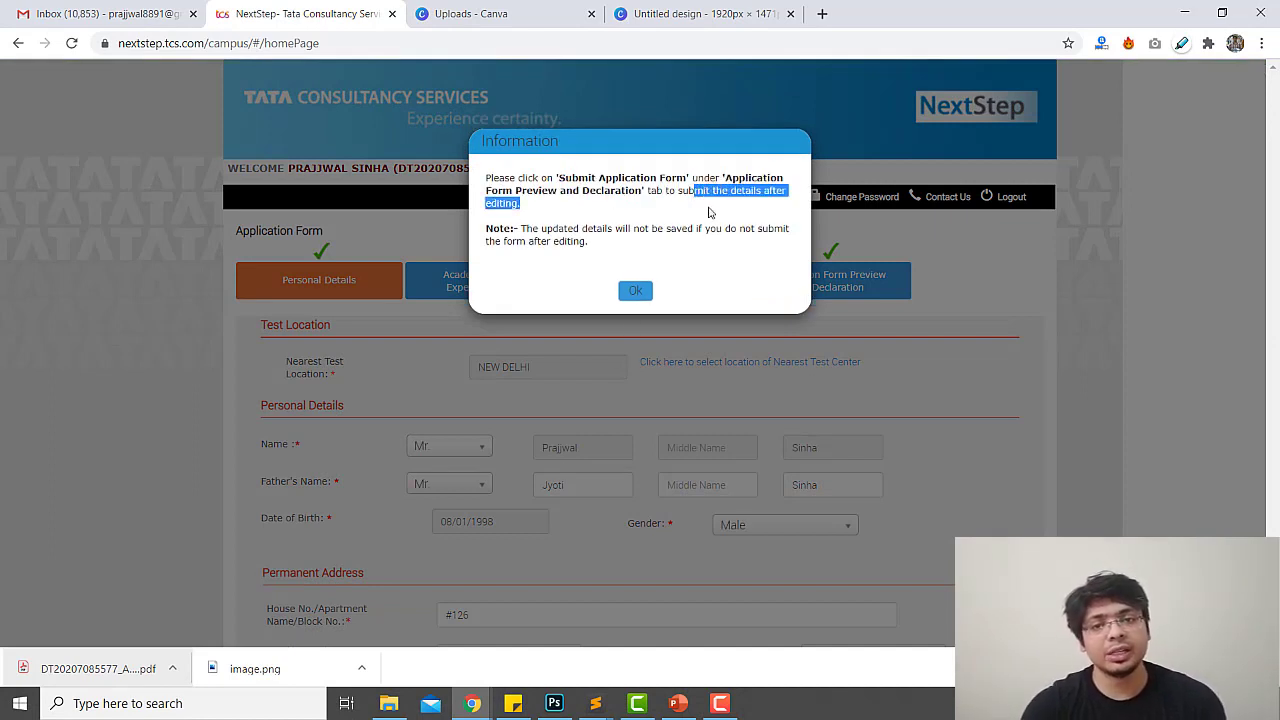
left_click(553, 228)
left_click_drag(522, 230, 617, 243)
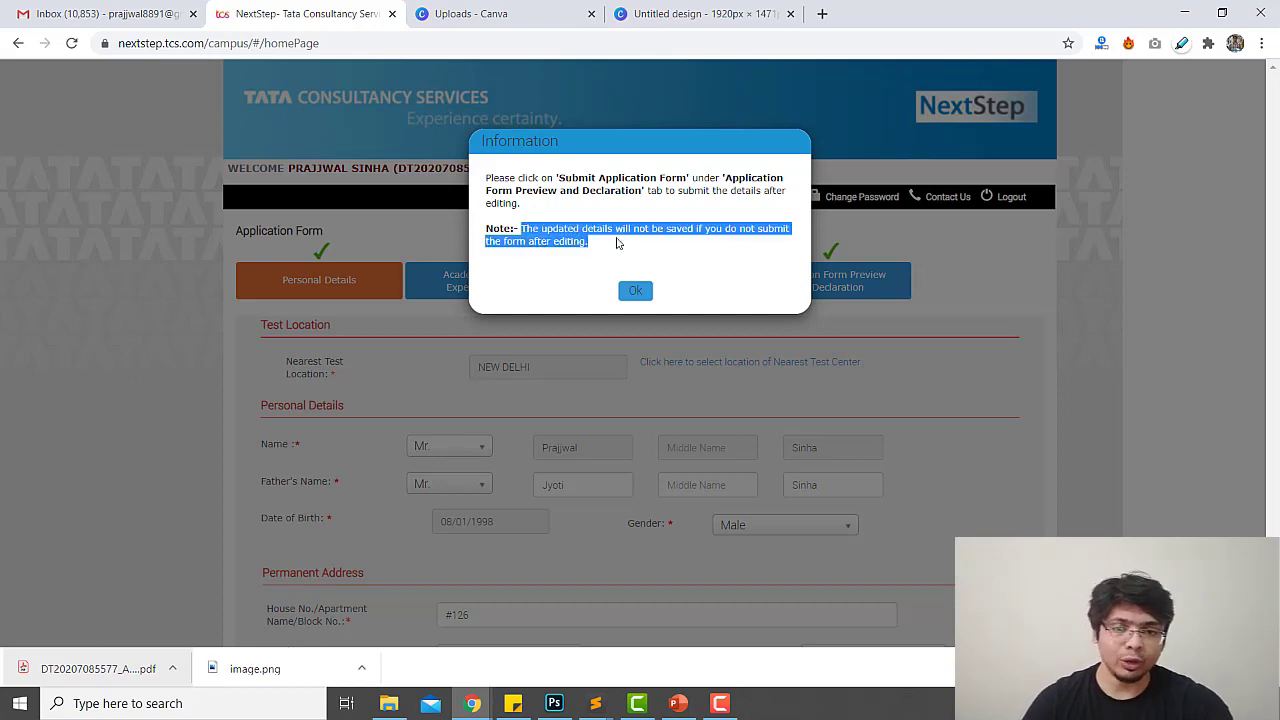
left_click(635, 290)
scroll(742, 368, "down", 5)
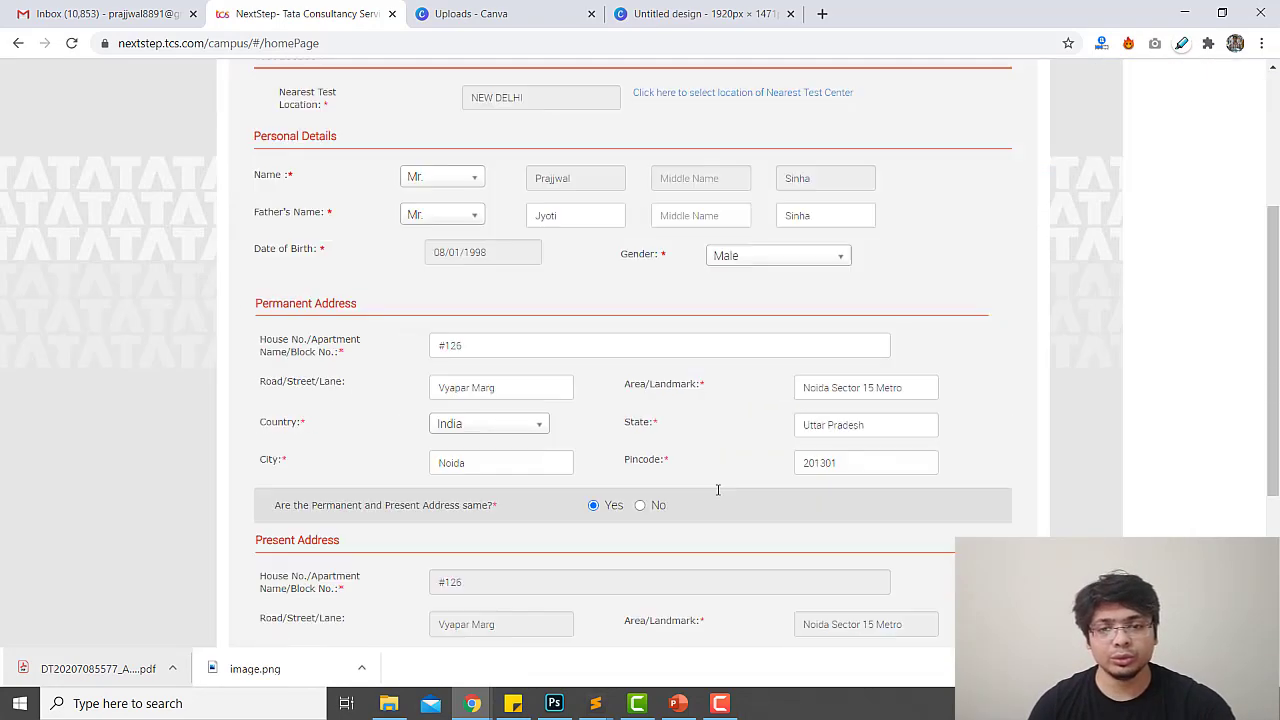
scroll(717, 488, "up", 10)
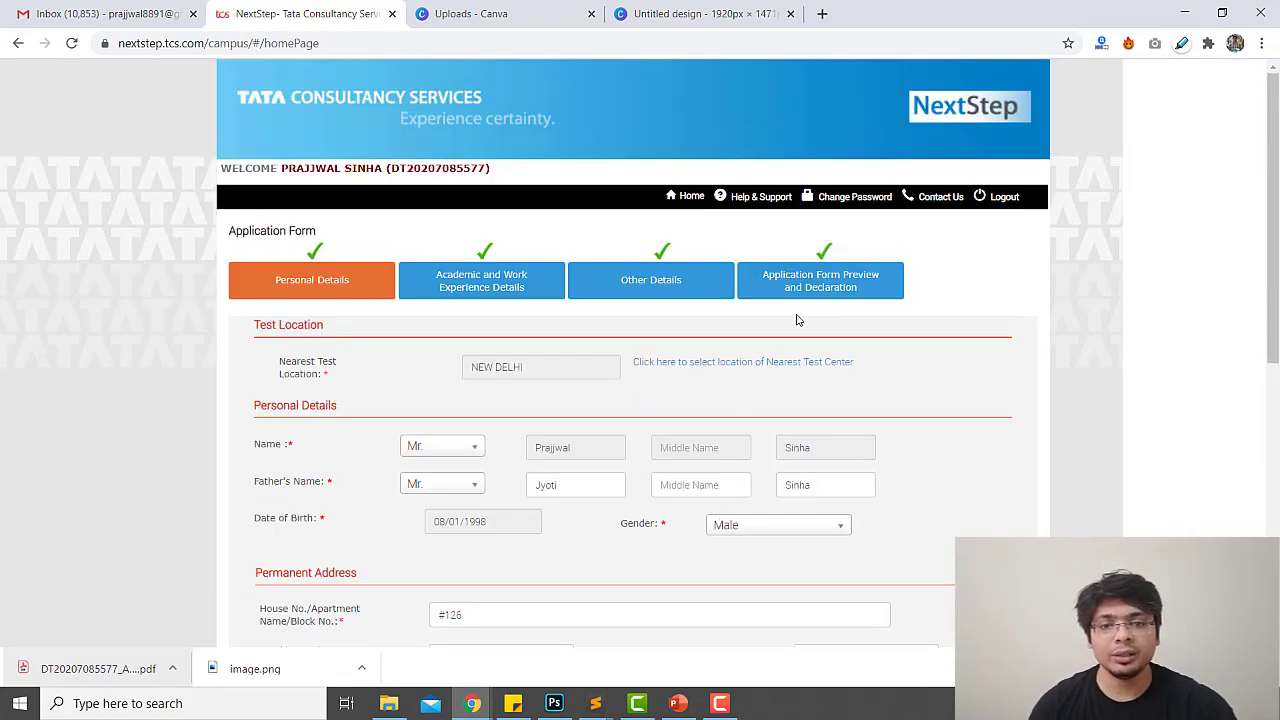
Go to the Preview and Declaration step and download the application preview PDF
left_click(822, 289)
scroll(607, 255, "down", 4)
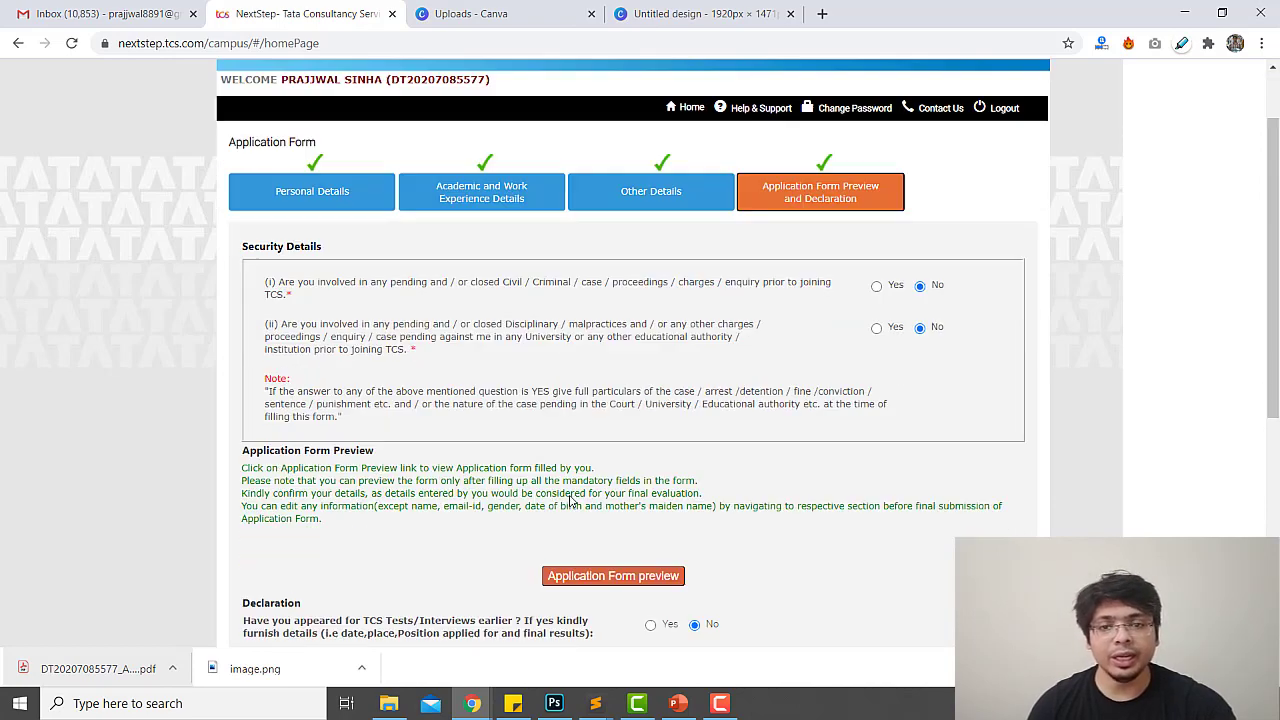
left_click(608, 250)
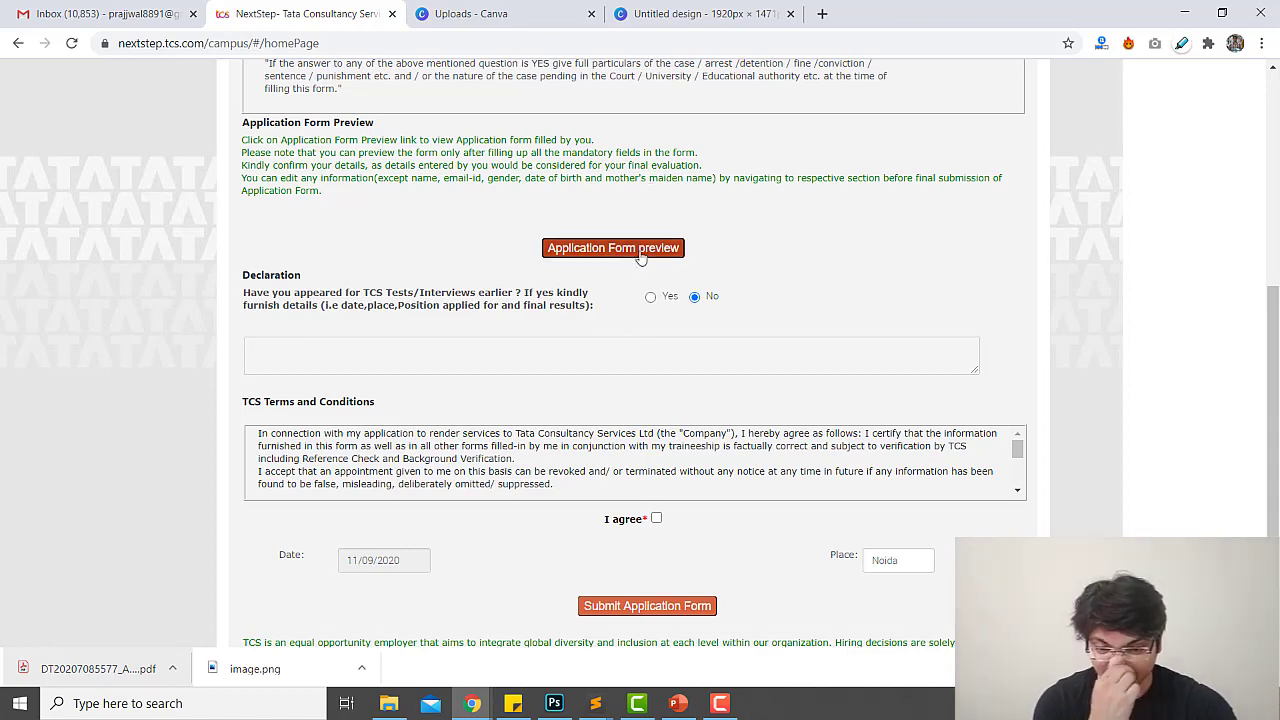
left_click(640, 250)
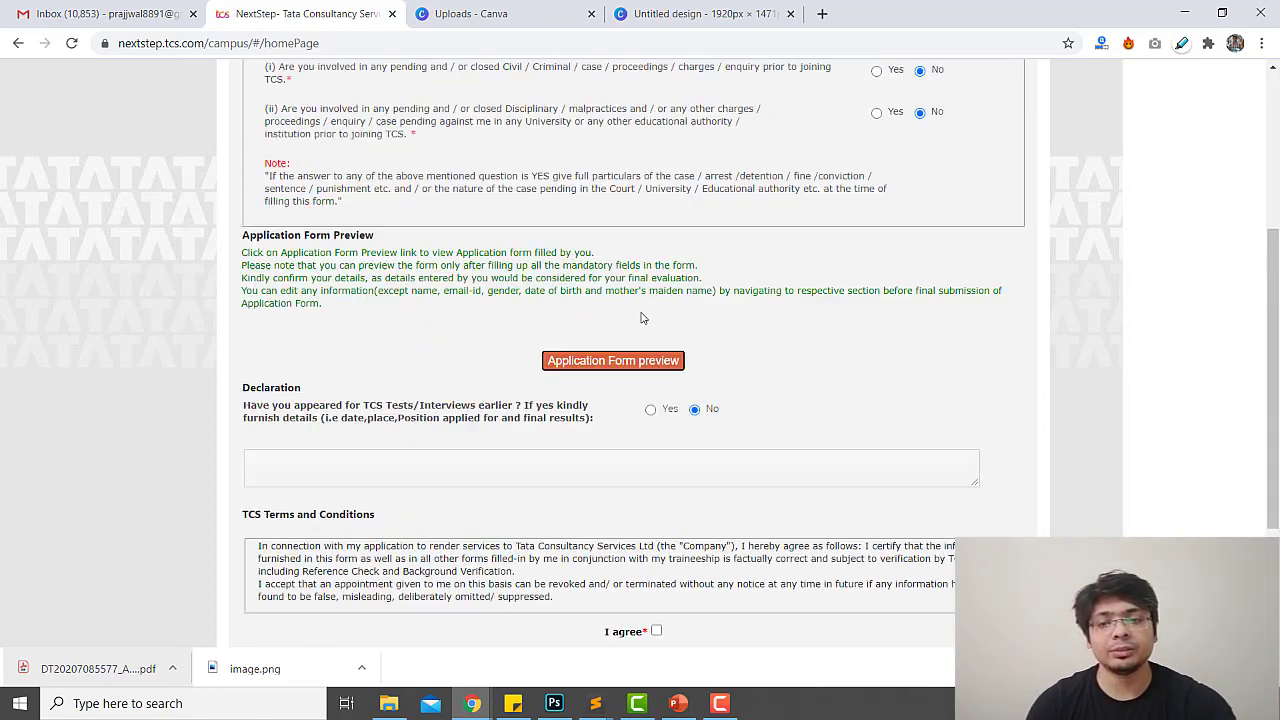
Open the downloaded preview PDF, read through its four pages, and return to the NextStep tab
left_click(112, 676)
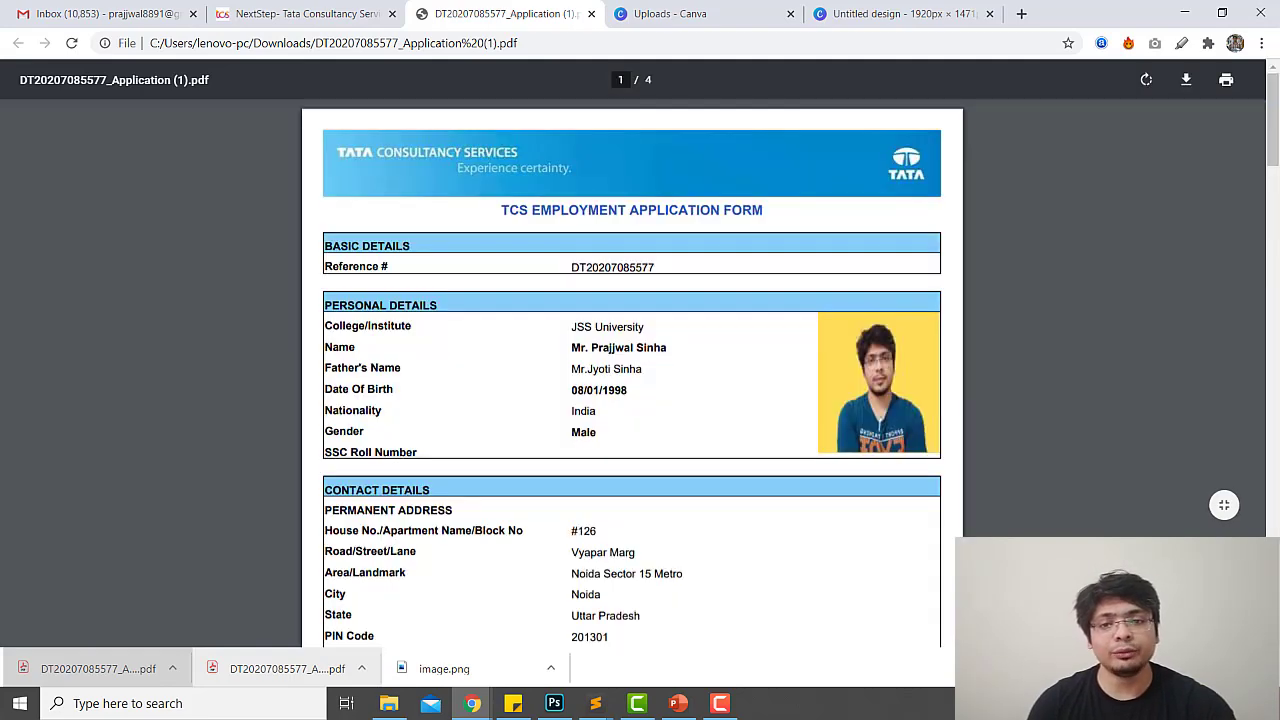
scroll(620, 483, "down", 3)
scroll(620, 483, "down", 10)
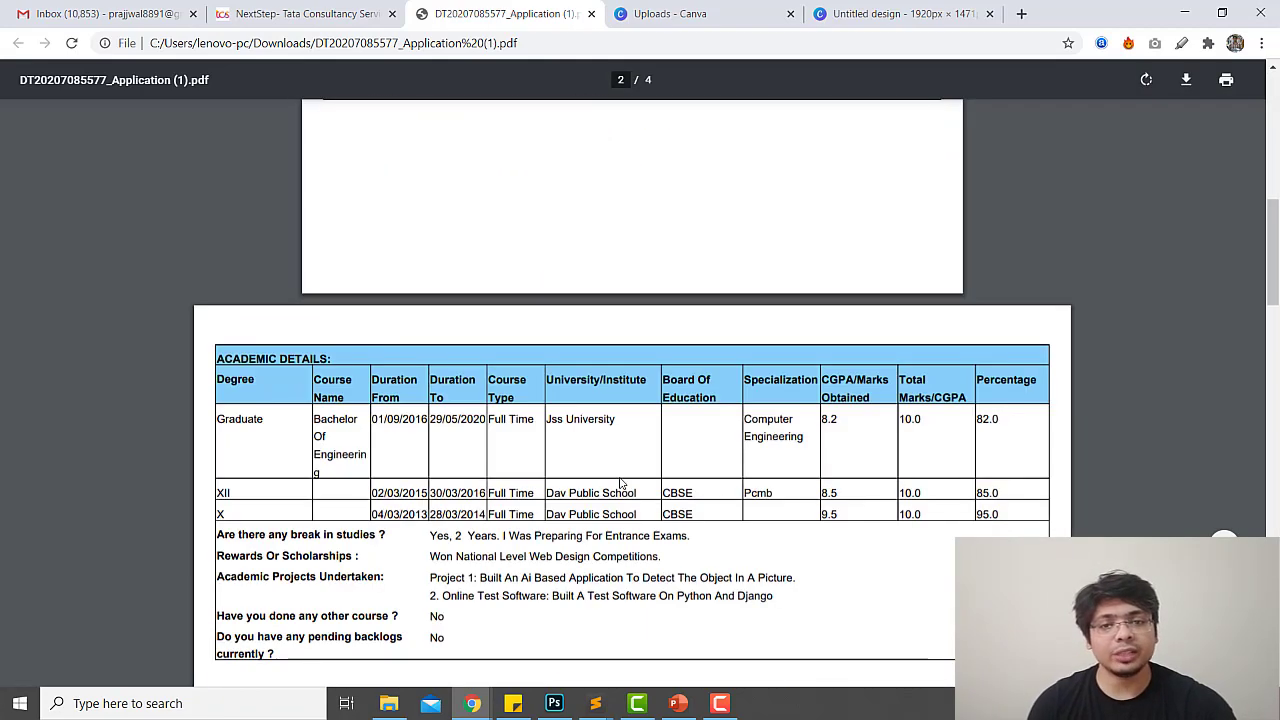
scroll(620, 483, "down", 8)
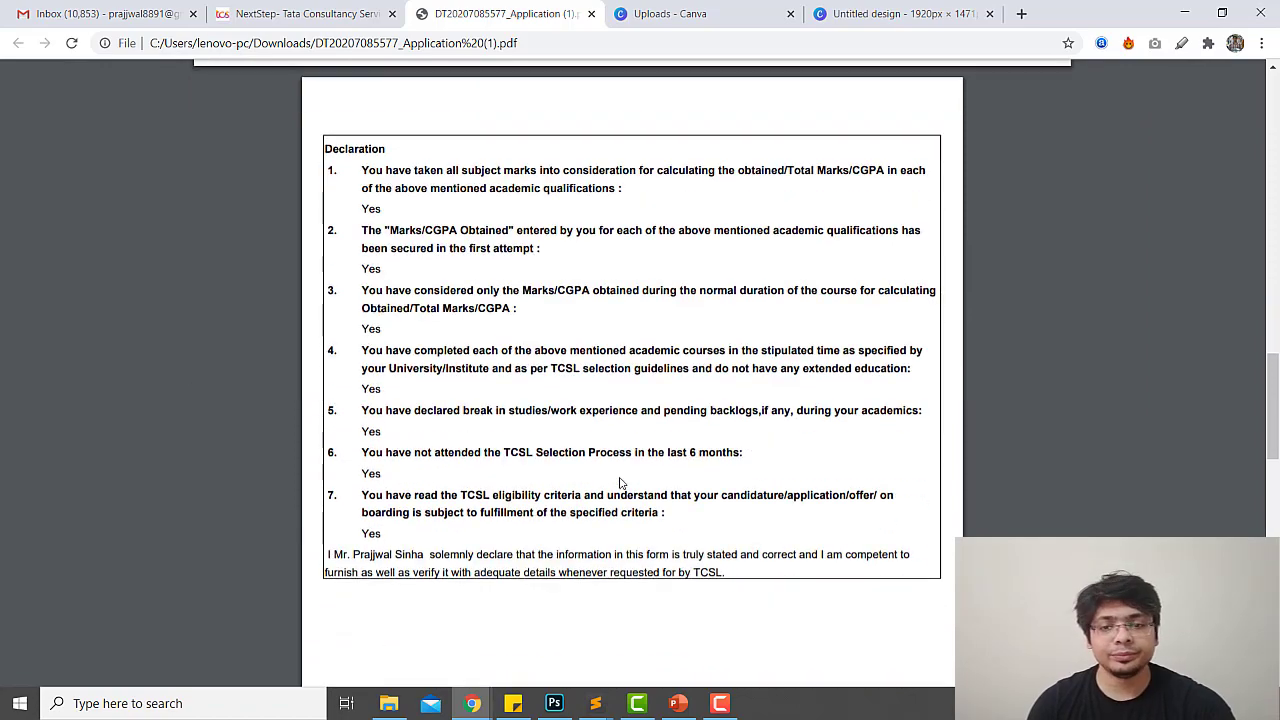
scroll(555, 425, "down", 7)
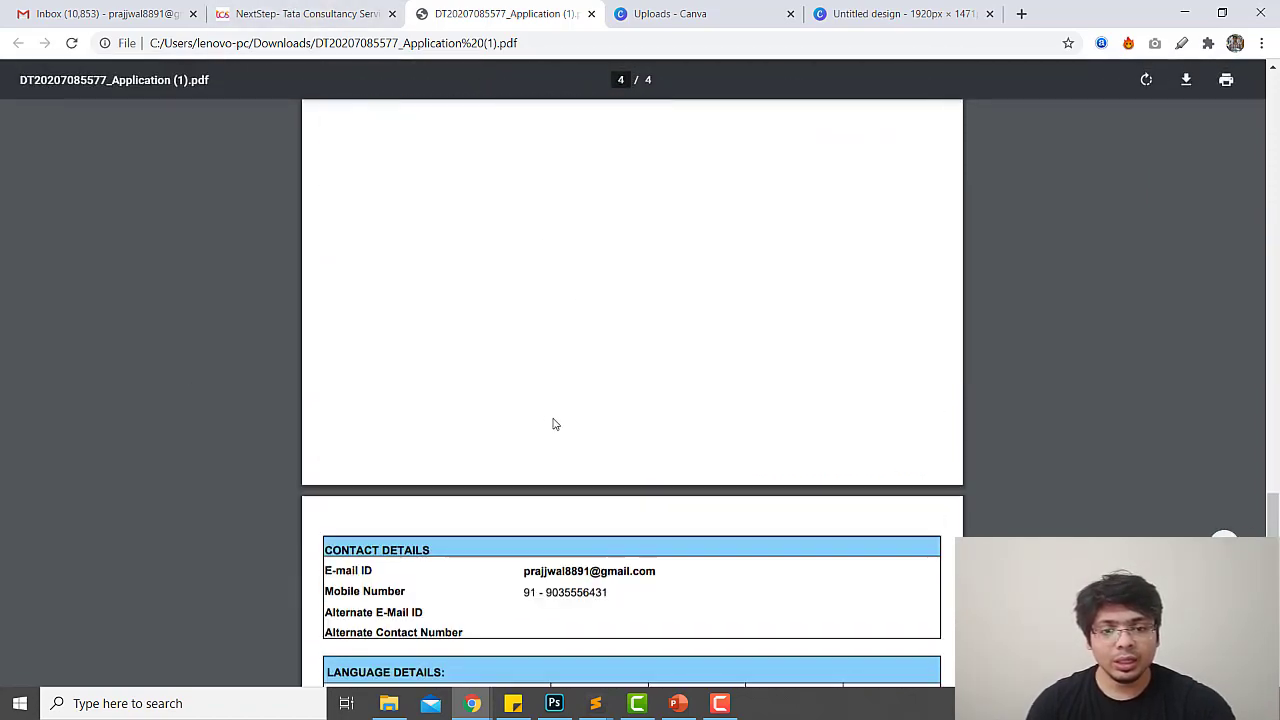
scroll(555, 425, "down", 1)
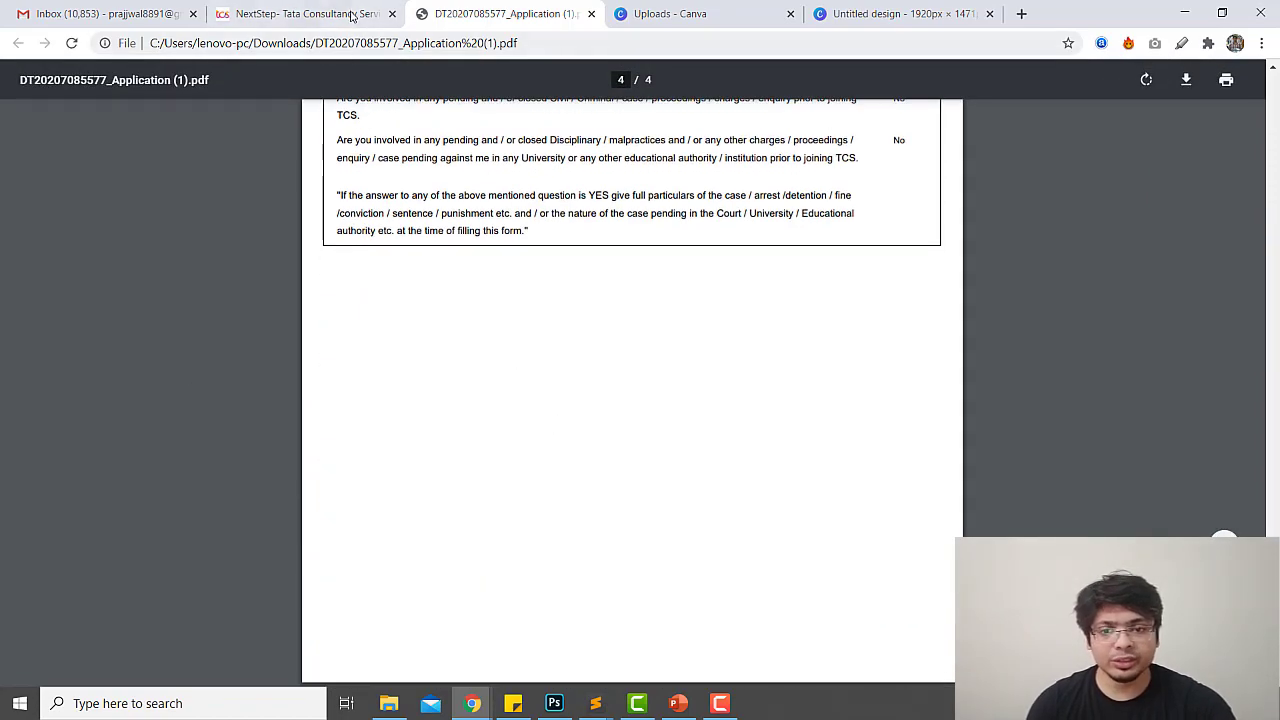
left_click(352, 16)
scroll(677, 475, "down", 3)
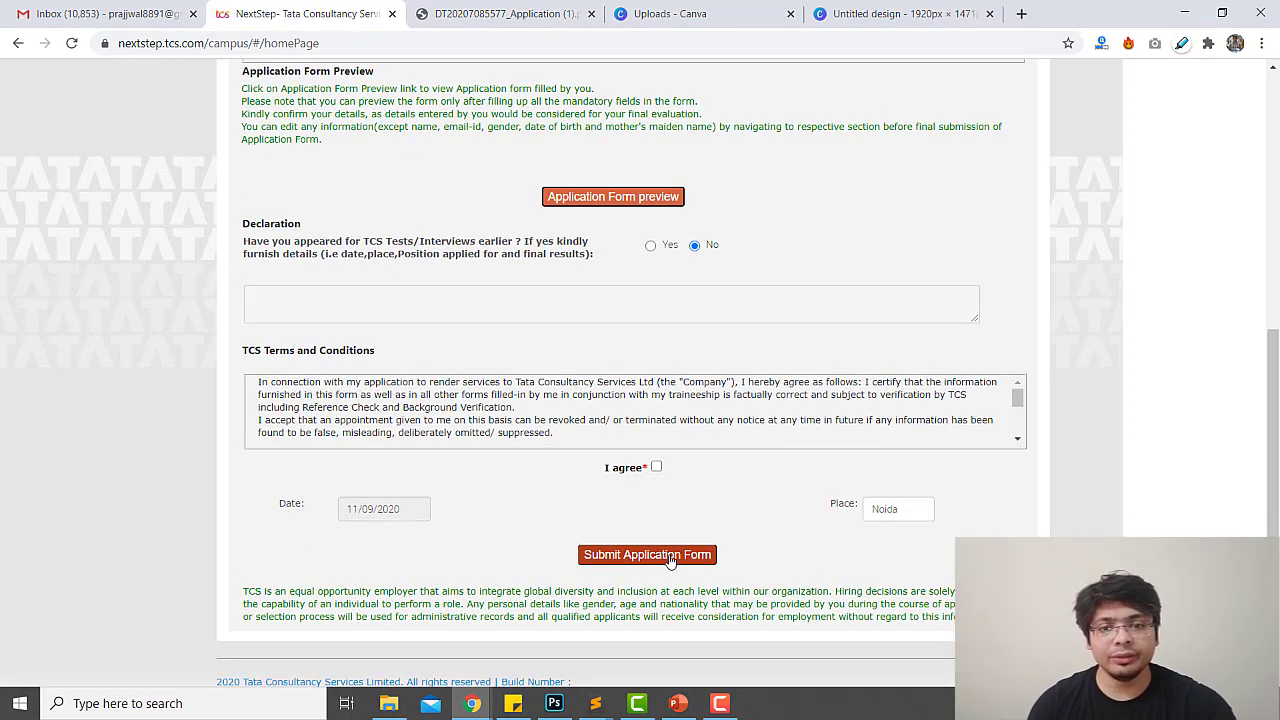